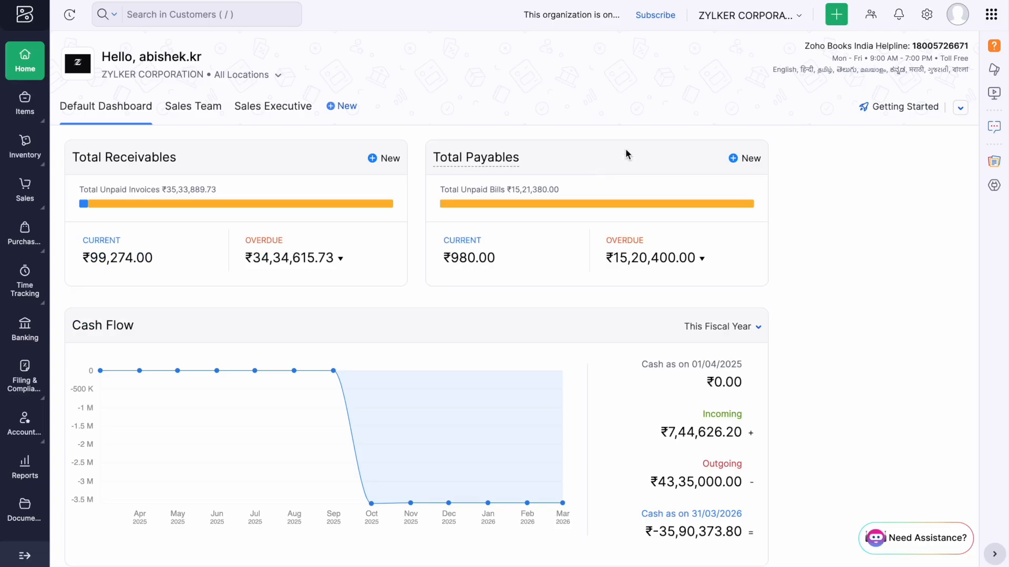
Open the All Settings page from the gear icon in the header.
{"action": "left_click", "coordinate": [927, 14]}
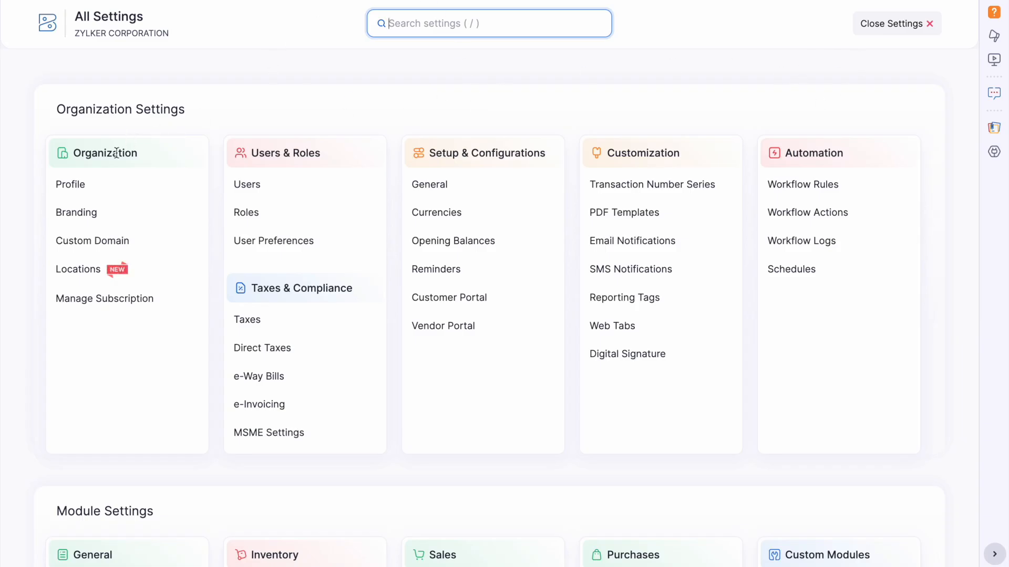
In the organization profile, add an additional field 'LUT number' with its LUT value.
{"action": "left_click", "coordinate": [72, 188]}
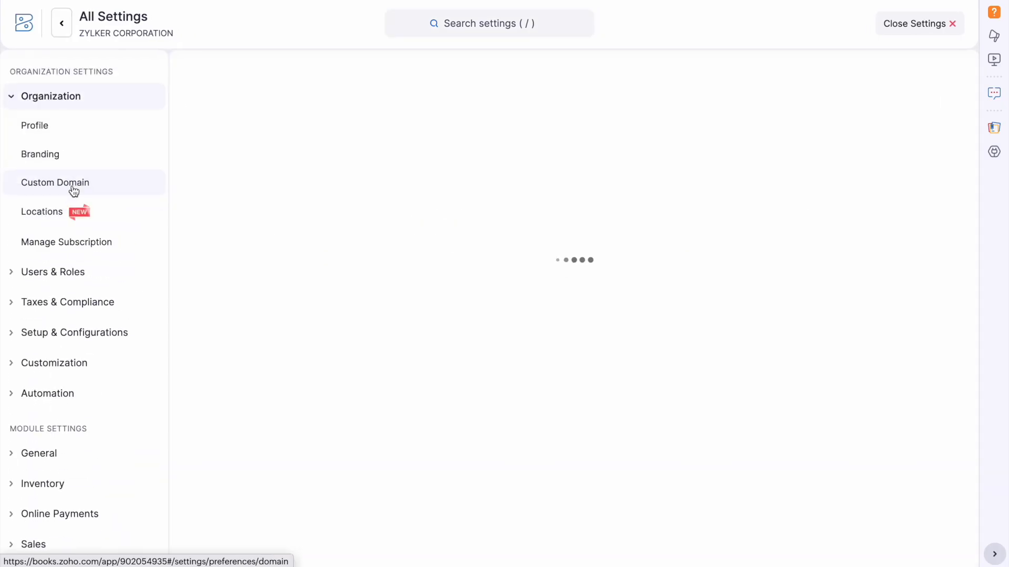
{"action": "scroll", "coordinate": [482, 288], "scroll_direction": "down", "scroll_amount": 6}
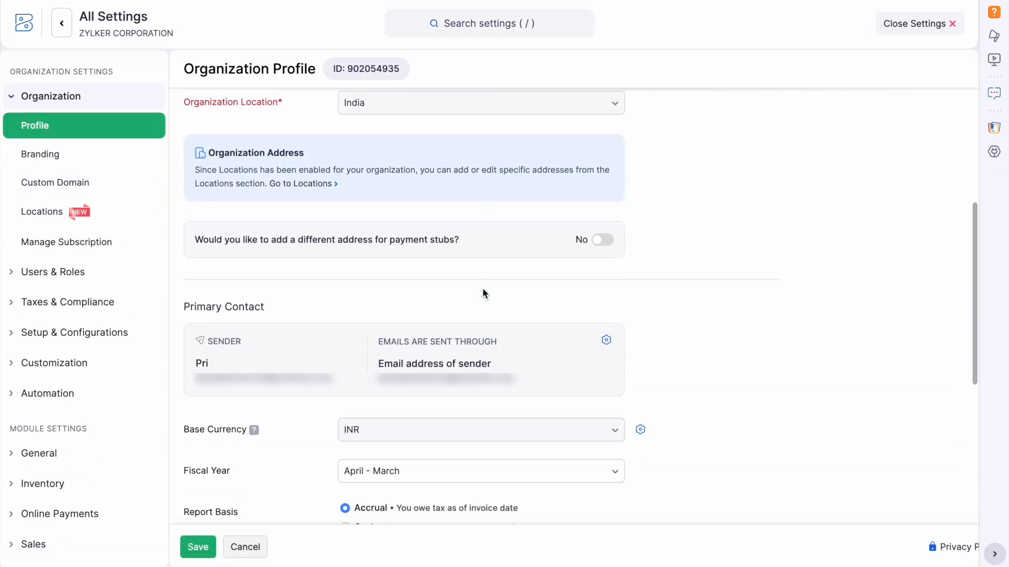
{"action": "scroll", "coordinate": [482, 289], "scroll_direction": "down", "scroll_amount": 6}
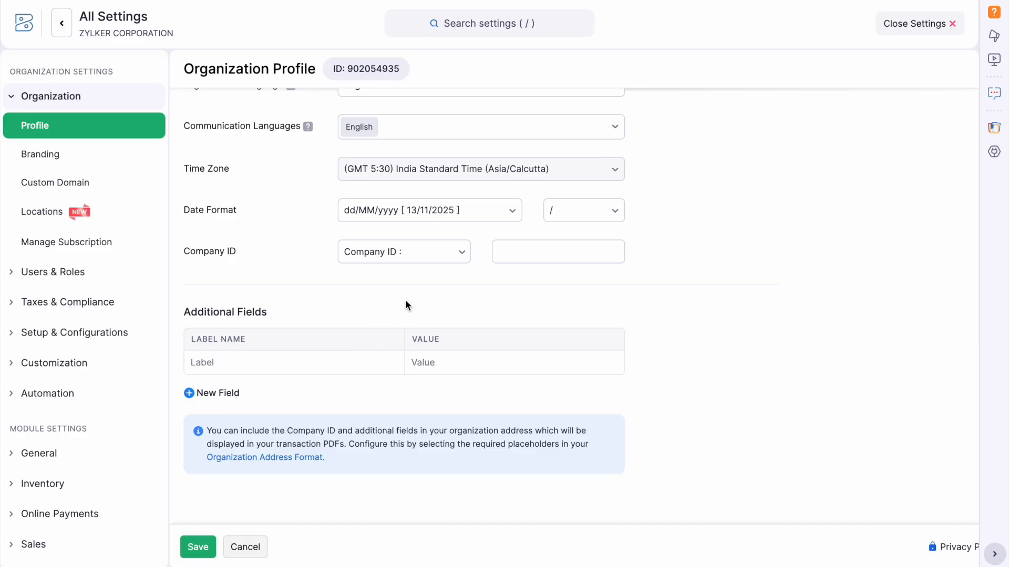
{"action": "left_click", "coordinate": [262, 362]}
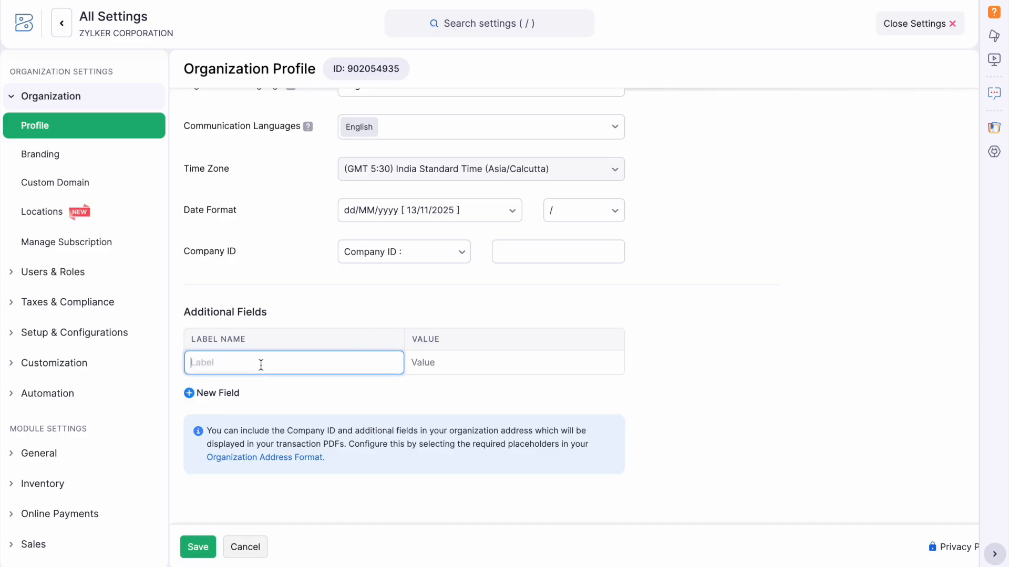
{"action": "type", "text": "LUT number"}
{"action": "left_click", "coordinate": [448, 360]}
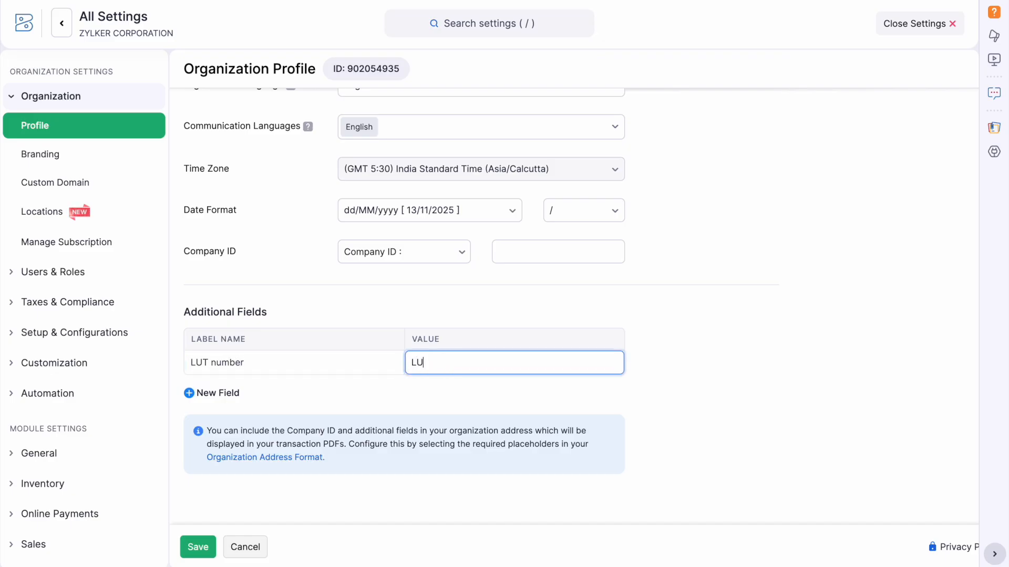
Add a second field 'FSSAI Number' with its value, then save the profile.
{"action": "left_click", "coordinate": [233, 394]}
{"action": "left_click", "coordinate": [247, 387]}
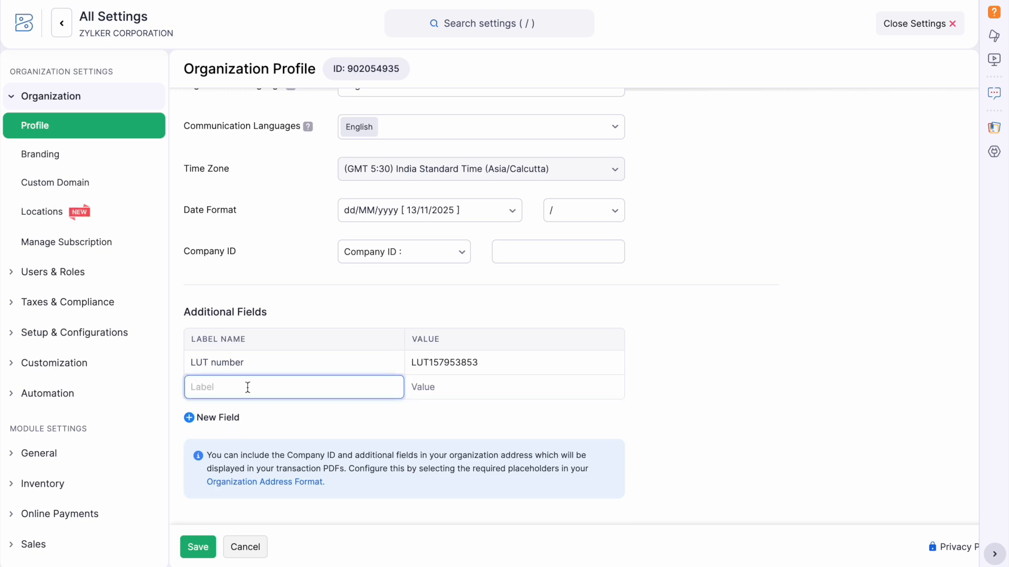
{"action": "type", "text": "FSSAI Number"}
{"action": "left_click", "coordinate": [455, 392]}
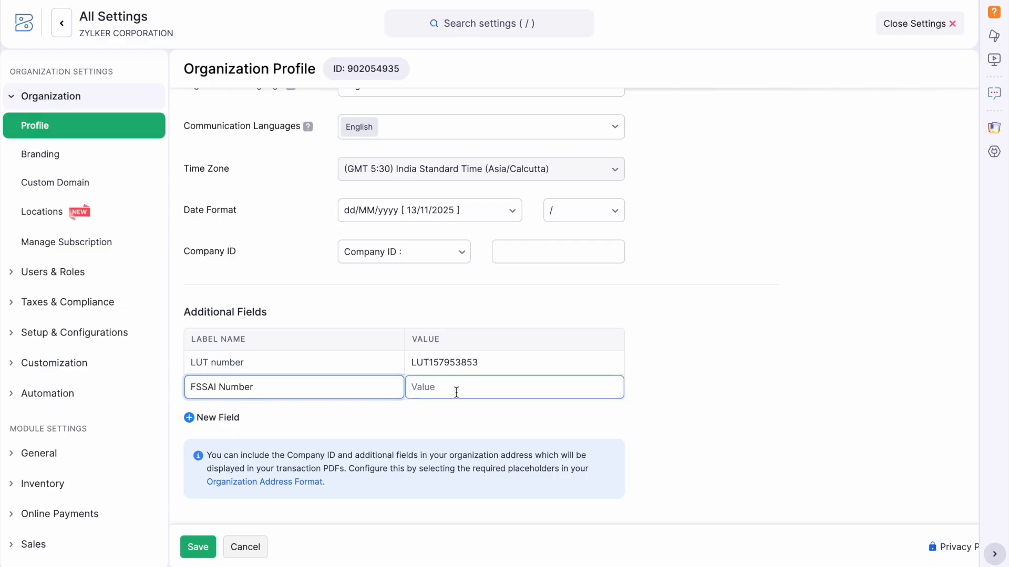
{"action": "type", "text": "6858"}
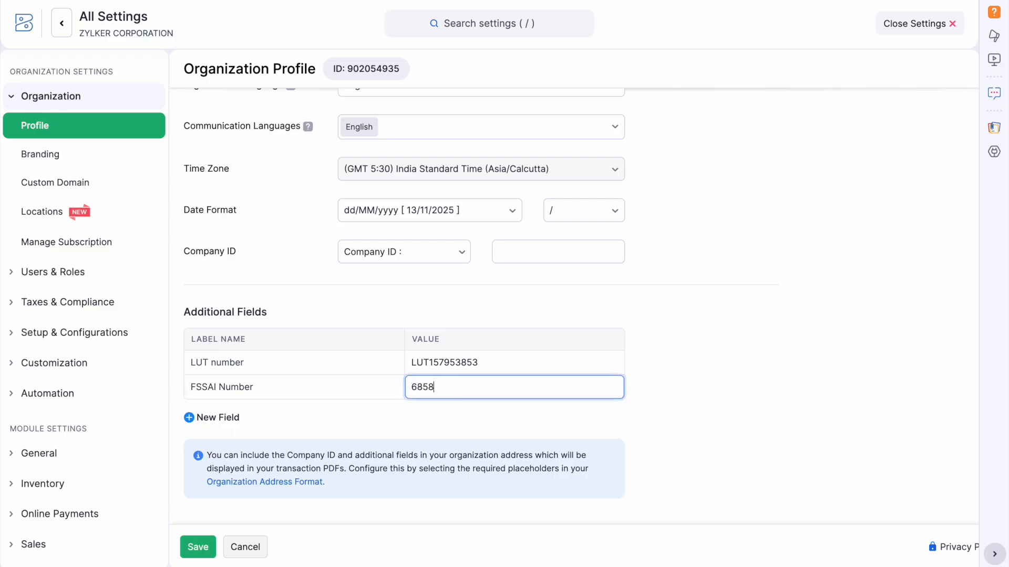
{"action": "type", "text": "52572"}
{"action": "left_click", "coordinate": [197, 546]}
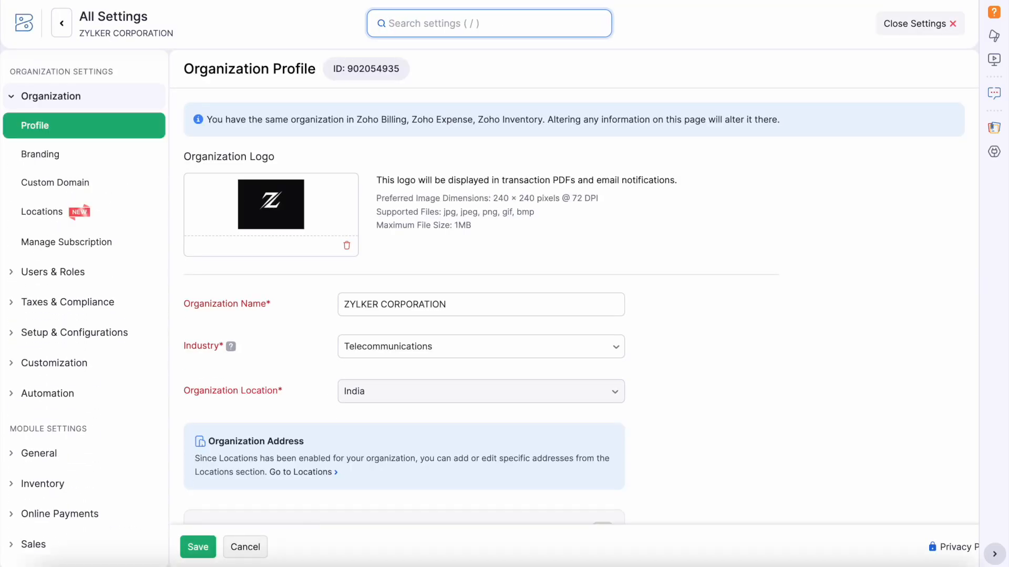
{"action": "scroll", "coordinate": [736, 315], "scroll_direction": "down", "scroll_amount": 8}
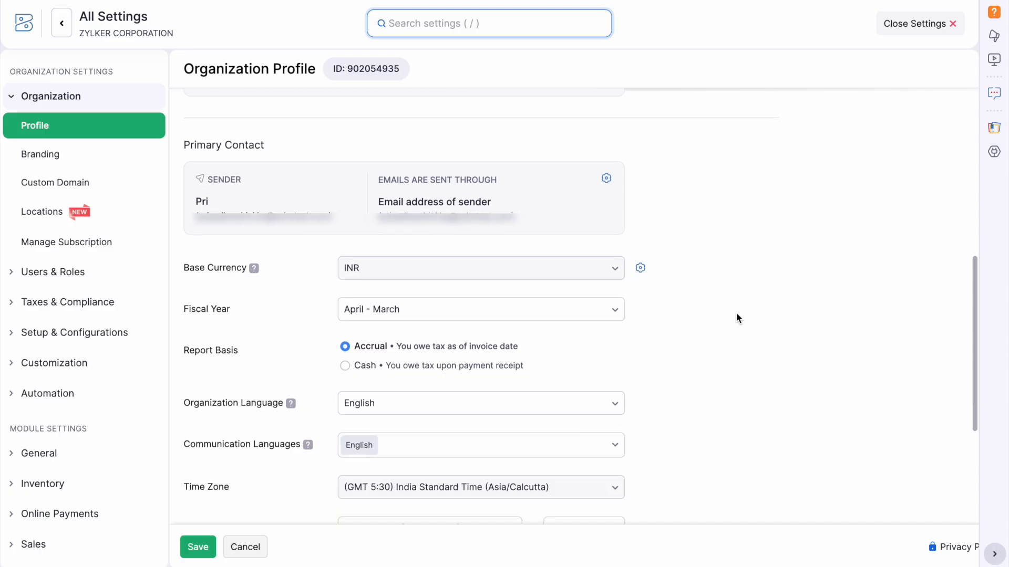
{"action": "scroll", "coordinate": [736, 315], "scroll_direction": "down", "scroll_amount": 6}
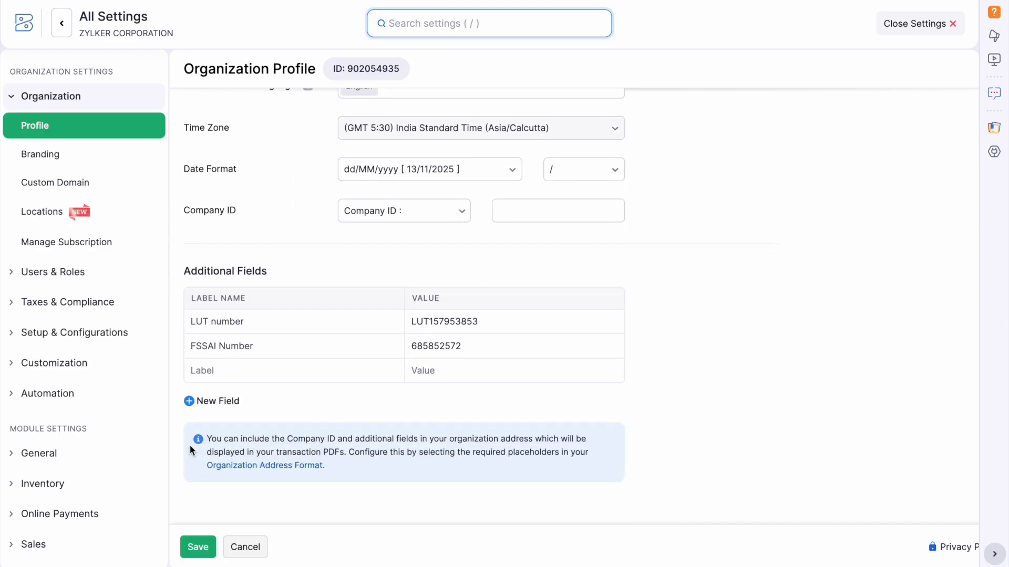
On a new line of the organization address format, insert the LUT number value placeholder.
{"action": "left_click", "coordinate": [255, 465]}
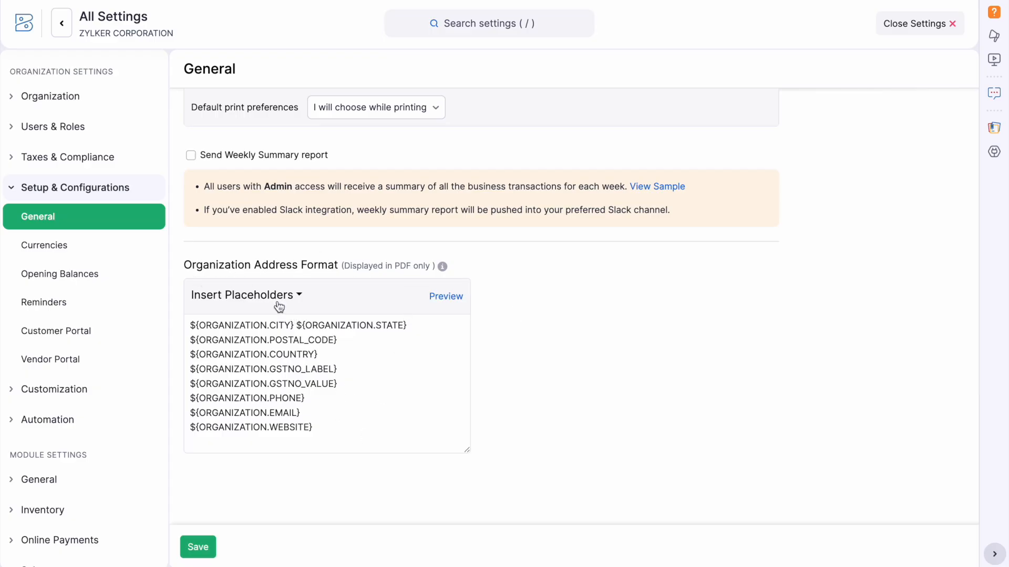
{"action": "left_click", "coordinate": [319, 429]}
{"action": "key", "text": "Return"}
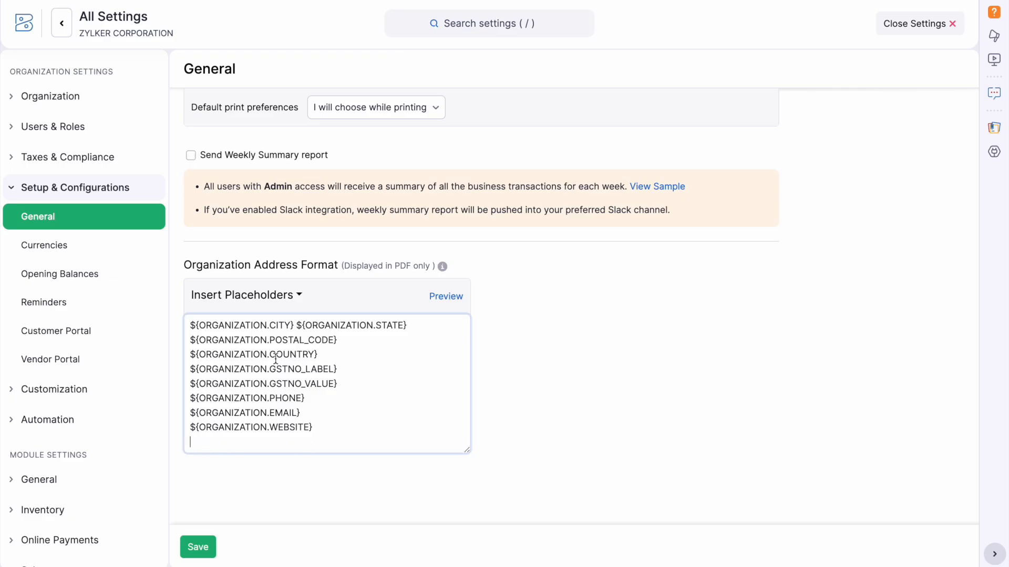
{"action": "left_click", "coordinate": [269, 303]}
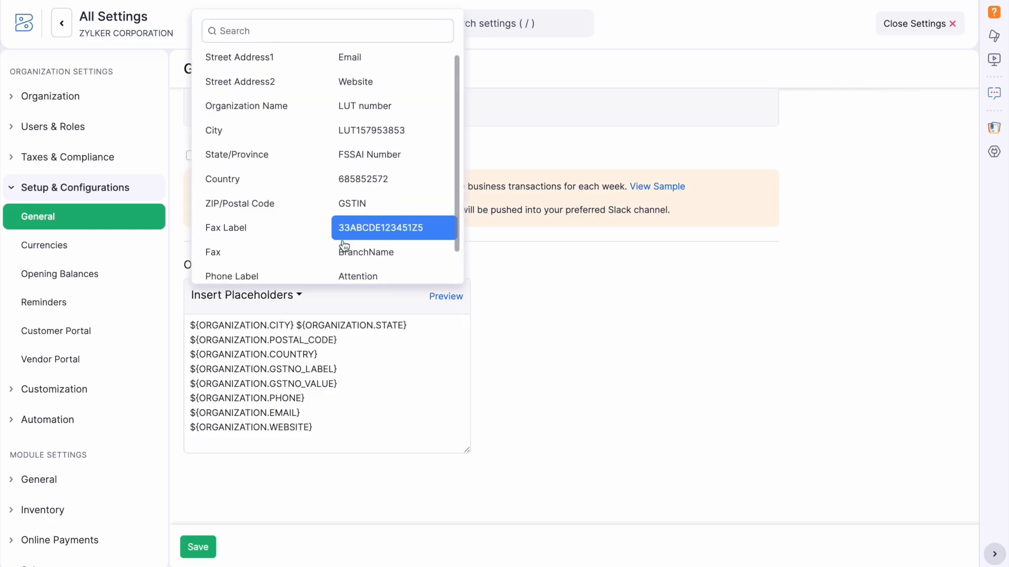
{"action": "scroll", "coordinate": [395, 166], "scroll_direction": "down", "scroll_amount": 1}
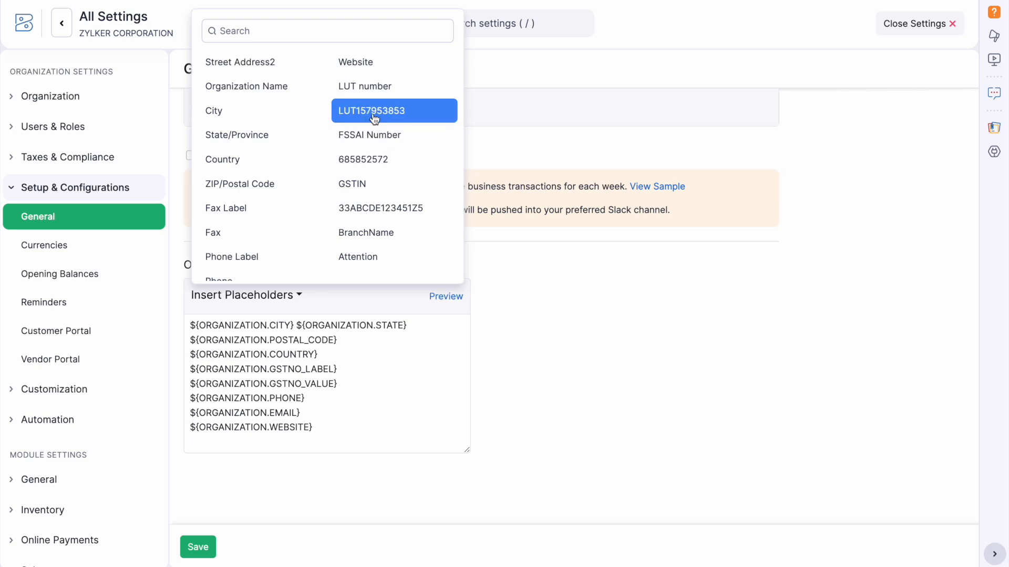
{"action": "left_click", "coordinate": [374, 112]}
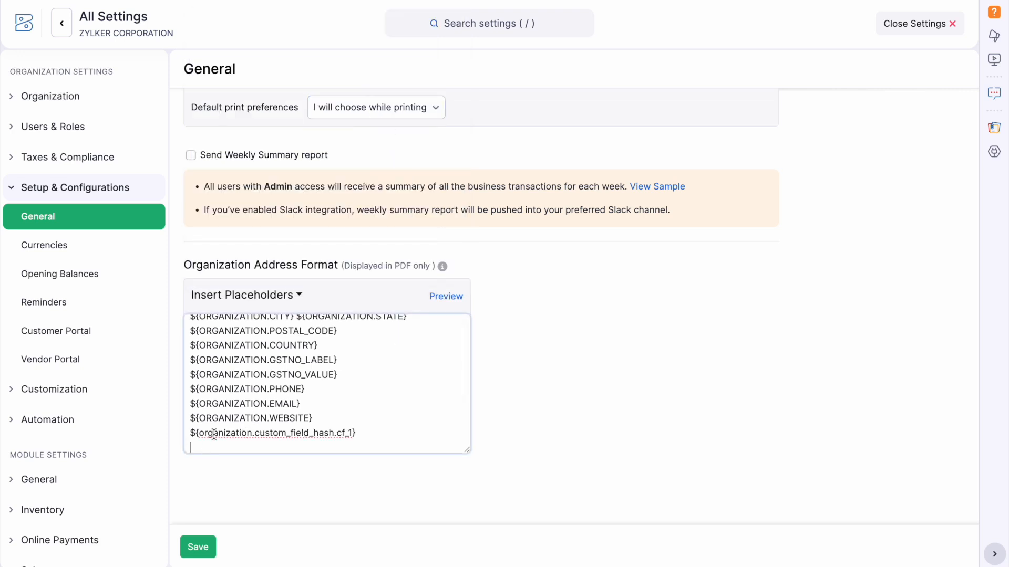
Insert the FSSAI Number label and value placeholders, then save the address format.
{"action": "left_click", "coordinate": [298, 297]}
{"action": "scroll", "coordinate": [394, 147], "scroll_direction": "down", "scroll_amount": 1}
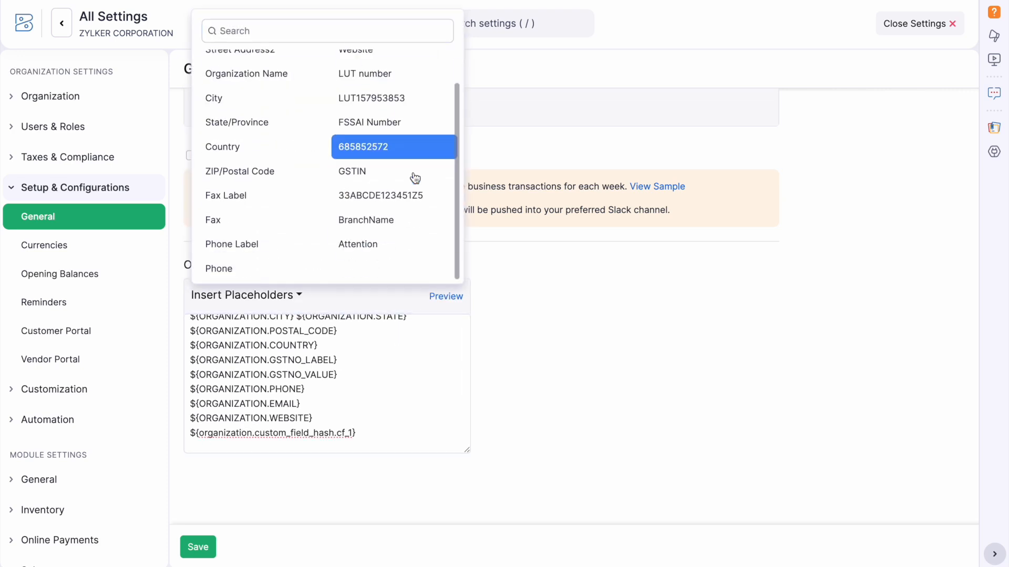
{"action": "left_click", "coordinate": [389, 126]}
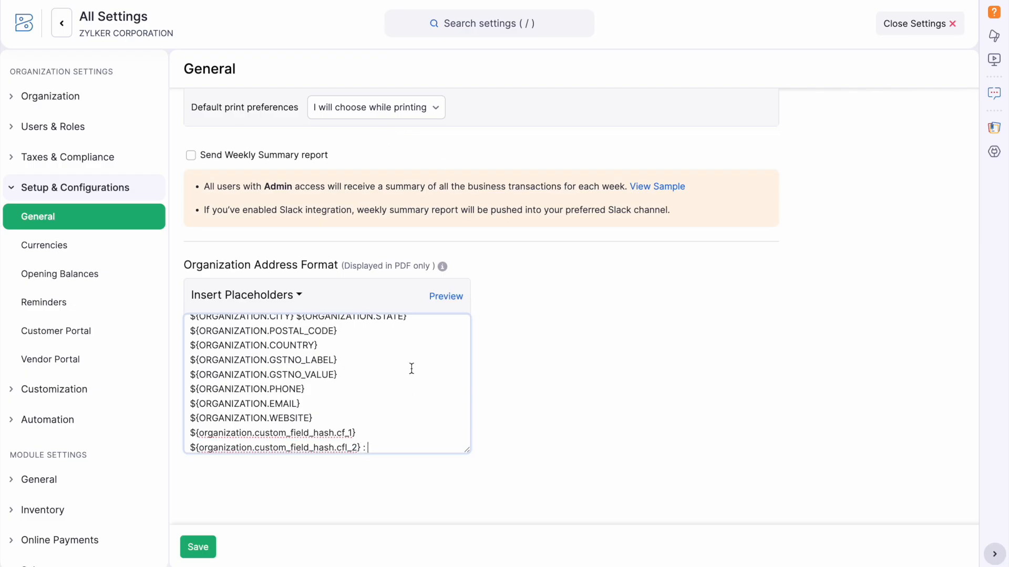
{"action": "left_click", "coordinate": [274, 295]}
{"action": "scroll", "coordinate": [381, 217], "scroll_direction": "down", "scroll_amount": 1}
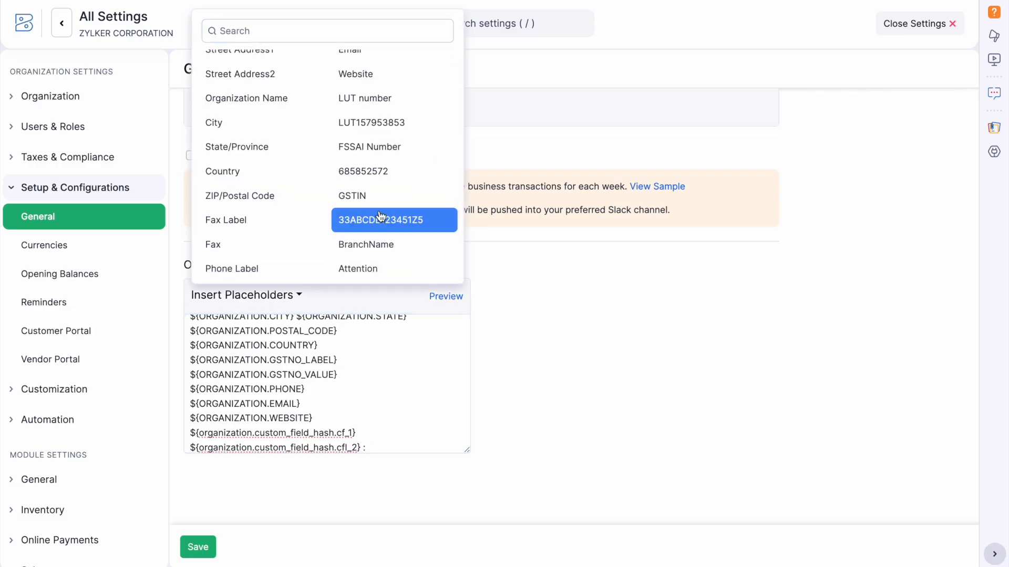
{"action": "left_click", "coordinate": [400, 170]}
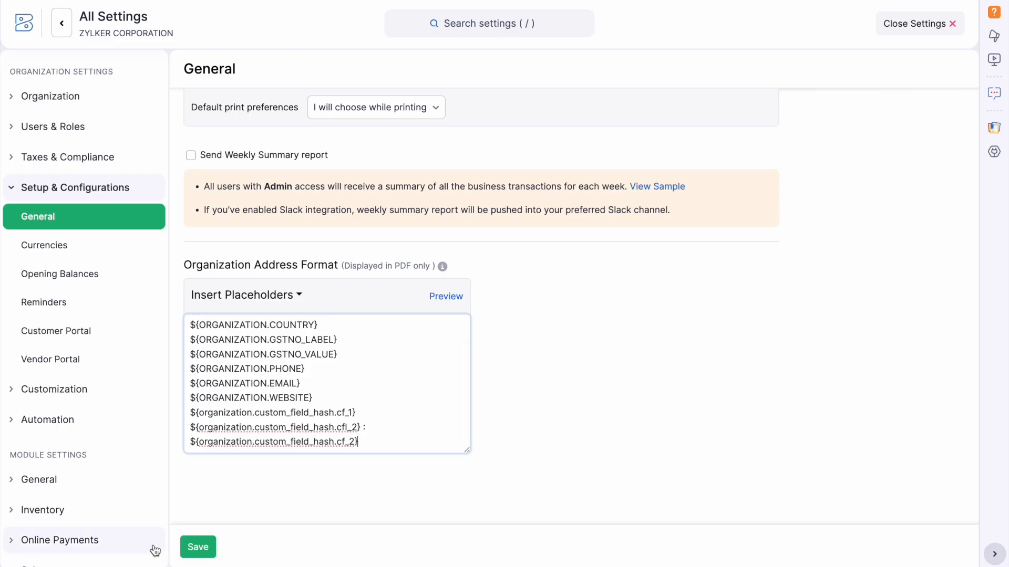
{"action": "left_click", "coordinate": [203, 547]}
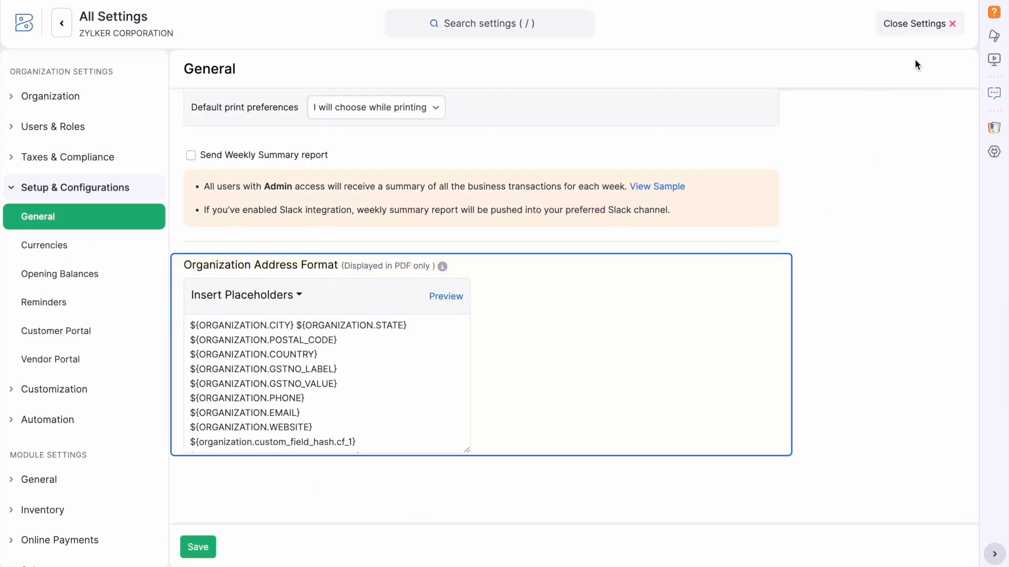
Reopen Settings and go to the Customers and Vendors Field Customization tab.
{"action": "left_click", "coordinate": [899, 31]}
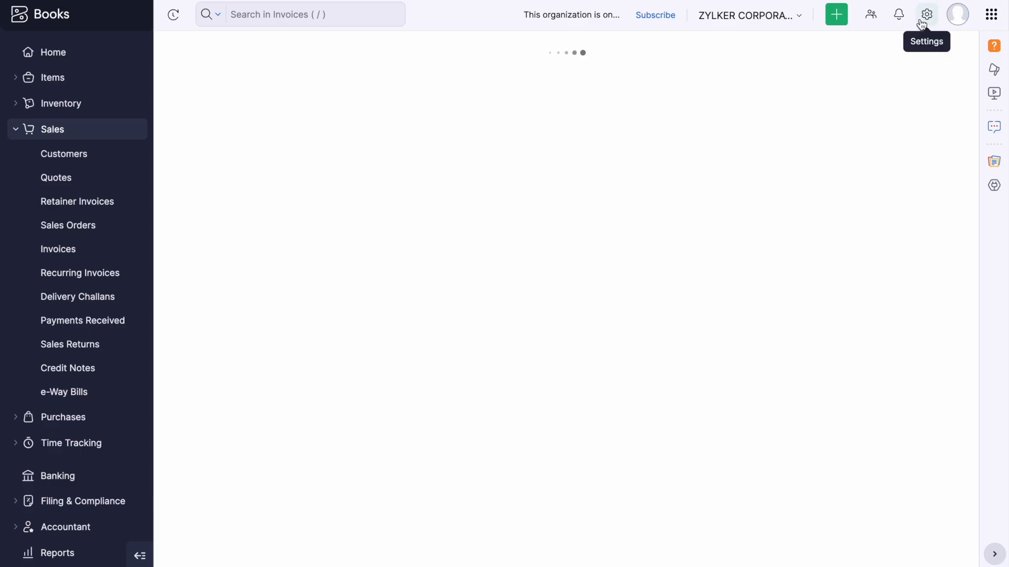
{"action": "left_click", "coordinate": [922, 23]}
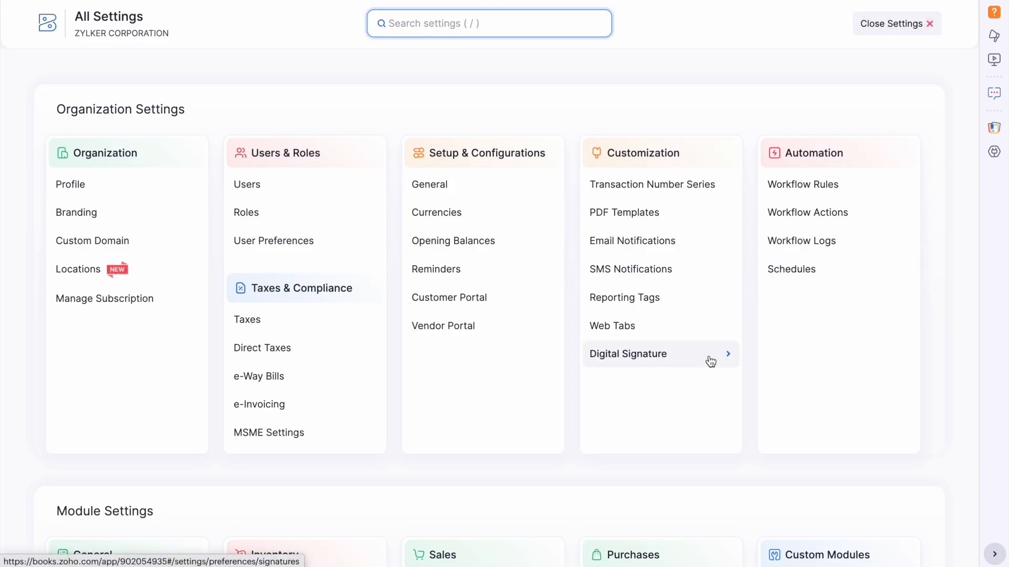
{"action": "scroll", "coordinate": [709, 361], "scroll_direction": "down", "scroll_amount": 1}
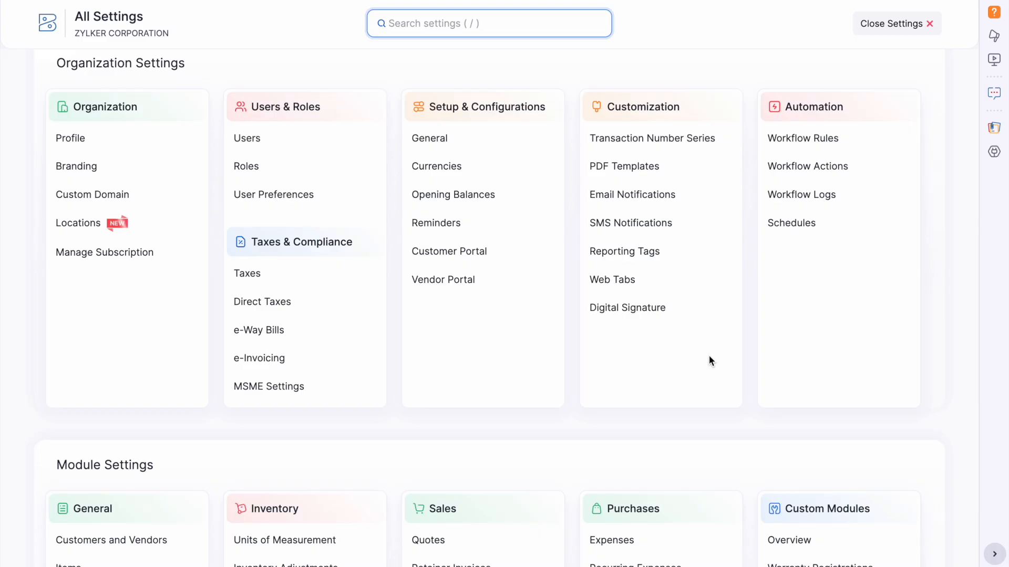
{"action": "scroll", "coordinate": [147, 480], "scroll_direction": "down", "scroll_amount": 7}
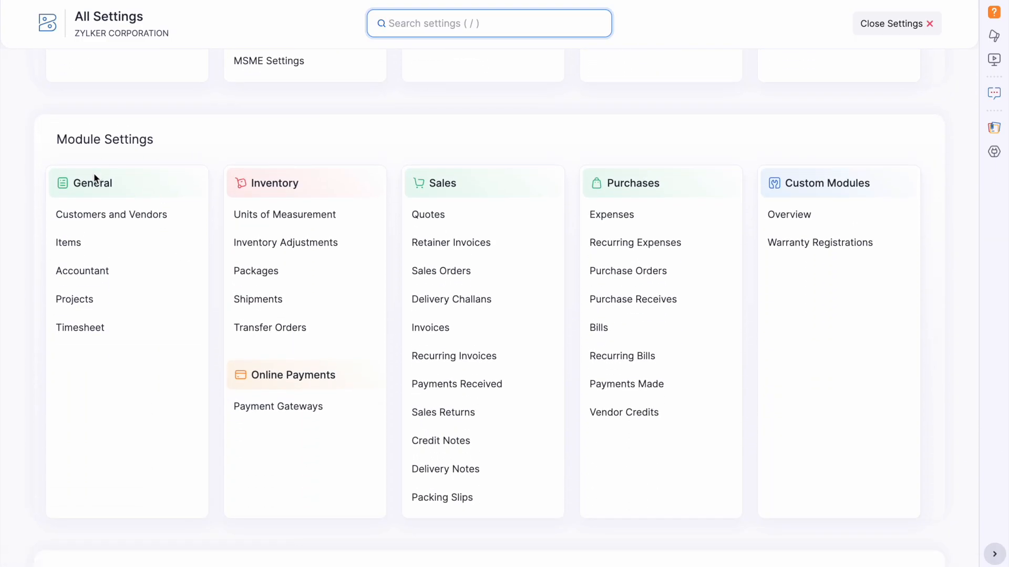
{"action": "left_click", "coordinate": [136, 213]}
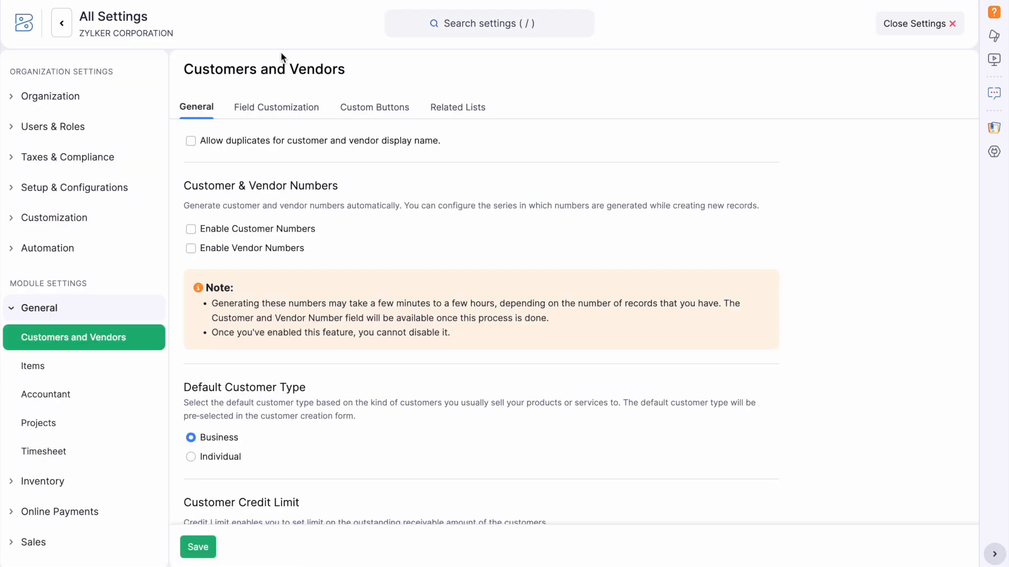
{"action": "left_click", "coordinate": [253, 110]}
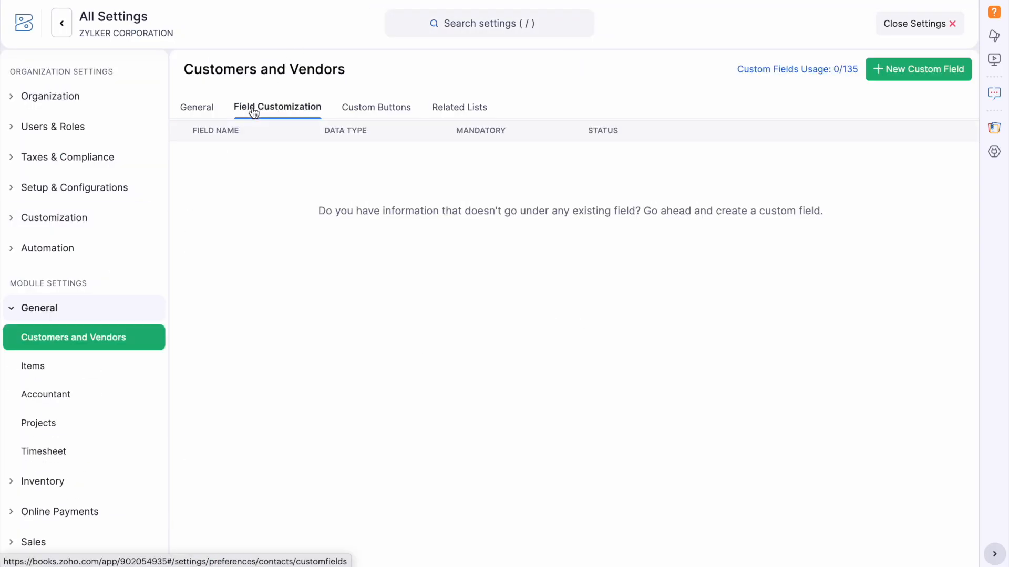
Create a new contact custom field 'Membership ID' with data type Auto-Generate Number.
{"action": "left_click", "coordinate": [901, 79]}
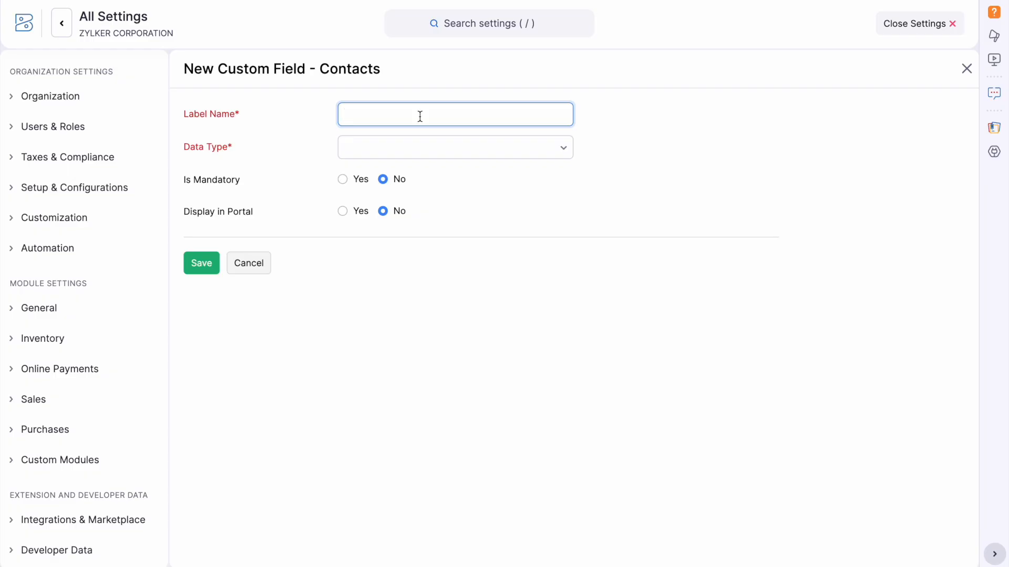
{"action": "type", "text": "Membership ID"}
{"action": "left_click", "coordinate": [387, 148]}
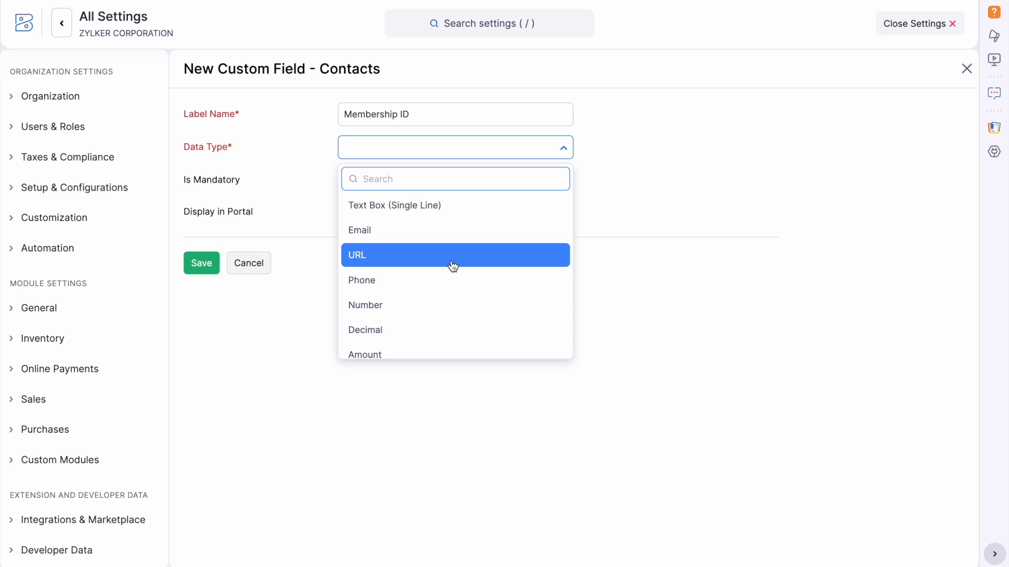
{"action": "scroll", "coordinate": [453, 266], "scroll_direction": "down", "scroll_amount": 5}
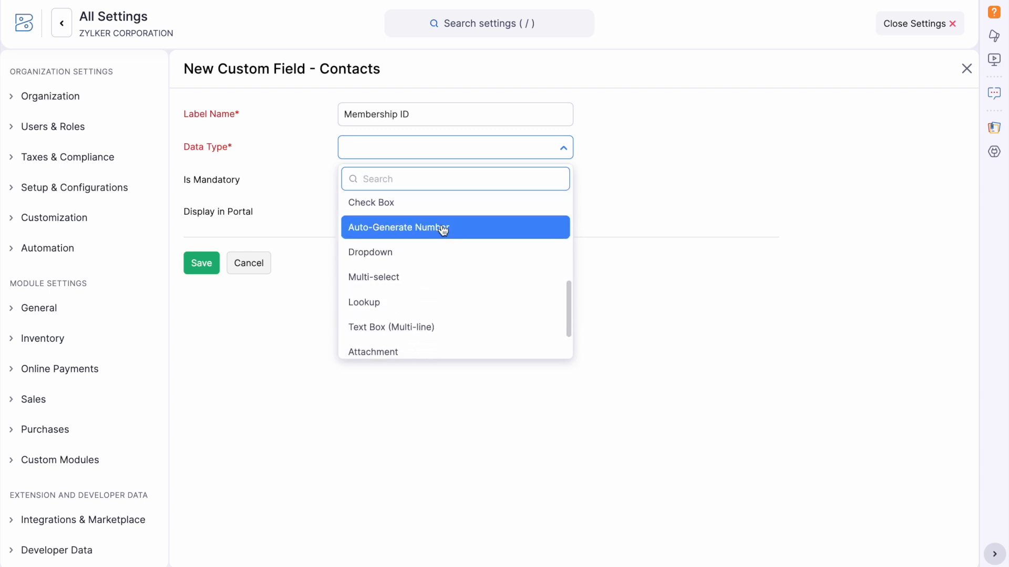
{"action": "left_click", "coordinate": [443, 228]}
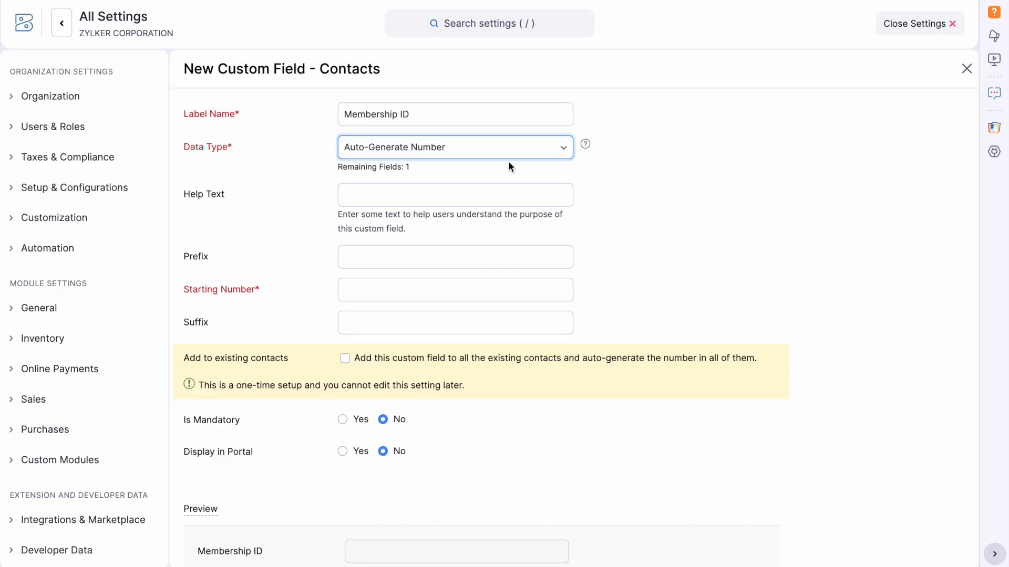
Set prefix MI-2025, starting number 0001, apply to existing contacts, and save.
{"action": "left_click", "coordinate": [348, 202]}
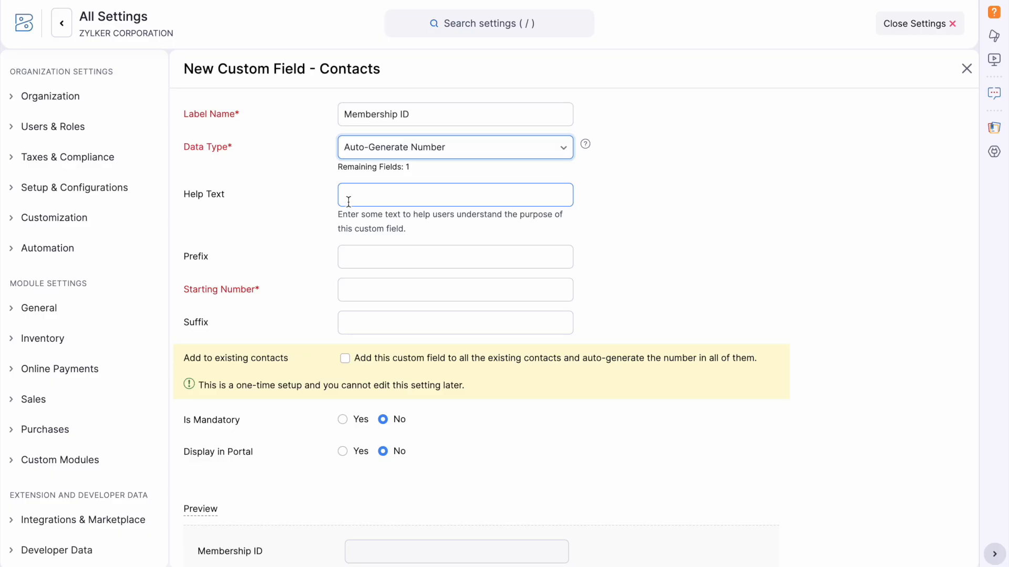
{"action": "left_click", "coordinate": [357, 251]}
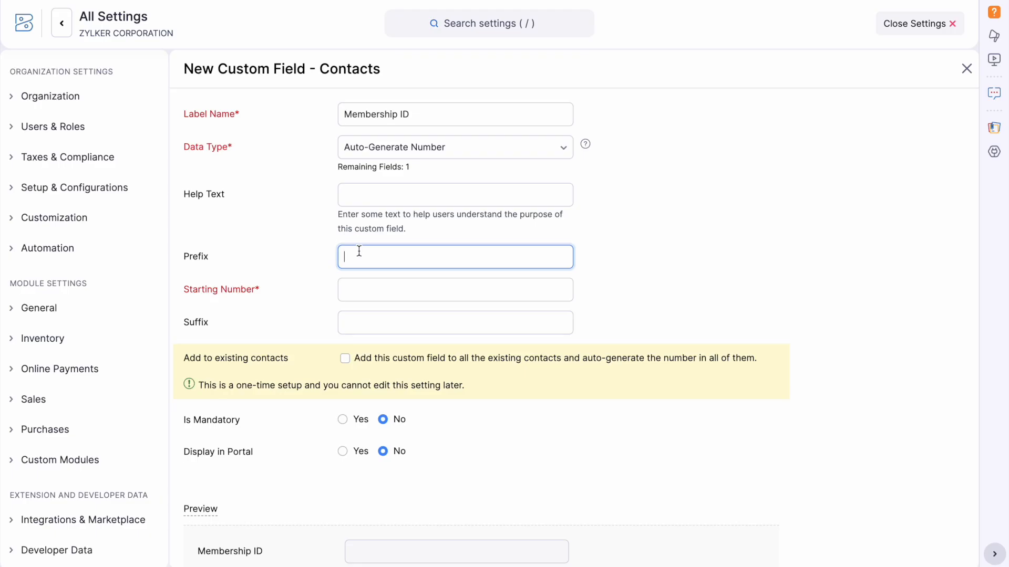
{"action": "type", "text": "MI-2025"}
{"action": "left_click", "coordinate": [394, 295]}
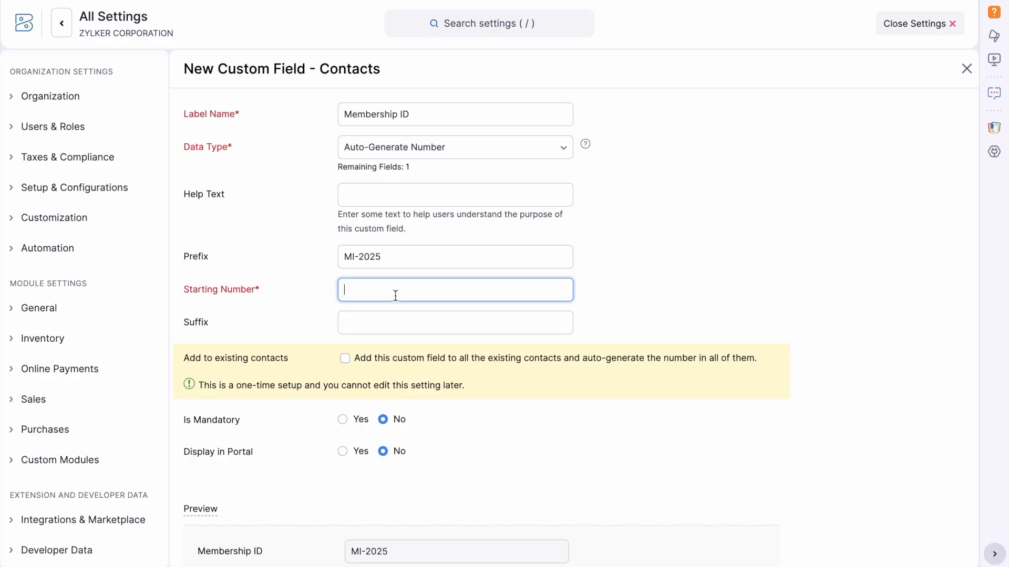
{"action": "type", "text": "0001"}
{"action": "left_click", "coordinate": [345, 359]}
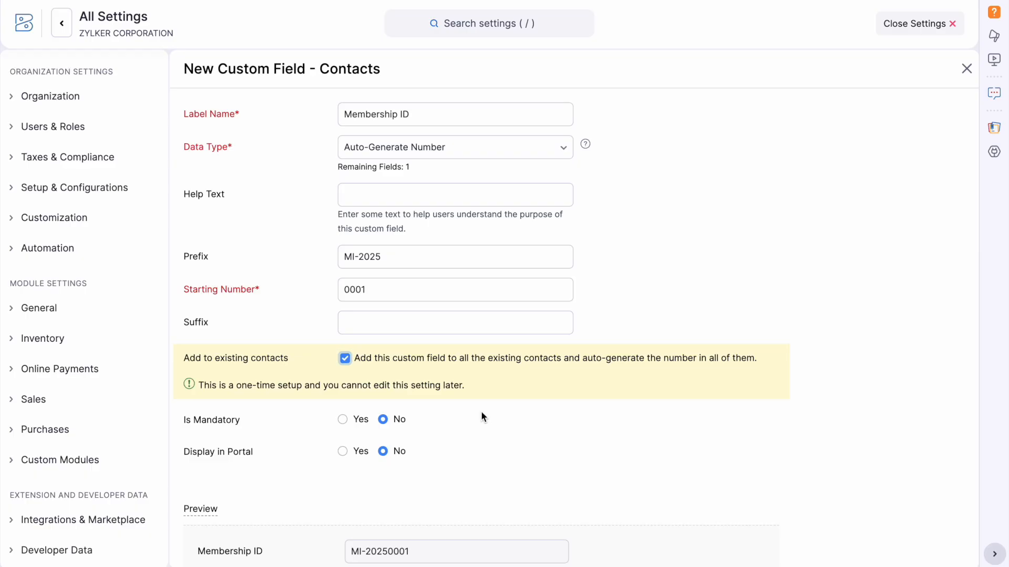
{"action": "scroll", "coordinate": [482, 413], "scroll_direction": "down", "scroll_amount": 2}
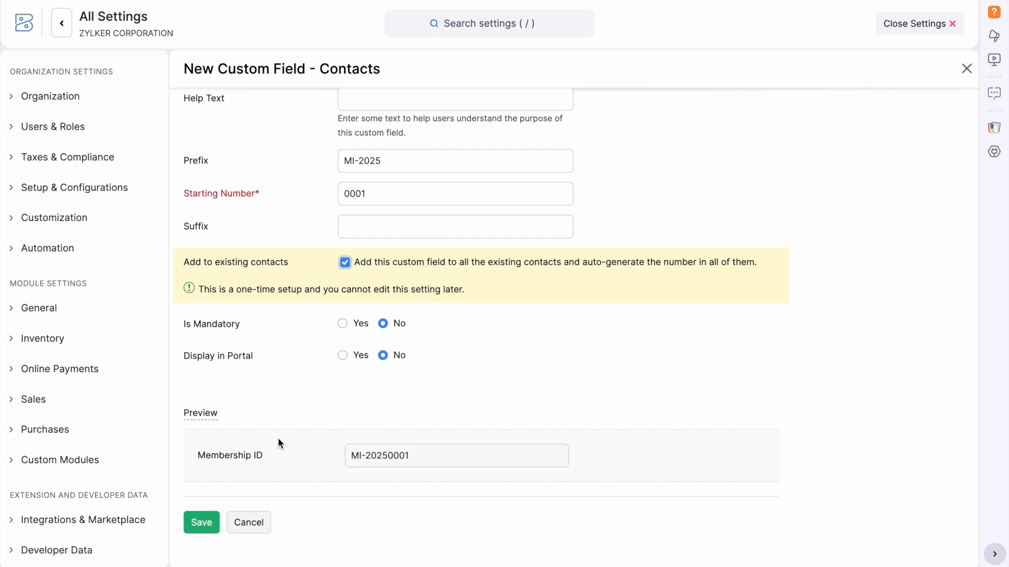
{"action": "left_click", "coordinate": [206, 519]}
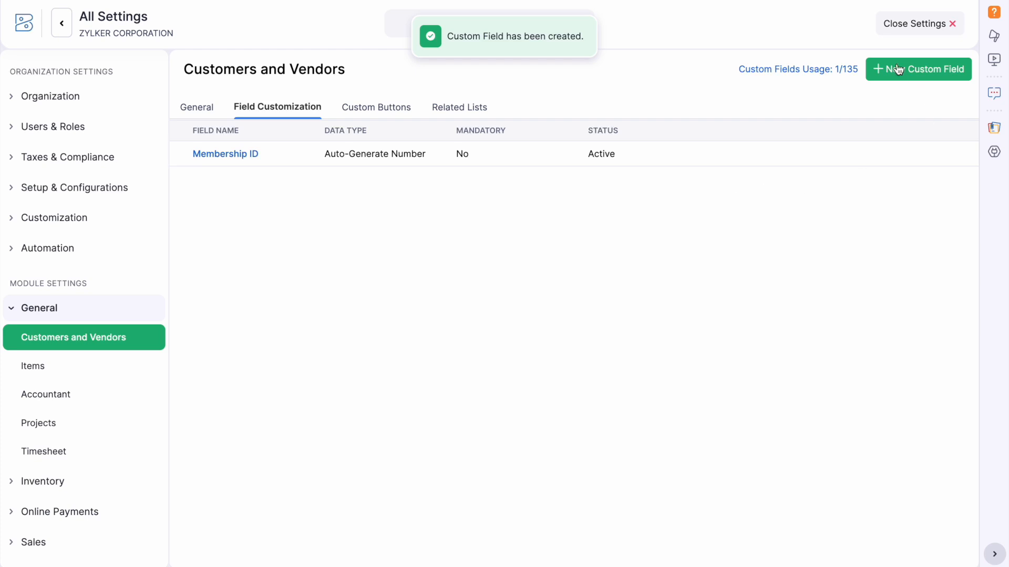
Start a new customer with the contact's first and last name, using the full name as display name.
{"action": "left_click", "coordinate": [896, 23]}
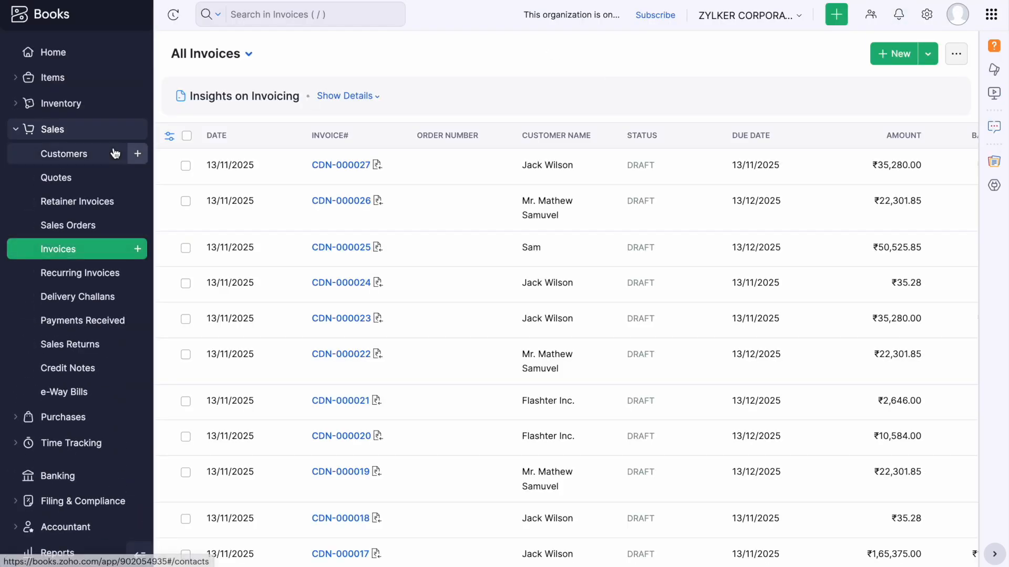
{"action": "left_click", "coordinate": [137, 154]}
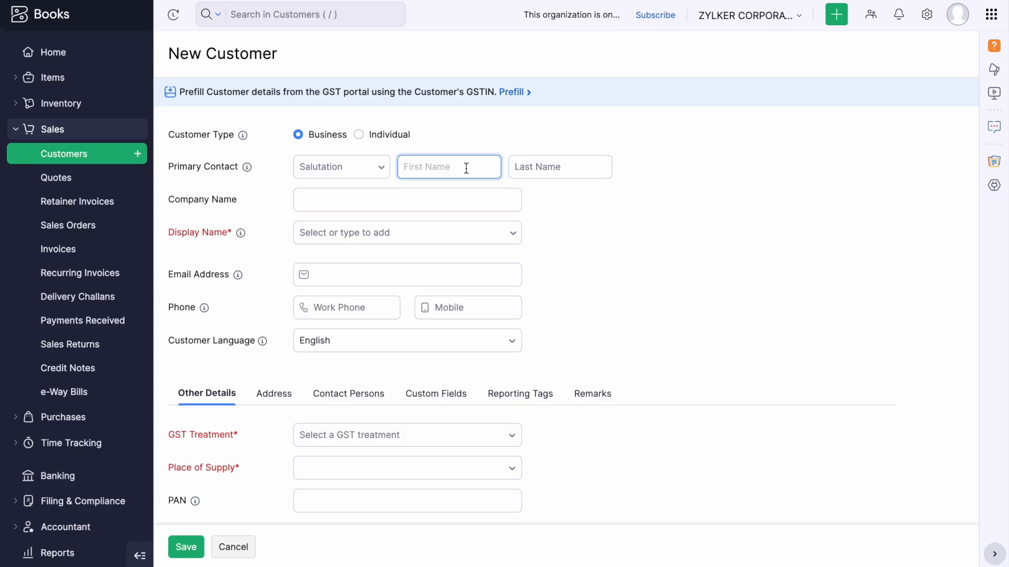
{"action": "type", "text": "Abishek"}
{"action": "left_click", "coordinate": [565, 167]}
{"action": "type", "text": "KR"}
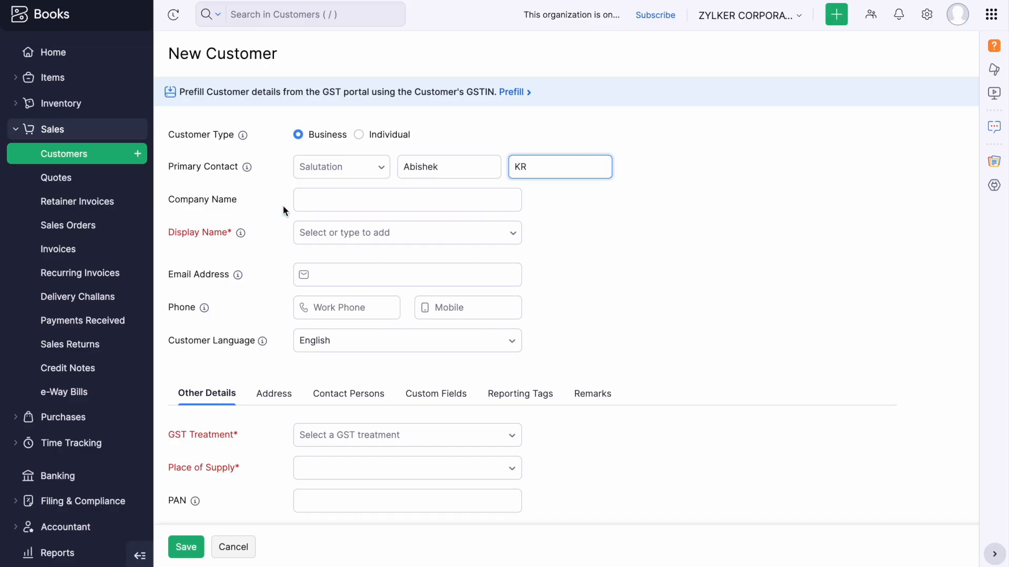
{"action": "left_click", "coordinate": [386, 232]}
{"action": "left_click", "coordinate": [372, 260]}
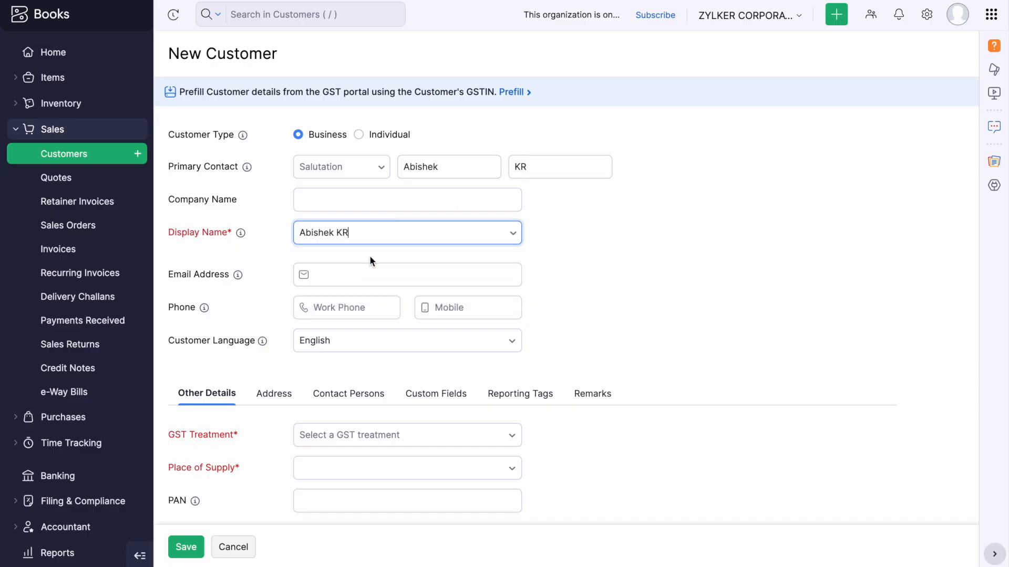
Set GST Treatment to Unregistered Business, check the Membership ID, and save the customer.
{"action": "left_click", "coordinate": [370, 436]}
{"action": "scroll", "coordinate": [383, 367], "scroll_direction": "down", "scroll_amount": 2}
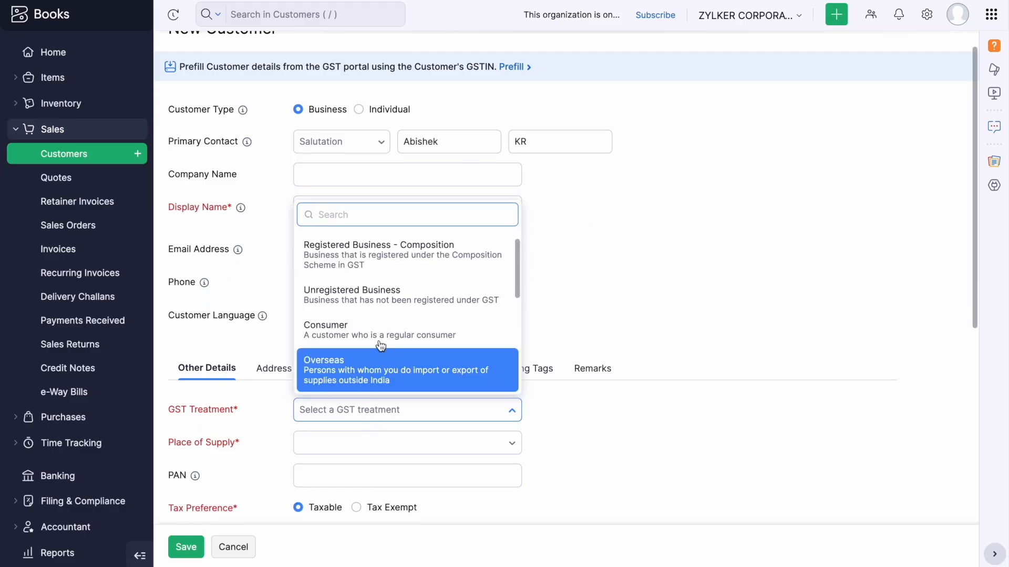
{"action": "left_click", "coordinate": [378, 292]}
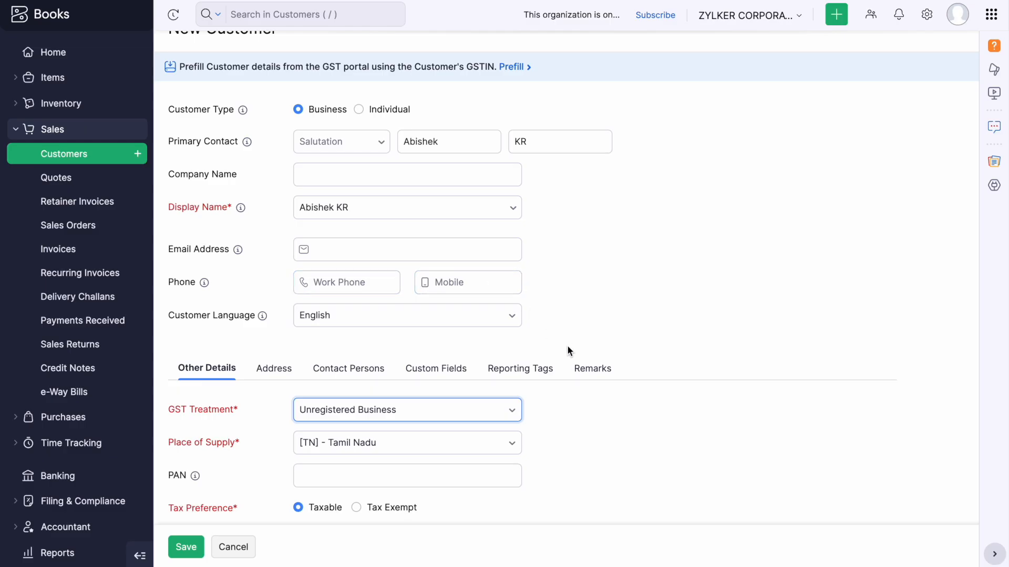
{"action": "left_click", "coordinate": [440, 378]}
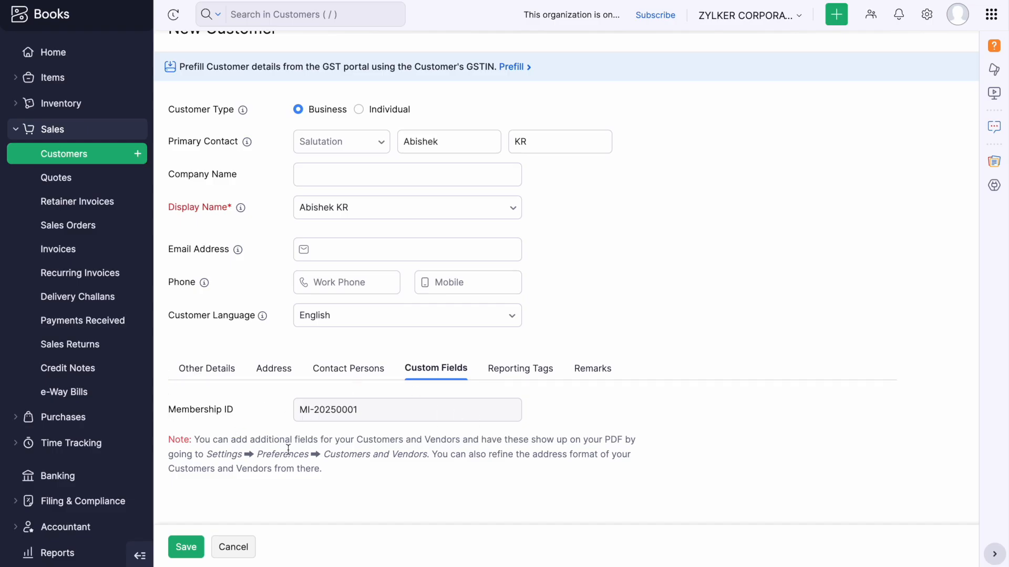
{"action": "left_click", "coordinate": [194, 548]}
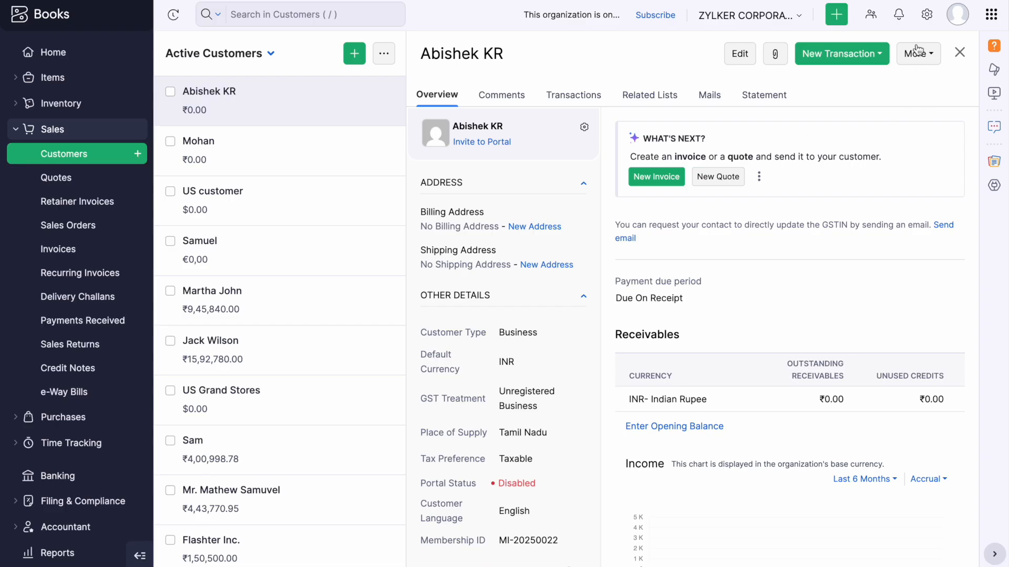
Open Settings and go to the Invoices Field Customization tab.
{"action": "left_click", "coordinate": [926, 14]}
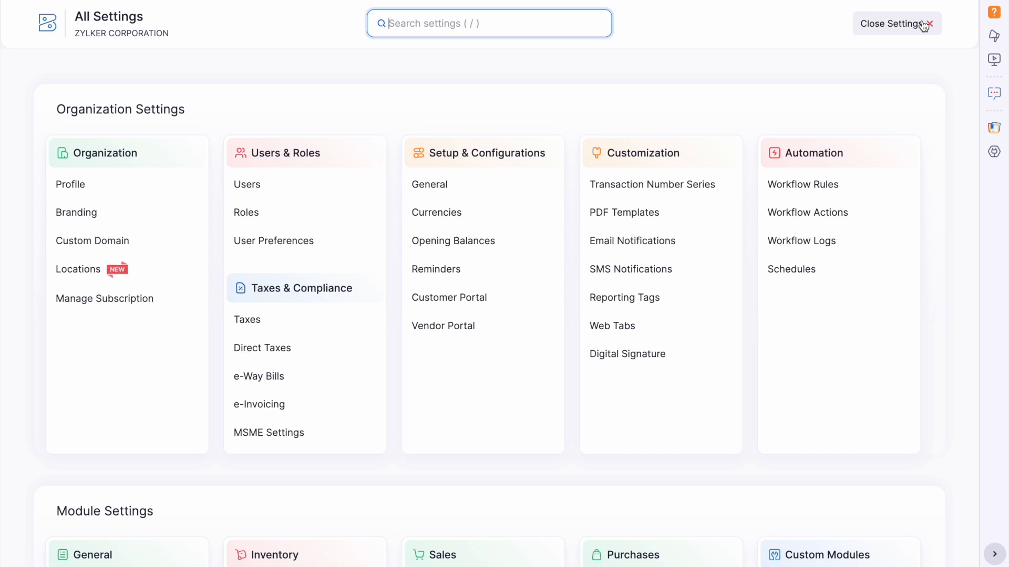
{"action": "scroll", "coordinate": [638, 275], "scroll_direction": "down", "scroll_amount": 2}
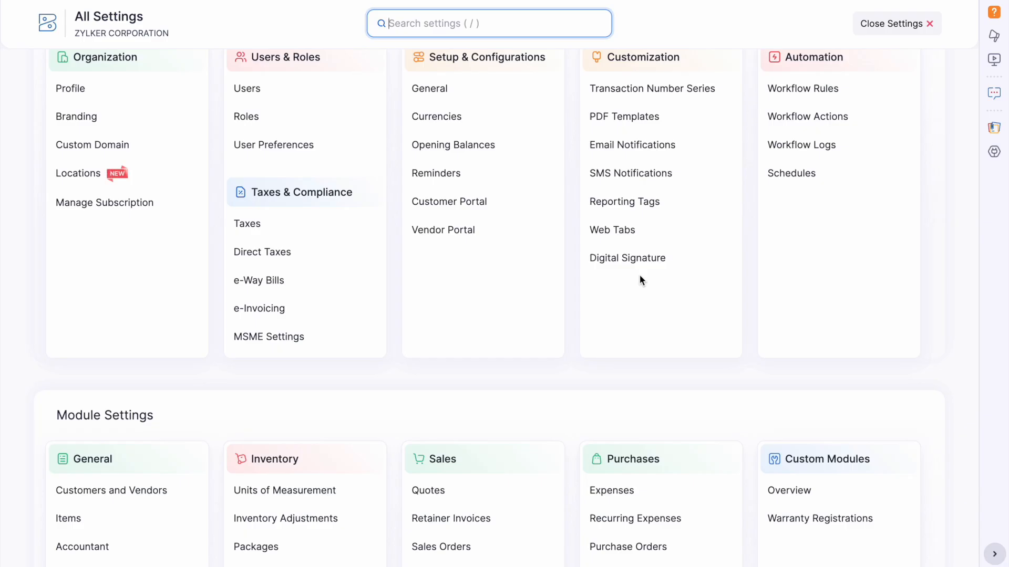
{"action": "scroll", "coordinate": [639, 275], "scroll_direction": "down", "scroll_amount": 1}
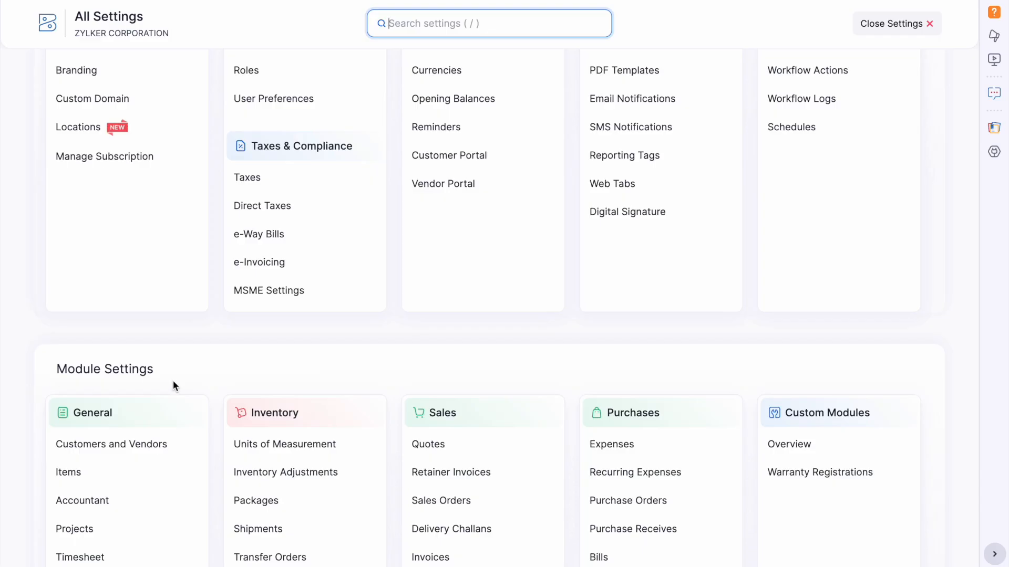
{"action": "scroll", "coordinate": [478, 437], "scroll_direction": "down", "scroll_amount": 2}
{"action": "left_click", "coordinate": [481, 473]}
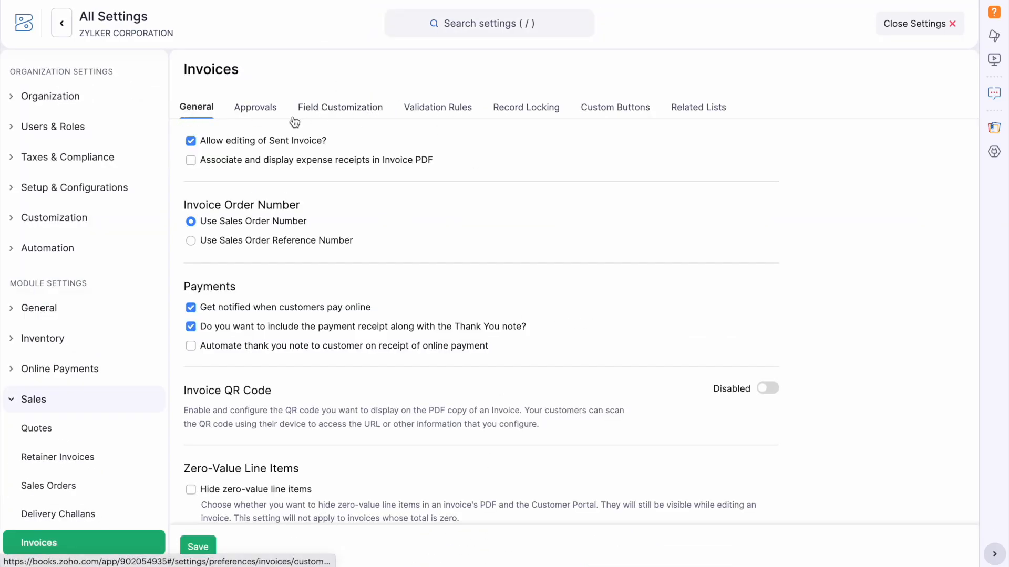
{"action": "left_click", "coordinate": [340, 119]}
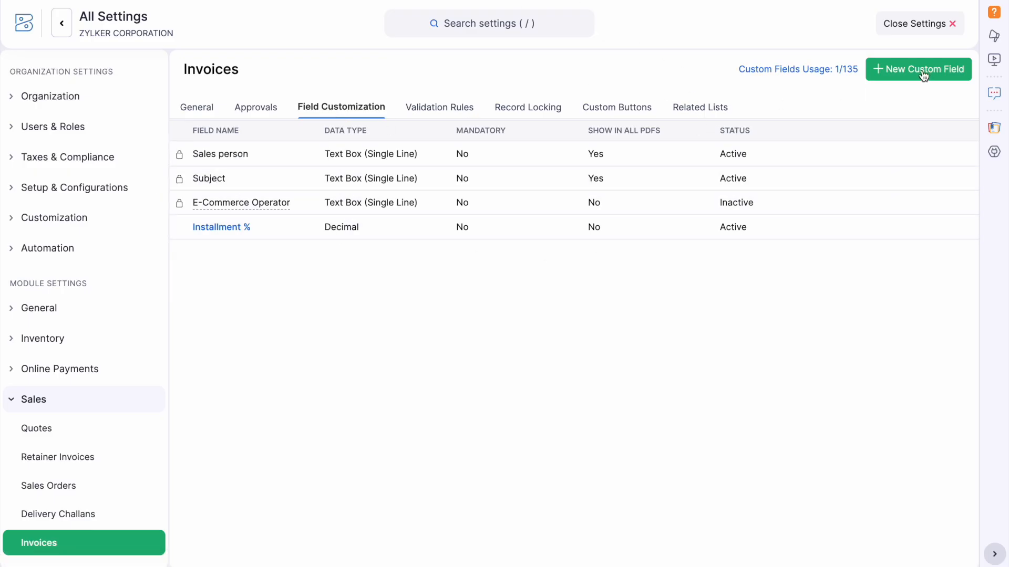
Start a new invoice custom field named 'Membership ID' with single-line text type.
{"action": "left_click", "coordinate": [951, 68]}
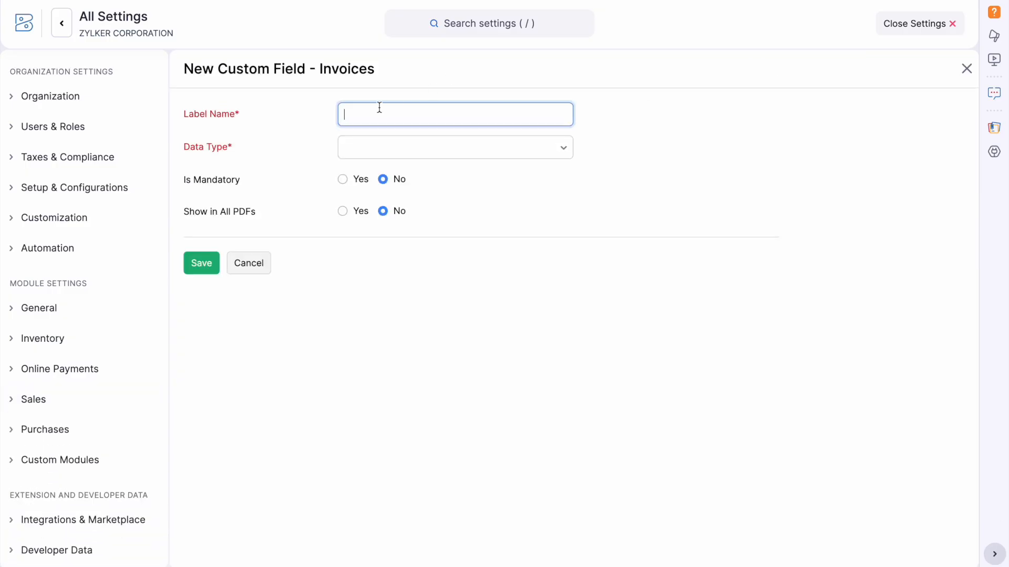
{"action": "type", "text": "Membership ID"}
{"action": "left_click", "coordinate": [408, 149]}
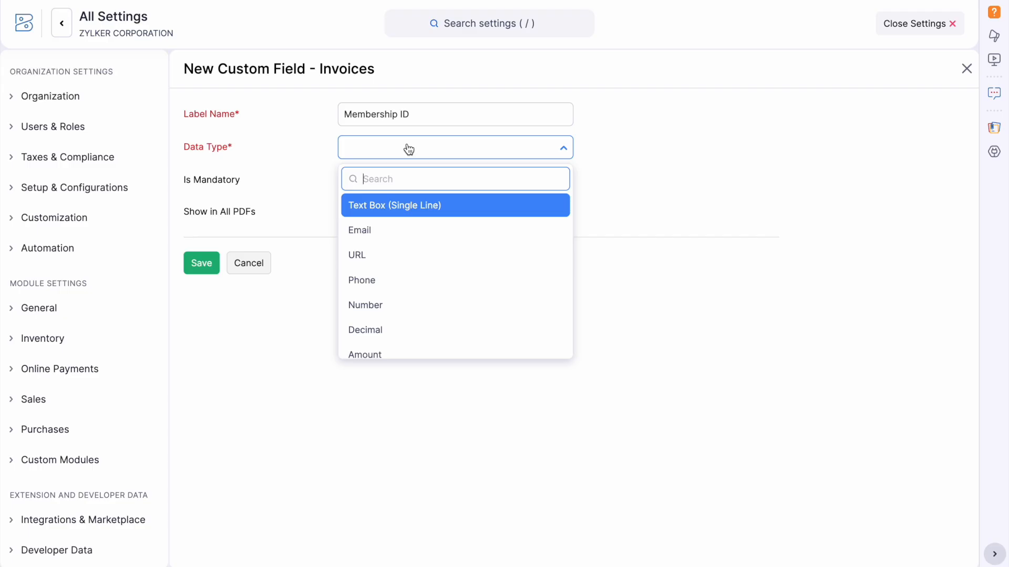
{"action": "left_click", "coordinate": [440, 204]}
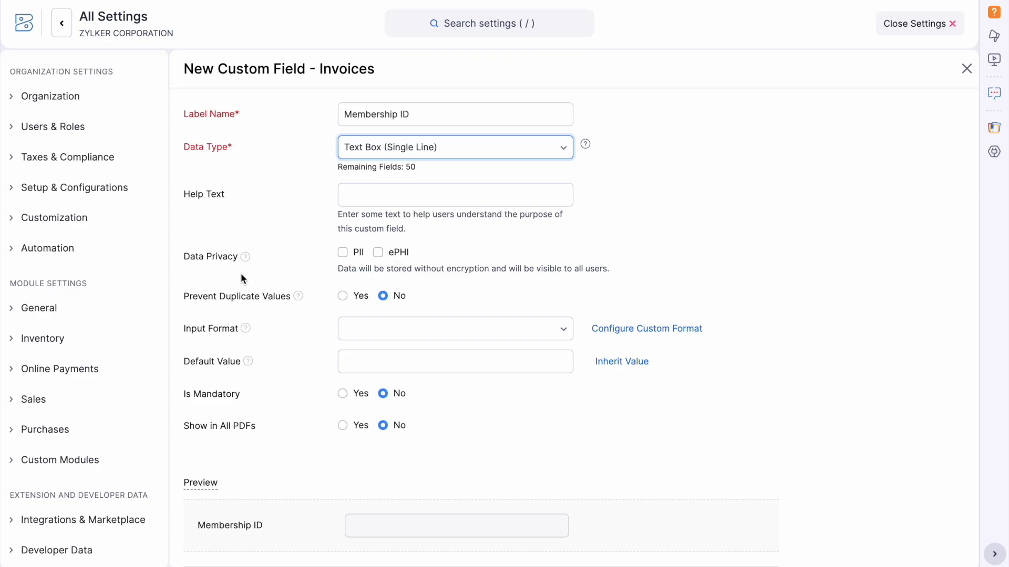
Make it inherit Customer > Membership ID, show in all PDFs, and save.
{"action": "left_click", "coordinate": [355, 360]}
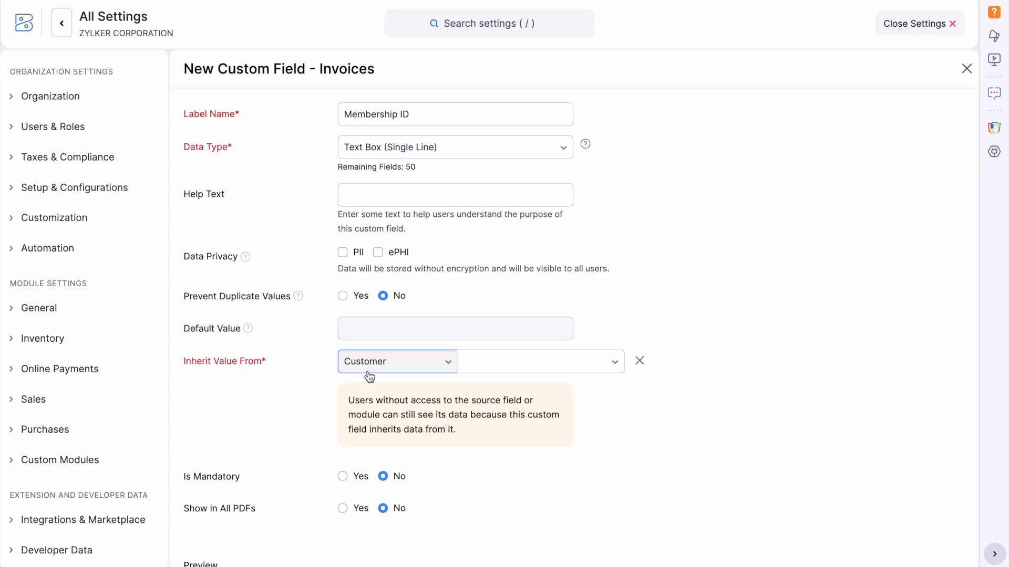
{"action": "left_click", "coordinate": [409, 366]}
{"action": "left_click", "coordinate": [381, 257]}
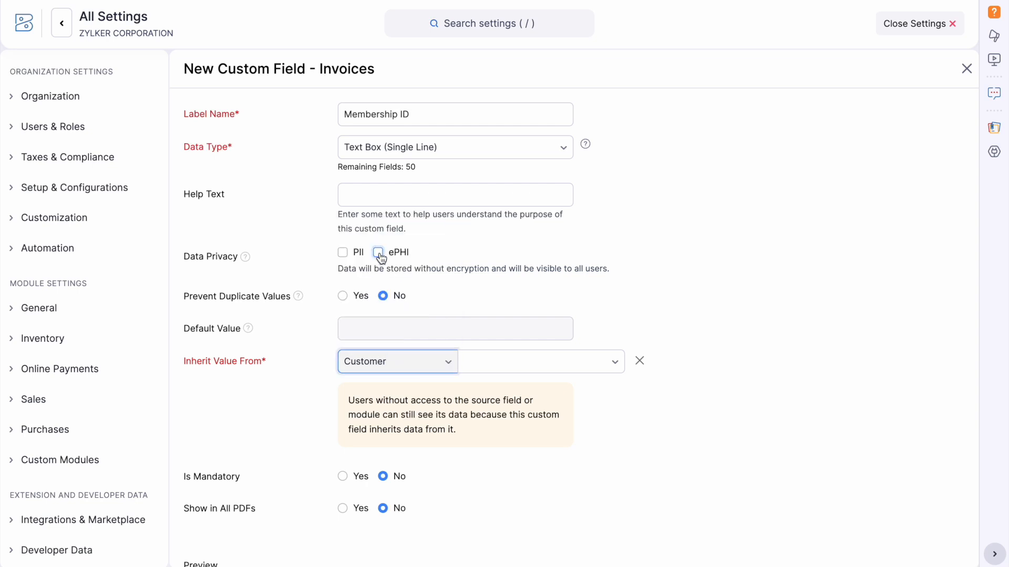
{"action": "left_click", "coordinate": [569, 366]}
{"action": "scroll", "coordinate": [597, 269], "scroll_direction": "down", "scroll_amount": 5}
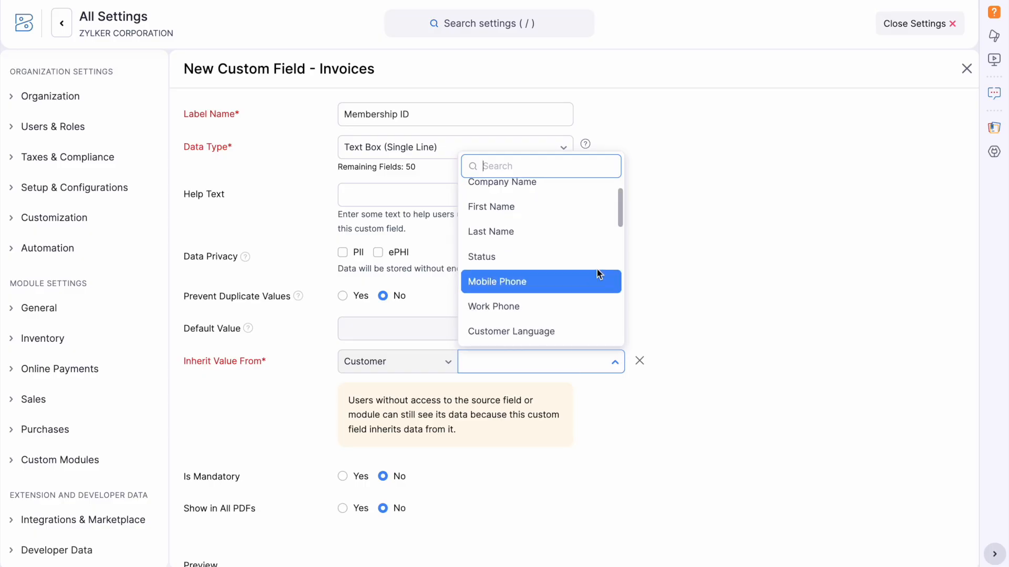
{"action": "type", "text": "memebr"}
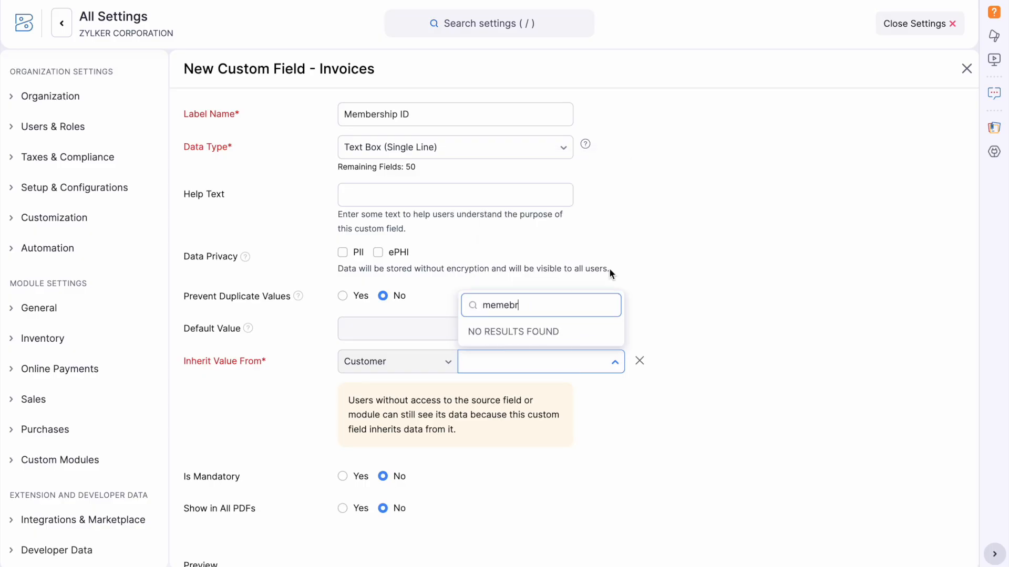
{"action": "key", "text": "BackSpace"}
{"action": "key", "text": "BackSpace"}
{"action": "key", "text": "BackSpace"}
{"action": "type", "text": "ber"}
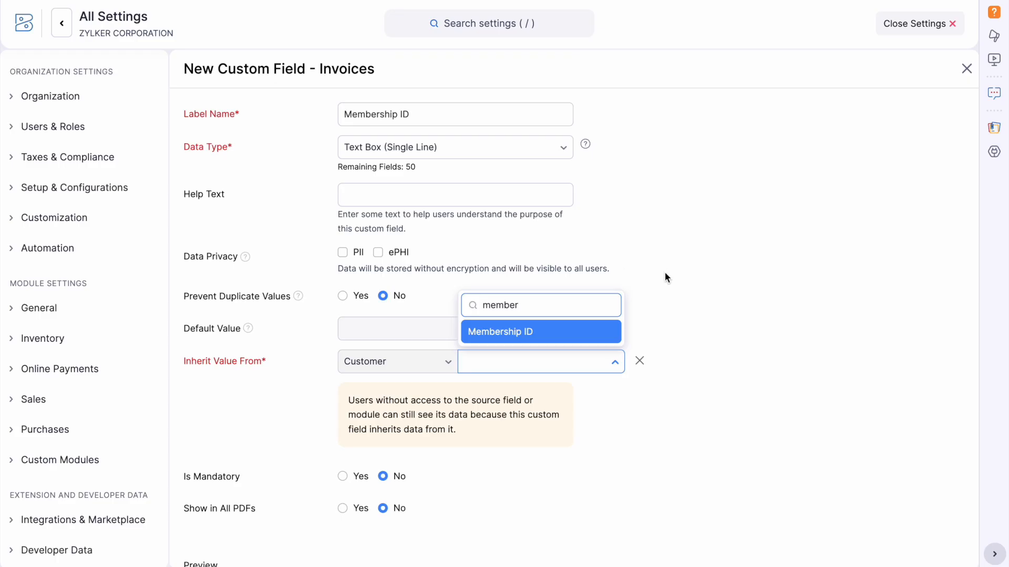
{"action": "left_click", "coordinate": [568, 331]}
{"action": "scroll", "coordinate": [576, 376], "scroll_direction": "down", "scroll_amount": 2}
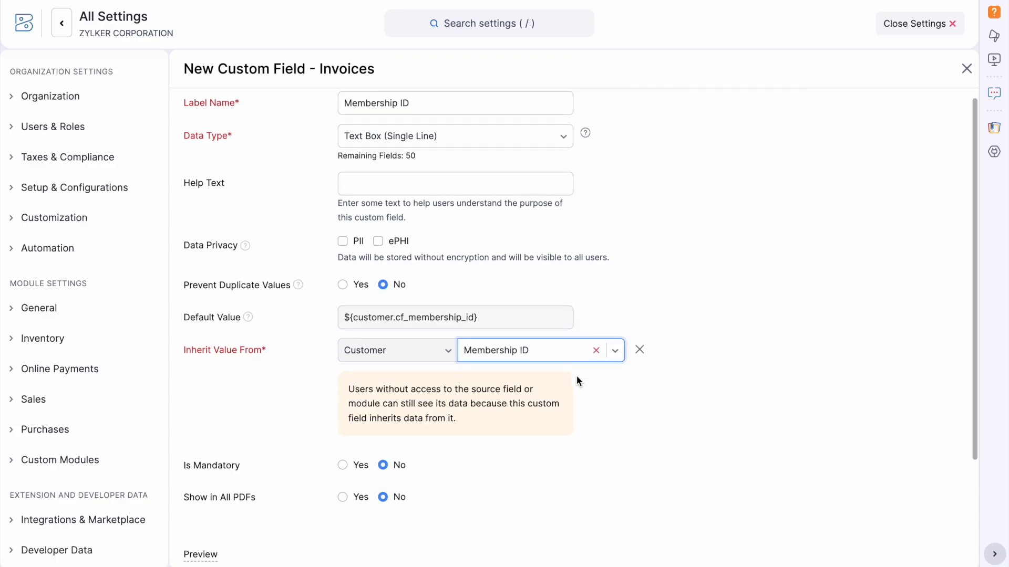
{"action": "scroll", "coordinate": [577, 377], "scroll_direction": "down", "scroll_amount": 2}
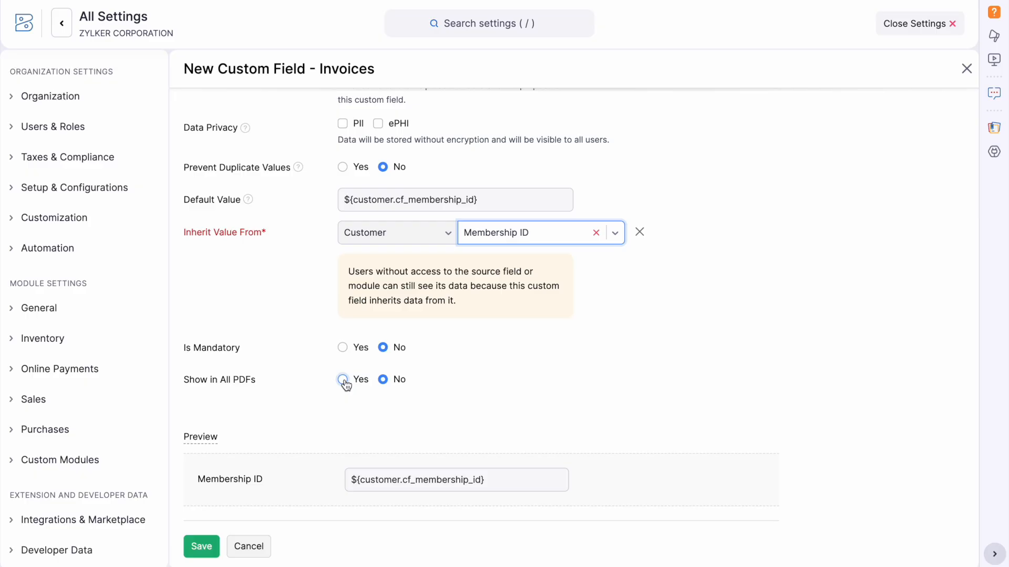
{"action": "left_click", "coordinate": [343, 381]}
{"action": "left_click", "coordinate": [208, 546]}
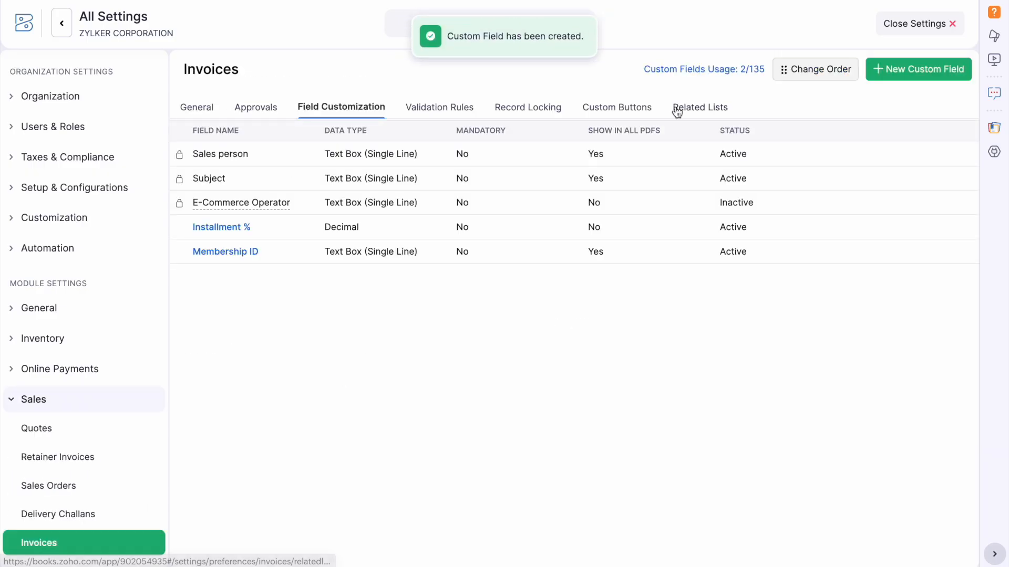
Start a new invoice for the first customer and check its auto-filled Membership ID.
{"action": "left_click", "coordinate": [938, 33]}
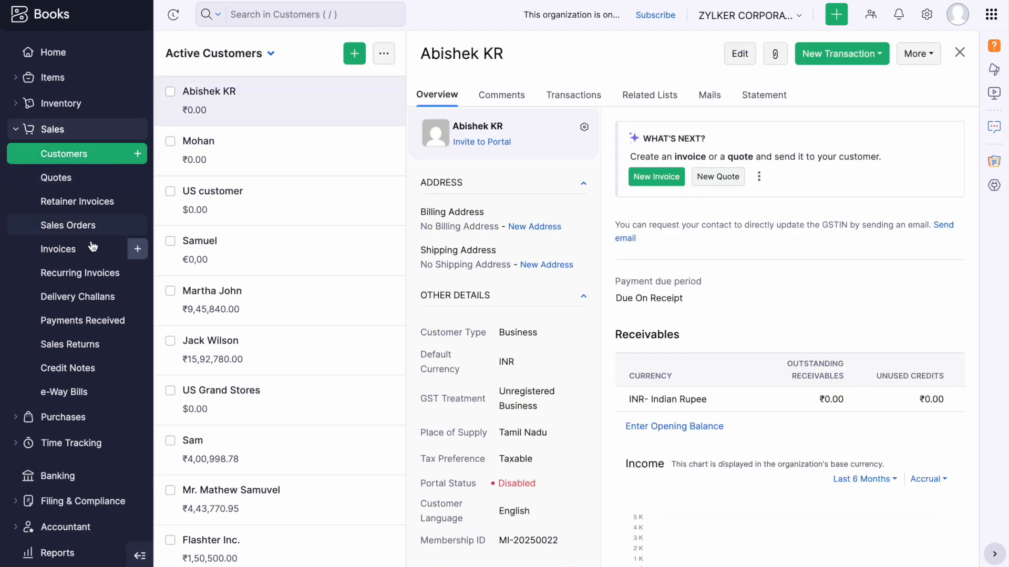
{"action": "left_click", "coordinate": [137, 249]}
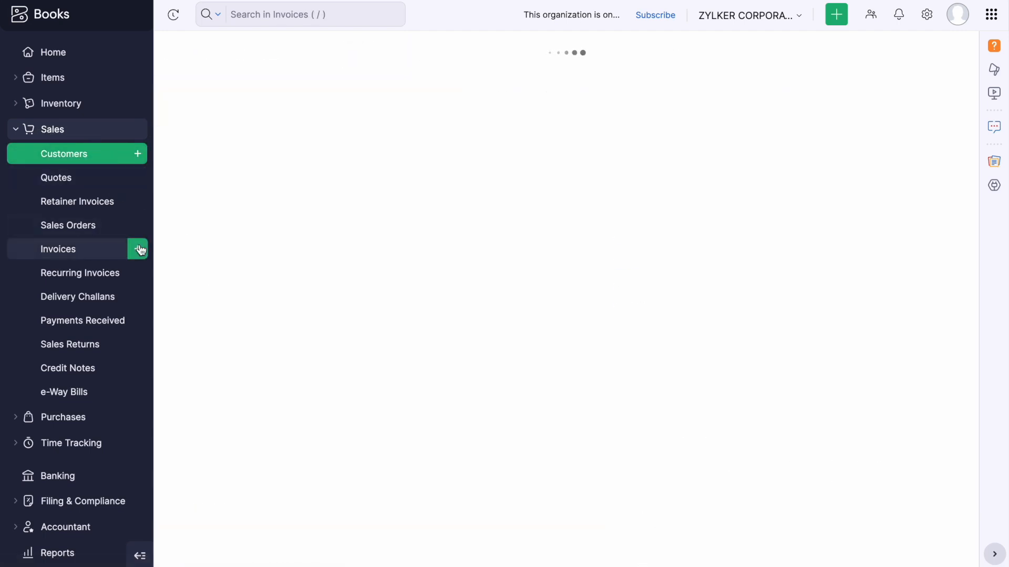
{"action": "left_click", "coordinate": [493, 115]}
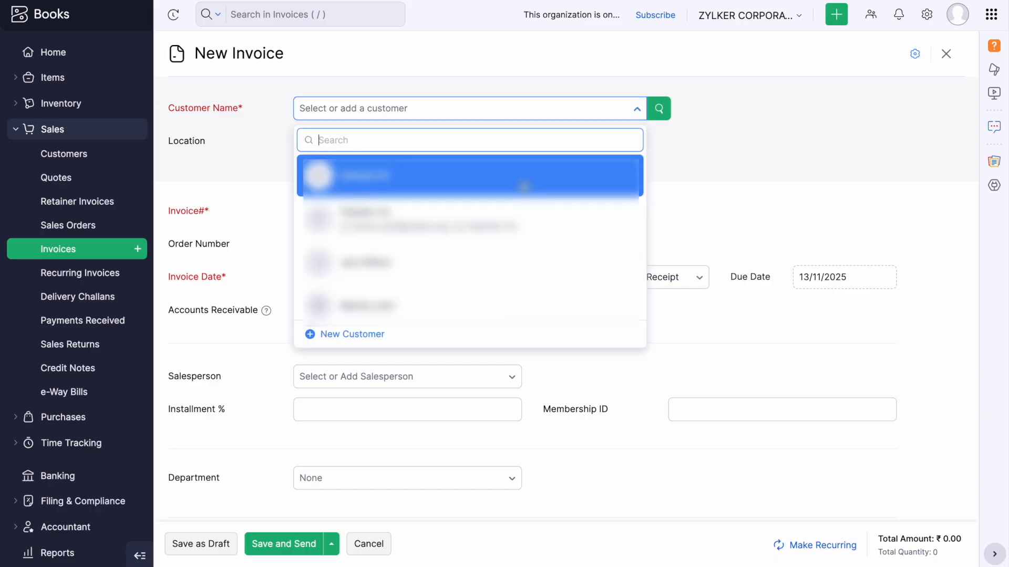
{"action": "left_click", "coordinate": [522, 179]}
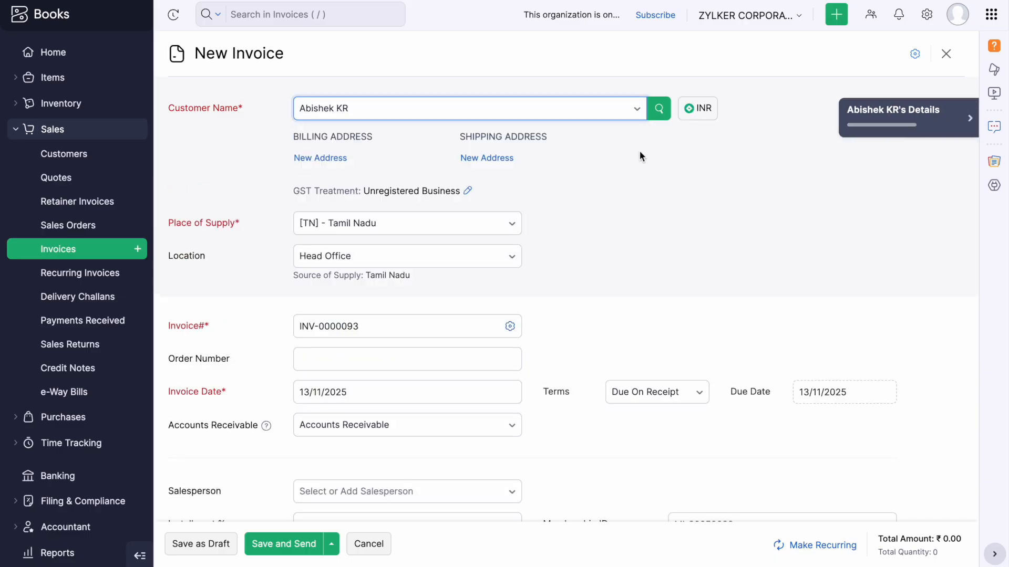
{"action": "scroll", "coordinate": [608, 238], "scroll_direction": "down", "scroll_amount": 4}
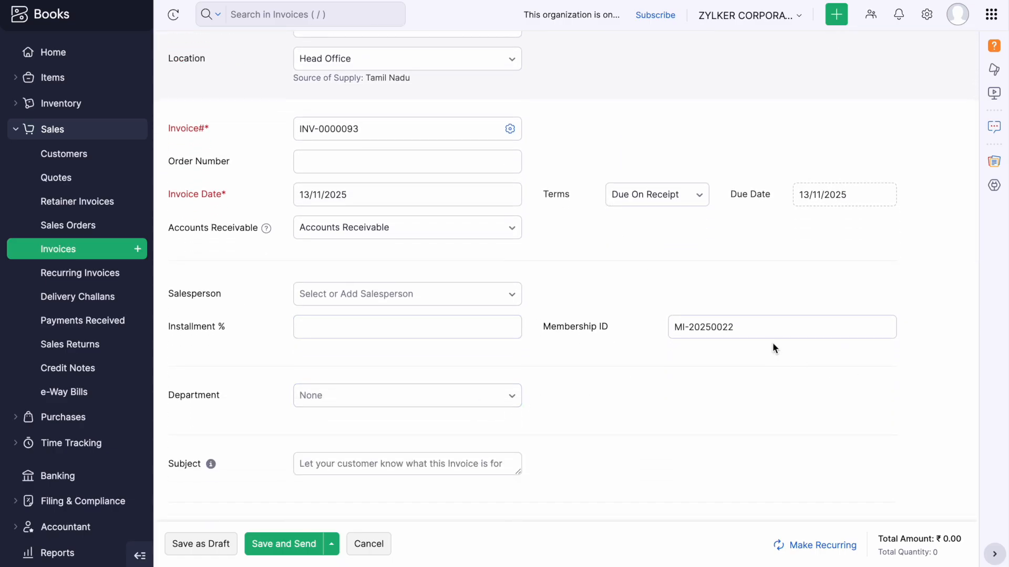
{"action": "left_click", "coordinate": [734, 331]}
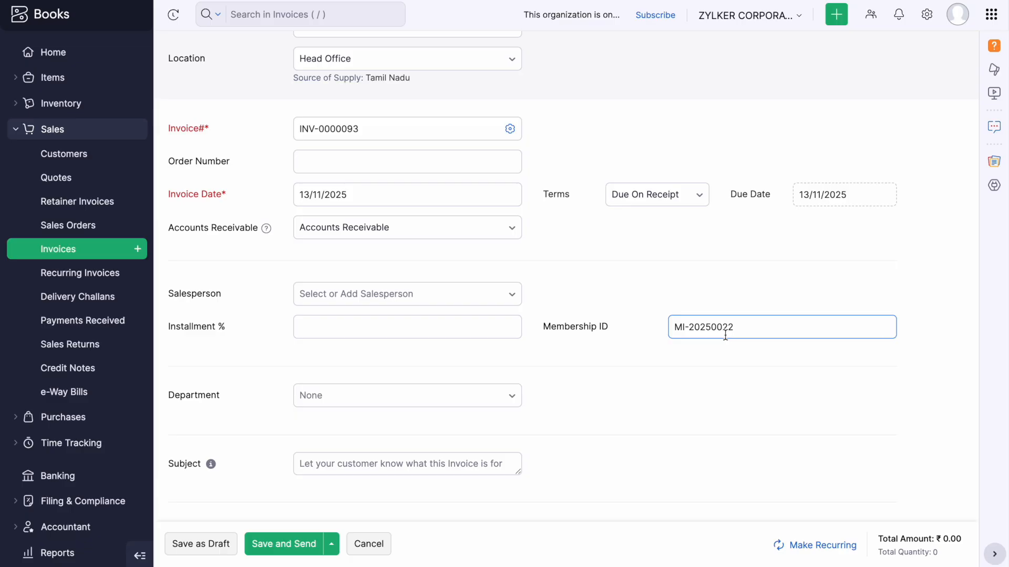
{"action": "left_click", "coordinate": [646, 371]}
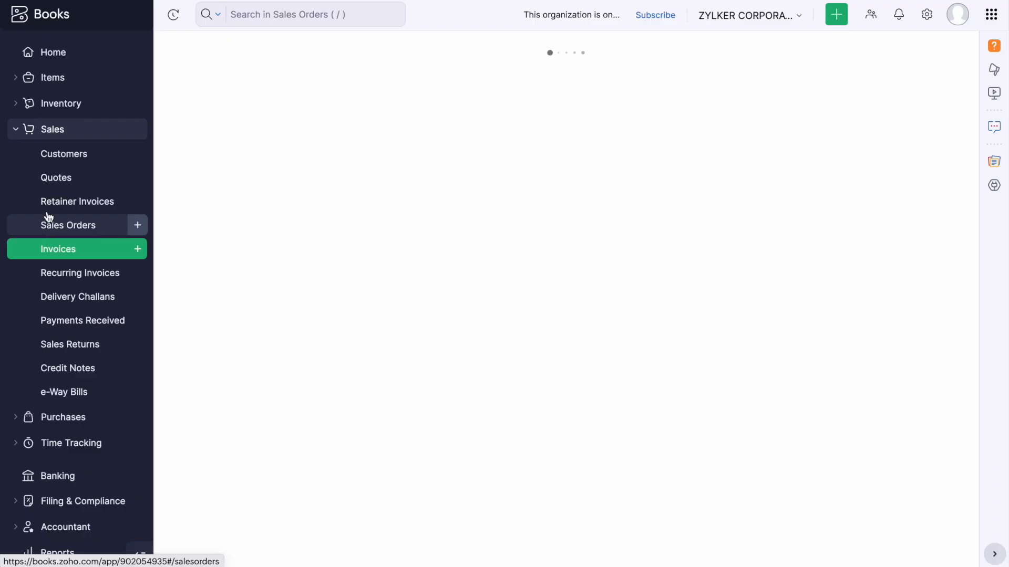
Open Sales Orders and browse the All Sales Orders view filters.
{"action": "left_click", "coordinate": [50, 220]}
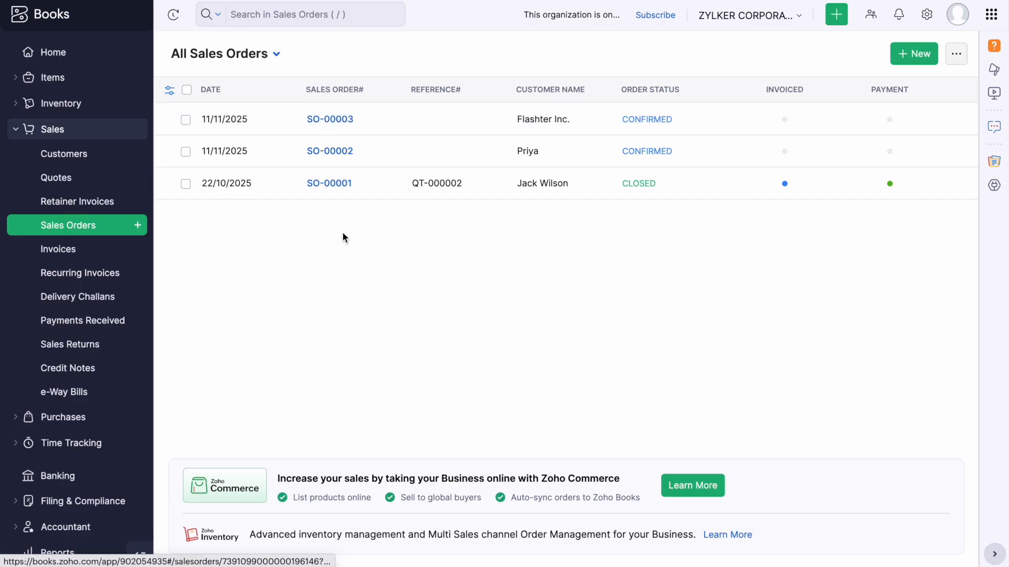
{"action": "left_click", "coordinate": [277, 55]}
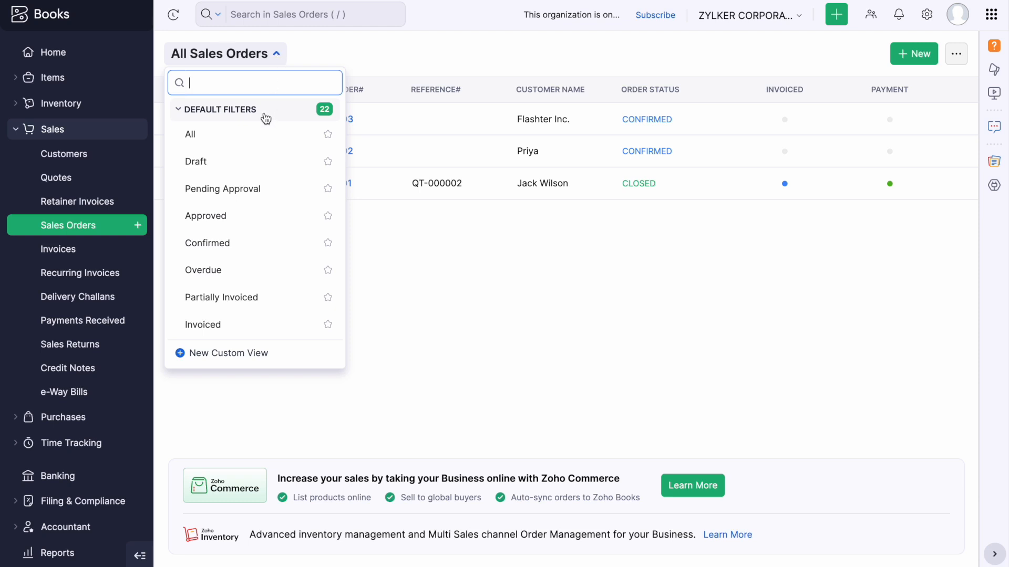
{"action": "scroll", "coordinate": [252, 315], "scroll_direction": "down", "scroll_amount": 4}
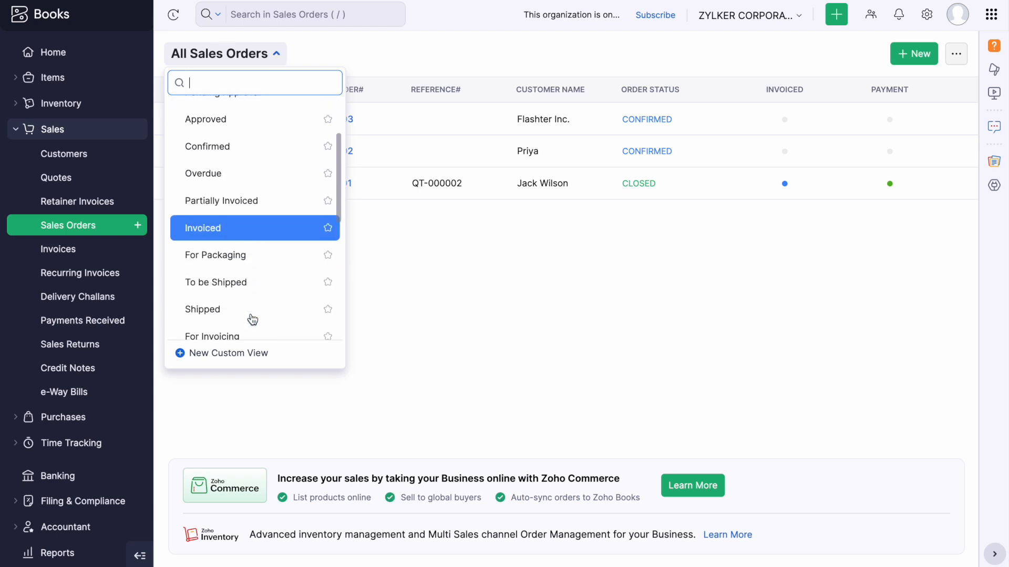
Start a custom view named 'High value SO' with SalesOrder Total greater than or equals 10,000.
{"action": "left_click", "coordinate": [250, 354]}
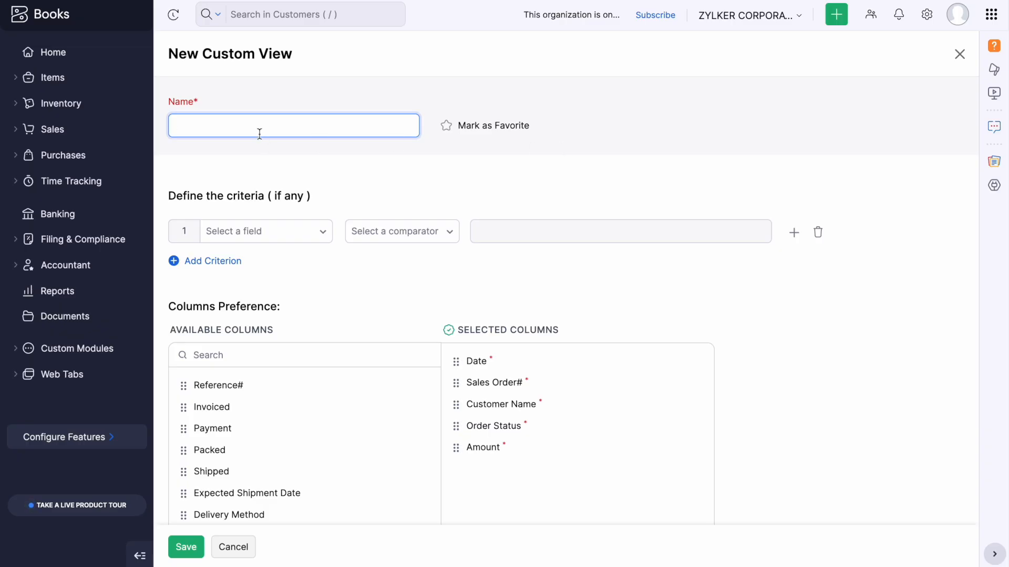
{"action": "type", "text": "High value SO"}
{"action": "left_click", "coordinate": [297, 240]}
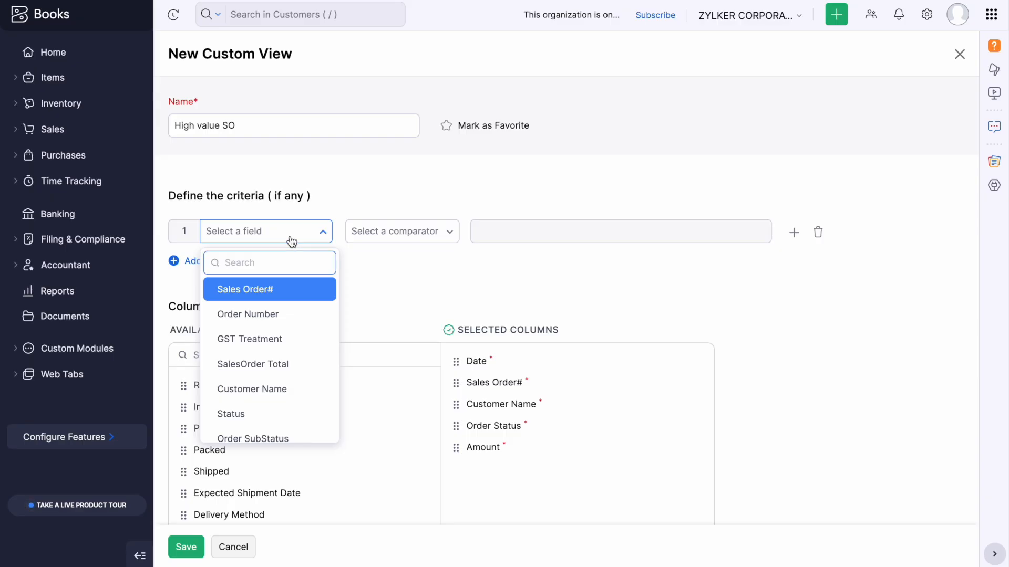
{"action": "type", "text": "total"}
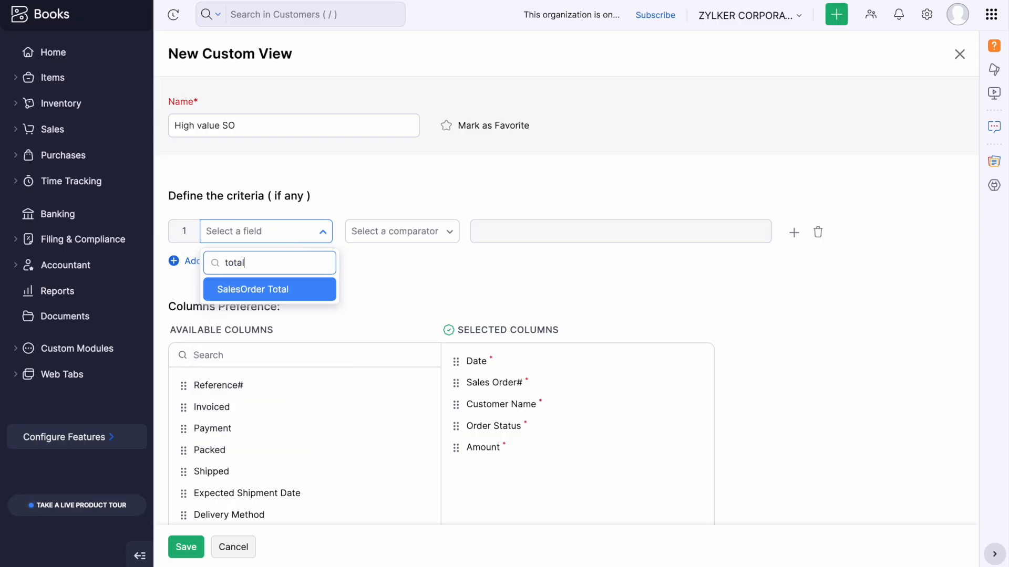
{"action": "left_click", "coordinate": [286, 288]}
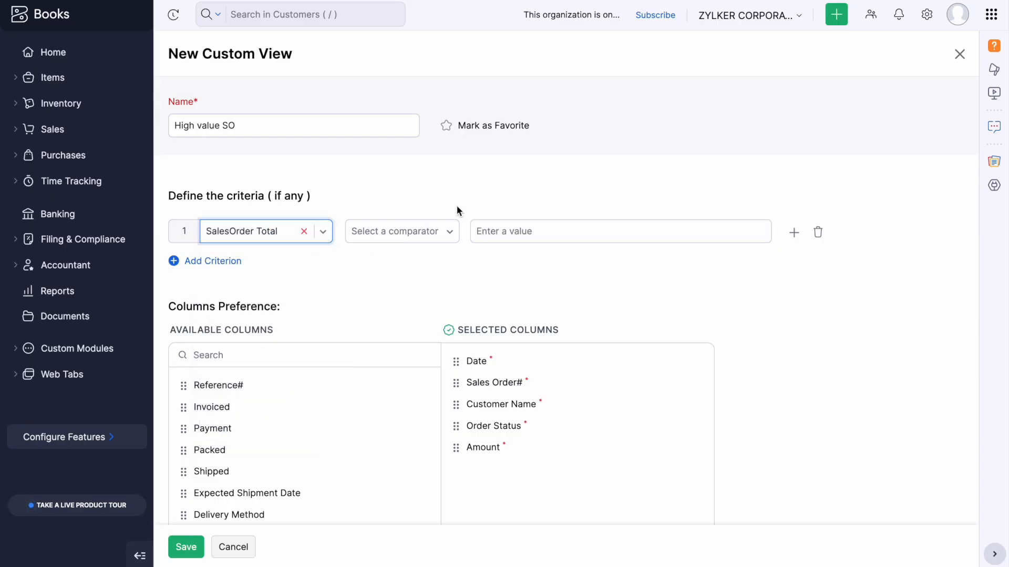
{"action": "left_click", "coordinate": [436, 232]}
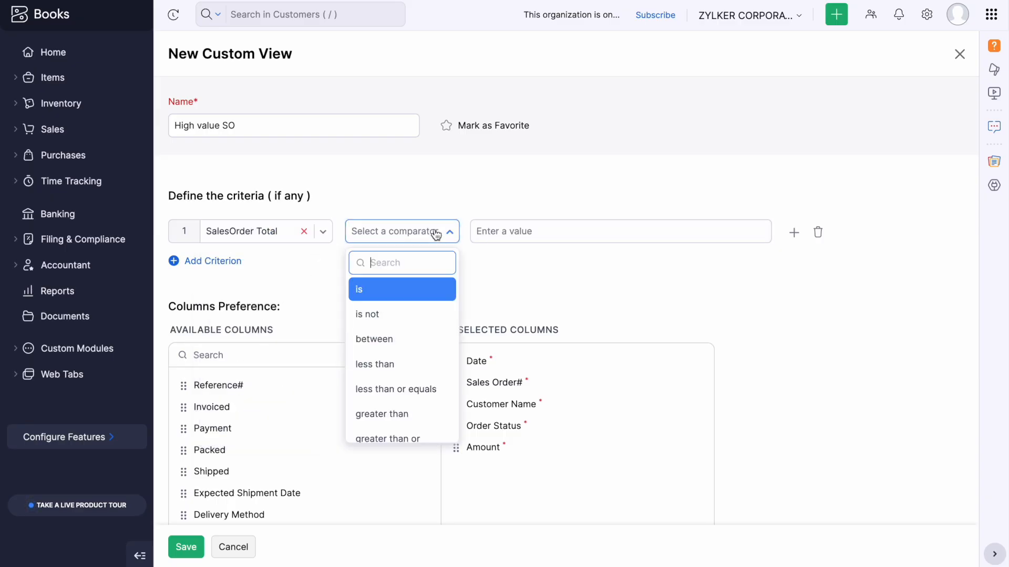
{"action": "scroll", "coordinate": [422, 412], "scroll_direction": "down", "scroll_amount": 1}
{"action": "left_click", "coordinate": [420, 415]}
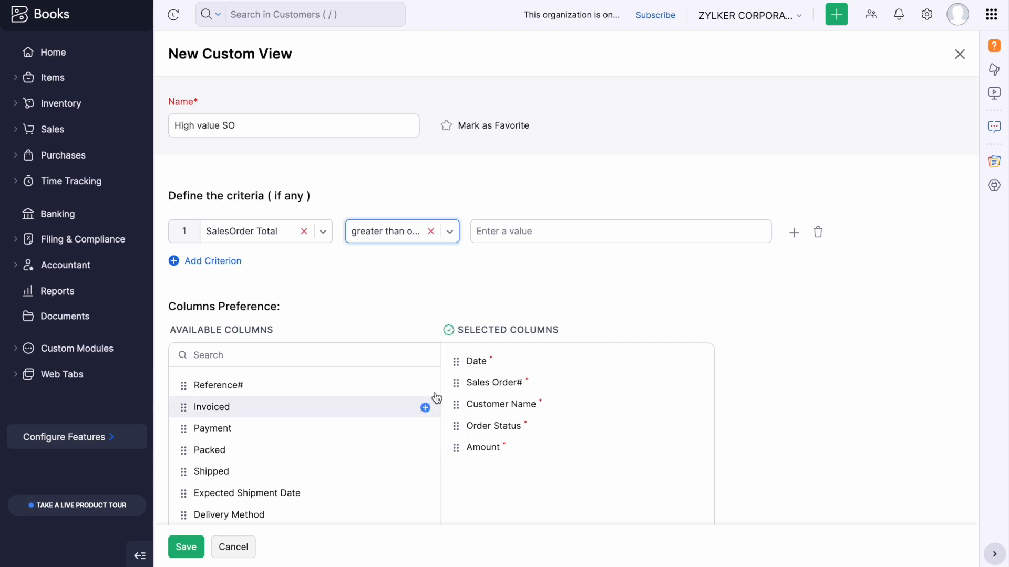
{"action": "left_click", "coordinate": [550, 232]}
{"action": "type", "text": "10,000"}
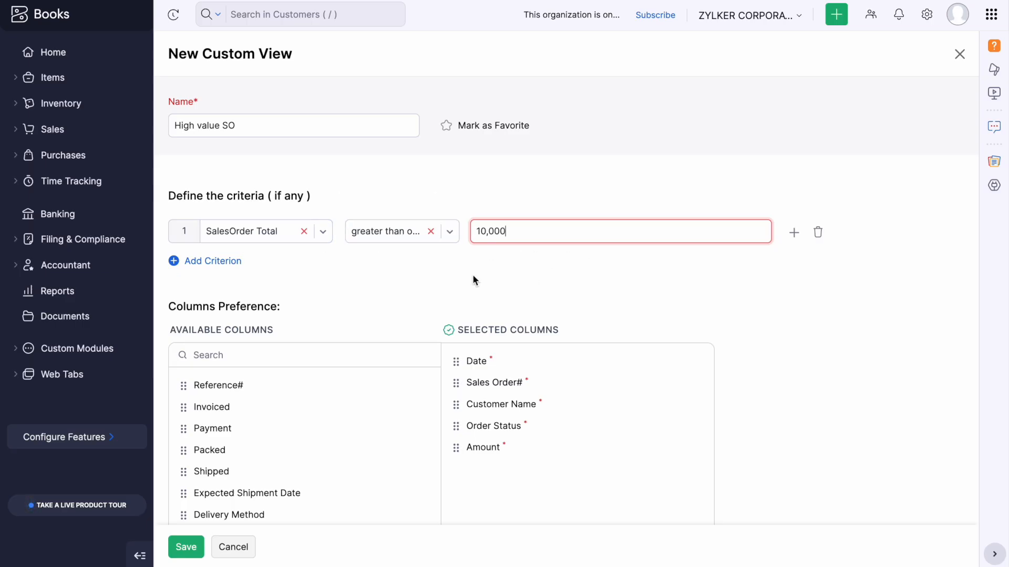
Try a second GST Treatment 'is' criterion, delete it, and save the view.
{"action": "left_click", "coordinate": [215, 261]}
{"action": "left_click", "coordinate": [265, 298]}
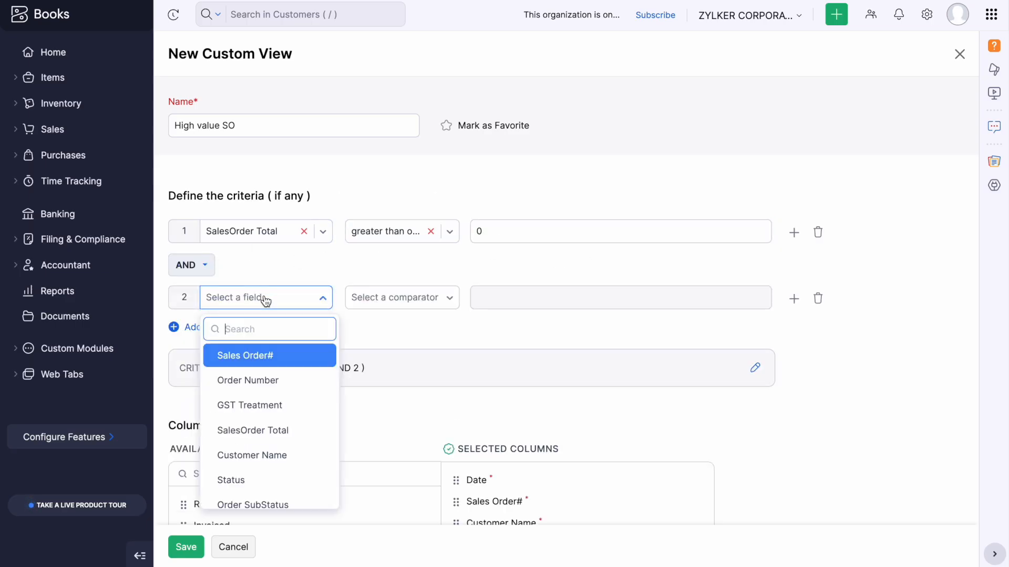
{"action": "scroll", "coordinate": [305, 406], "scroll_direction": "down", "scroll_amount": 1}
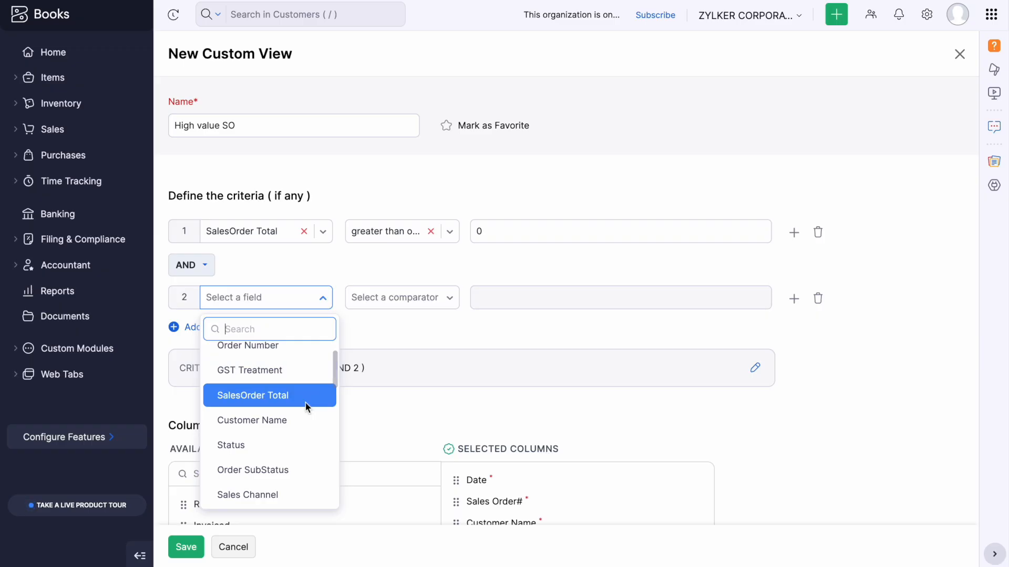
{"action": "left_click", "coordinate": [292, 377]}
{"action": "left_click", "coordinate": [397, 304]}
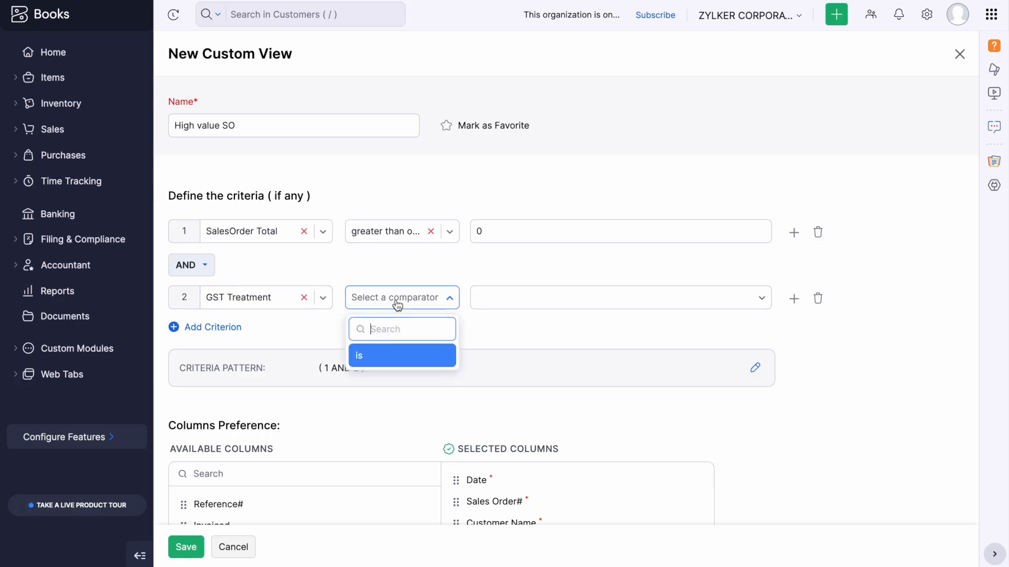
{"action": "left_click", "coordinate": [408, 354]}
{"action": "left_click", "coordinate": [495, 309]}
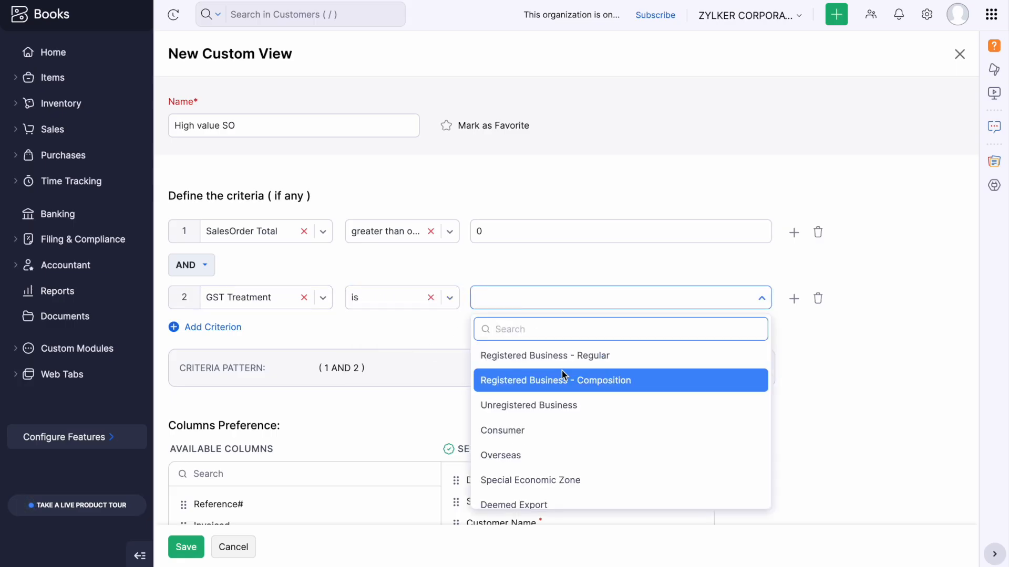
{"action": "left_click", "coordinate": [818, 301]}
{"action": "left_click", "coordinate": [188, 547]}
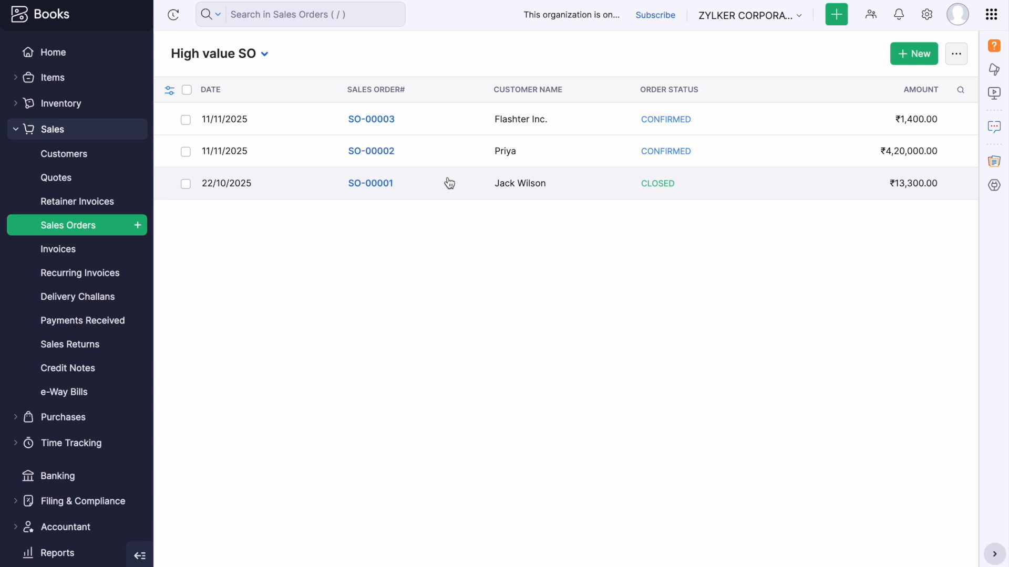
Change the High value SO view's SalesOrder Total threshold from 0 to 10000 and save.
{"action": "left_click", "coordinate": [260, 59]}
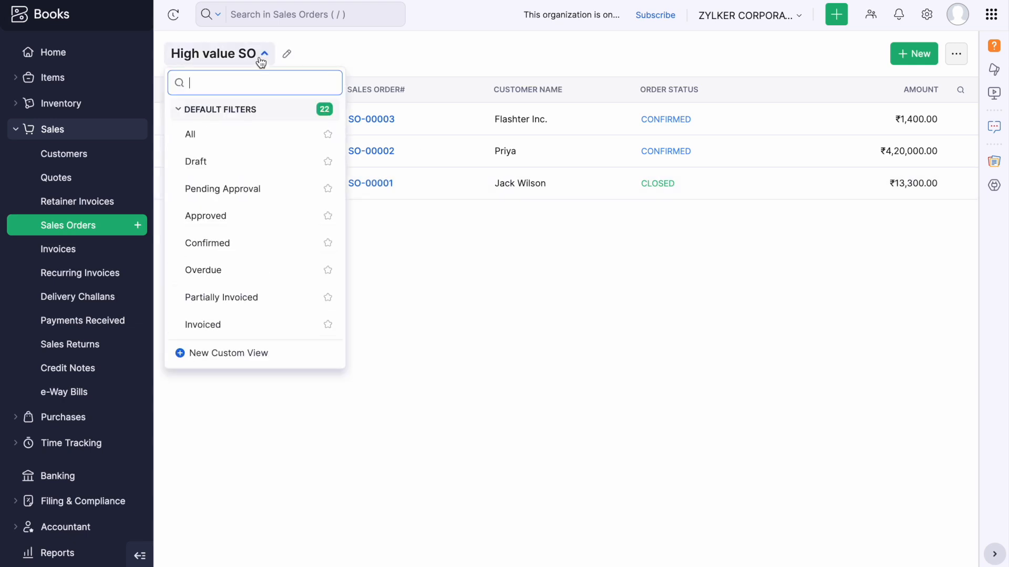
{"action": "left_click", "coordinate": [288, 59]}
{"action": "left_click", "coordinate": [490, 226]}
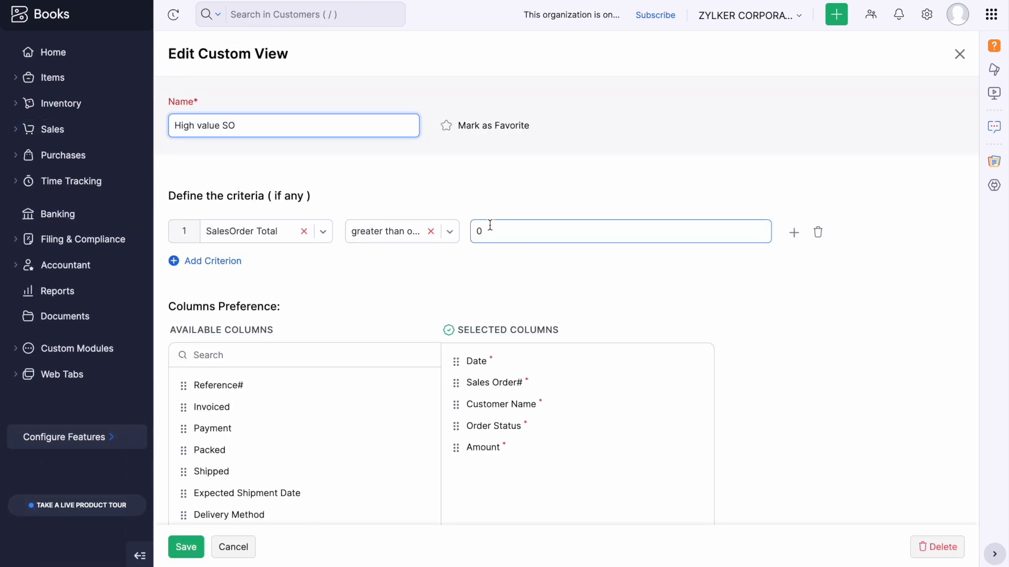
{"action": "key", "text": "BackSpace"}
{"action": "type", "text": "10000"}
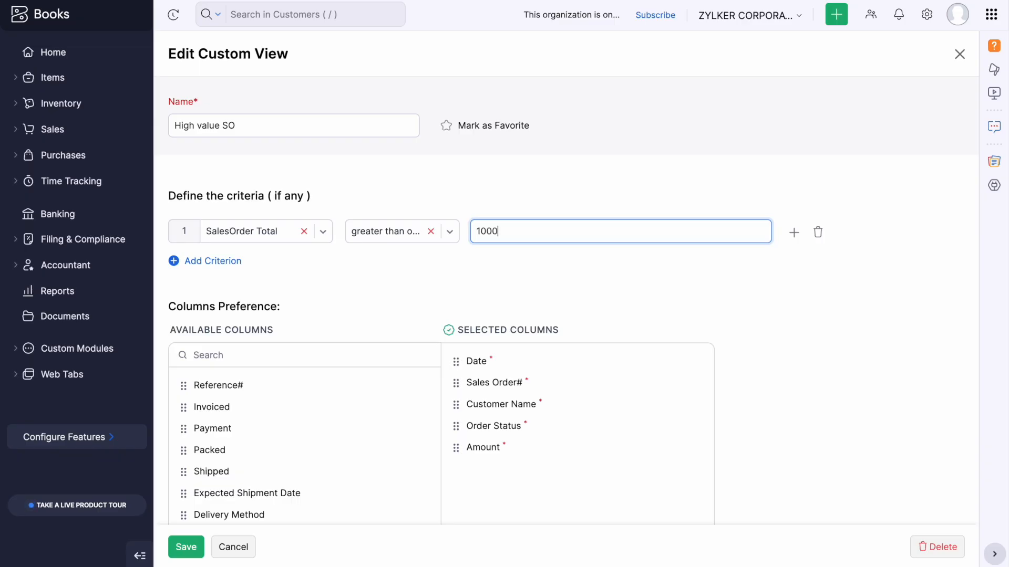
{"action": "left_click", "coordinate": [180, 551]}
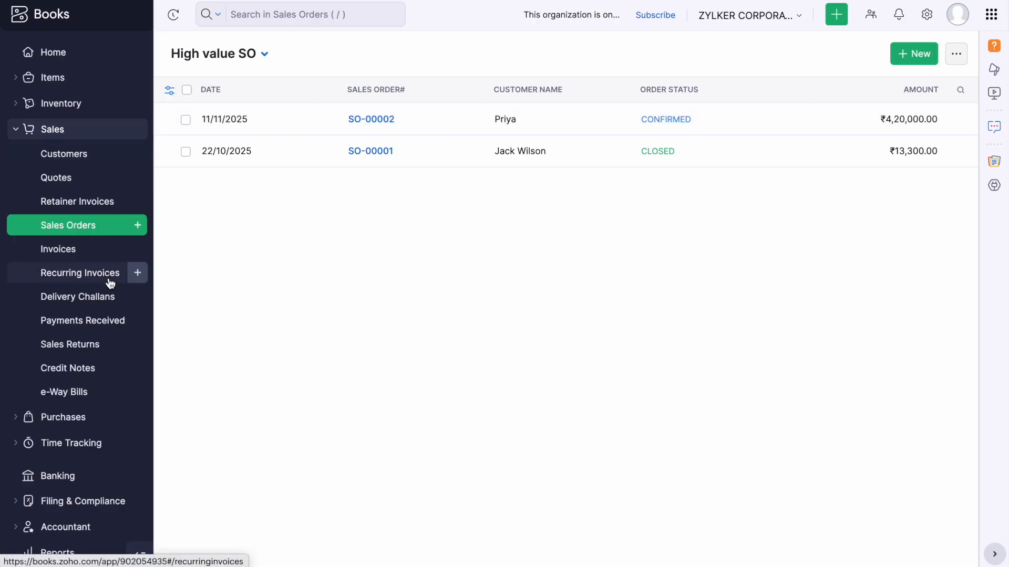
Go to the Invoices list and show its list of invoice views.
{"action": "left_click", "coordinate": [69, 251]}
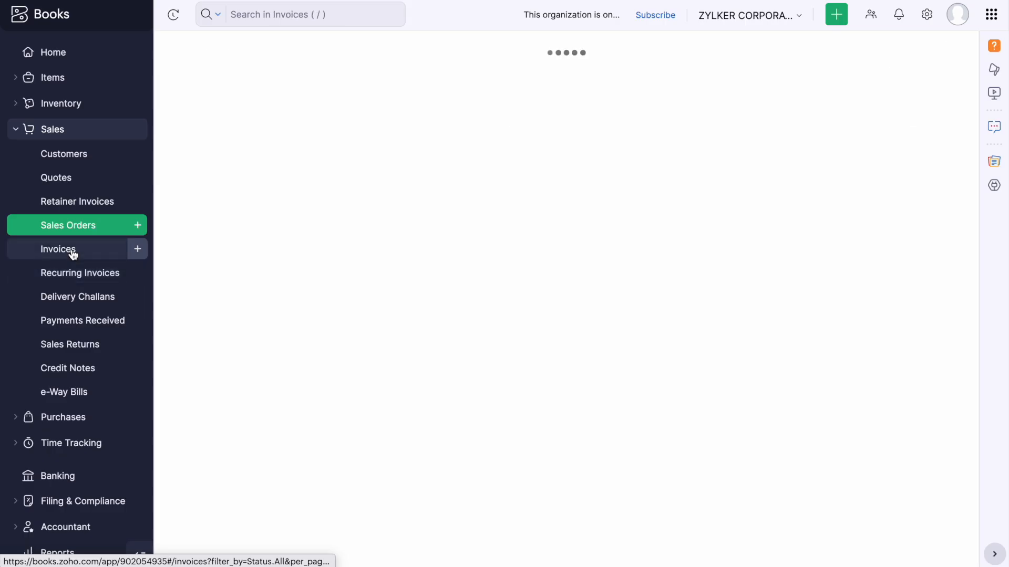
{"action": "left_click", "coordinate": [257, 63]}
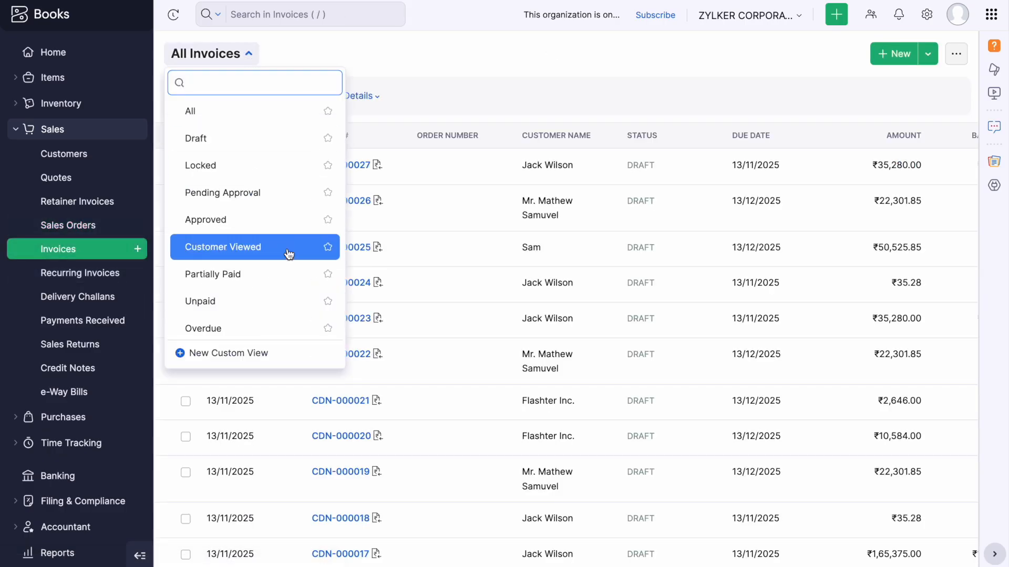
{"action": "scroll", "coordinate": [273, 294], "scroll_direction": "down", "scroll_amount": 2}
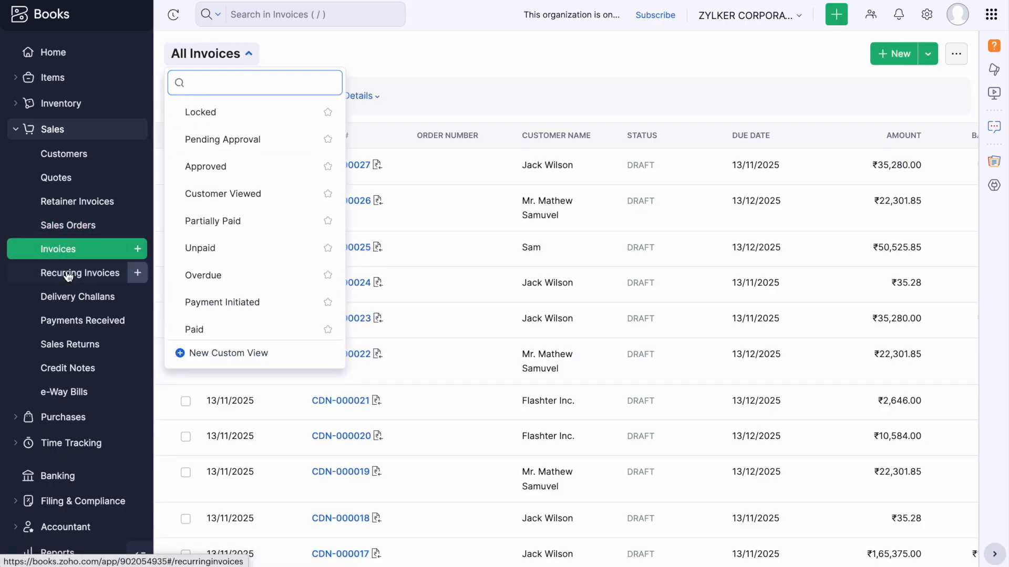
Close the invoice views dropdown to return to the All Invoices table of drafts.
{"action": "left_click", "coordinate": [455, 95]}
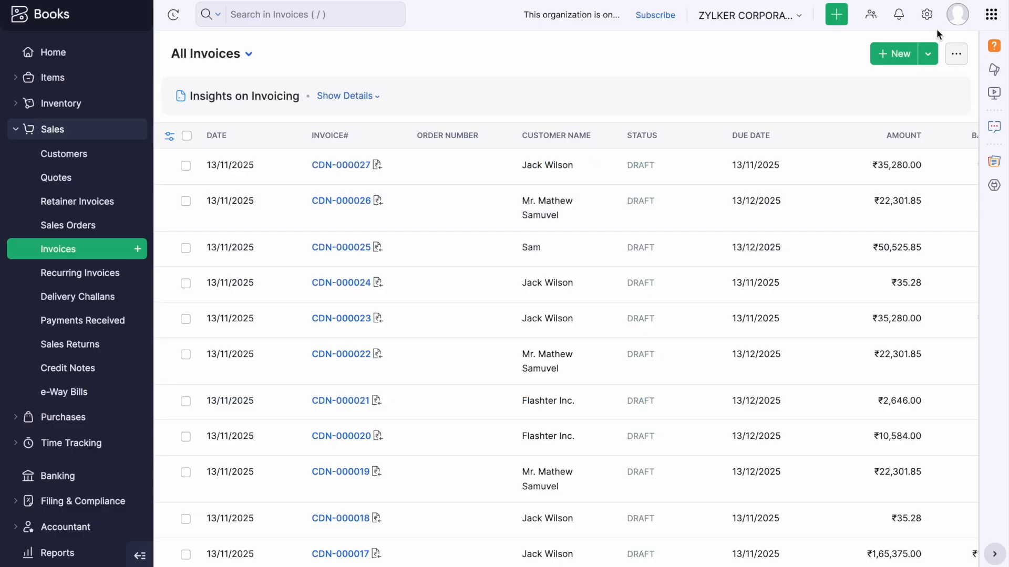
Open Sales Orders settings, go to Custom Status, and begin a New Custom Status.
{"action": "left_click", "coordinate": [926, 15]}
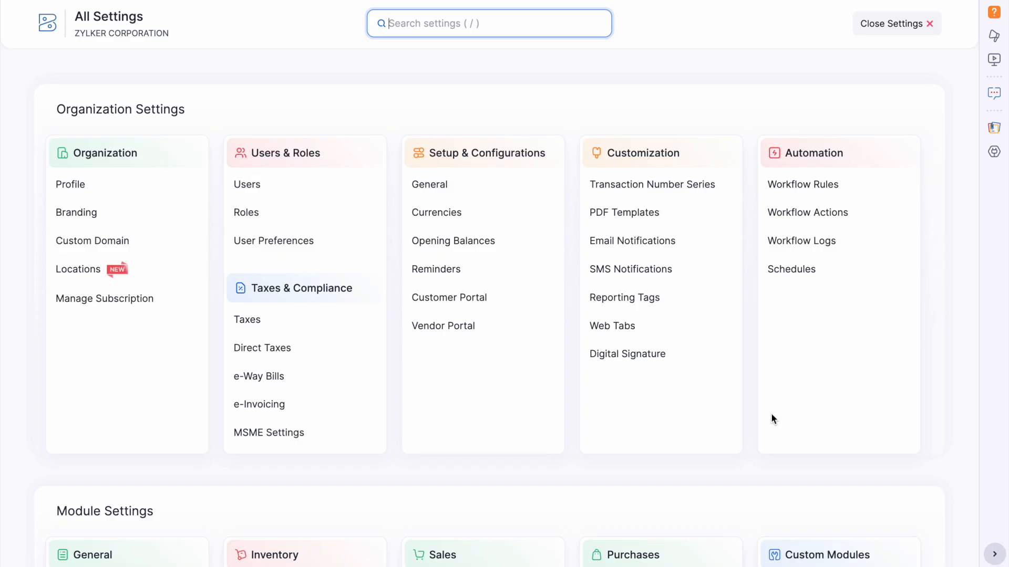
{"action": "scroll", "coordinate": [771, 418], "scroll_direction": "down", "scroll_amount": 4}
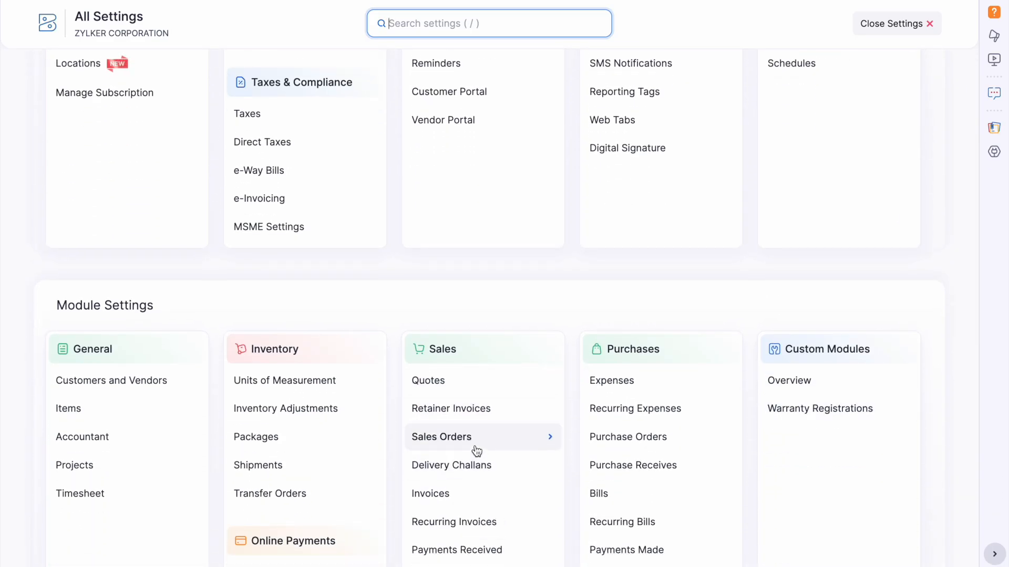
{"action": "left_click", "coordinate": [477, 451]}
{"action": "left_click", "coordinate": [737, 108]}
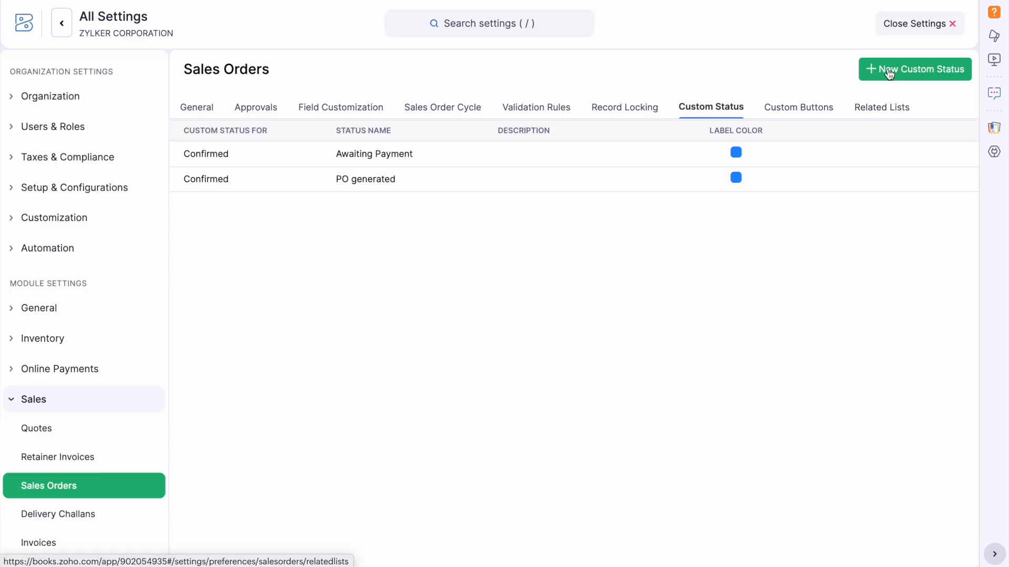
{"action": "left_click", "coordinate": [906, 74]}
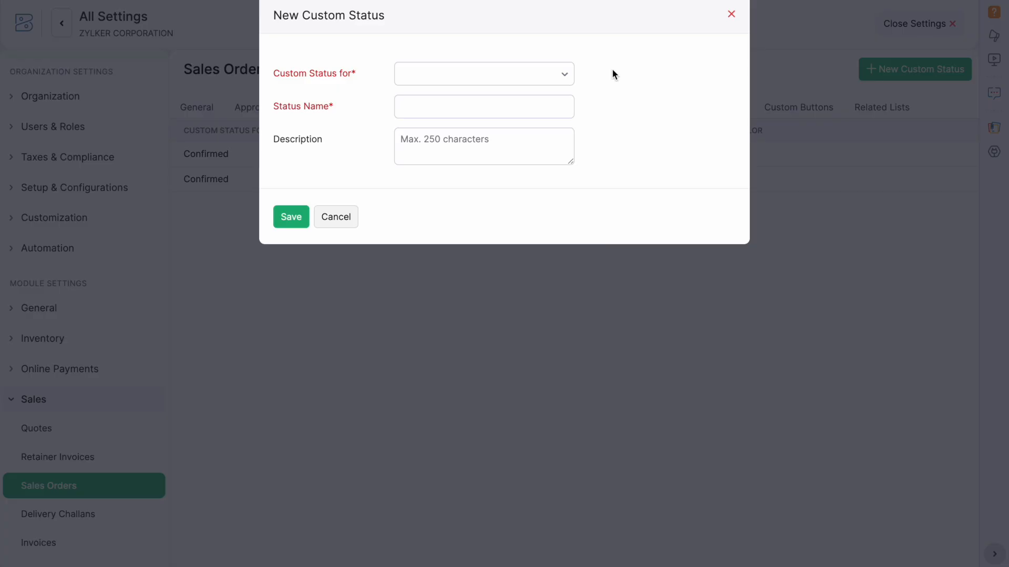
Save a 'PO Generated' custom status under Confirmed, discarding a magenta trial to keep blue.
{"action": "left_click", "coordinate": [558, 82]}
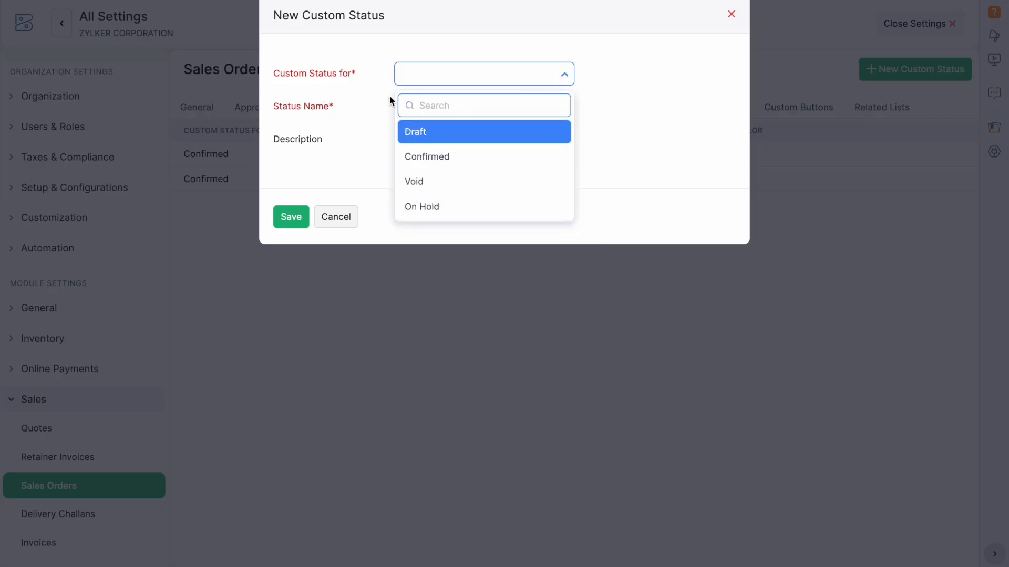
{"action": "left_click", "coordinate": [475, 159]}
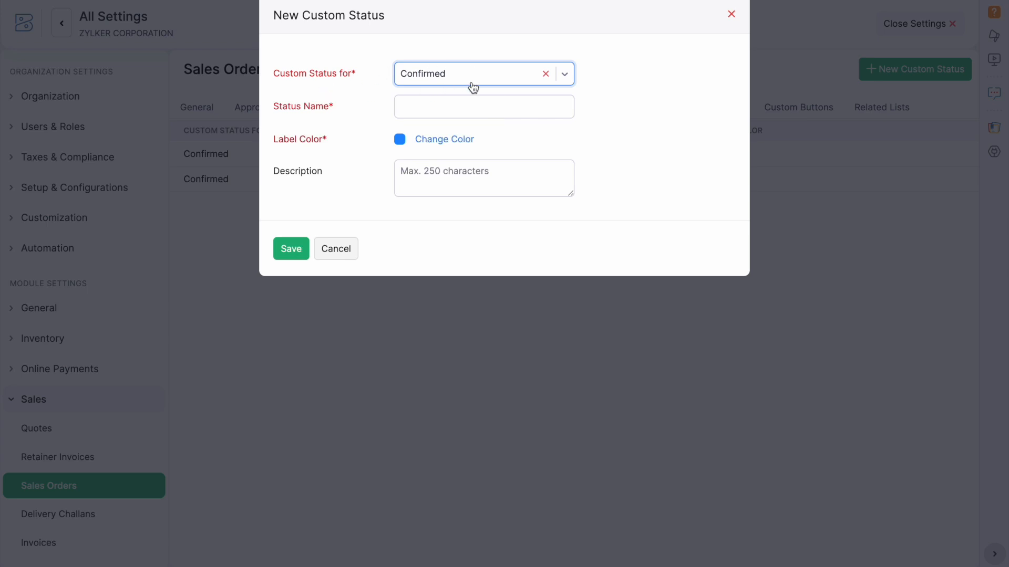
{"action": "left_click", "coordinate": [424, 111]}
{"action": "type", "text": "PO"}
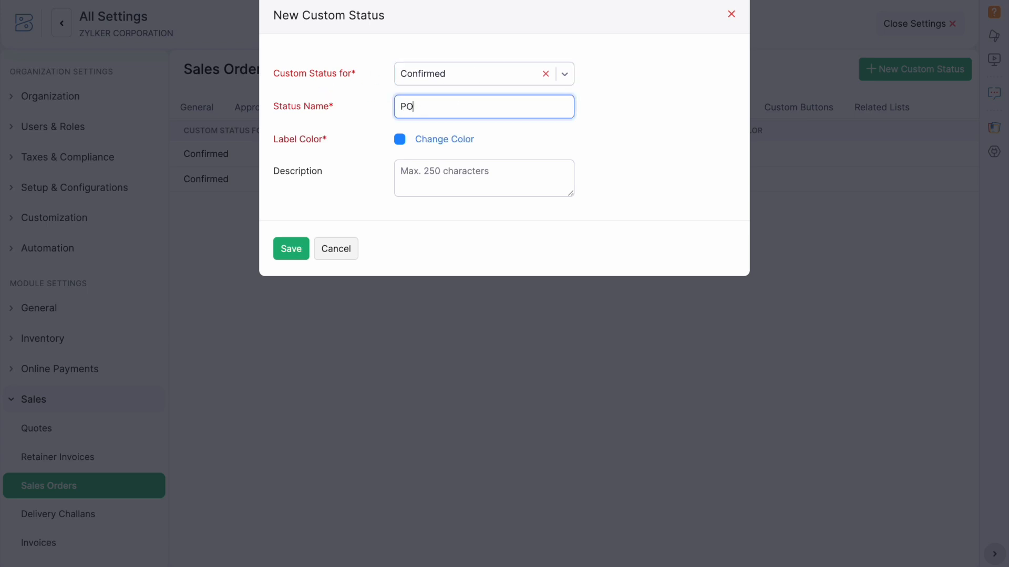
{"action": "type", "text": " Generated"}
{"action": "left_click", "coordinate": [400, 141]}
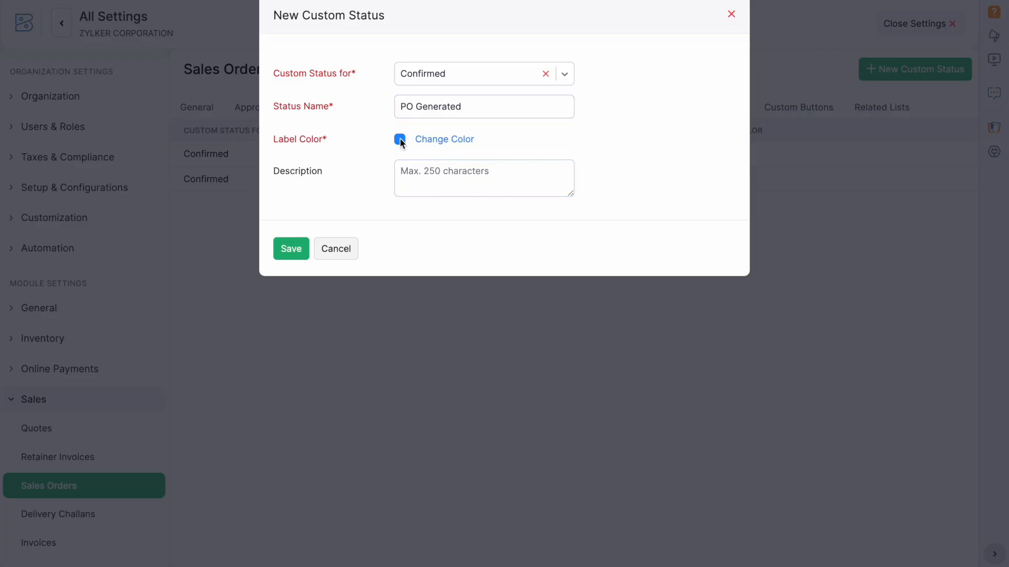
{"action": "left_click", "coordinate": [426, 140]}
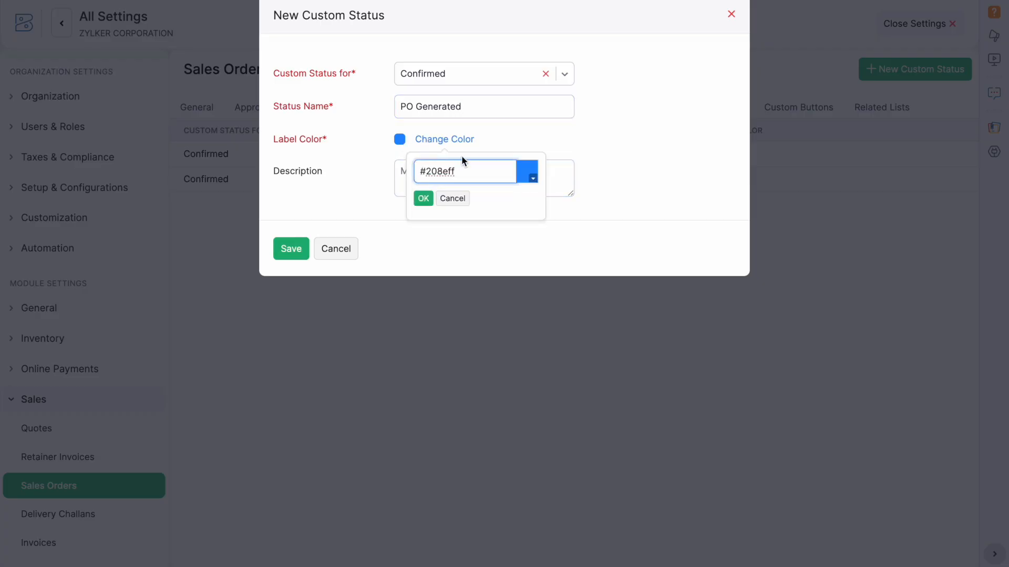
{"action": "left_click", "coordinate": [532, 179]}
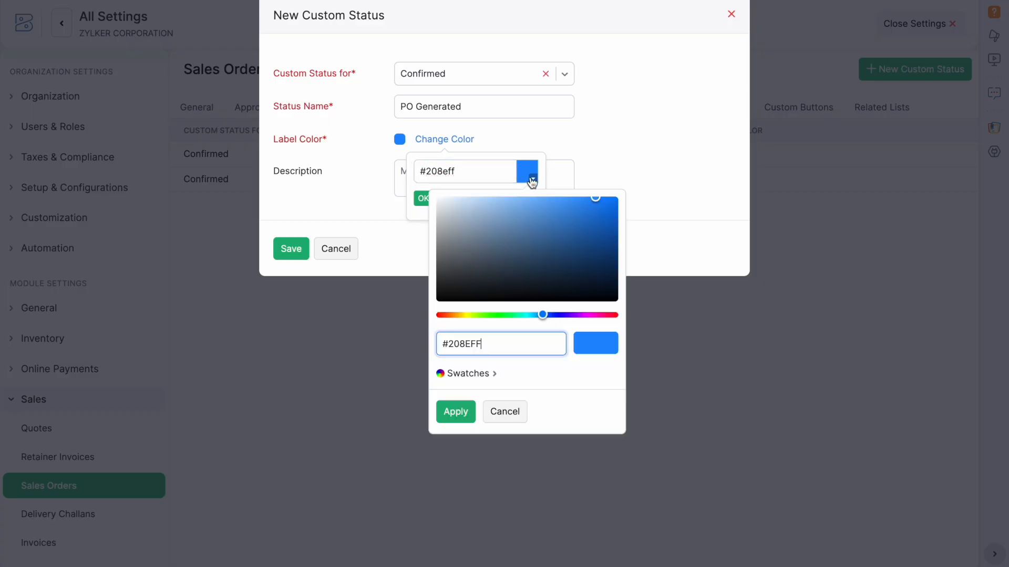
{"action": "left_click", "coordinate": [586, 315]}
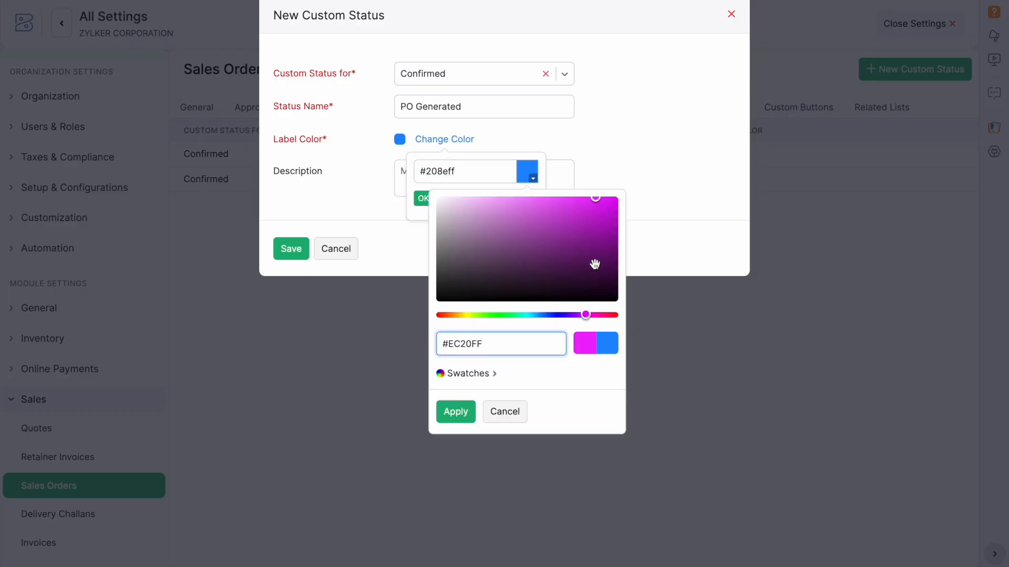
{"action": "left_click", "coordinate": [505, 412]}
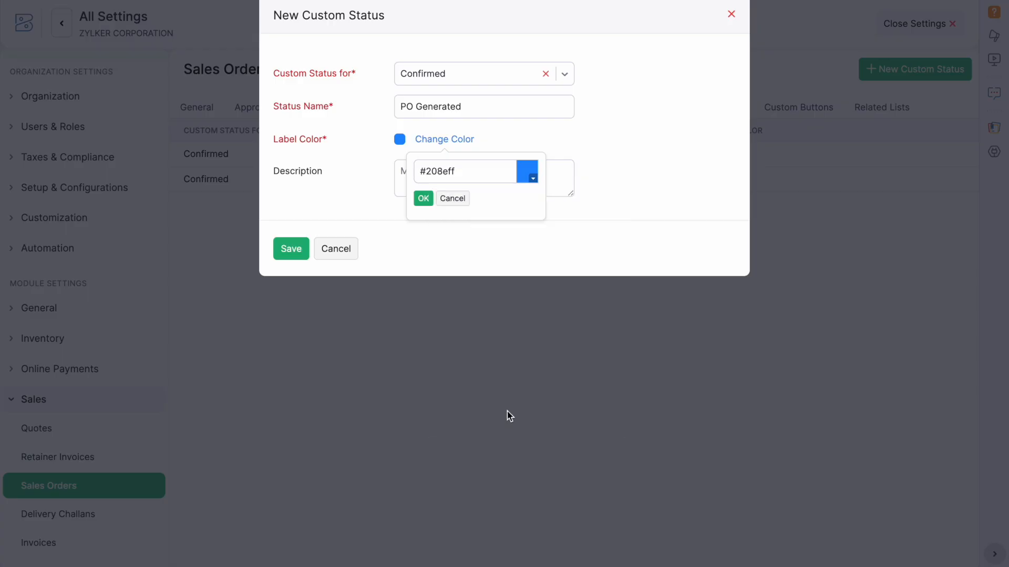
{"action": "left_click", "coordinate": [453, 199]}
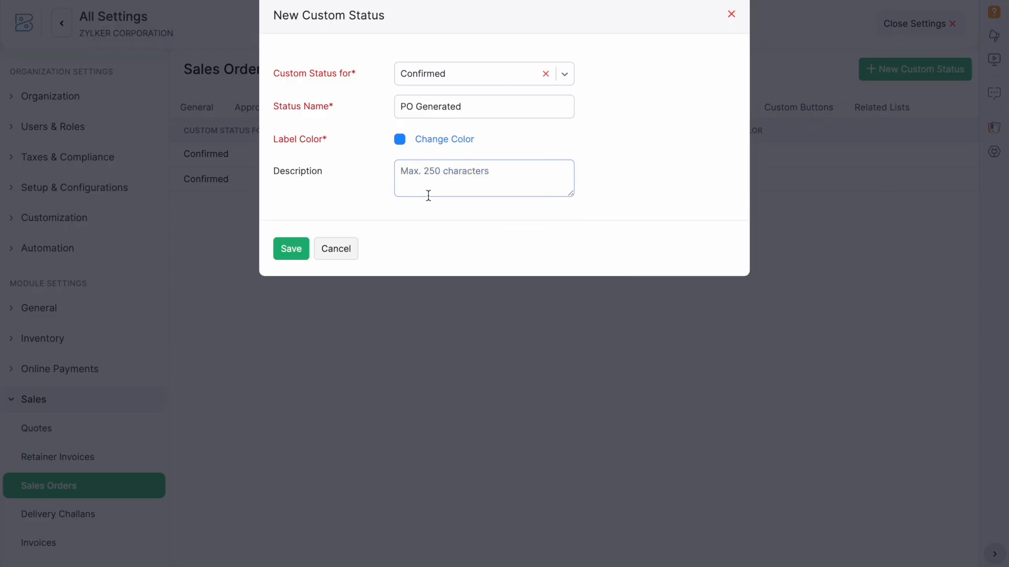
{"action": "left_click", "coordinate": [297, 249]}
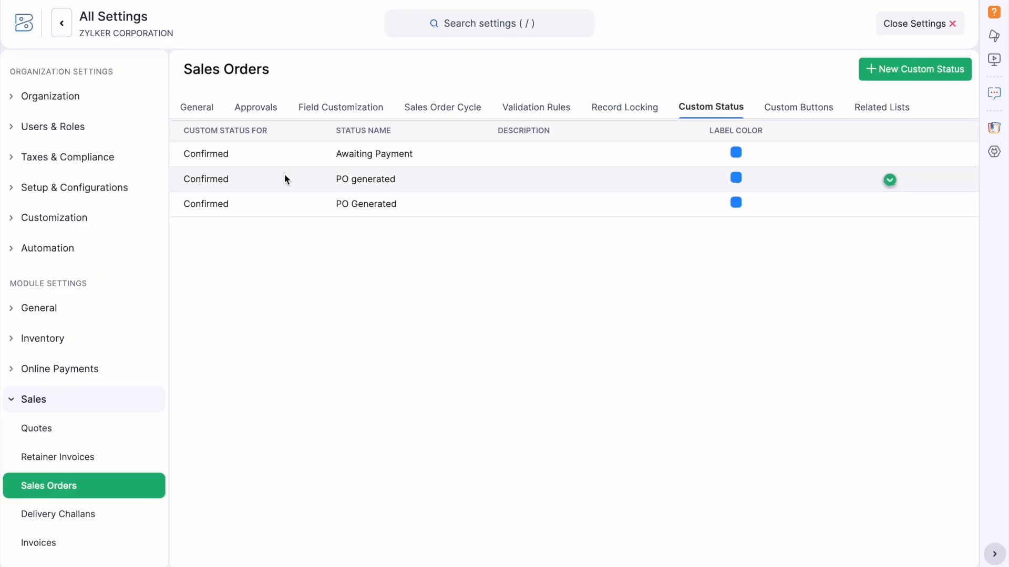
Leave Settings and open sales order SO-00002 from the All sales orders list.
{"action": "left_click", "coordinate": [913, 30]}
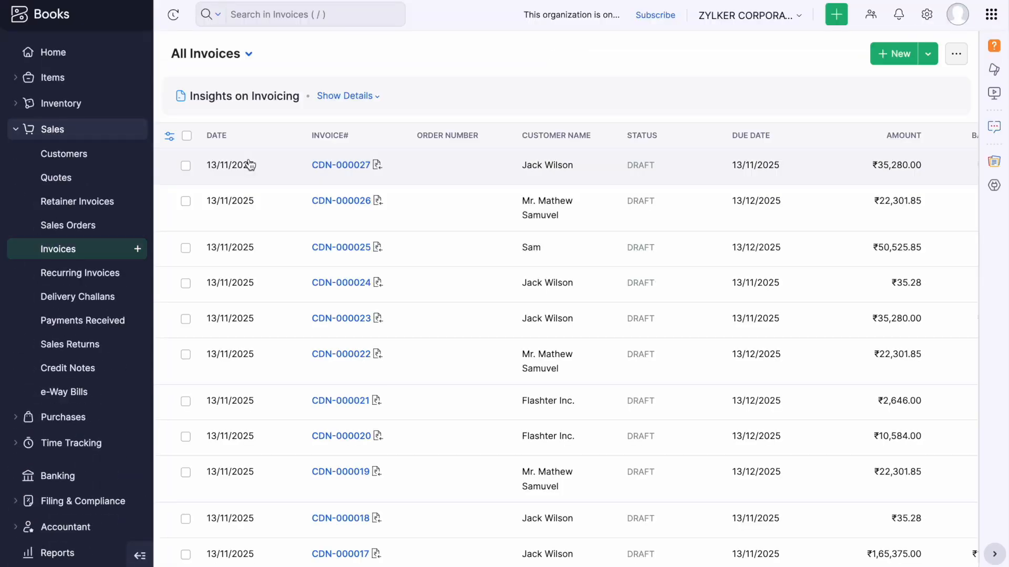
{"action": "left_click", "coordinate": [73, 227]}
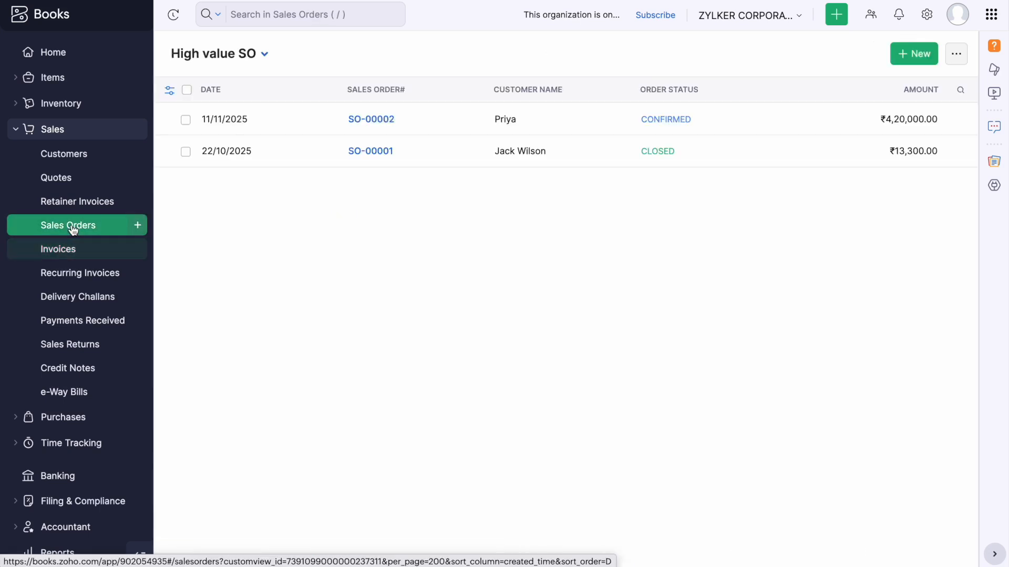
{"action": "left_click", "coordinate": [262, 55]}
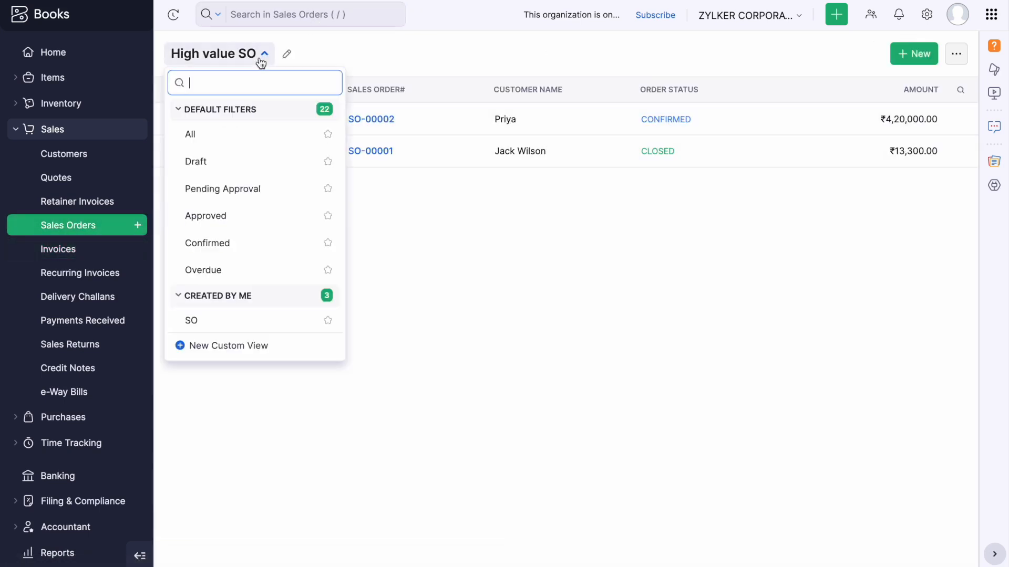
{"action": "left_click", "coordinate": [207, 132]}
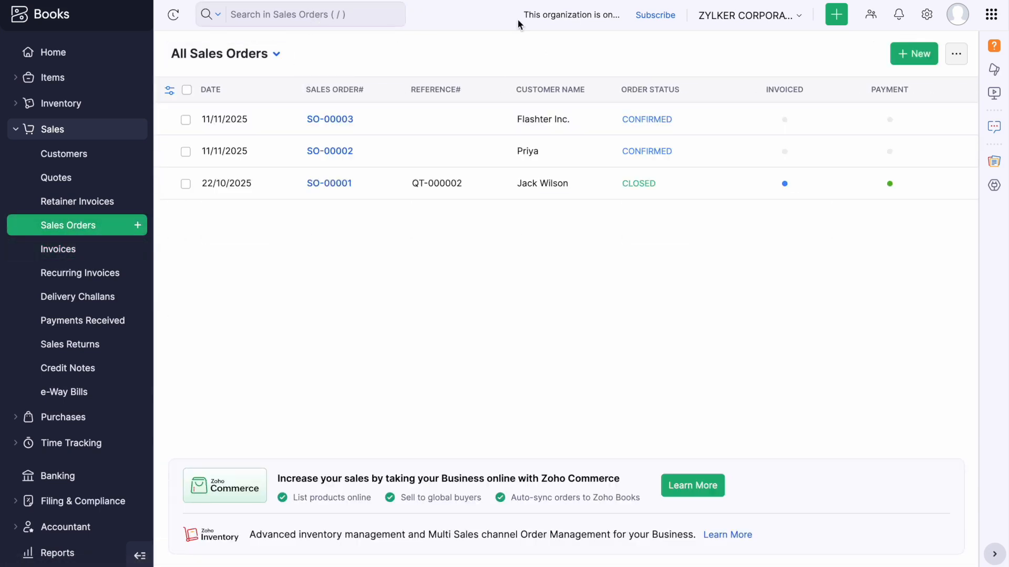
{"action": "left_click", "coordinate": [718, 140]}
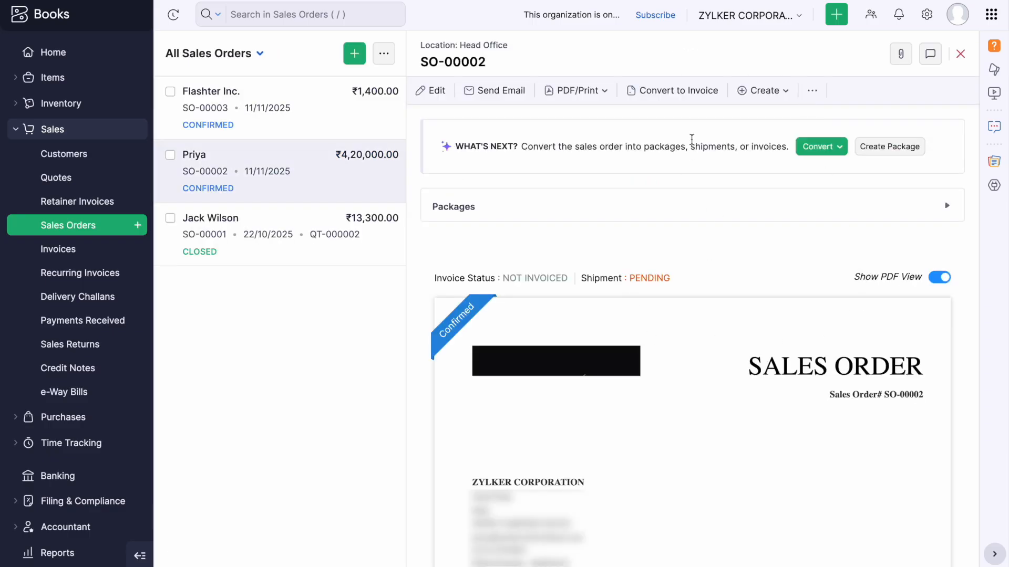
Mark sales order SO-00002 with the PO generated custom status.
{"action": "left_click", "coordinate": [818, 92]}
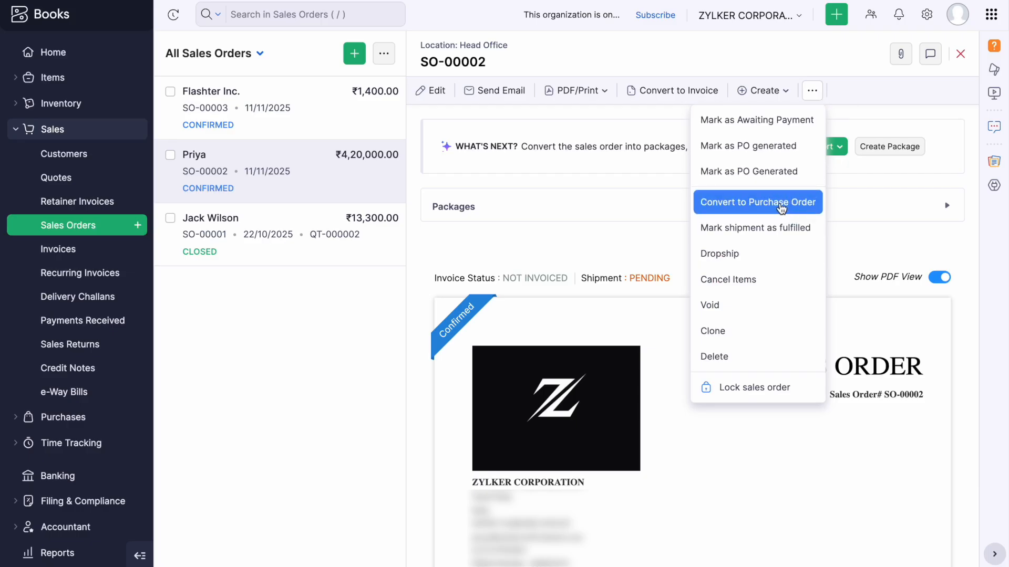
{"action": "left_click", "coordinate": [859, 118]}
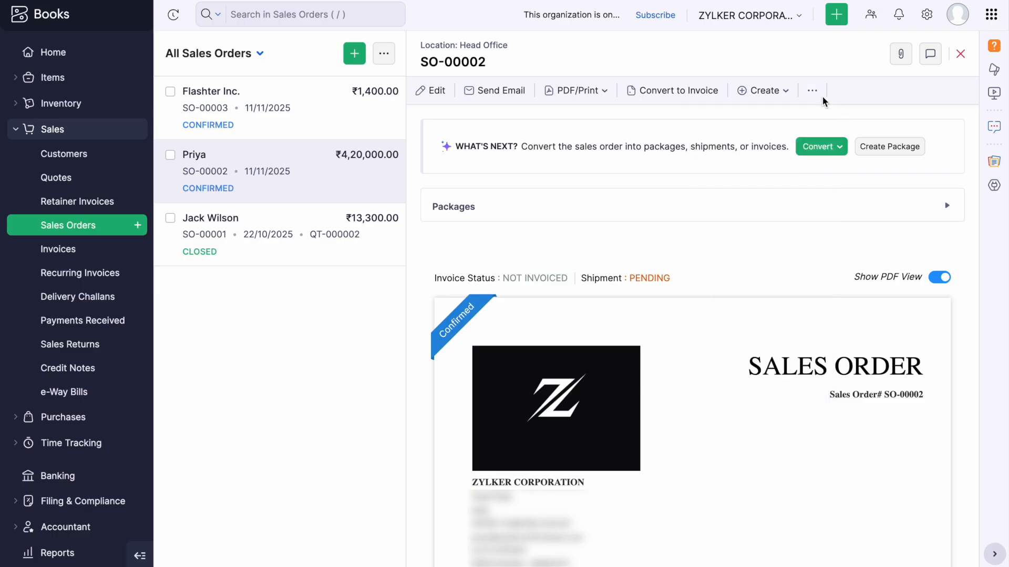
{"action": "left_click", "coordinate": [815, 92]}
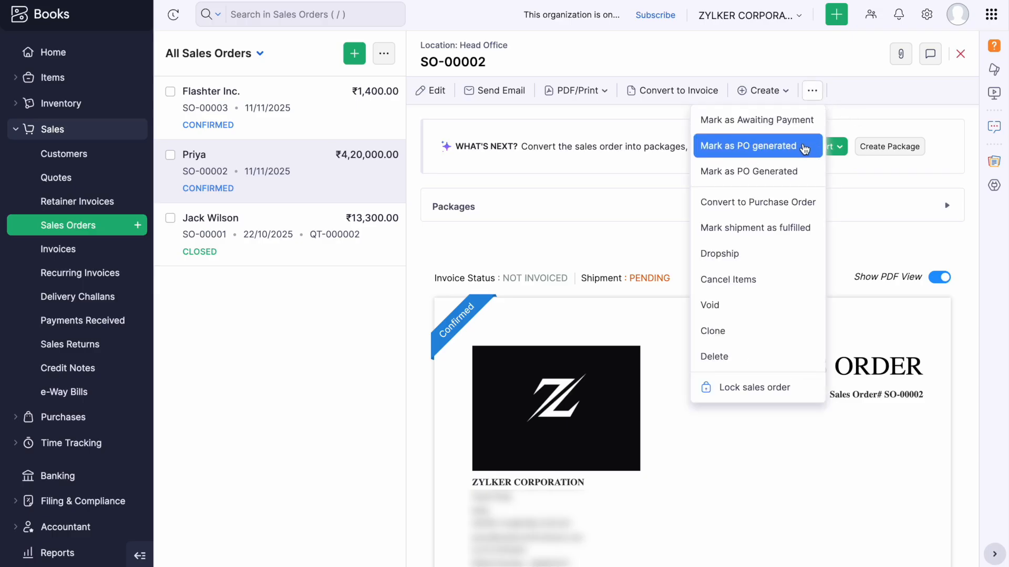
{"action": "left_click", "coordinate": [802, 145]}
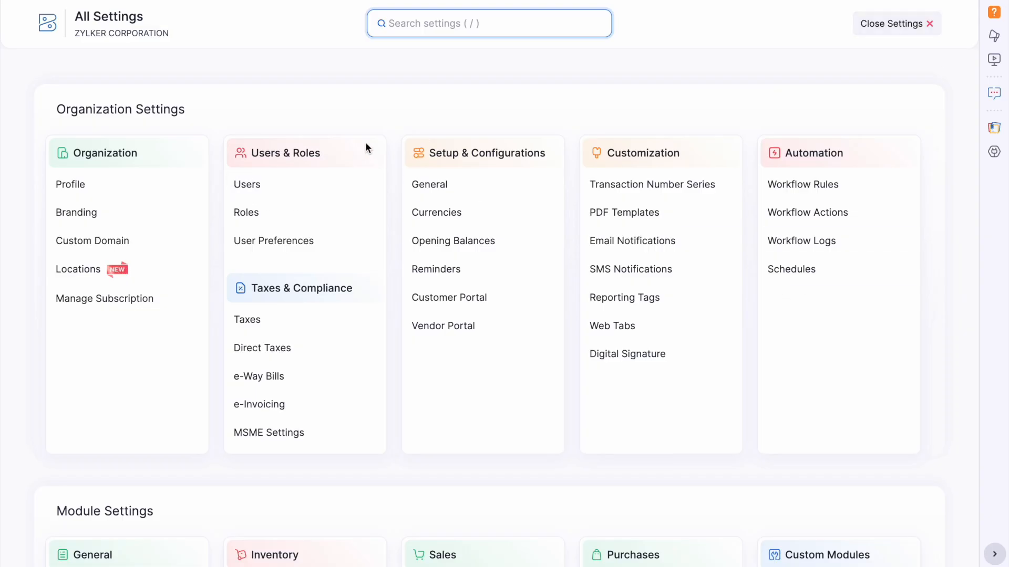
Open the Roles settings and begin a New Role.
{"action": "left_click", "coordinate": [295, 217]}
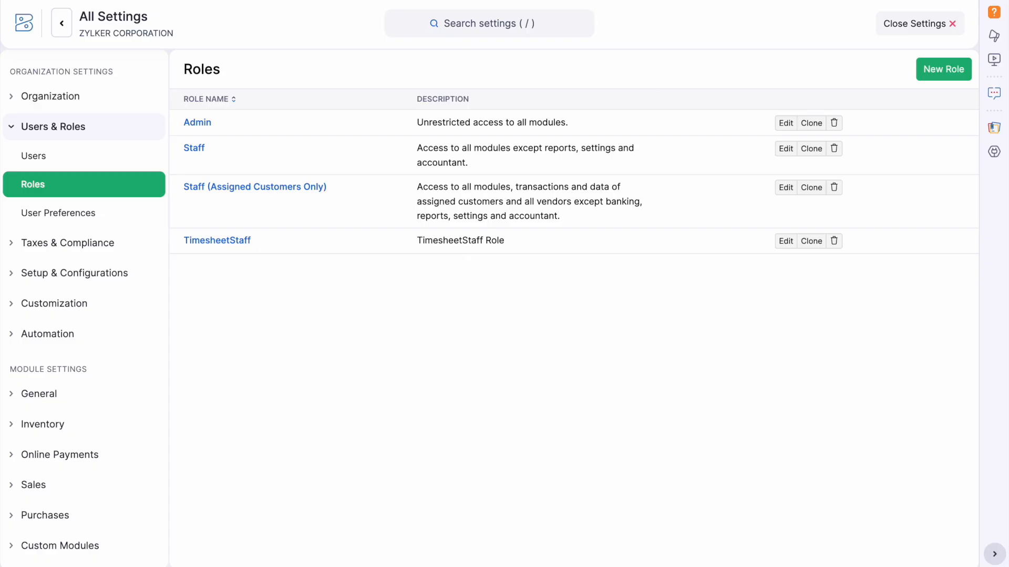
{"action": "left_click", "coordinate": [961, 79]}
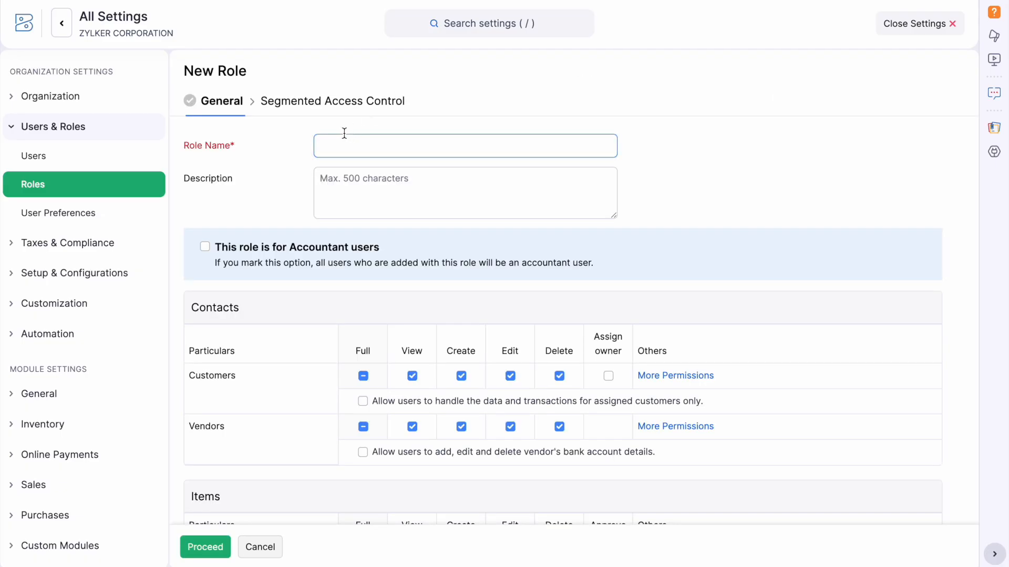
Name the role 'Sales team' and remove its full Vendors and Banking permissions.
{"action": "type", "text": "S"}
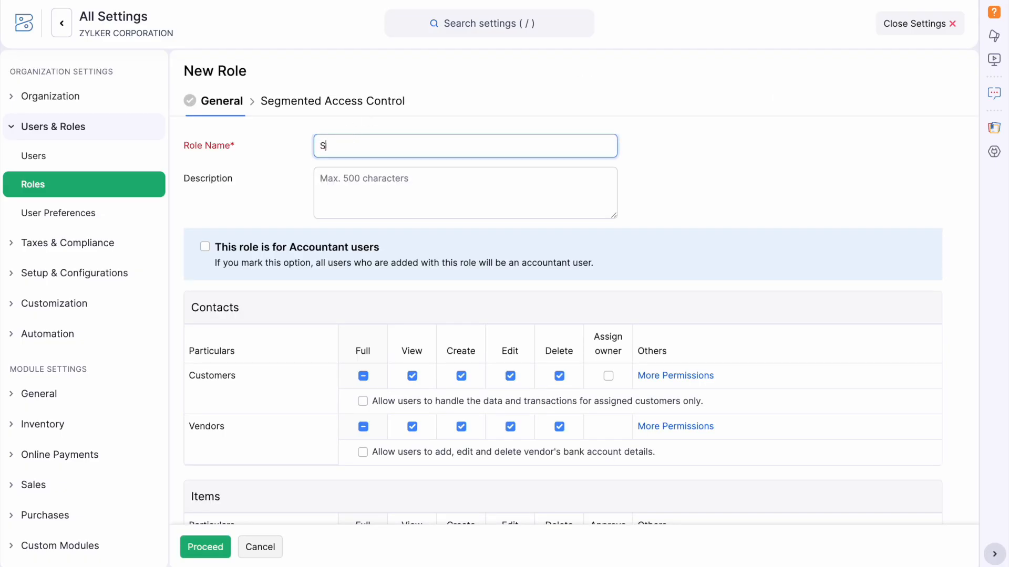
{"action": "type", "text": "ales team"}
{"action": "scroll", "coordinate": [665, 282], "scroll_direction": "down", "scroll_amount": 2}
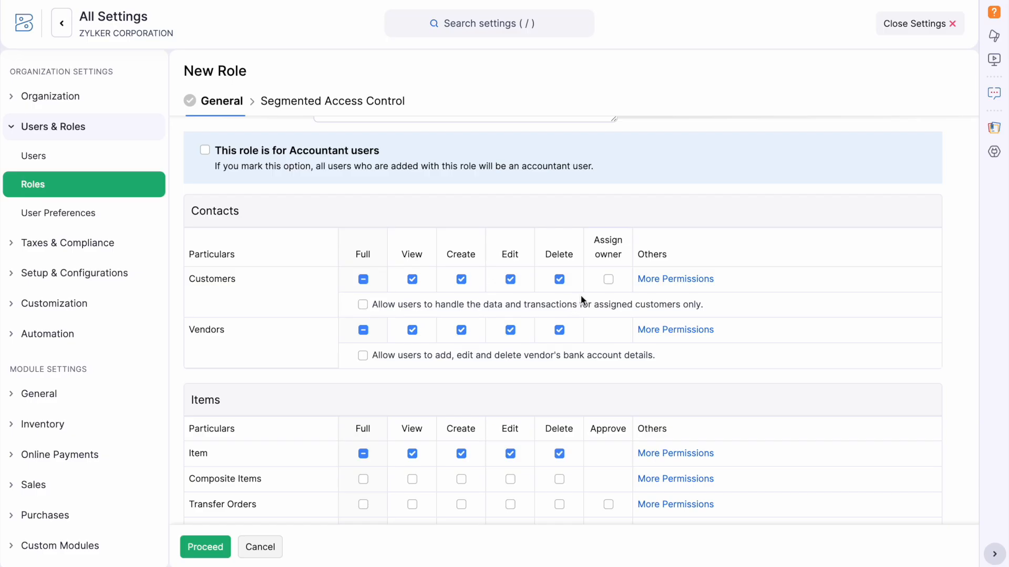
{"action": "left_click", "coordinate": [366, 332]}
{"action": "scroll", "coordinate": [705, 367], "scroll_direction": "down", "scroll_amount": 3}
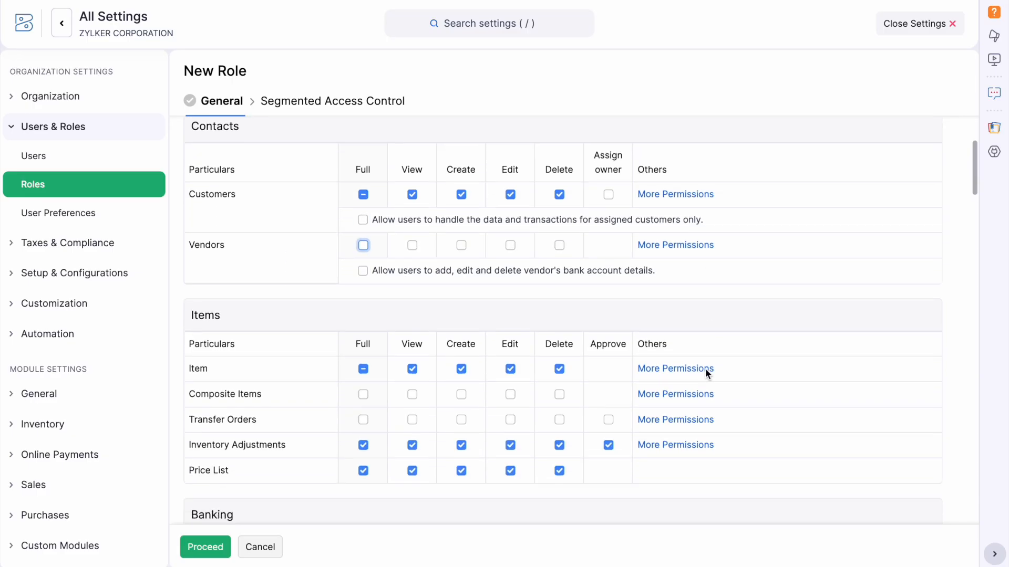
{"action": "scroll", "coordinate": [333, 408], "scroll_direction": "down", "scroll_amount": 4}
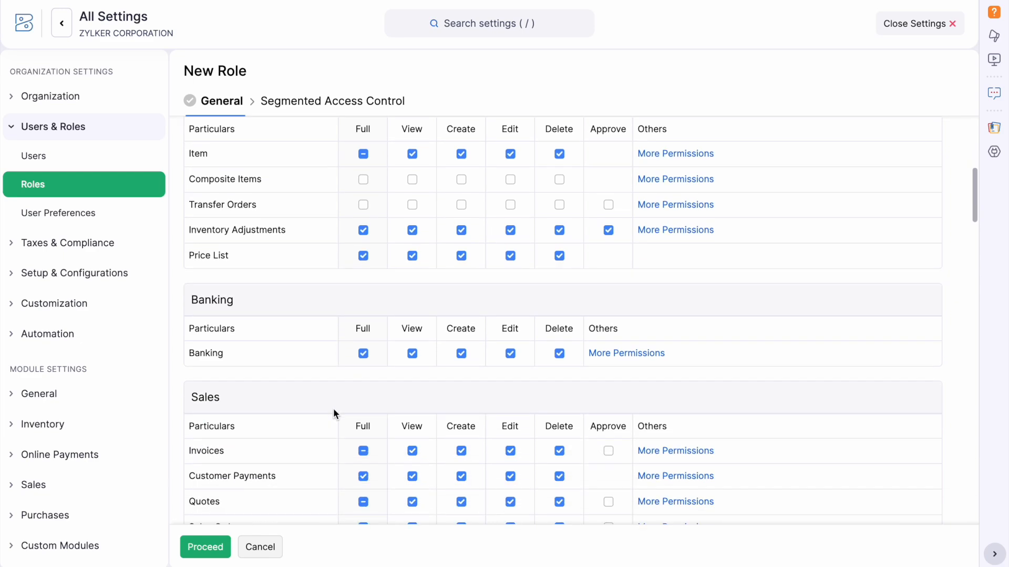
{"action": "left_click", "coordinate": [363, 351]}
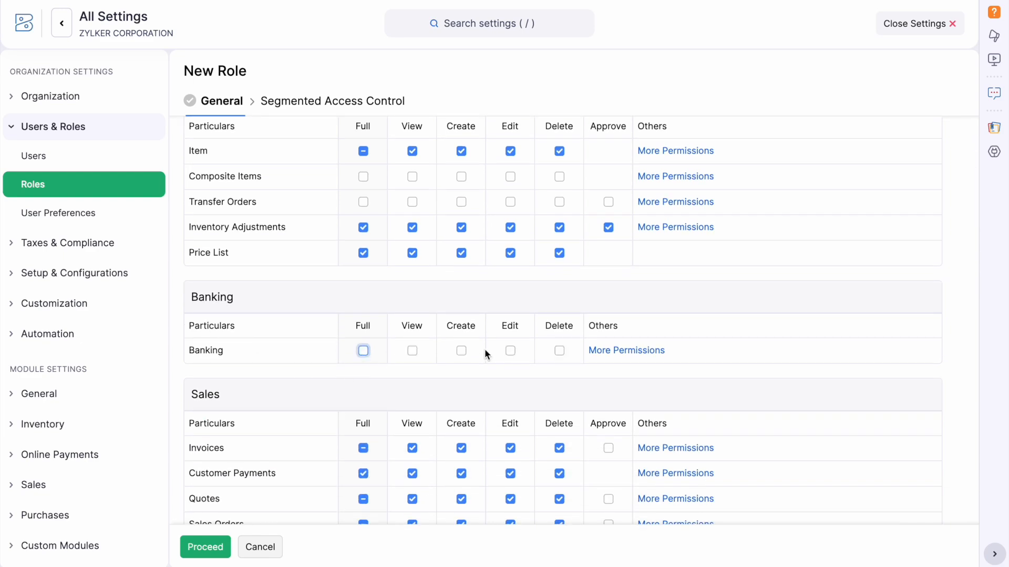
{"action": "scroll", "coordinate": [478, 368], "scroll_direction": "down", "scroll_amount": 1}
{"action": "scroll", "coordinate": [604, 259], "scroll_direction": "up", "scroll_amount": 6}
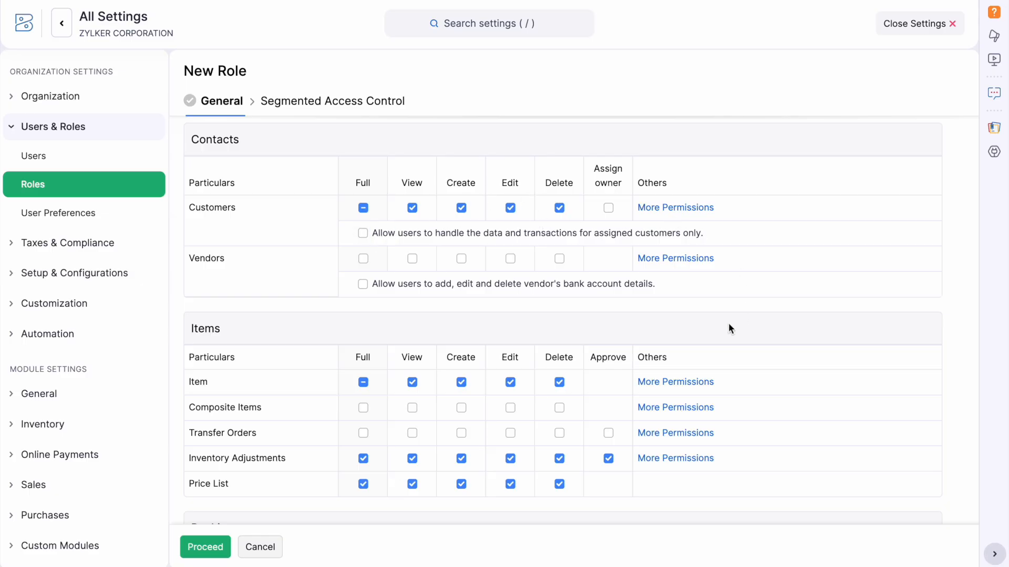
Clear the Bills, Vendor Payments, Expenses, Purchase Orders and Vendor Credits permissions.
{"action": "scroll", "coordinate": [728, 328], "scroll_direction": "down", "scroll_amount": 7}
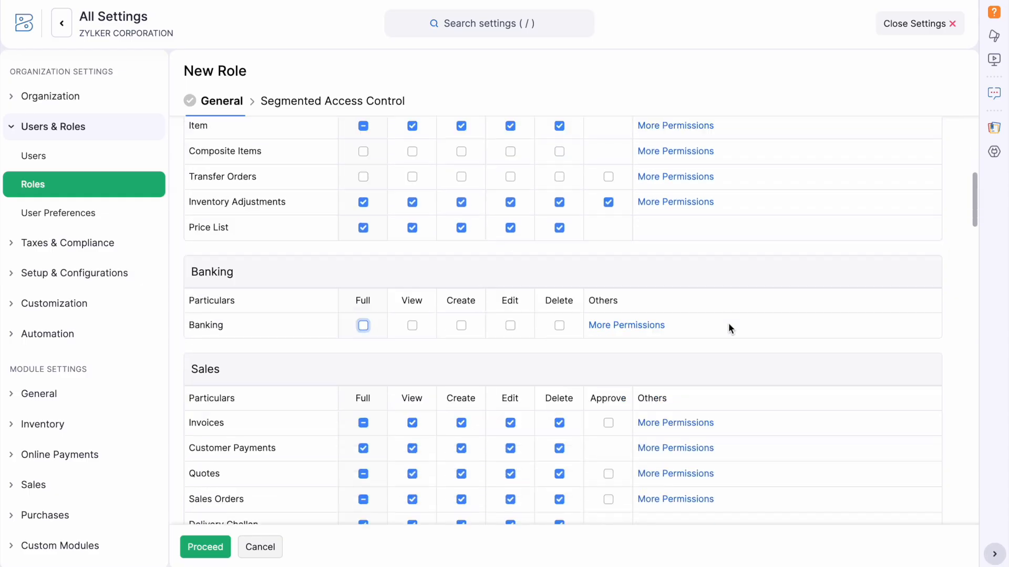
{"action": "scroll", "coordinate": [728, 329], "scroll_direction": "down", "scroll_amount": 2}
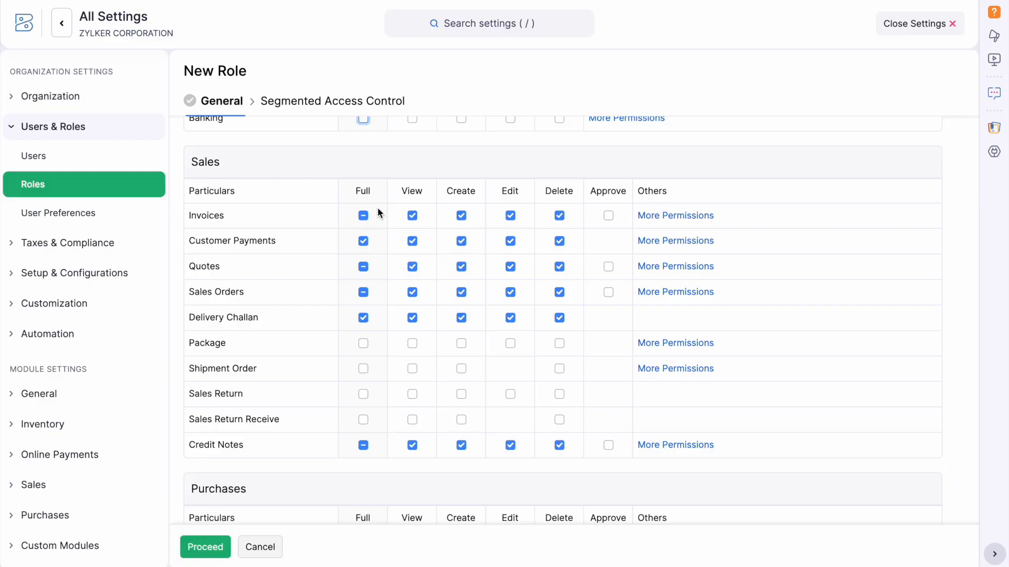
{"action": "scroll", "coordinate": [447, 419], "scroll_direction": "down", "scroll_amount": 5}
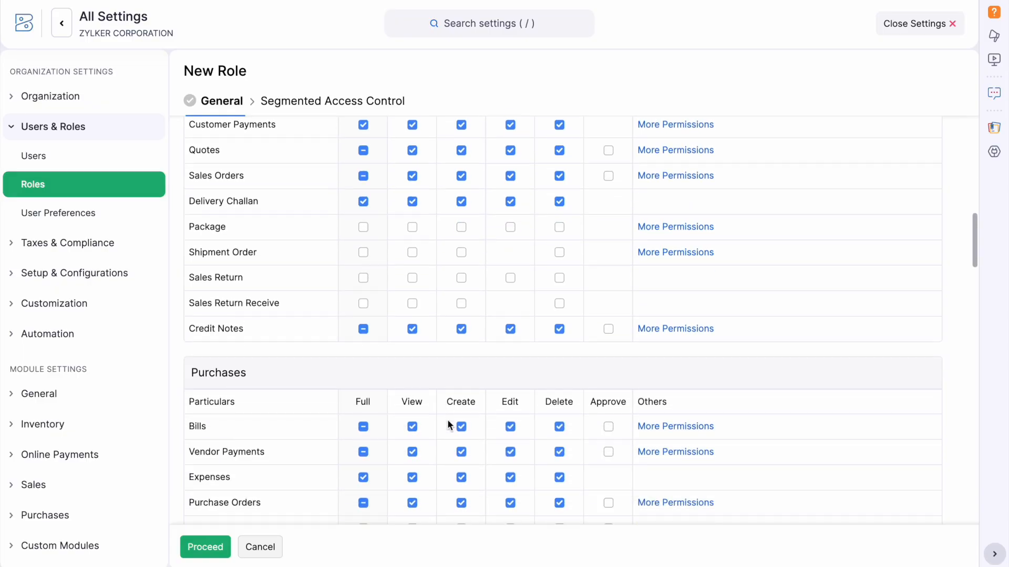
{"action": "left_click", "coordinate": [363, 329]}
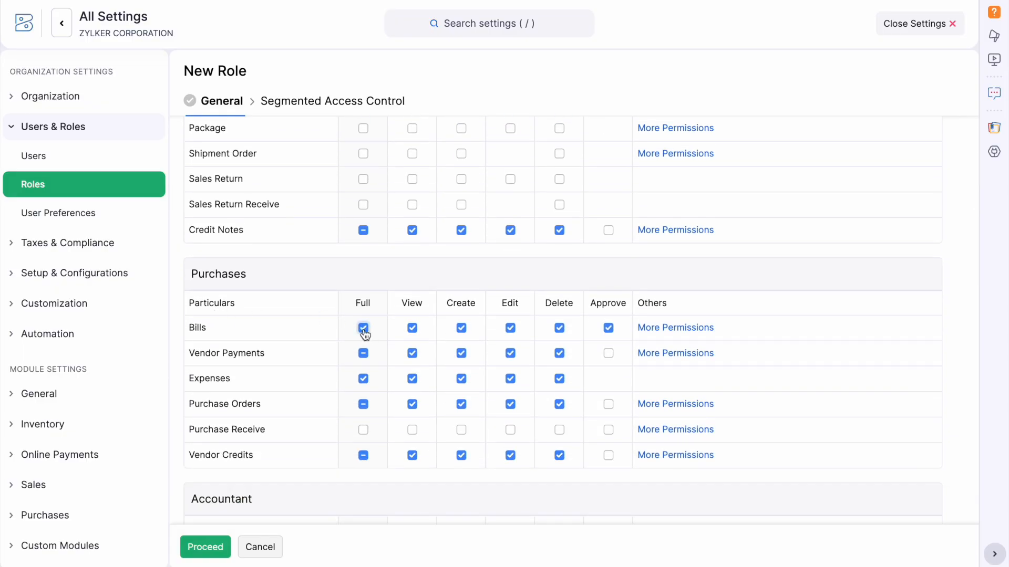
{"action": "left_click", "coordinate": [363, 330]}
{"action": "left_click", "coordinate": [364, 353]}
{"action": "left_click", "coordinate": [364, 353]}
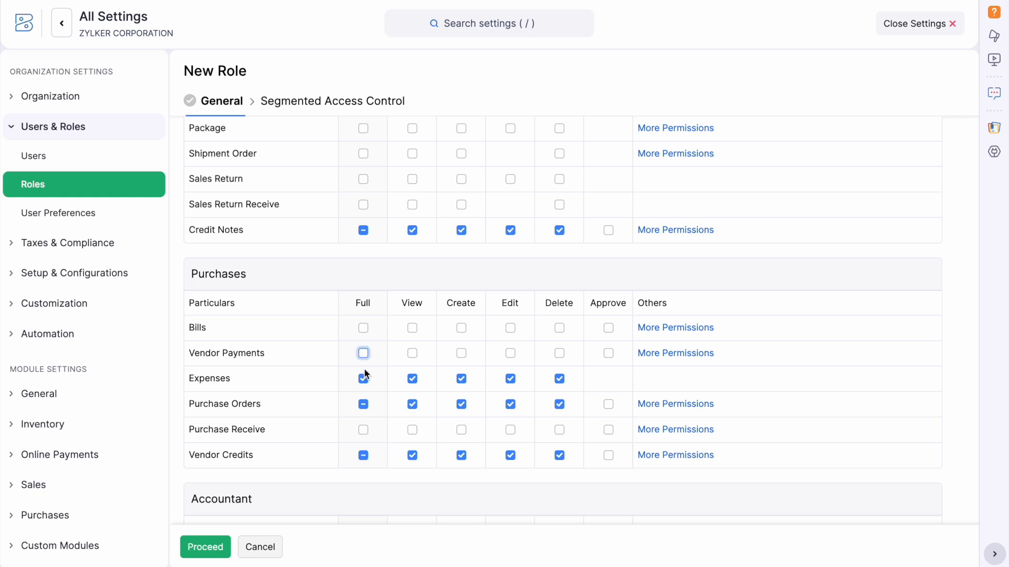
{"action": "left_click", "coordinate": [364, 379]}
{"action": "left_click", "coordinate": [364, 378]}
{"action": "left_click", "coordinate": [363, 378]}
{"action": "left_click", "coordinate": [364, 404]}
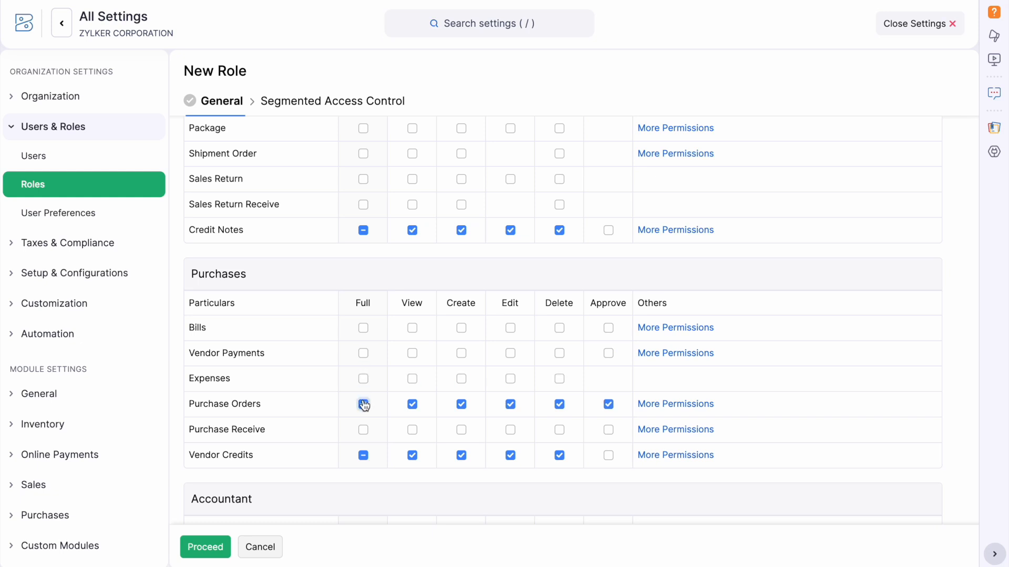
{"action": "left_click", "coordinate": [363, 405]}
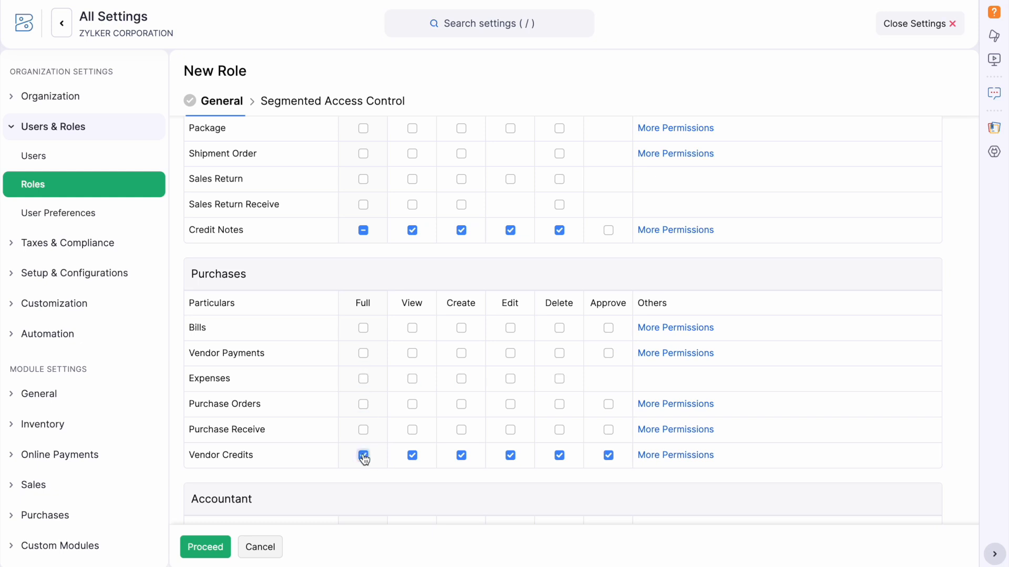
{"action": "left_click", "coordinate": [363, 456]}
Expand the Business Overview, Taxes and Recurring Invoices report groups, then proceed and save the role.
{"action": "scroll", "coordinate": [440, 490], "scroll_direction": "down", "scroll_amount": 3}
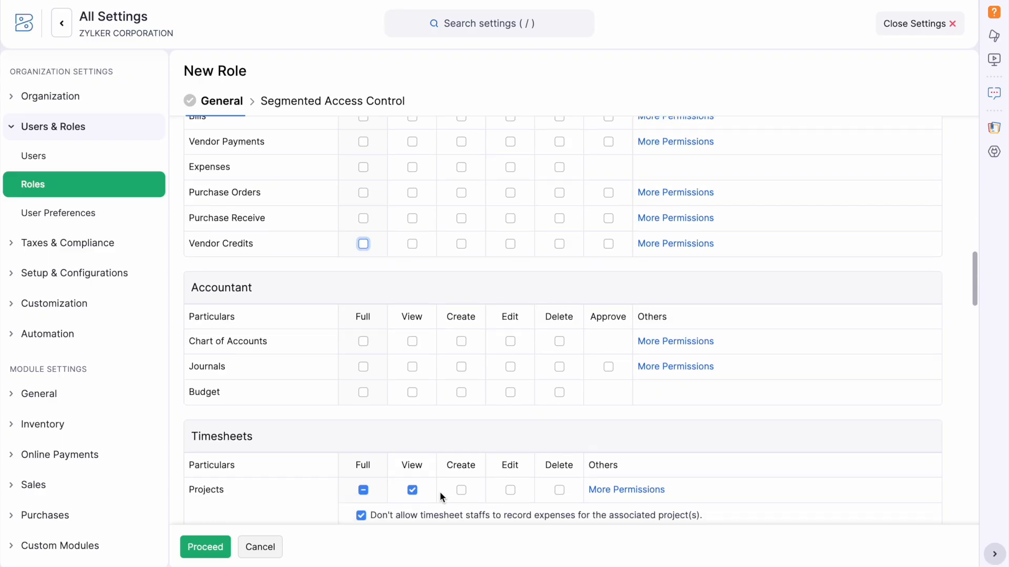
{"action": "scroll", "coordinate": [440, 488], "scroll_direction": "down", "scroll_amount": 3}
{"action": "scroll", "coordinate": [440, 486], "scroll_direction": "down", "scroll_amount": 2}
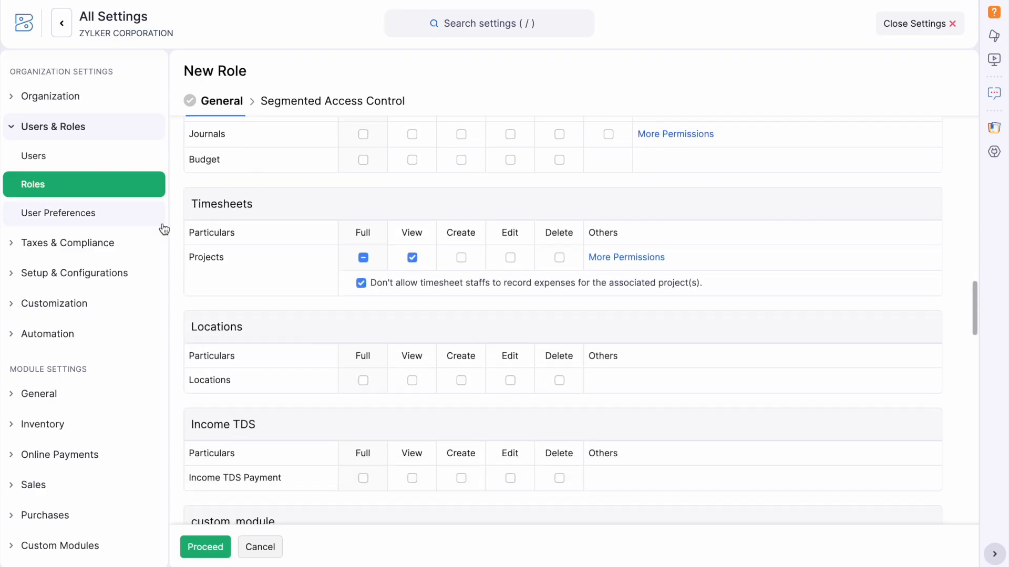
{"action": "scroll", "coordinate": [497, 374], "scroll_direction": "down", "scroll_amount": 15}
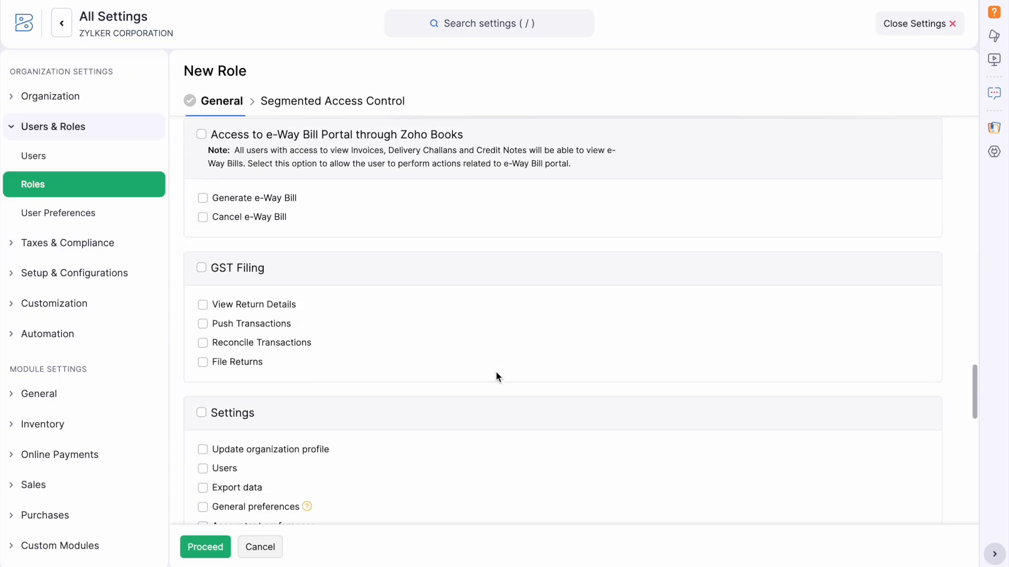
{"action": "scroll", "coordinate": [495, 372], "scroll_direction": "down", "scroll_amount": 15}
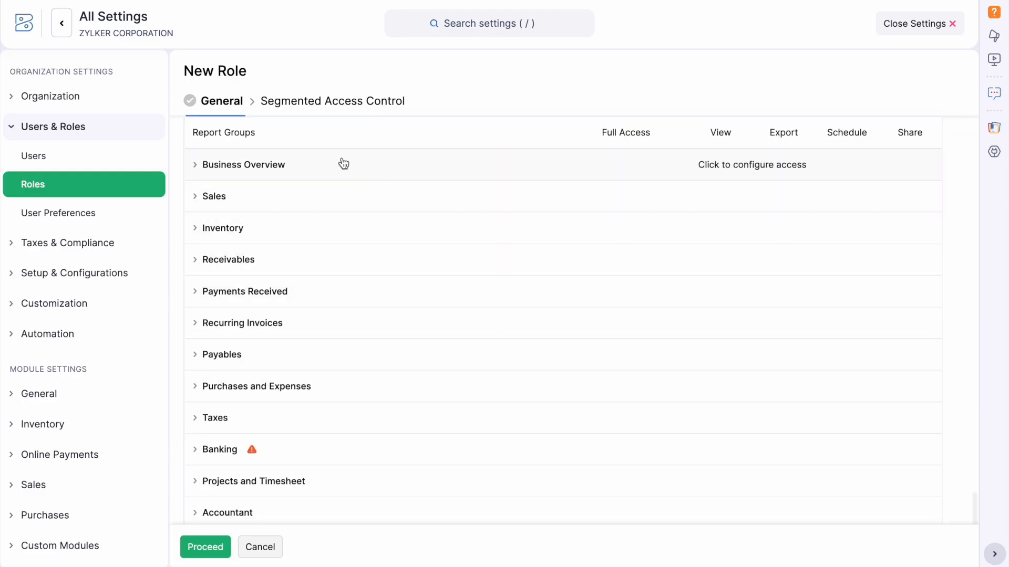
{"action": "left_click", "coordinate": [342, 164]}
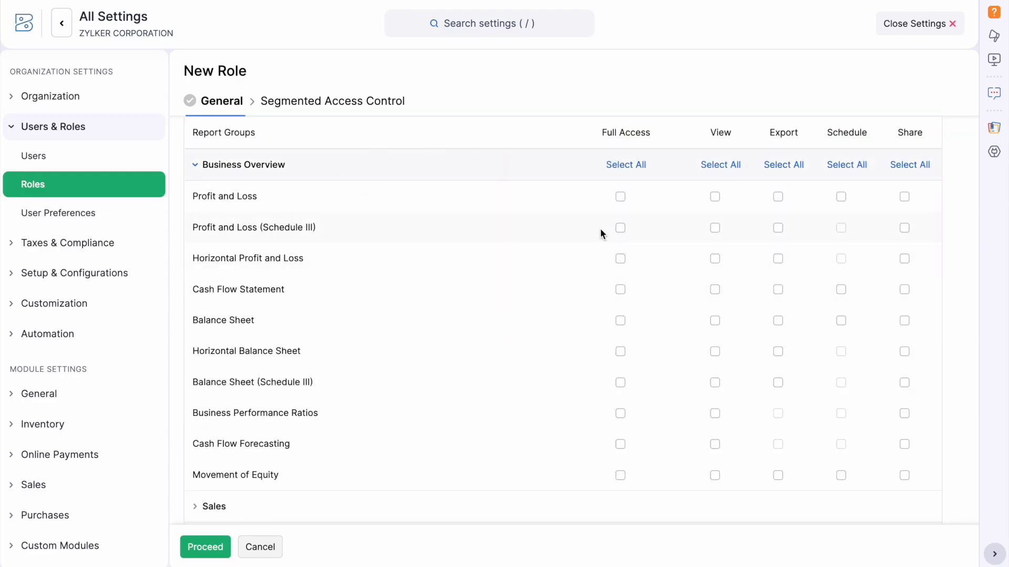
{"action": "scroll", "coordinate": [601, 231], "scroll_direction": "down", "scroll_amount": 9}
{"action": "left_click", "coordinate": [396, 257]}
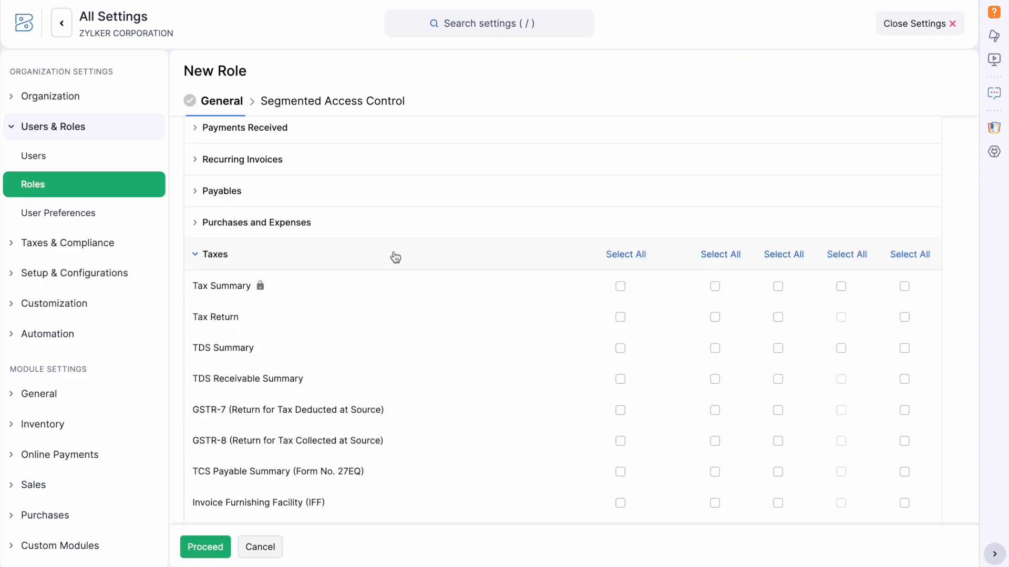
{"action": "left_click", "coordinate": [305, 169]}
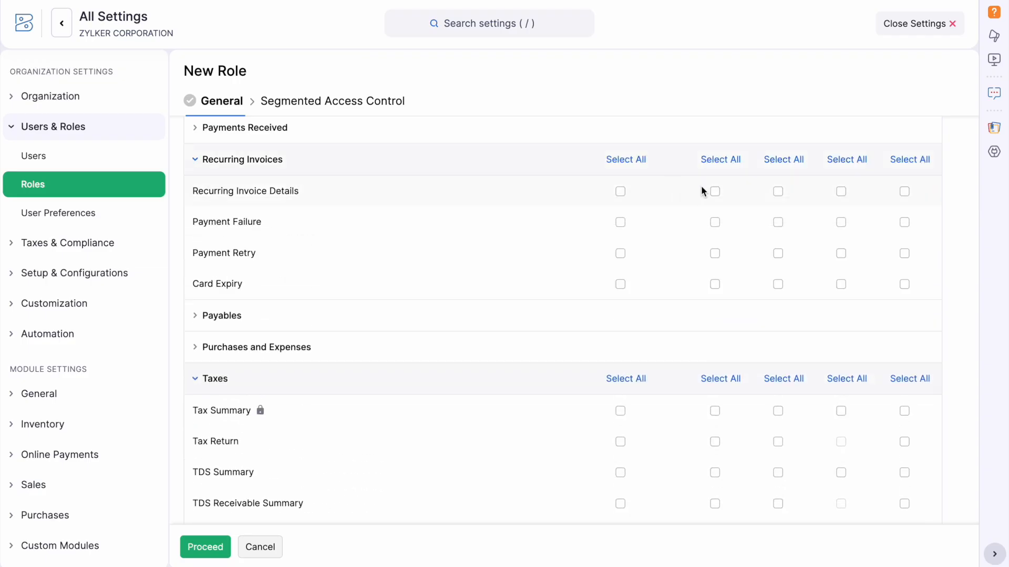
{"action": "scroll", "coordinate": [780, 251], "scroll_direction": "up", "scroll_amount": 12}
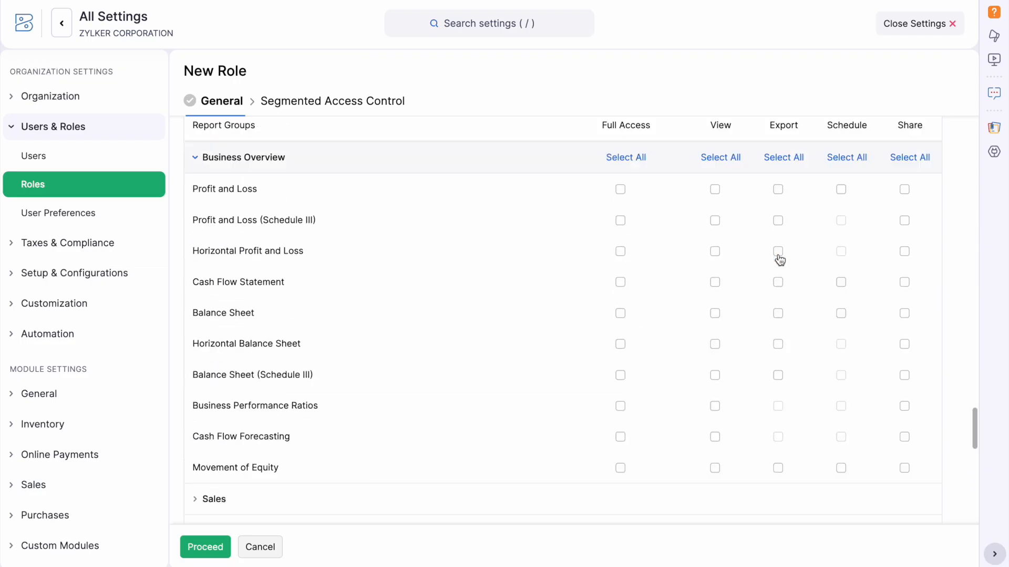
{"action": "scroll", "coordinate": [777, 253], "scroll_direction": "down", "scroll_amount": 3}
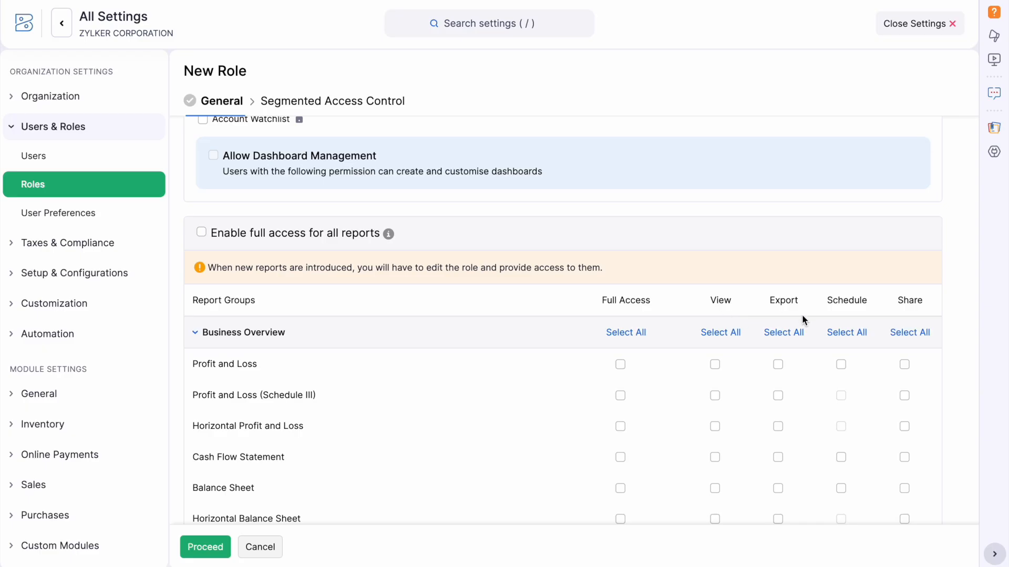
{"action": "left_click", "coordinate": [210, 548]}
{"action": "left_click", "coordinate": [215, 548]}
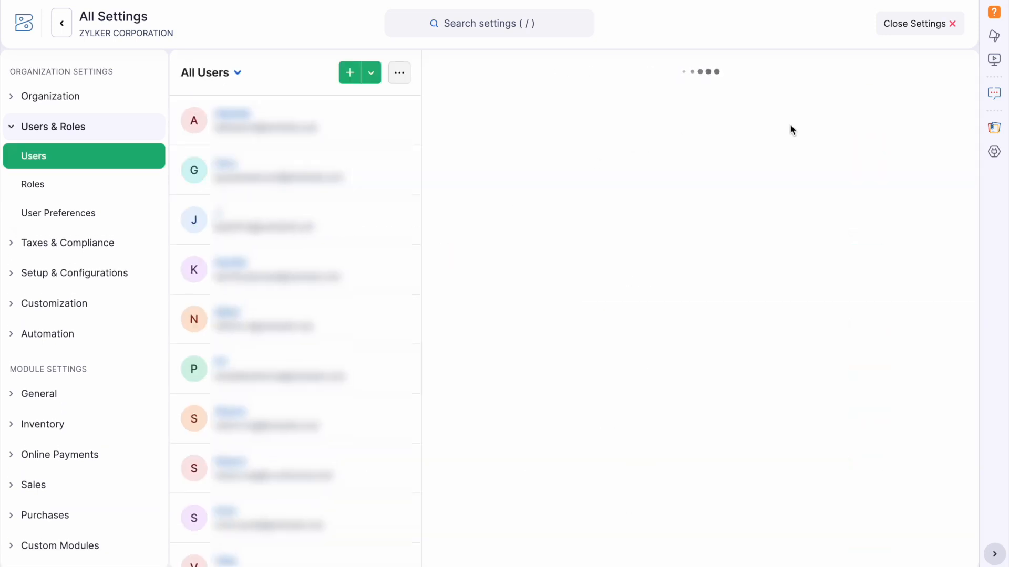
Open the user's details for editing to check their role, then leave Settings.
{"action": "left_click", "coordinate": [891, 77]}
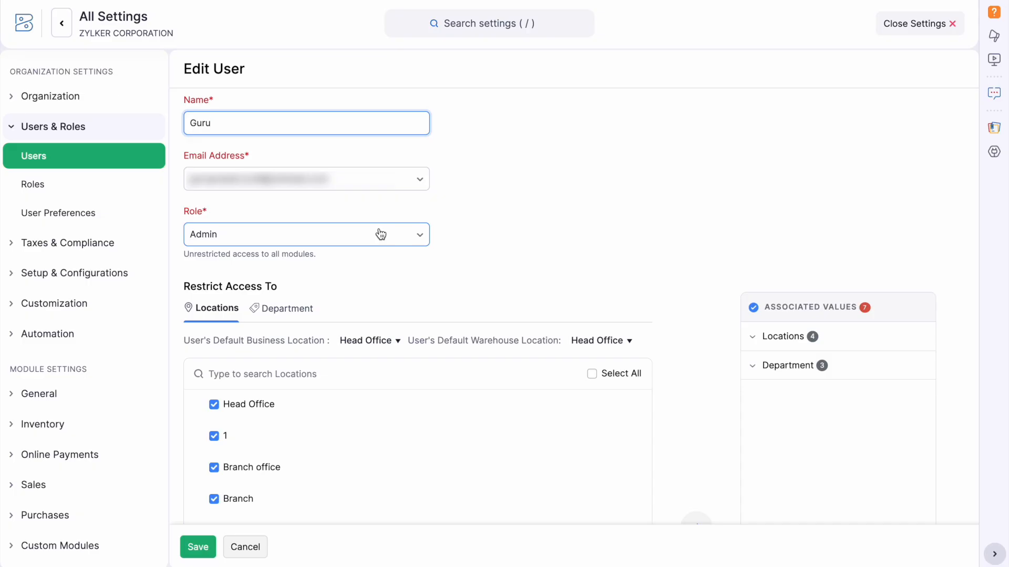
{"action": "left_click", "coordinate": [926, 24]}
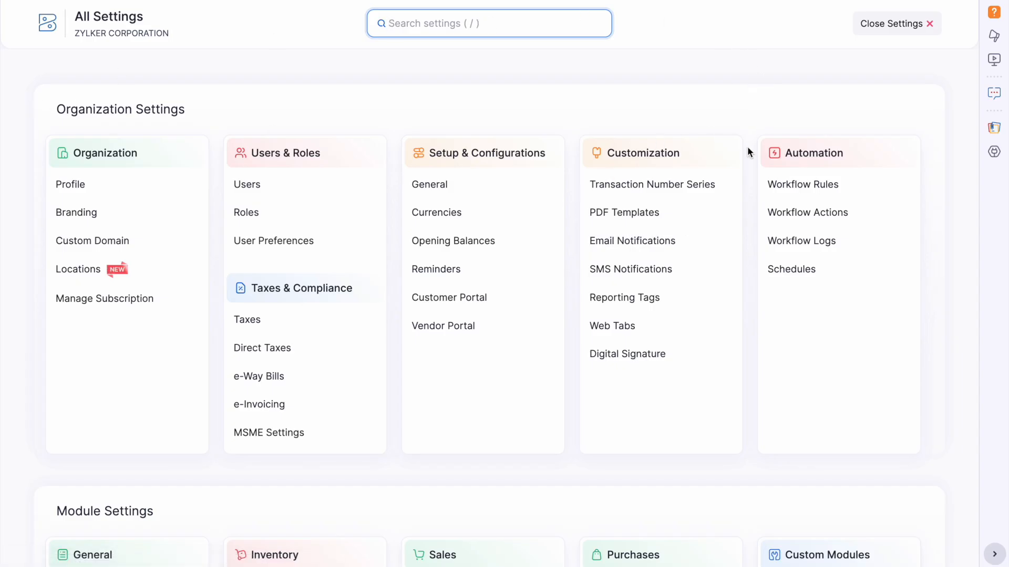
From PDF Templates, create a new invoice template from the Standard design in English.
{"action": "left_click", "coordinate": [674, 220]}
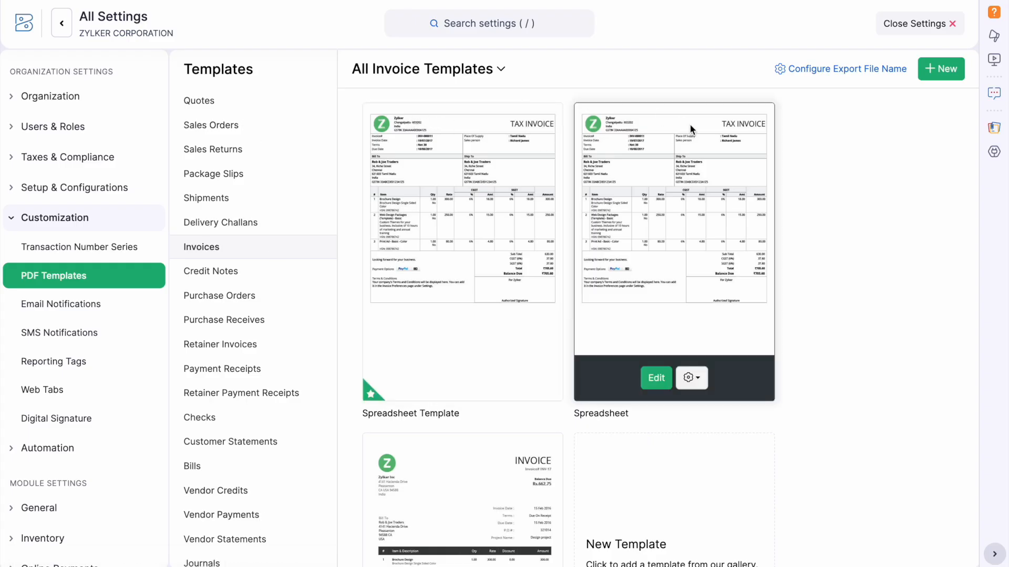
{"action": "left_click", "coordinate": [944, 73]}
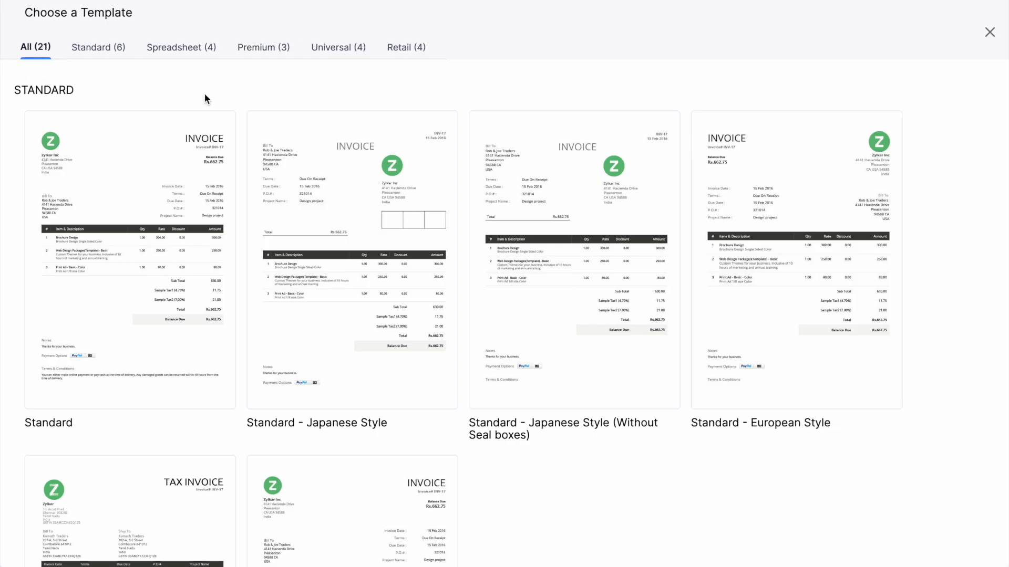
{"action": "mouse_move", "coordinate": [450, 361]}
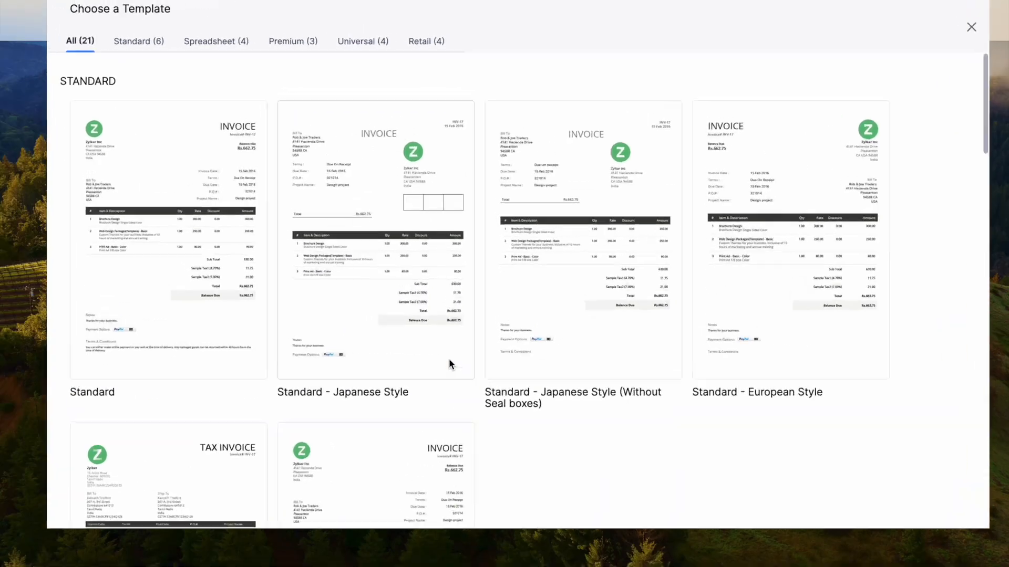
{"action": "scroll", "coordinate": [576, 331], "scroll_direction": "down", "scroll_amount": 8}
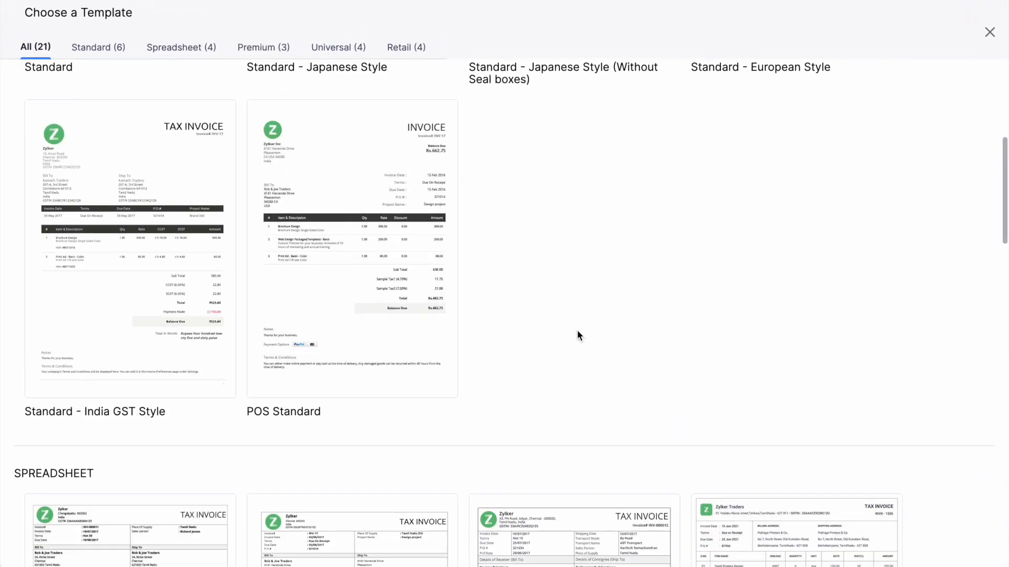
{"action": "scroll", "coordinate": [577, 329], "scroll_direction": "down", "scroll_amount": 18}
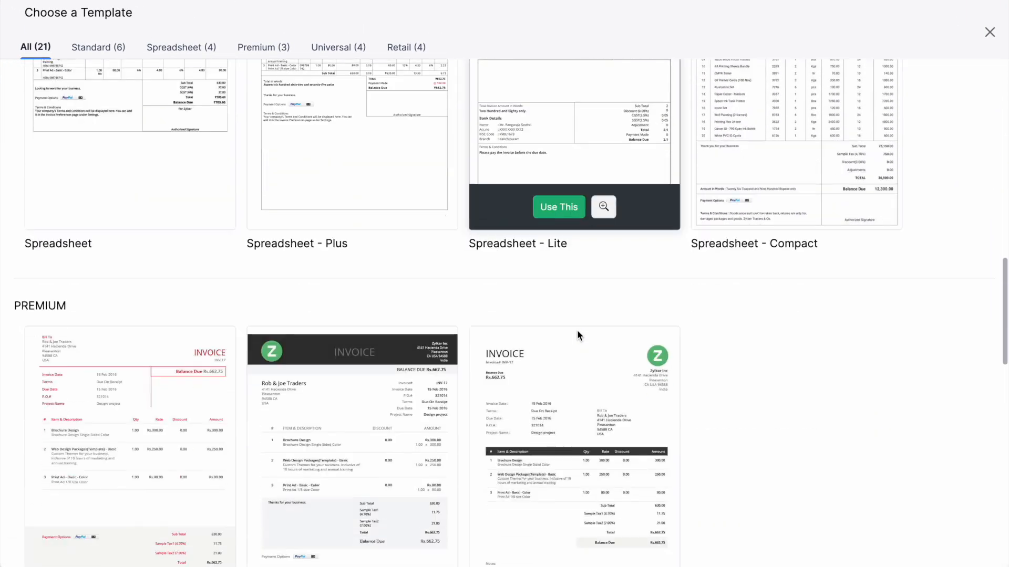
{"action": "scroll", "coordinate": [576, 330], "scroll_direction": "down", "scroll_amount": 10}
{"action": "scroll", "coordinate": [577, 329], "scroll_direction": "up", "scroll_amount": 20}
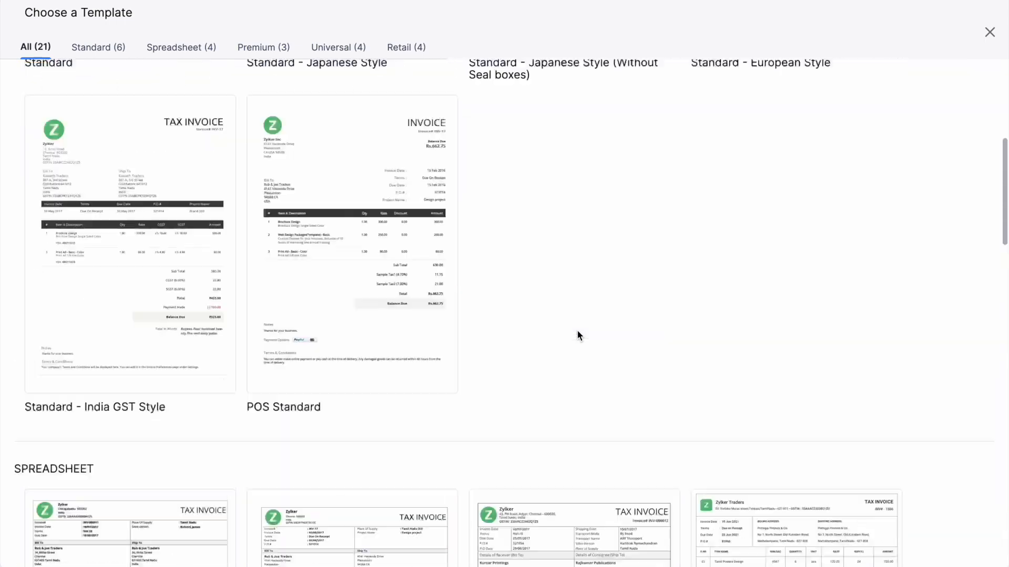
{"action": "mouse_move", "coordinate": [178, 367]}
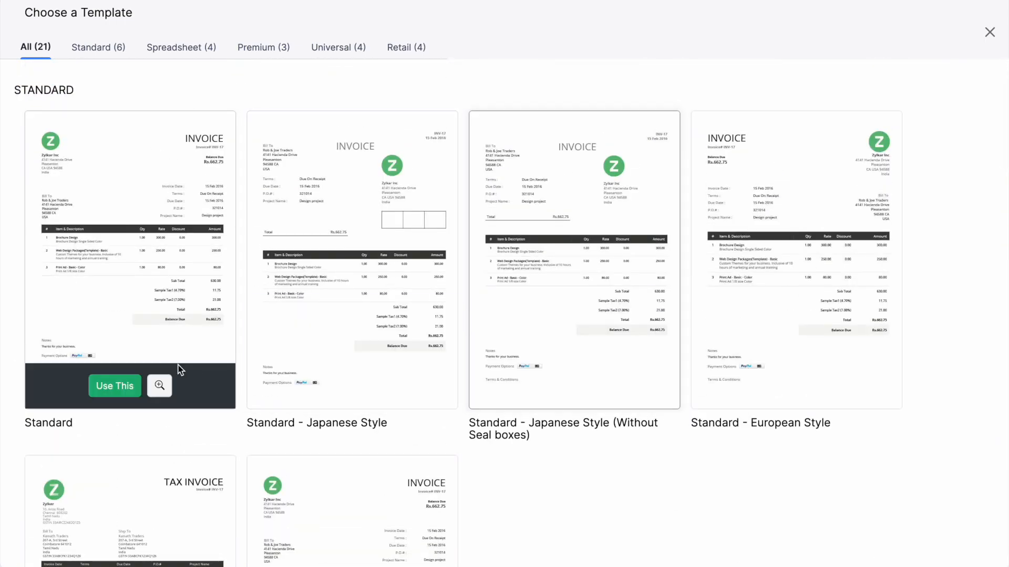
{"action": "left_click", "coordinate": [115, 386]}
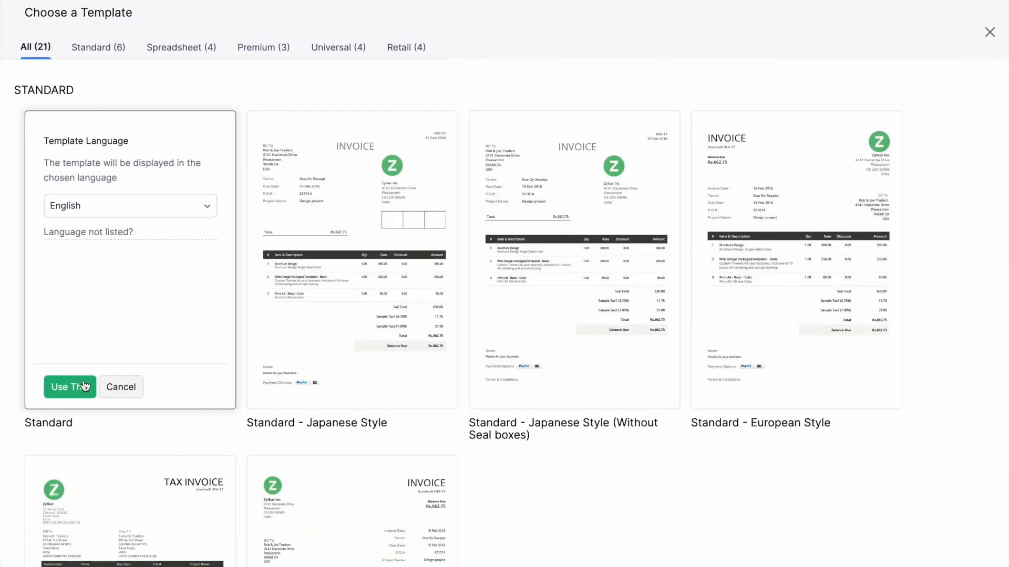
{"action": "left_click", "coordinate": [79, 385]}
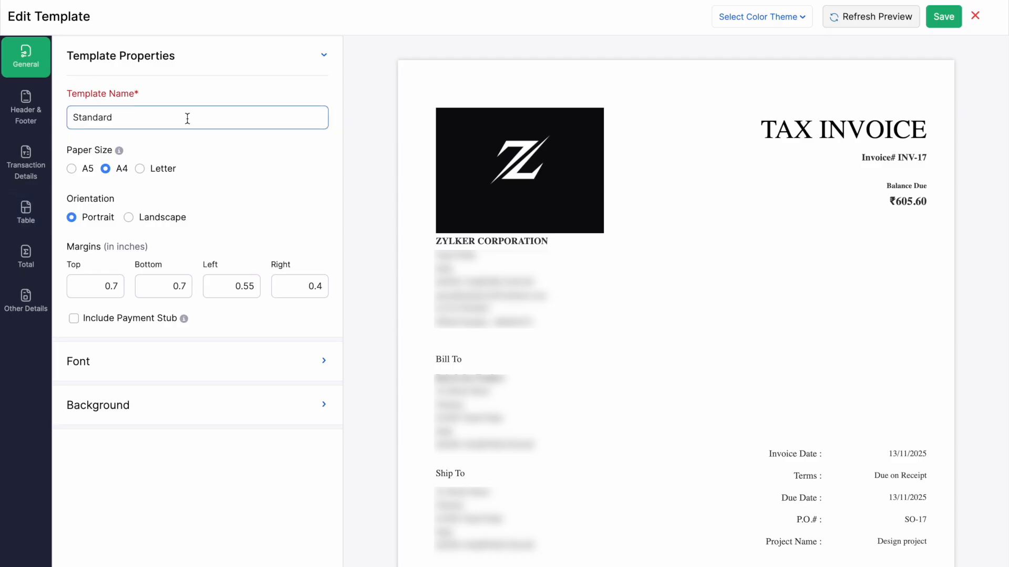
Rename the template to 'Online Sales' and review its General font and background settings.
{"action": "left_click", "coordinate": [187, 118]}
{"action": "key", "text": "BackSpace"}
{"action": "key", "text": "BackSpace"}
{"action": "key", "text": "BackSpace"}
{"action": "key", "text": "BackSpace"}
{"action": "key", "text": "BackSpace"}
{"action": "key", "text": "BackSpace"}
{"action": "key", "text": "BackSpace"}
{"action": "key", "text": "BackSpace"}
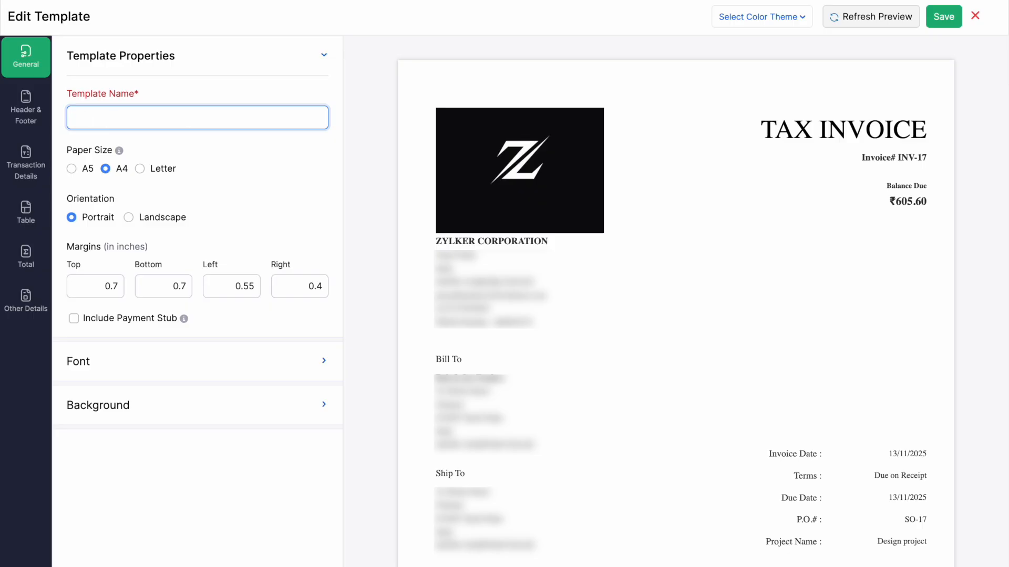
{"action": "type", "text": "Online Sales"}
{"action": "left_click", "coordinate": [240, 363]}
{"action": "left_click", "coordinate": [226, 361]}
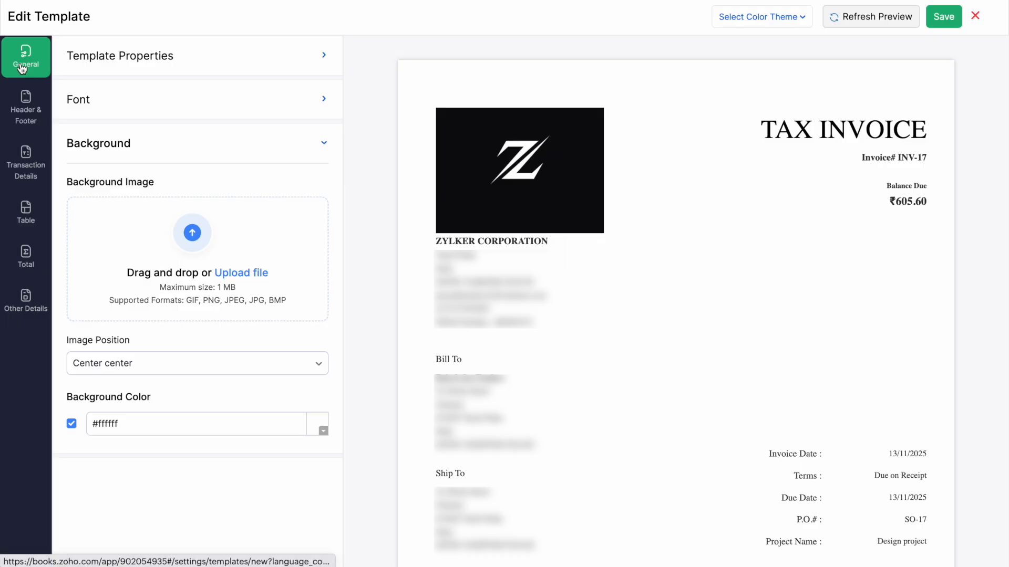
Review the Header & Footer and the organization, customer and document details settings.
{"action": "left_click", "coordinate": [35, 115]}
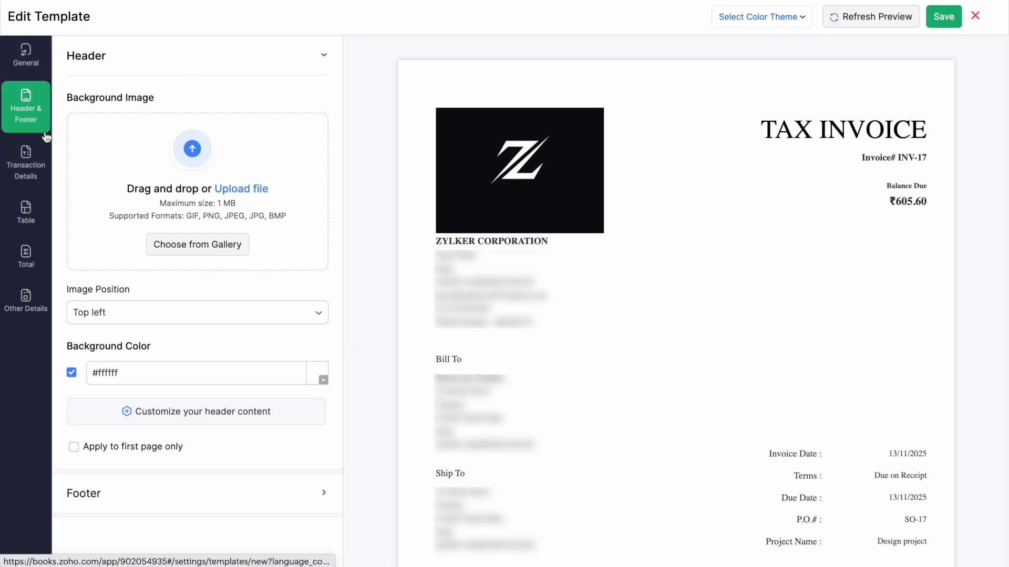
{"action": "left_click", "coordinate": [30, 165]}
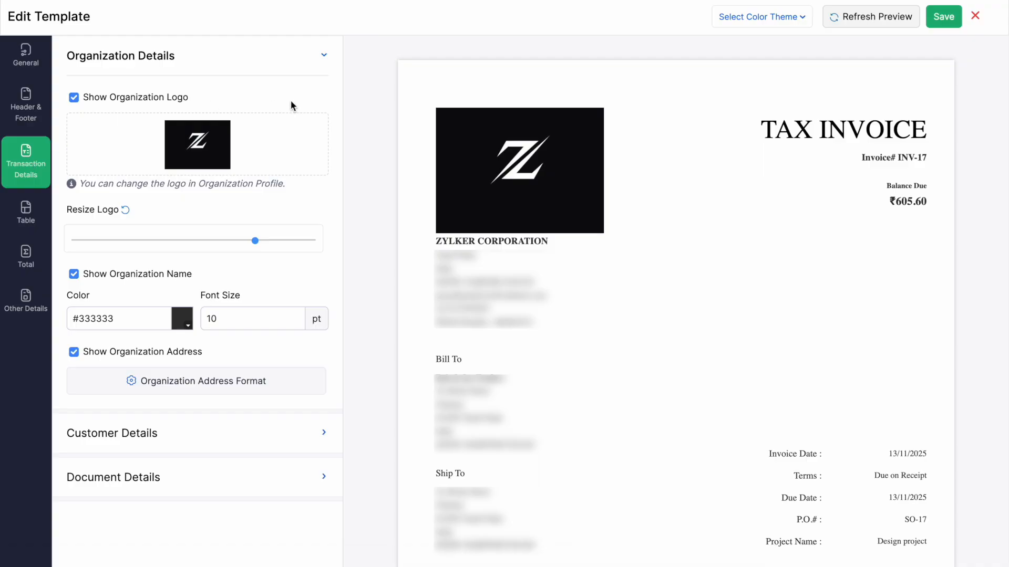
{"action": "left_click", "coordinate": [263, 423]}
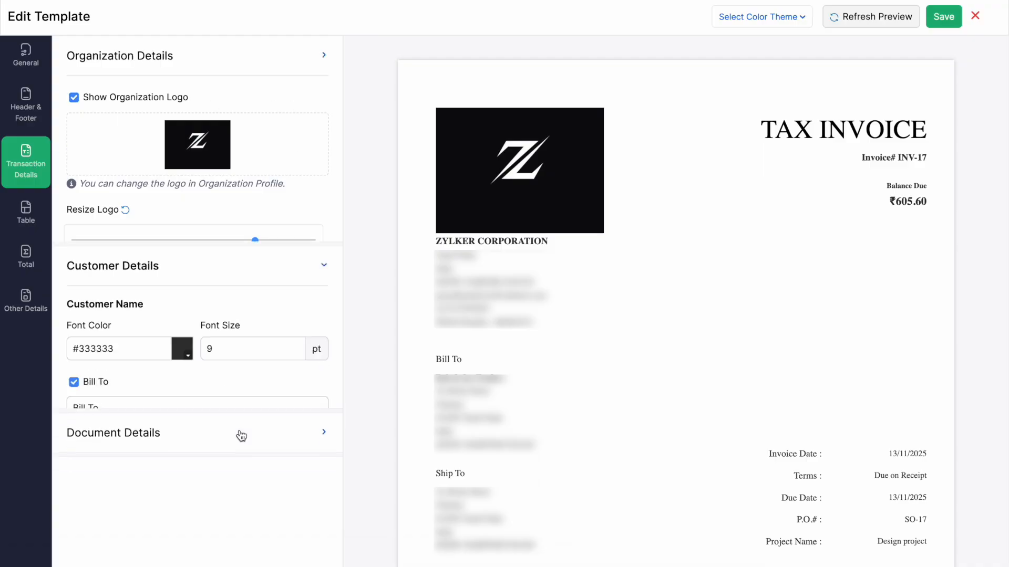
{"action": "left_click", "coordinate": [212, 417]}
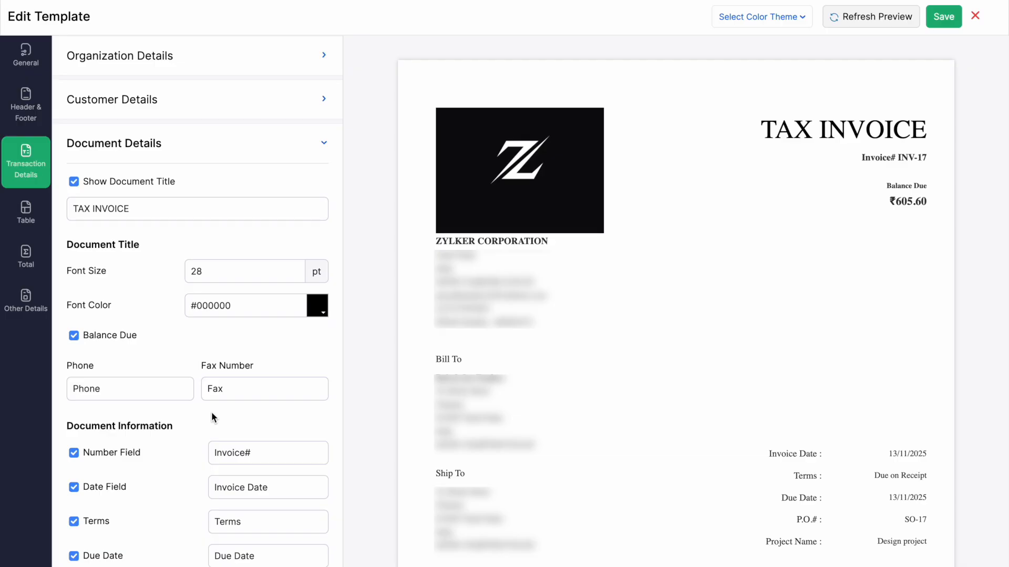
{"action": "left_click", "coordinate": [181, 59]}
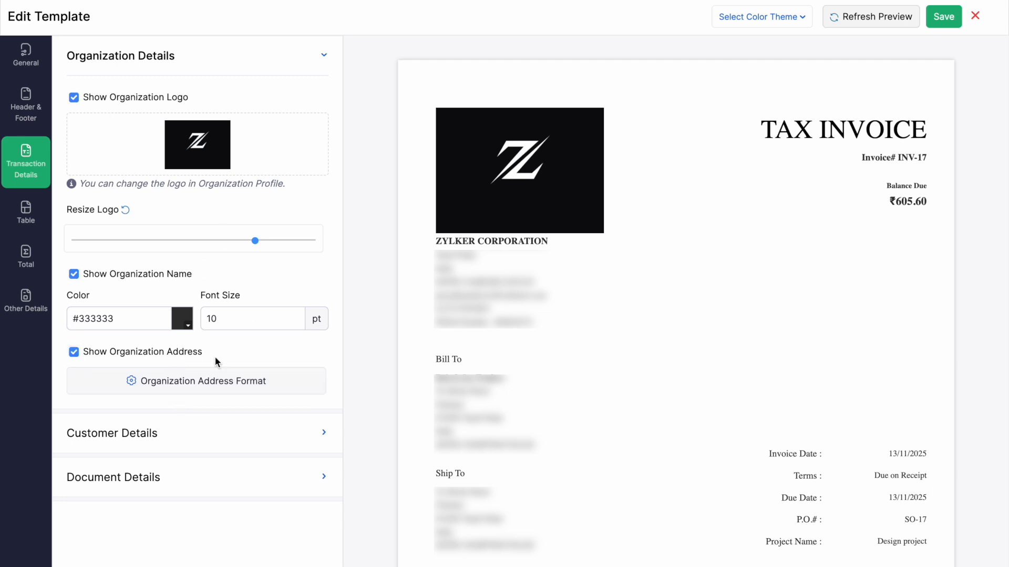
{"action": "left_click", "coordinate": [178, 440]}
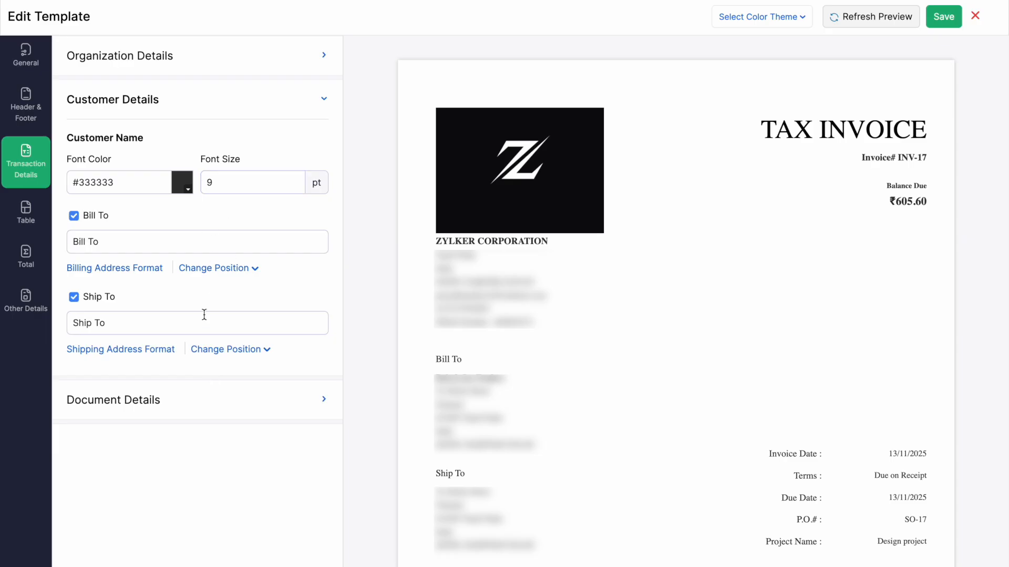
{"action": "left_click", "coordinate": [173, 401]}
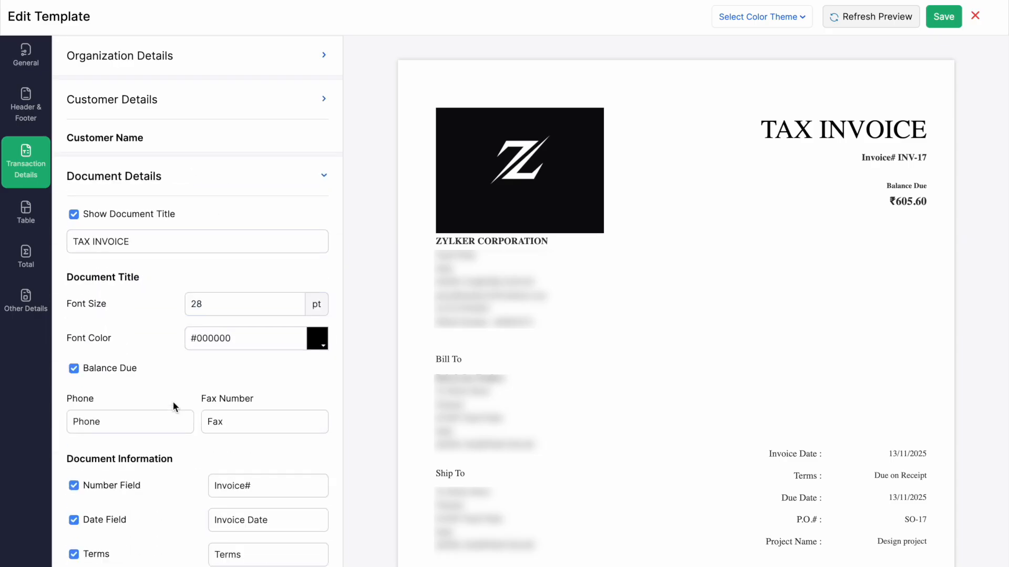
Turn the invoice Number Field off and back on in Transaction Details.
{"action": "scroll", "coordinate": [172, 402], "scroll_direction": "down", "scroll_amount": 3}
{"action": "scroll", "coordinate": [173, 394], "scroll_direction": "down", "scroll_amount": 5}
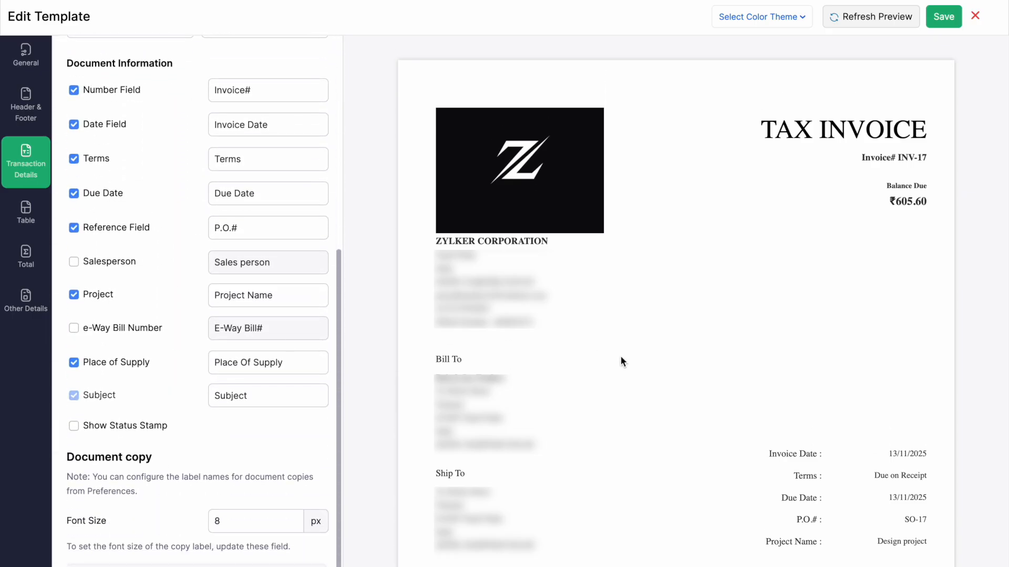
{"action": "scroll", "coordinate": [210, 319], "scroll_direction": "down", "scroll_amount": 1}
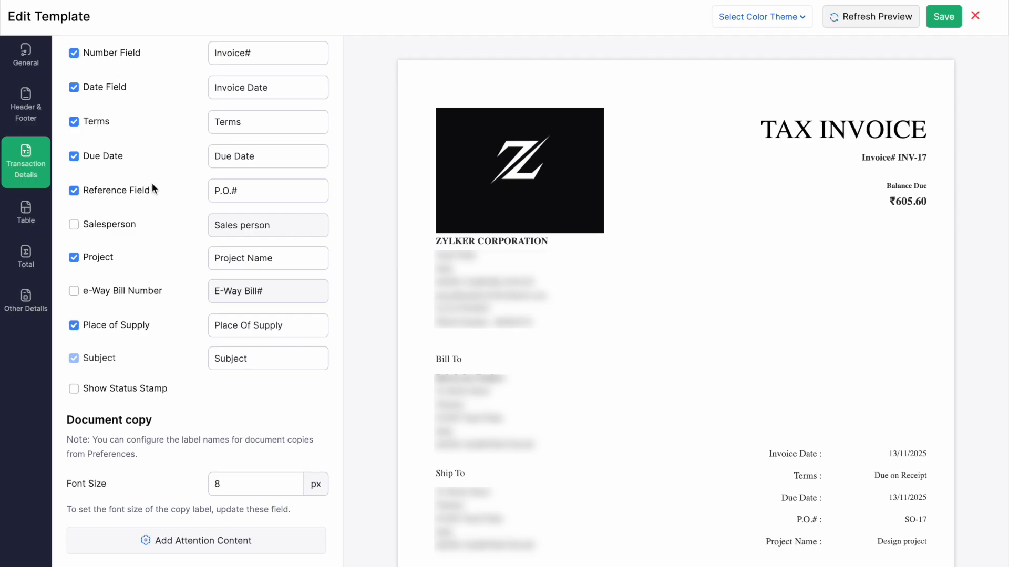
{"action": "left_click", "coordinate": [75, 57]}
{"action": "left_click", "coordinate": [73, 56]}
Step through the Table and Total settings to reach Other Details' document summary options.
{"action": "left_click", "coordinate": [27, 213]}
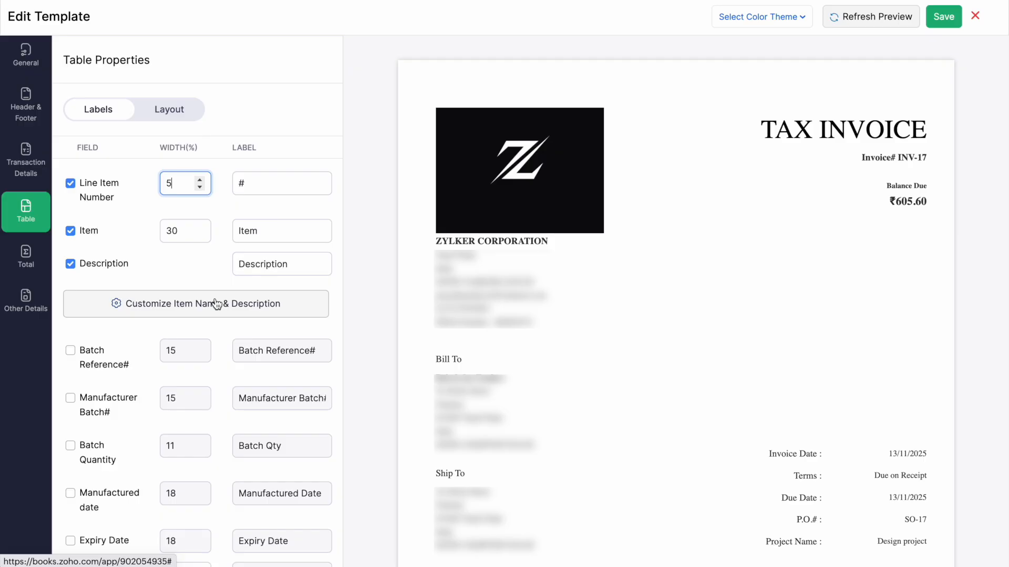
{"action": "scroll", "coordinate": [234, 376], "scroll_direction": "down", "scroll_amount": 3}
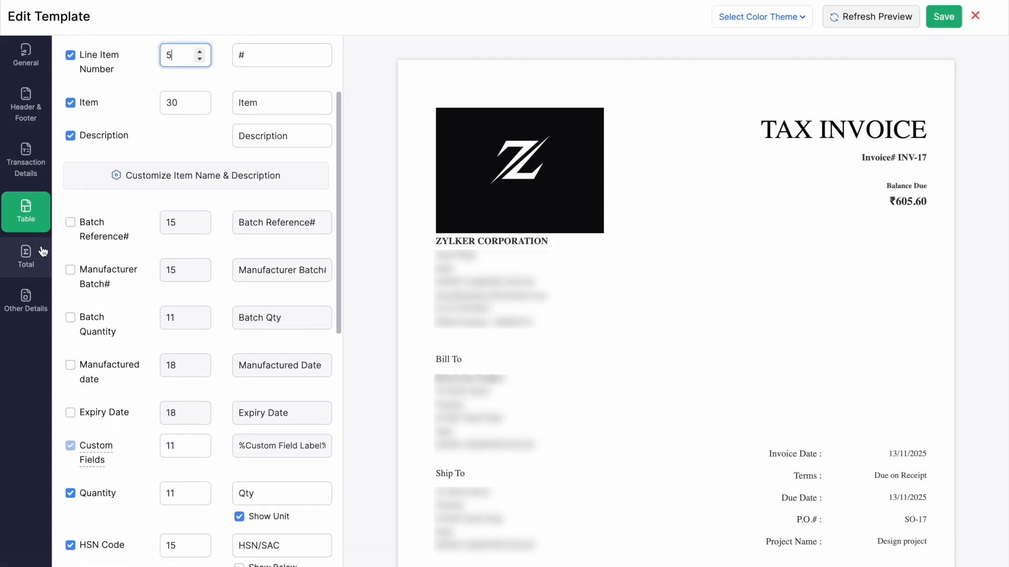
{"action": "left_click", "coordinate": [26, 258]}
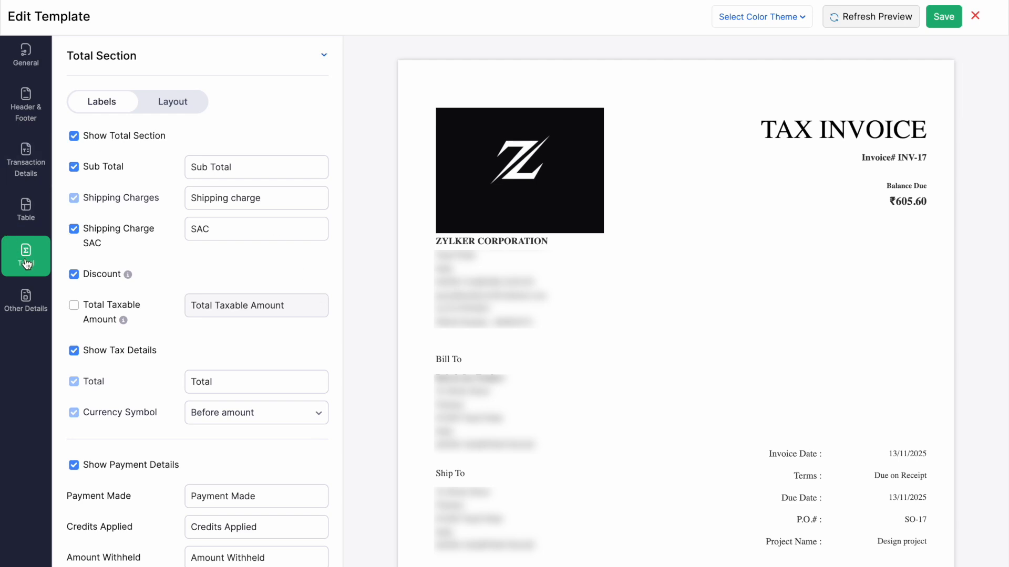
{"action": "left_click", "coordinate": [31, 309]}
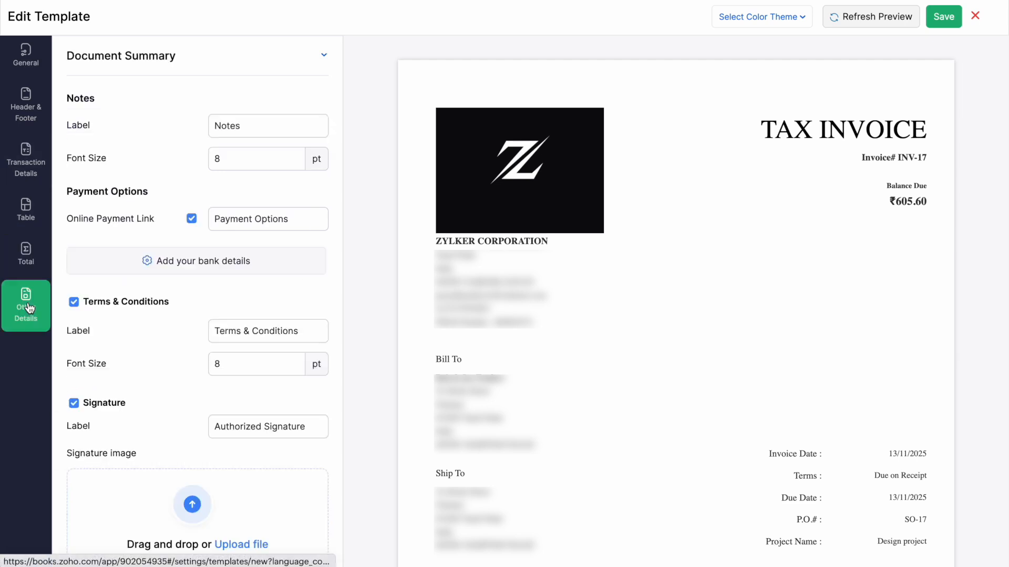
Add 'Acc NO' and 'IFSC' as bank-detail lines below the payment options.
{"action": "left_click", "coordinate": [227, 268]}
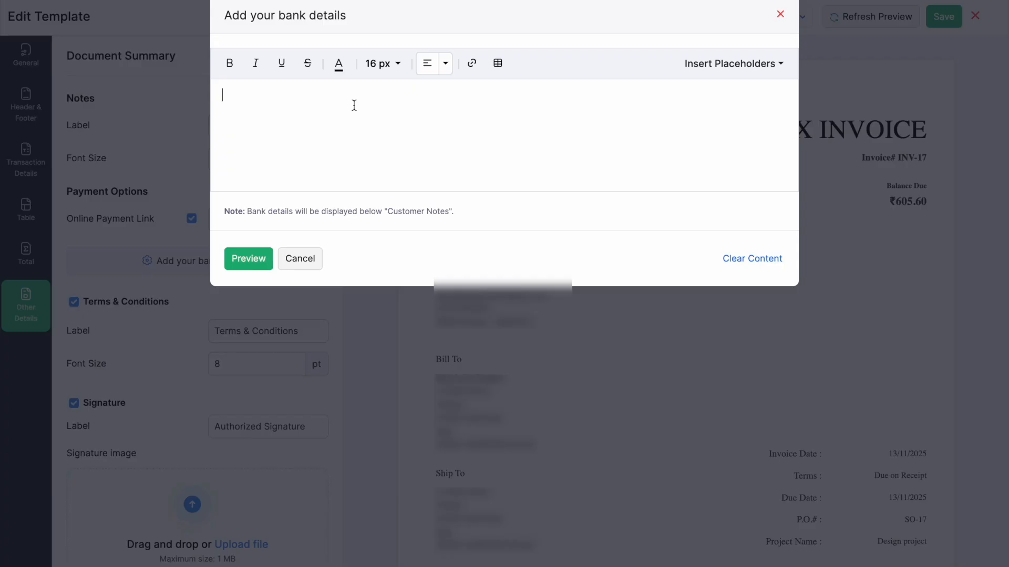
{"action": "type", "text": "Acc NO"}
{"action": "key", "text": "Return"}
{"action": "type", "text": "IFSC"}
{"action": "left_click", "coordinate": [252, 259]}
Save the Online Sales invoice template.
{"action": "scroll", "coordinate": [670, 320], "scroll_direction": "down", "scroll_amount": 10}
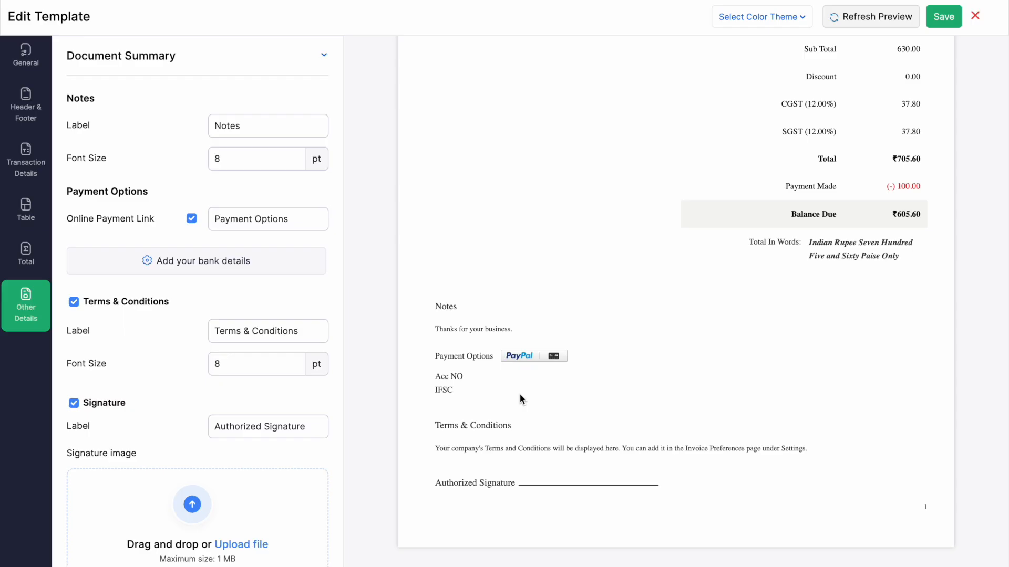
{"action": "scroll", "coordinate": [160, 383], "scroll_direction": "down", "scroll_amount": 3}
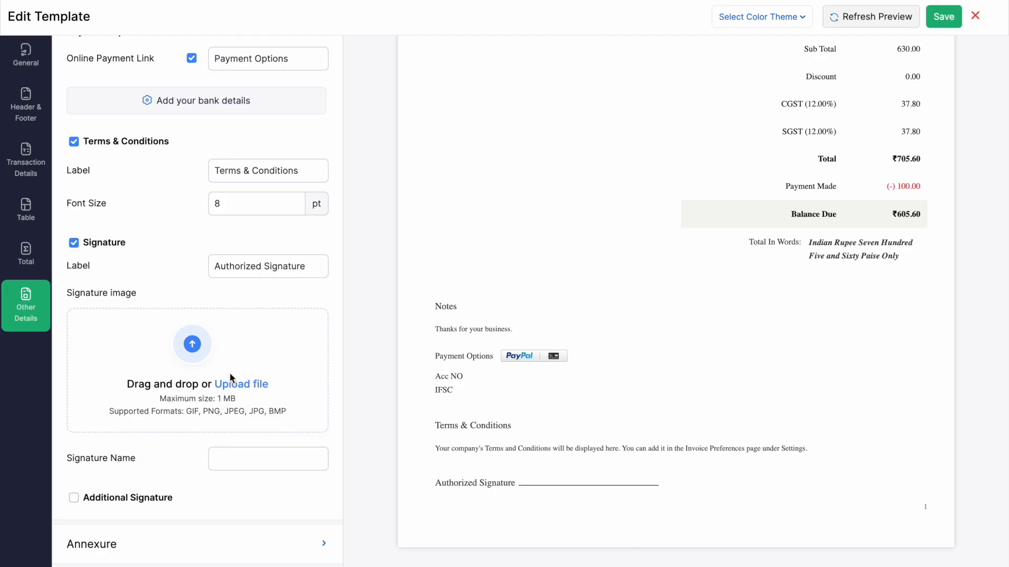
{"action": "left_click", "coordinate": [944, 18]}
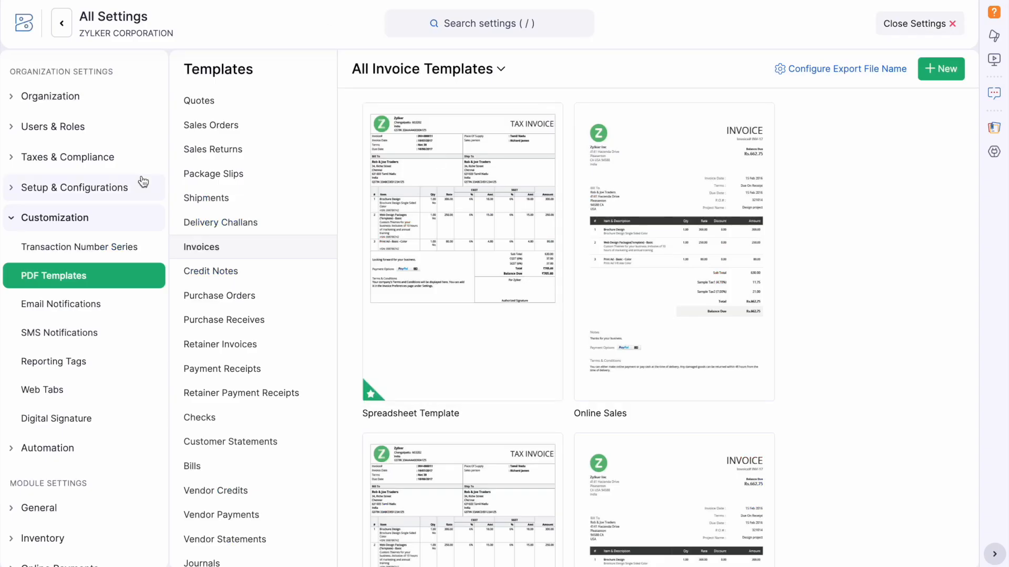
Open the Default invoice notification email template from Email Notifications settings.
{"action": "left_click", "coordinate": [940, 24]}
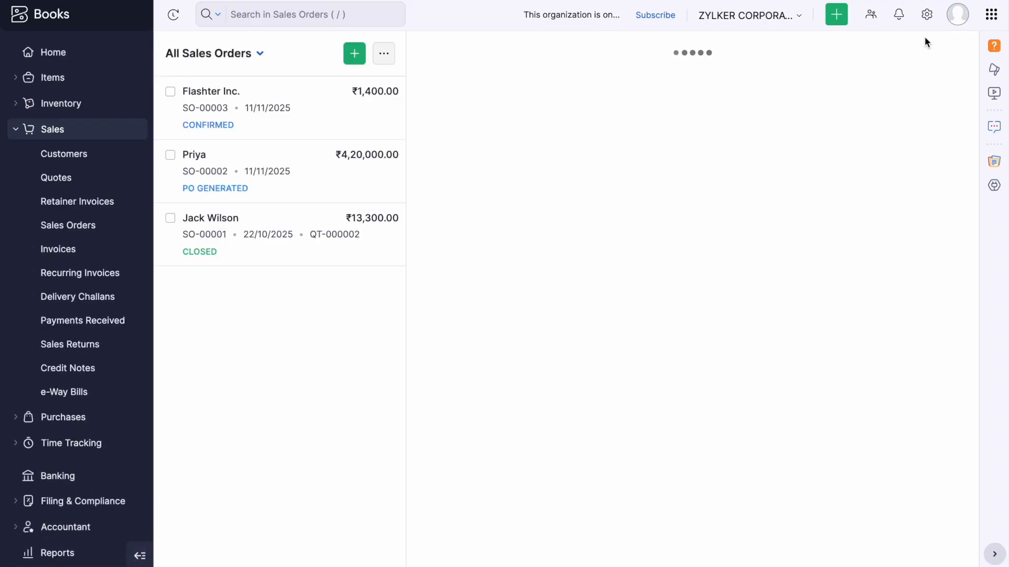
{"action": "left_click", "coordinate": [927, 16]}
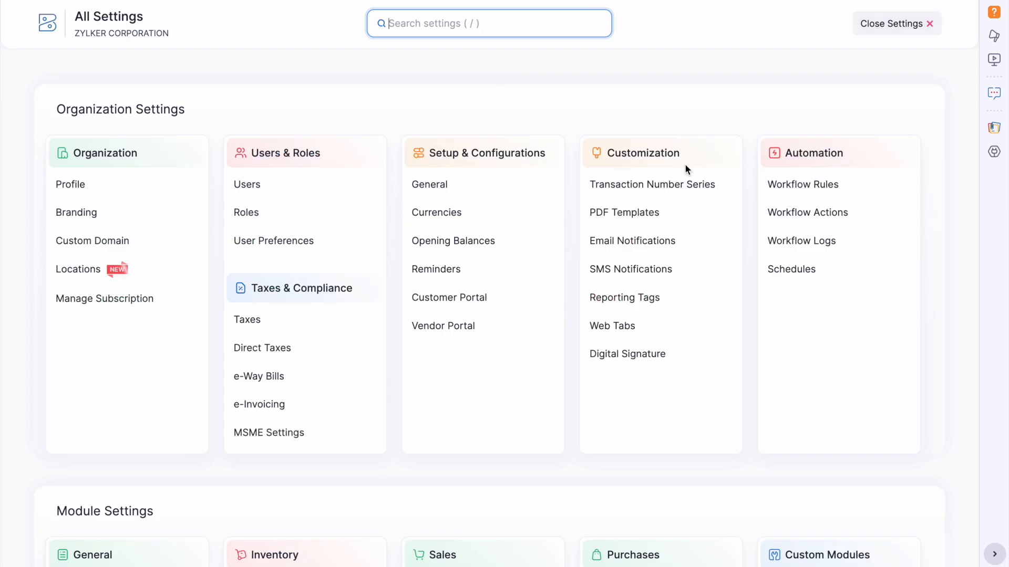
{"action": "left_click", "coordinate": [672, 247]}
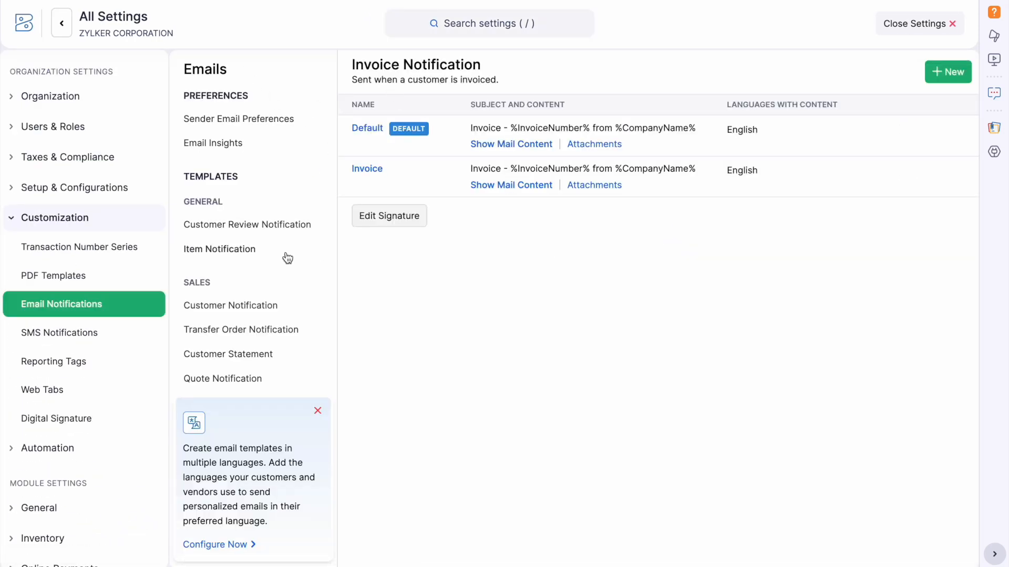
{"action": "scroll", "coordinate": [291, 342], "scroll_direction": "down", "scroll_amount": 1}
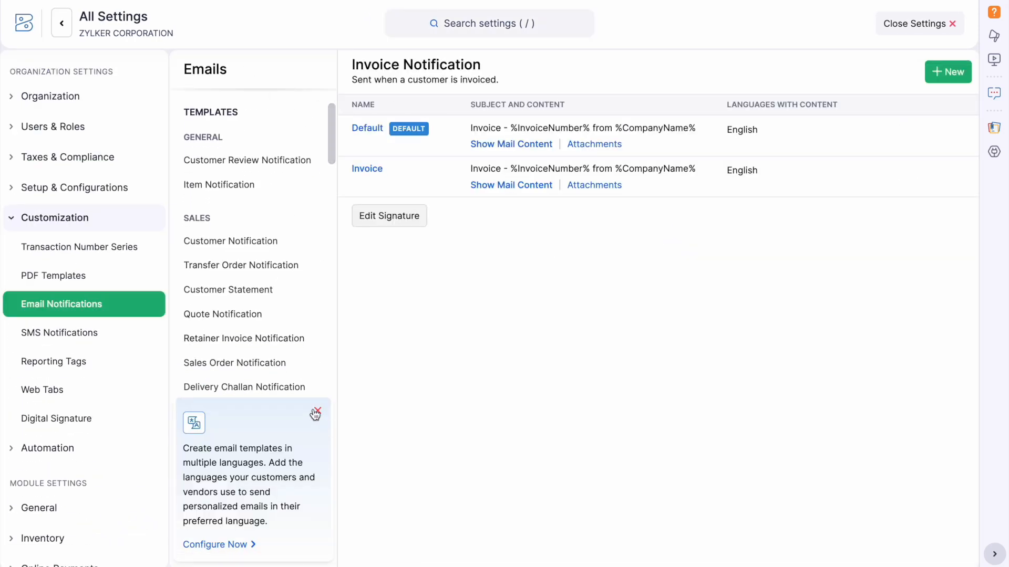
{"action": "left_click", "coordinate": [317, 411]}
{"action": "scroll", "coordinate": [259, 342], "scroll_direction": "down", "scroll_amount": 4}
{"action": "scroll", "coordinate": [259, 342], "scroll_direction": "down", "scroll_amount": 3}
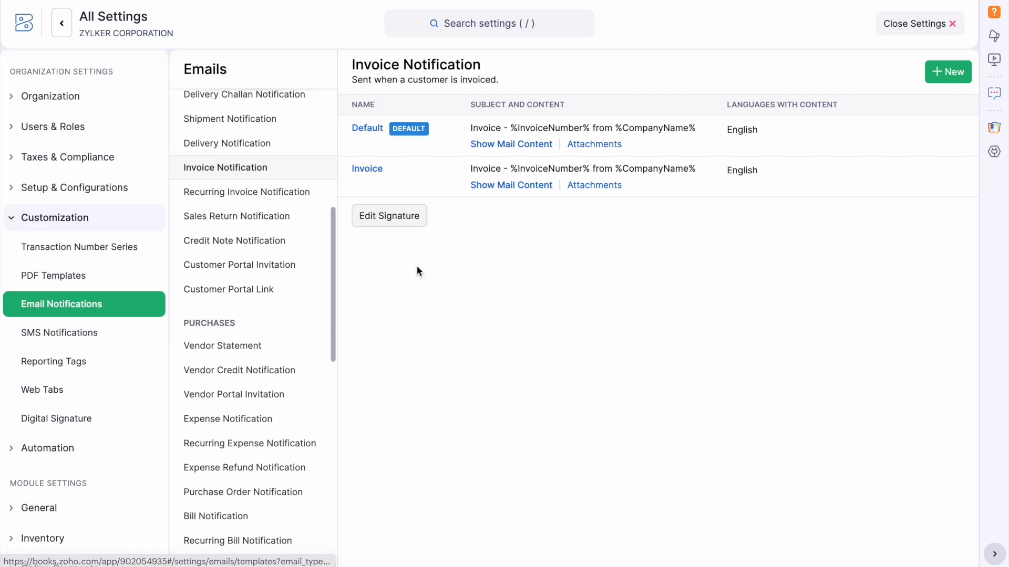
{"action": "left_click", "coordinate": [372, 137]}
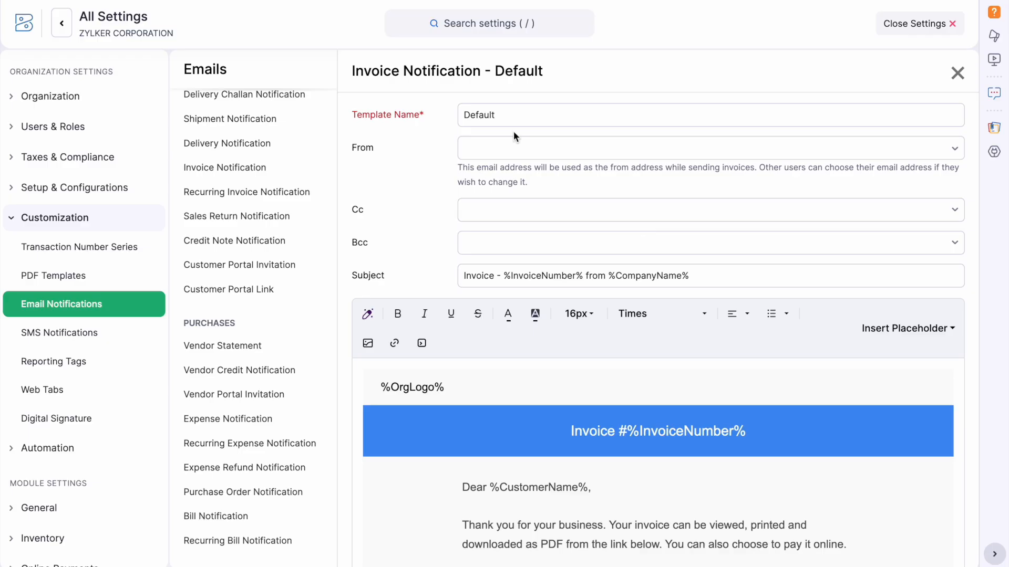
Choose the template's From sender address, leaving the Cc field empty.
{"action": "left_click", "coordinate": [517, 147]}
{"action": "left_click", "coordinate": [592, 205]}
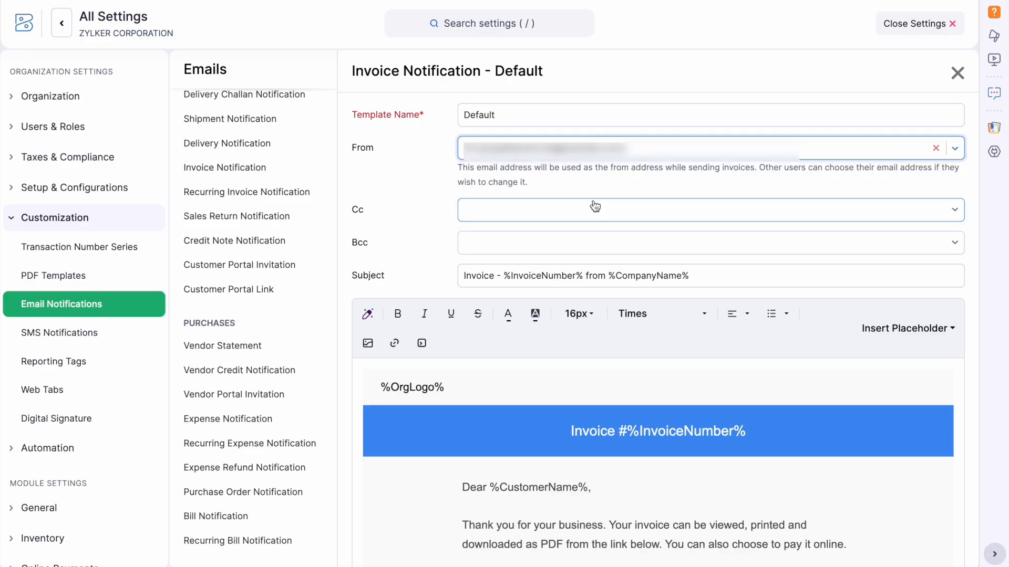
{"action": "left_click", "coordinate": [562, 212]}
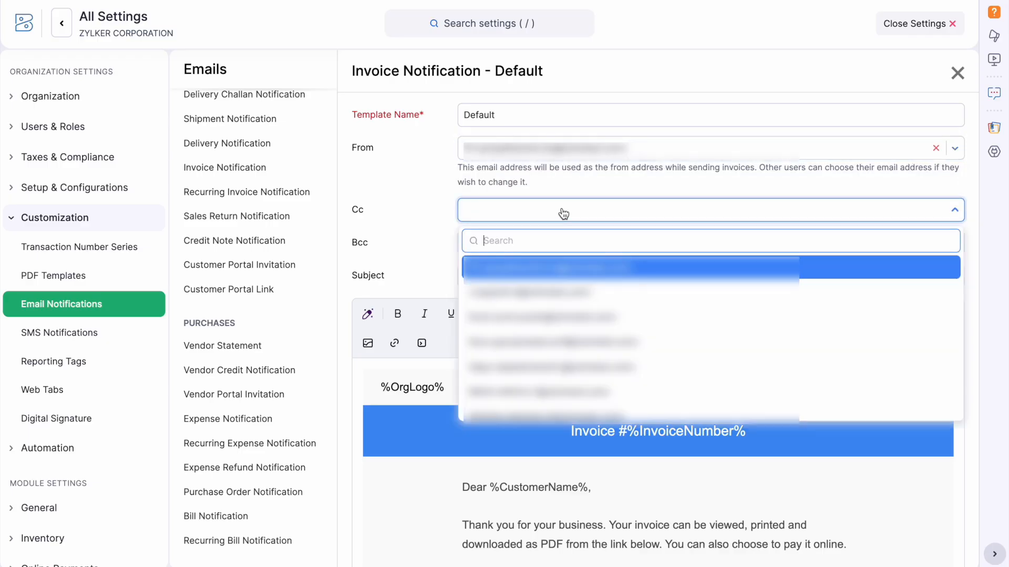
{"action": "left_click", "coordinate": [398, 177]}
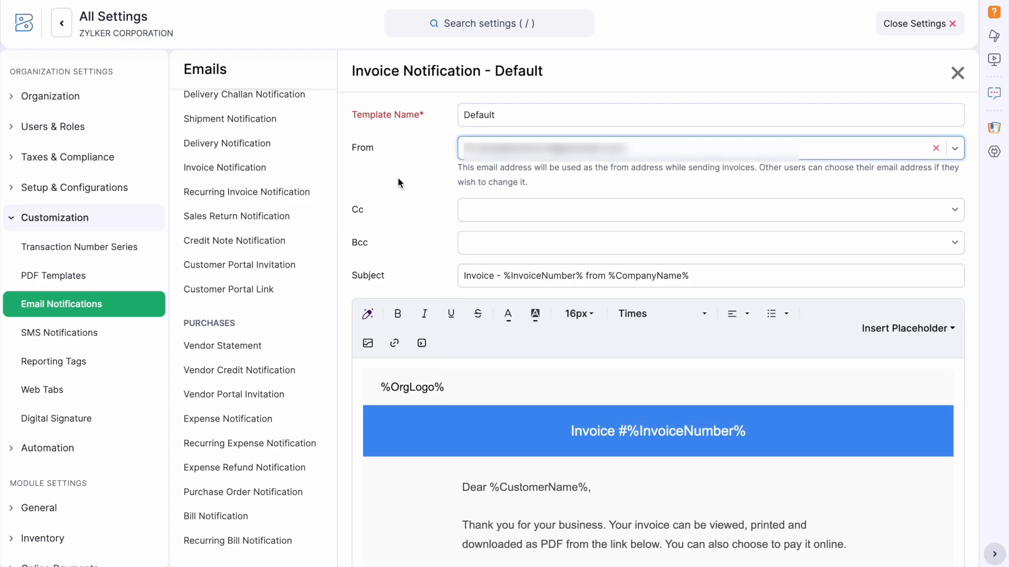
Add 'Terms' and 'Thank your business' lines after the opening paragraph.
{"action": "scroll", "coordinate": [577, 250], "scroll_direction": "down", "scroll_amount": 1}
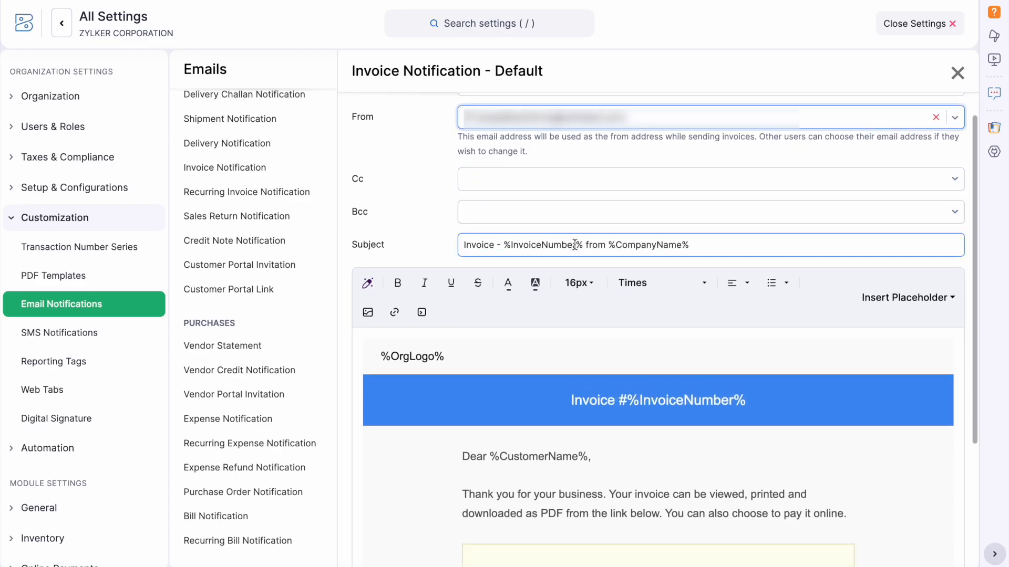
{"action": "scroll", "coordinate": [639, 352], "scroll_direction": "down", "scroll_amount": 2}
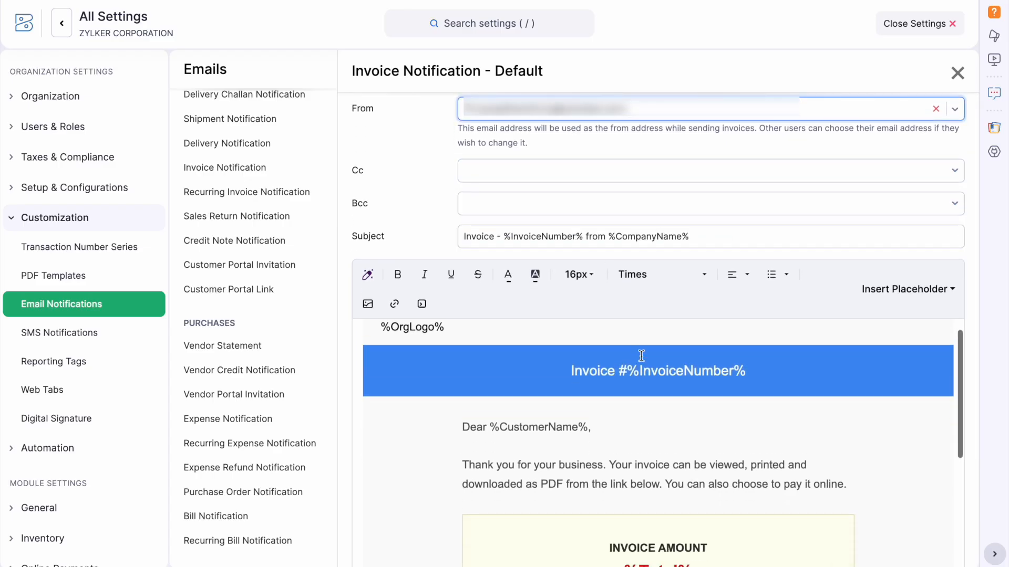
{"action": "left_click", "coordinate": [849, 458]}
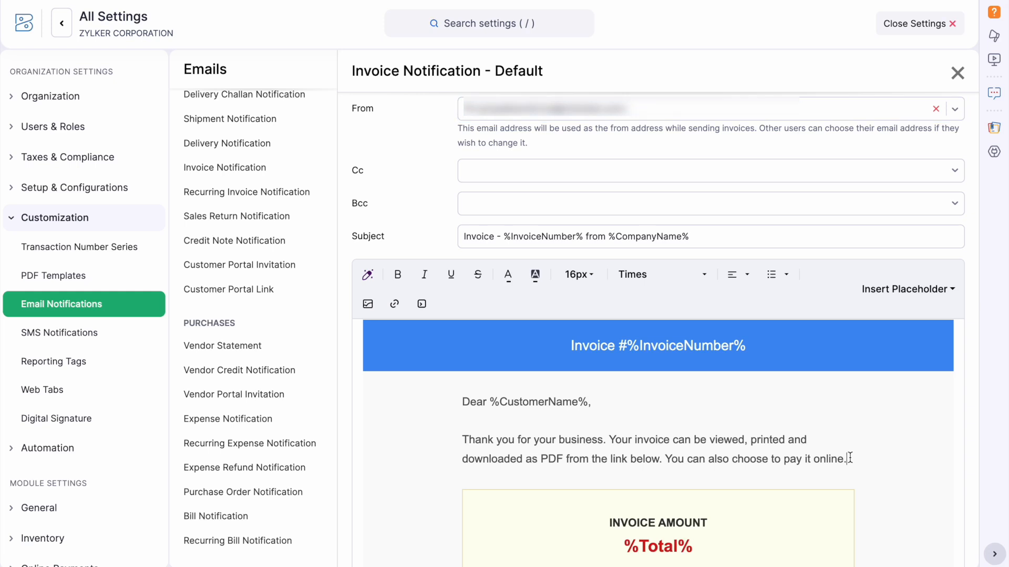
{"action": "scroll", "coordinate": [849, 458], "scroll_direction": "down", "scroll_amount": 5}
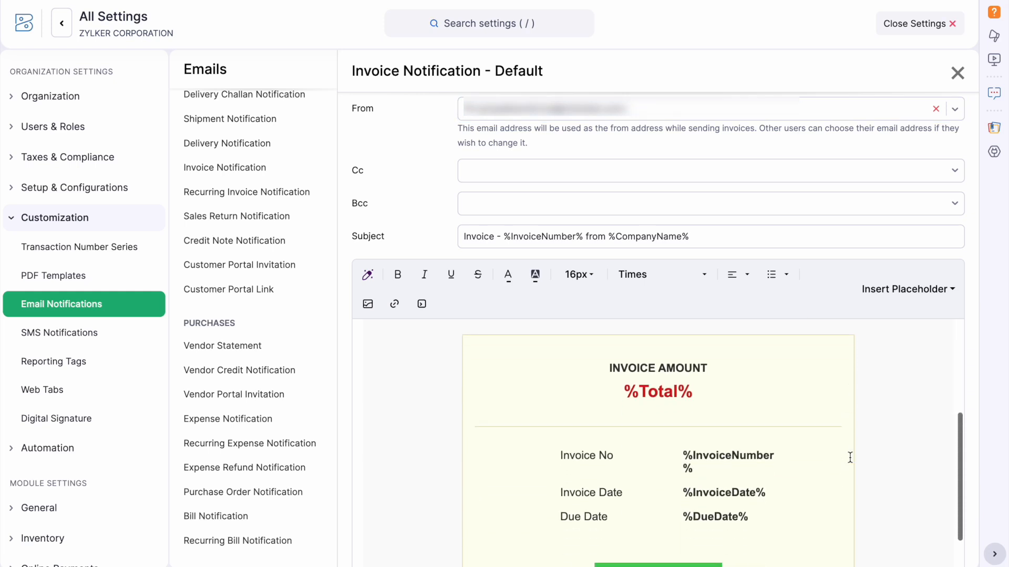
{"action": "scroll", "coordinate": [849, 458], "scroll_direction": "up", "scroll_amount": 4}
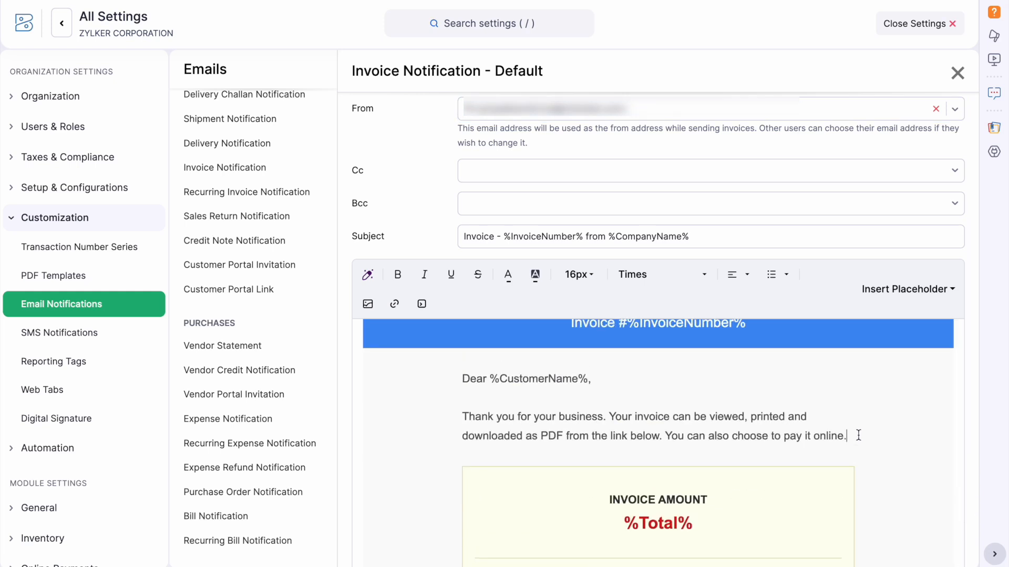
{"action": "key", "text": "Return"}
{"action": "key", "text": "Return"}
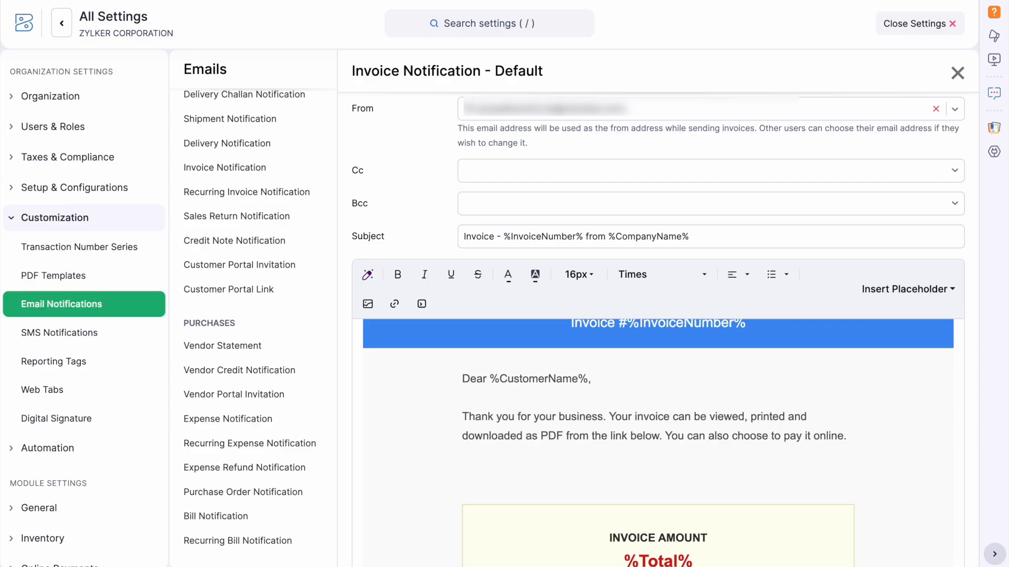
{"action": "type", "text": "Terms"}
{"action": "key", "text": "Return"}
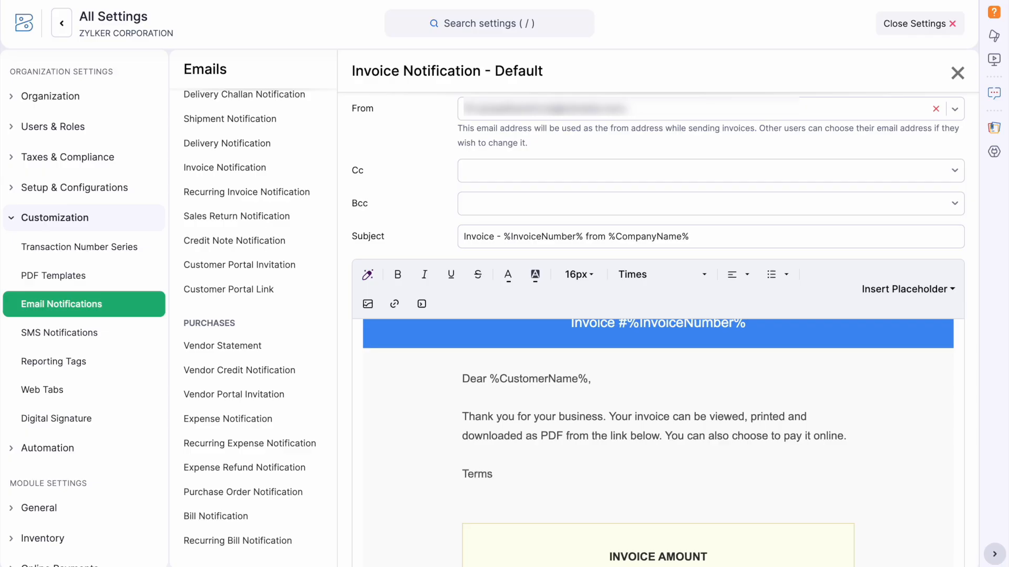
{"action": "type", "text": "Thank your business"}
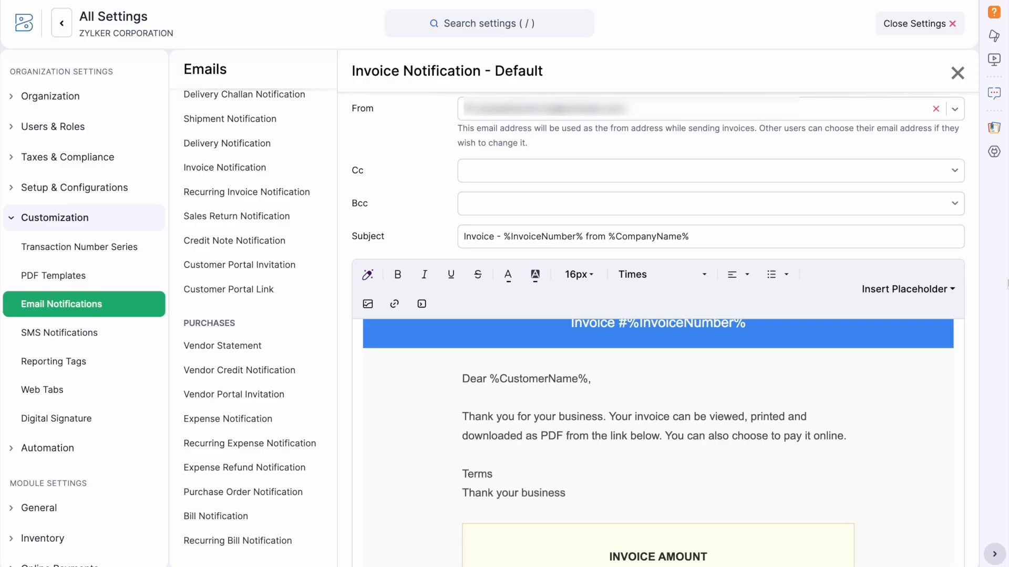
Save the edited Default invoice email template.
{"action": "scroll", "coordinate": [767, 383], "scroll_direction": "down", "scroll_amount": 3}
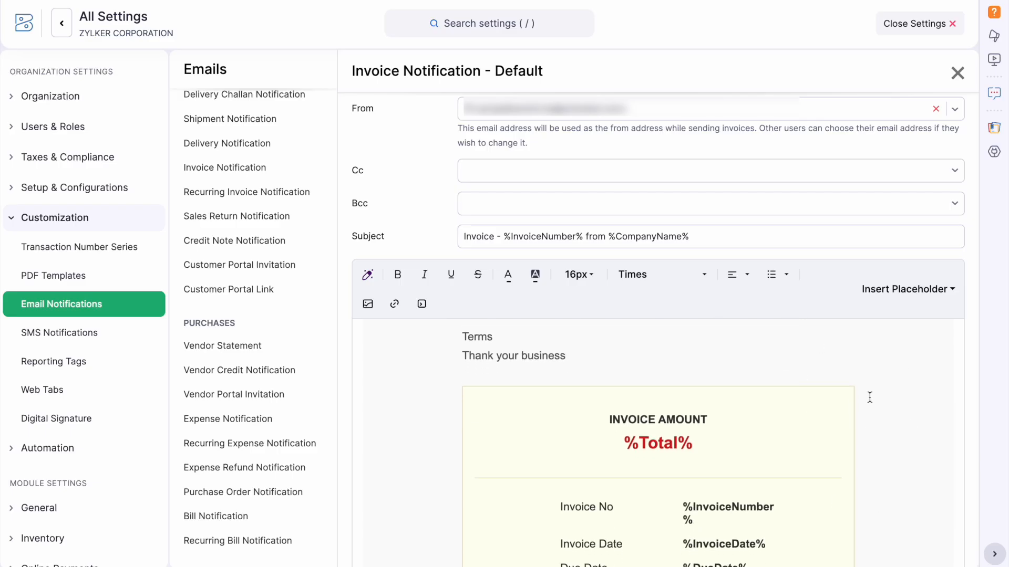
{"action": "scroll", "coordinate": [916, 381], "scroll_direction": "down", "scroll_amount": 5}
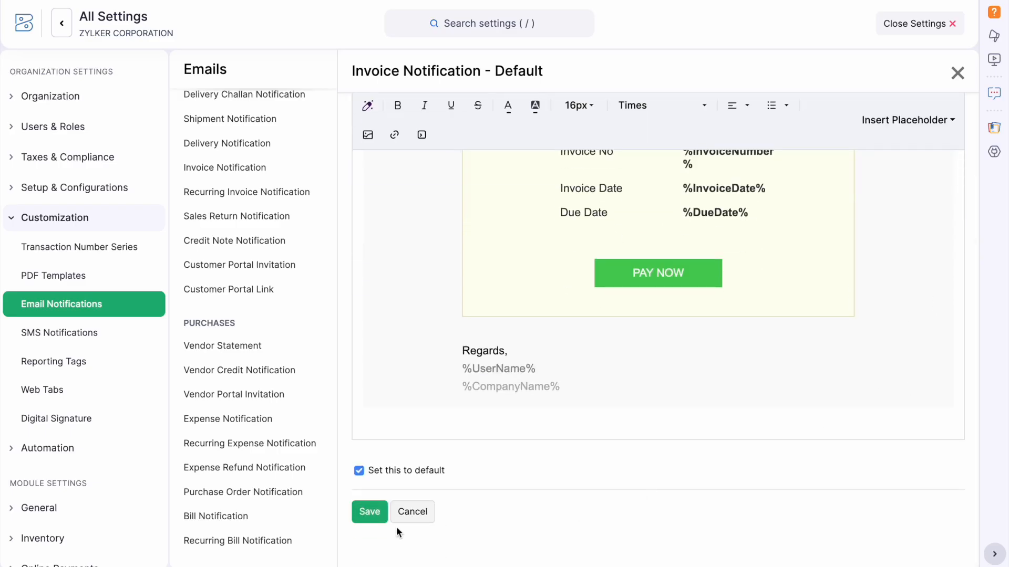
{"action": "left_click", "coordinate": [367, 517]}
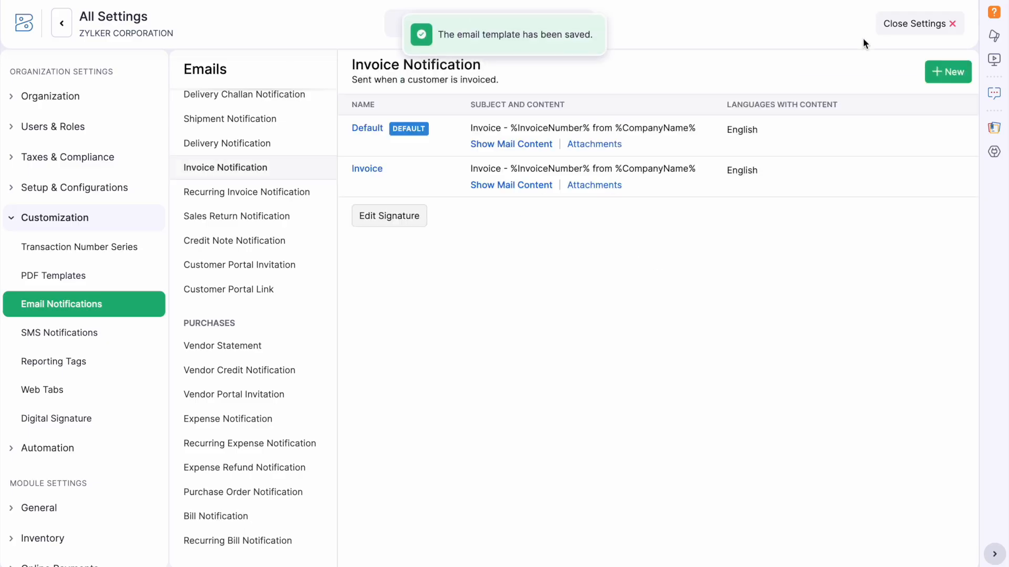
Go to Sales > Invoices and open invoice INV-0000092.
{"action": "left_click", "coordinate": [896, 26]}
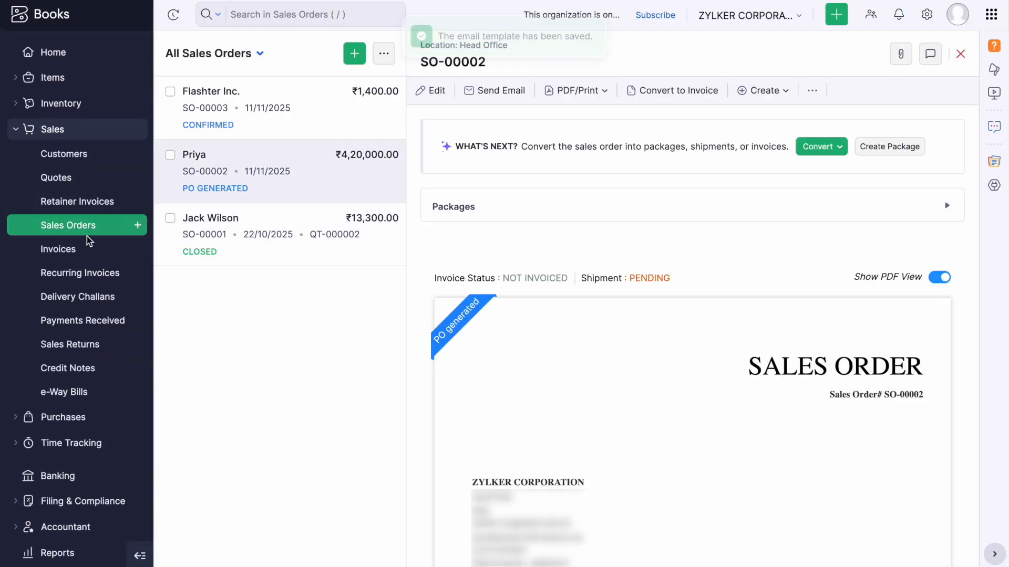
{"action": "left_click", "coordinate": [80, 250]}
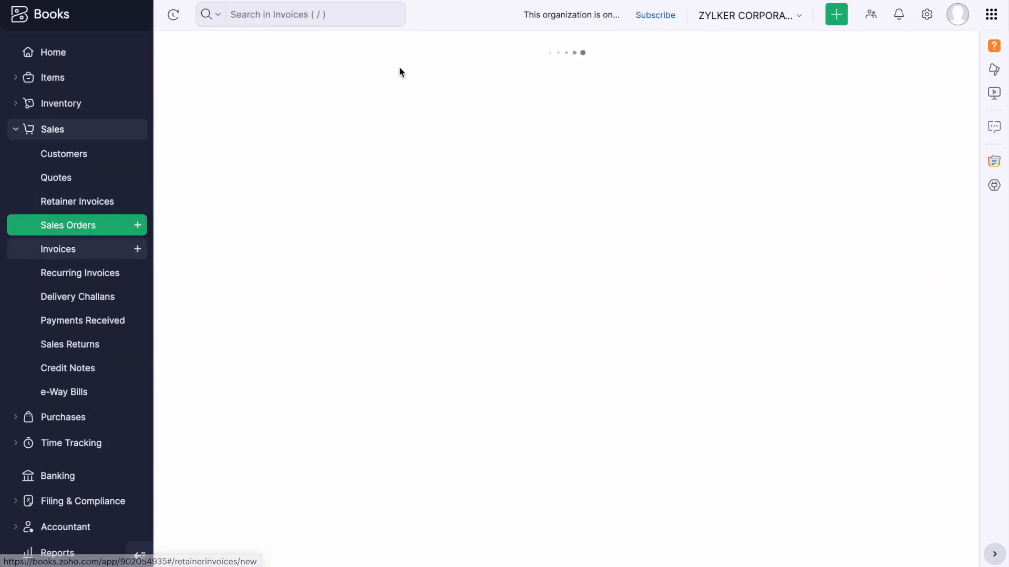
{"action": "scroll", "coordinate": [487, 265], "scroll_direction": "down", "scroll_amount": 10}
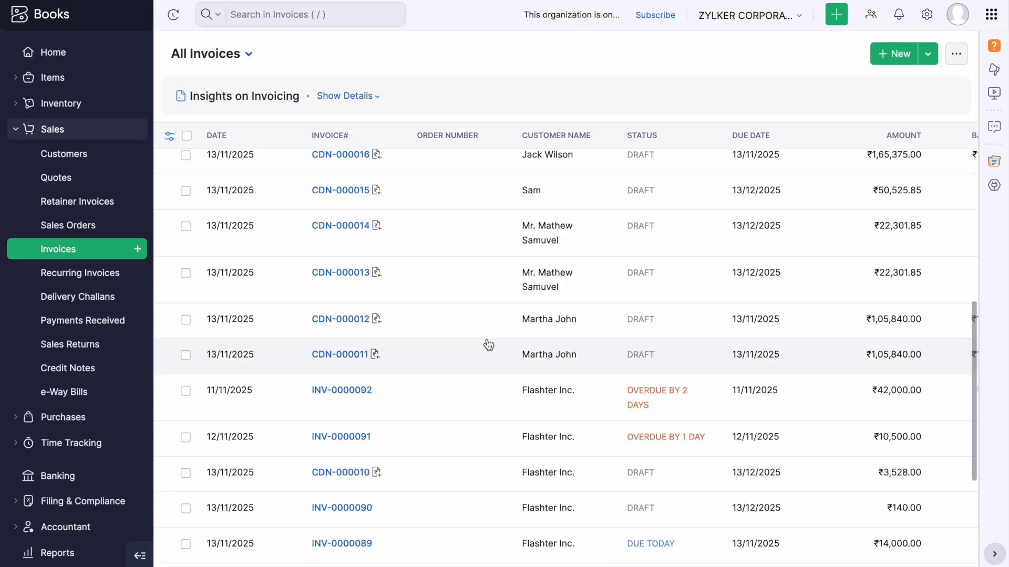
{"action": "left_click", "coordinate": [513, 340]}
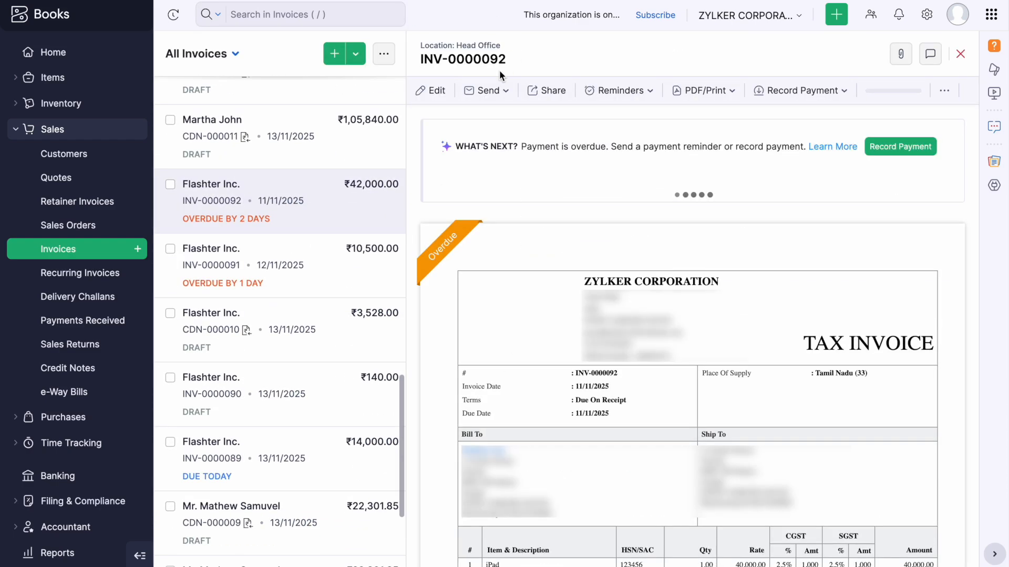
Compose the invoice's email via Send Email, check the updated body, then cancel.
{"action": "left_click", "coordinate": [500, 94]}
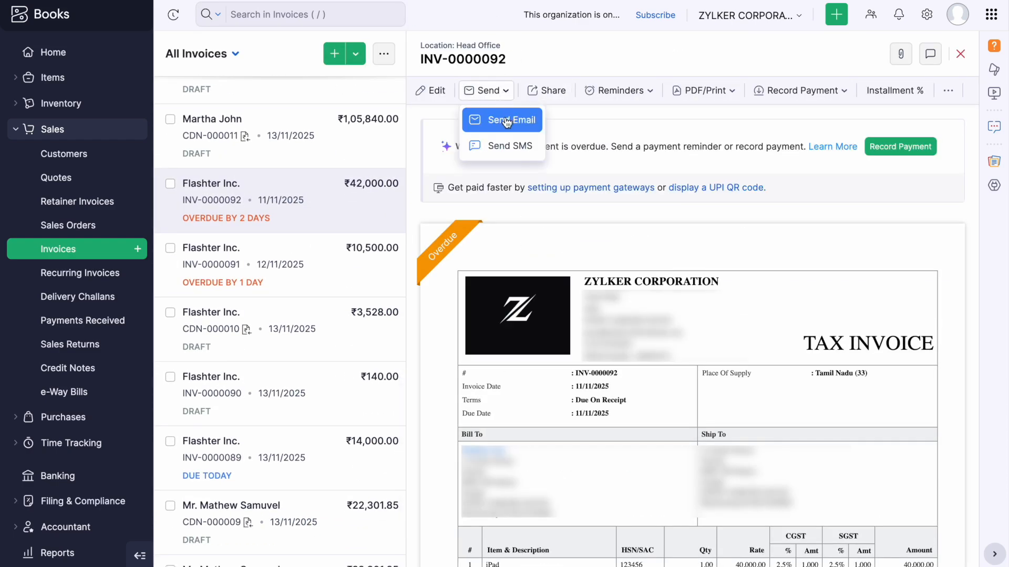
{"action": "left_click", "coordinate": [508, 120]}
{"action": "scroll", "coordinate": [667, 341], "scroll_direction": "down", "scroll_amount": 3}
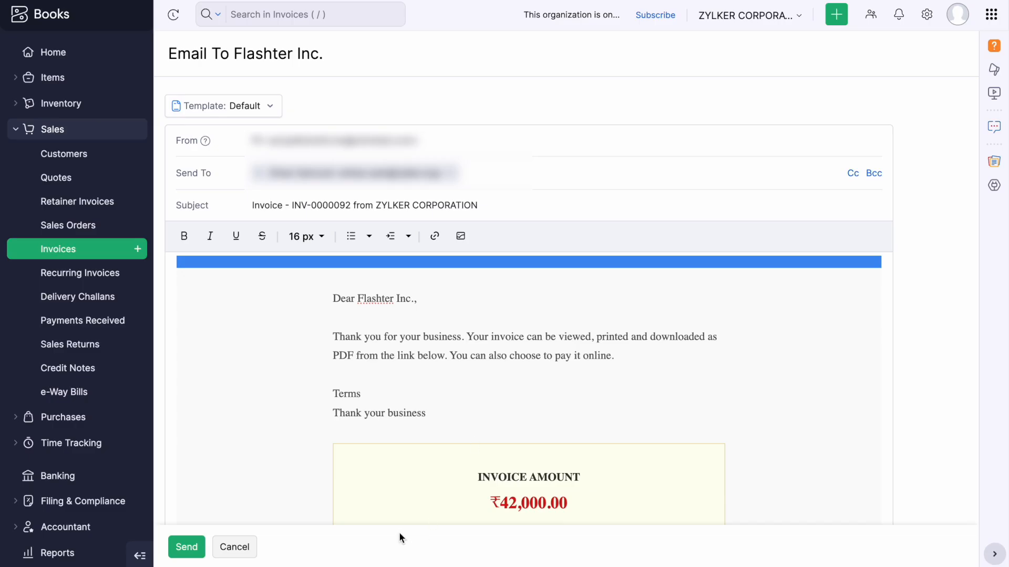
{"action": "left_click", "coordinate": [244, 546]}
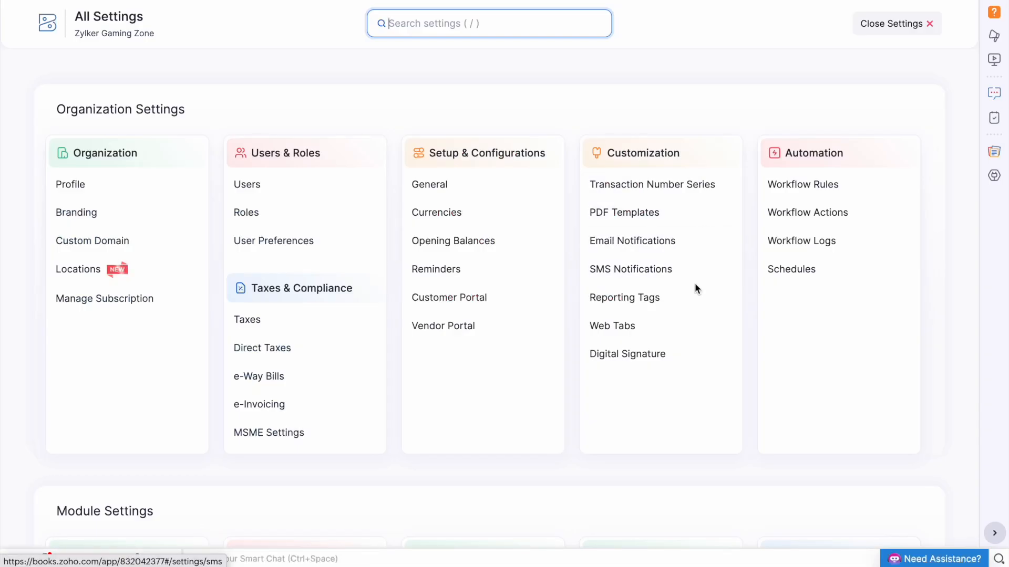
Start a new reporting tag named 'Department Section'.
{"action": "left_click", "coordinate": [679, 299]}
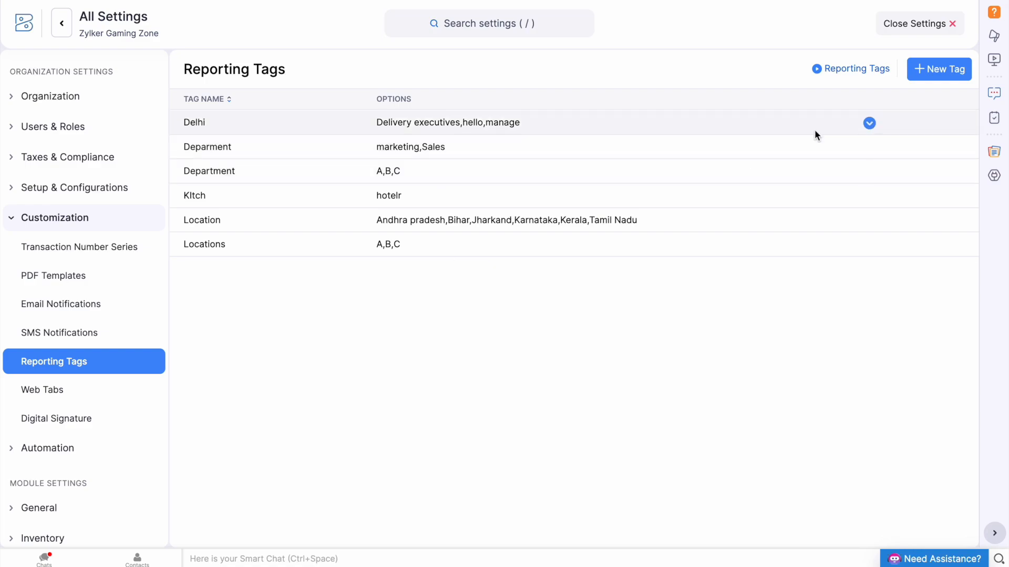
{"action": "left_click", "coordinate": [933, 74]}
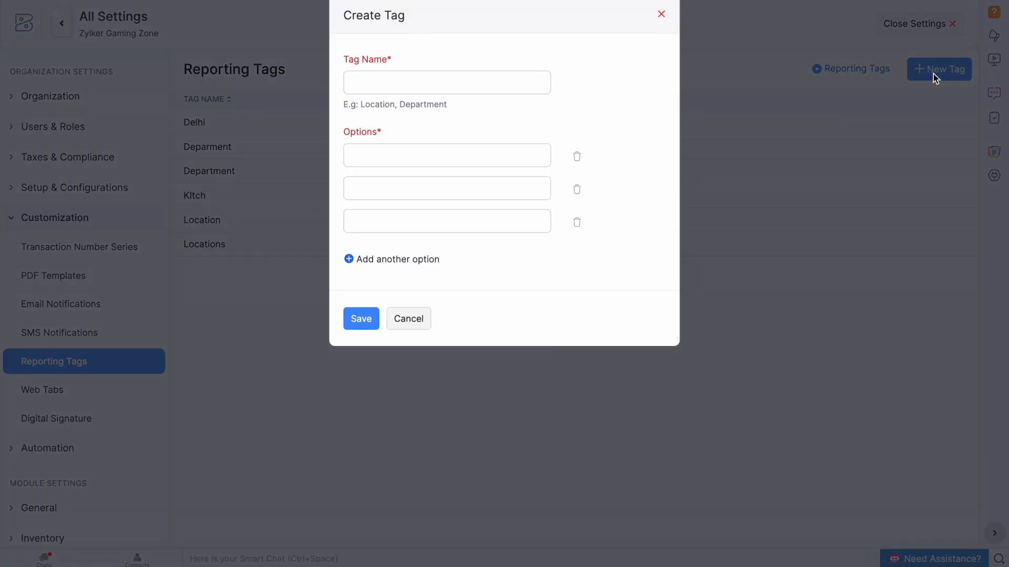
{"action": "left_click", "coordinate": [463, 82]}
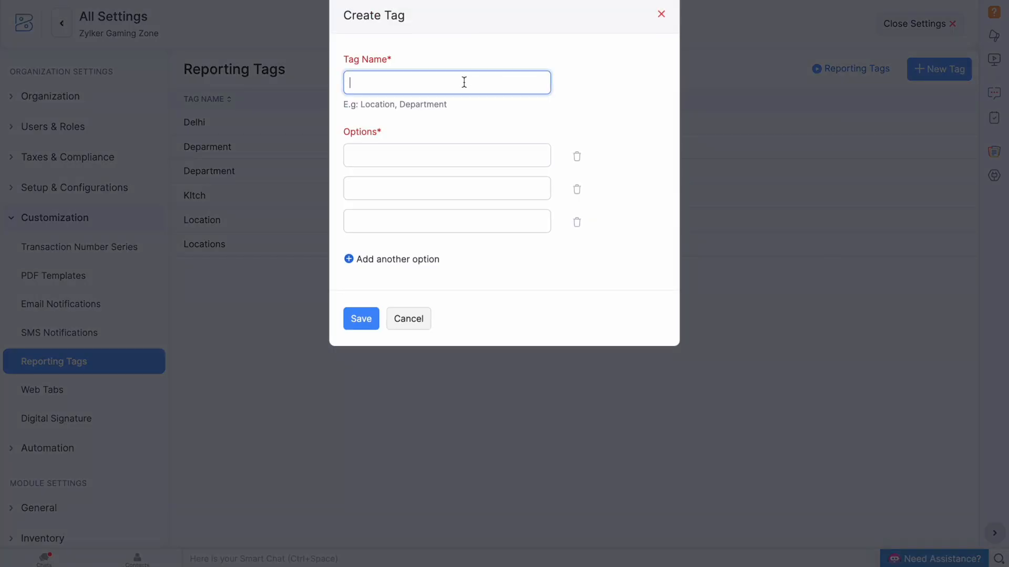
{"action": "type", "text": "Department Section"}
Give the tag options Sales, Marketing and Support, then save it.
{"action": "left_click", "coordinate": [440, 151]}
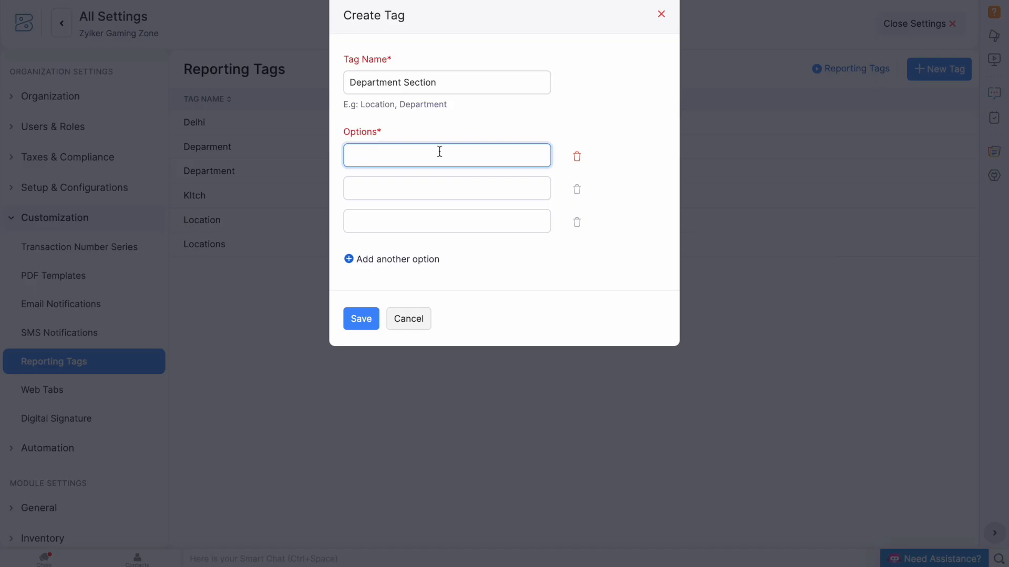
{"action": "type", "text": "Sales"}
{"action": "left_click", "coordinate": [388, 189]}
{"action": "type", "text": "Marke"}
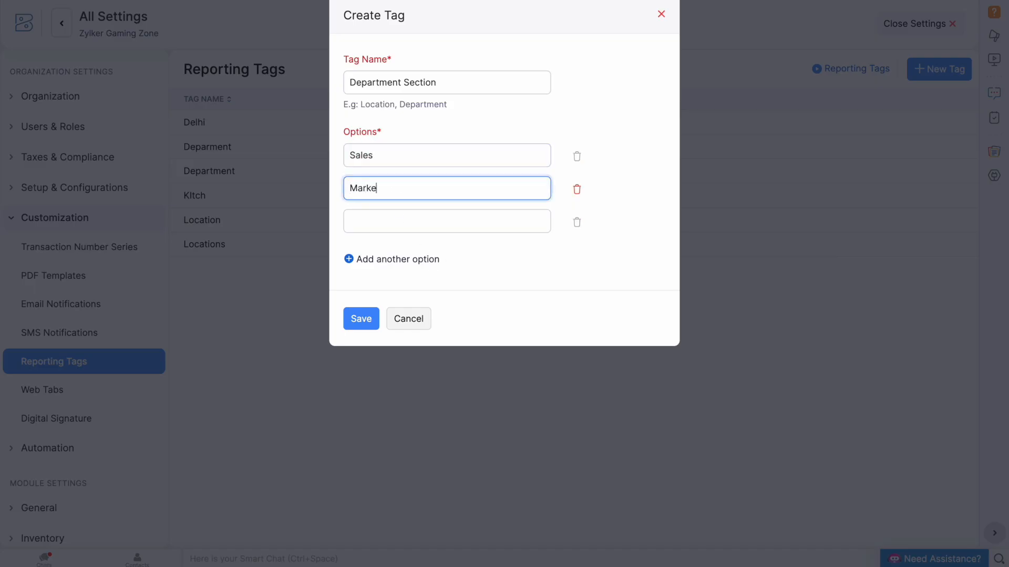
{"action": "type", "text": "ting"}
{"action": "left_click", "coordinate": [410, 216]}
{"action": "type", "text": "Su"}
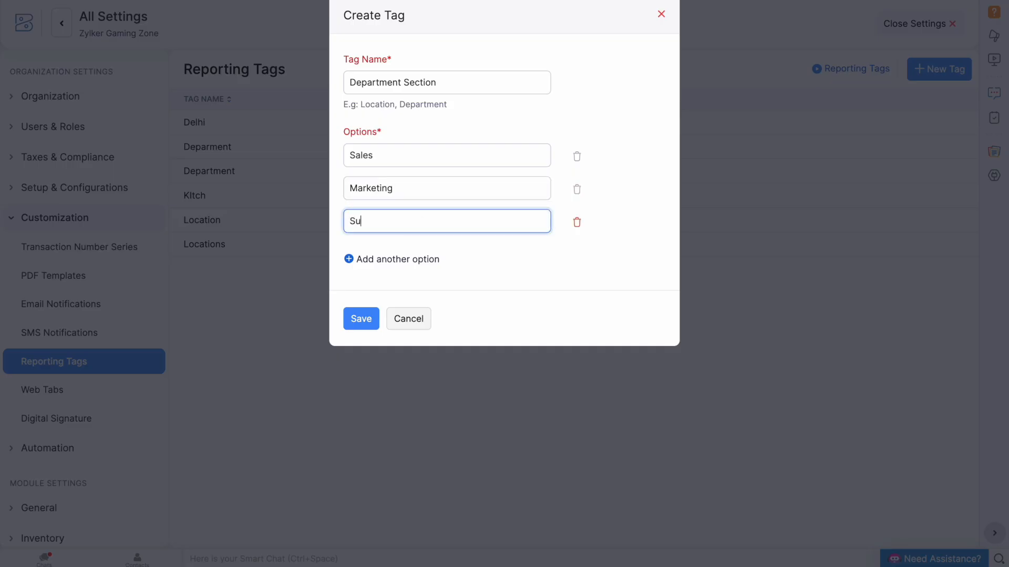
{"action": "type", "text": "pport"}
{"action": "left_click", "coordinate": [413, 259]}
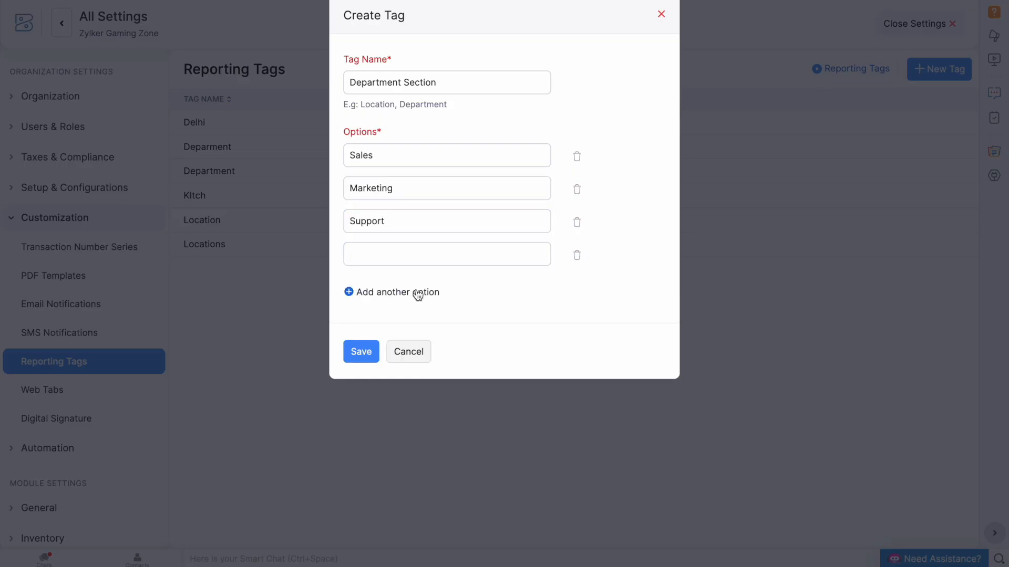
{"action": "left_click", "coordinate": [577, 257]}
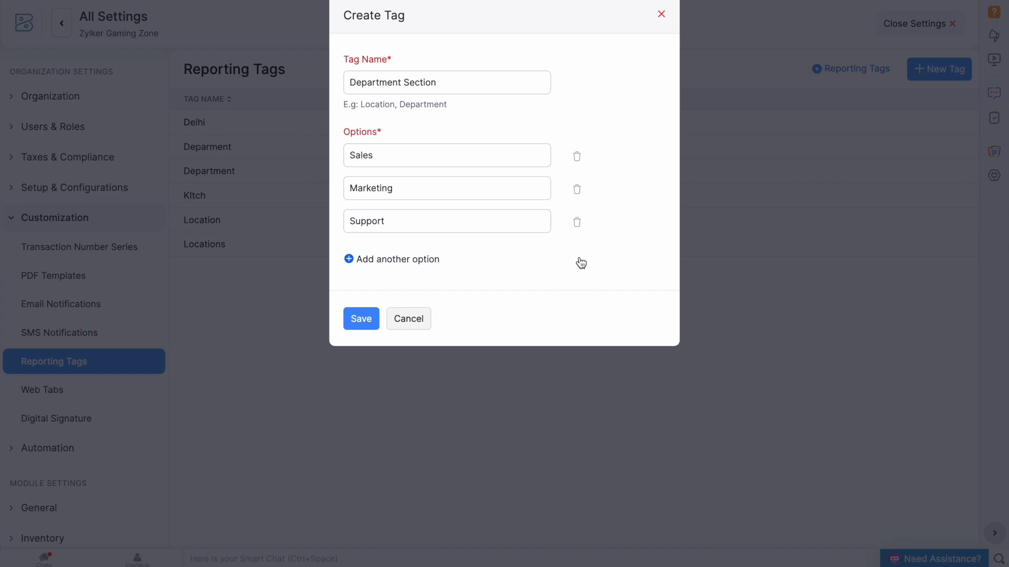
{"action": "left_click", "coordinate": [368, 323]}
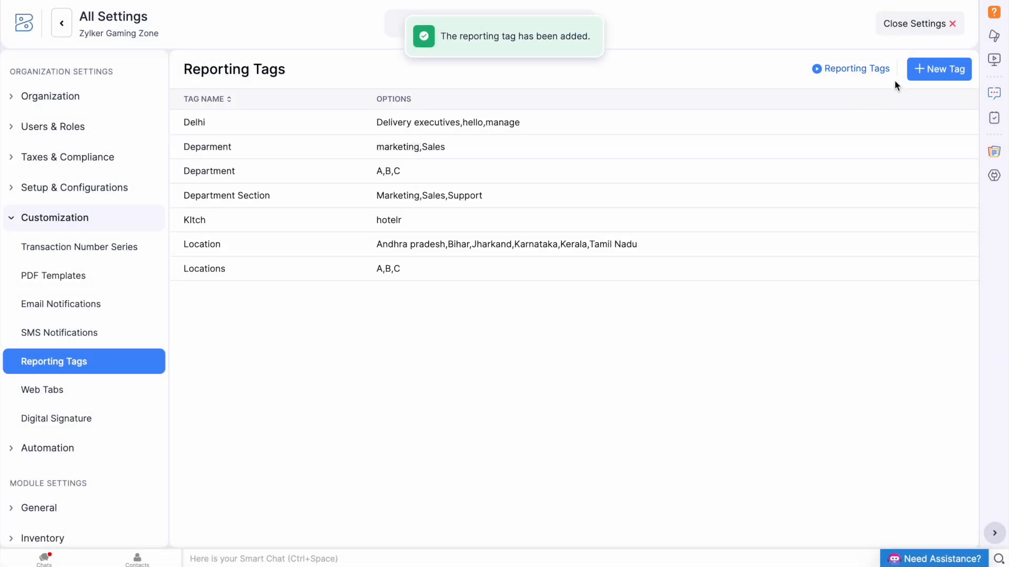
Start a new invoice from the Sales > Invoices module.
{"action": "left_click", "coordinate": [909, 25]}
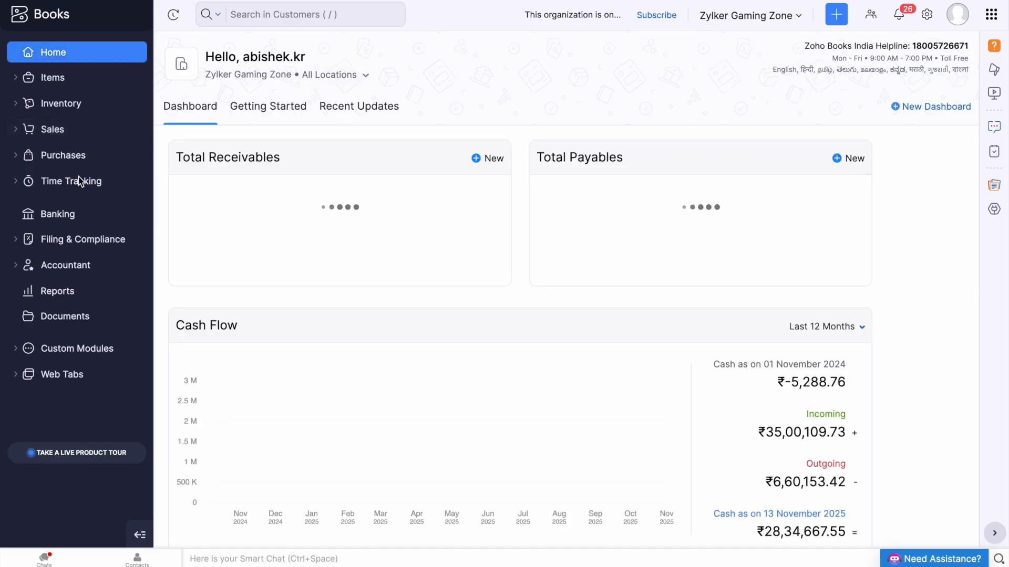
{"action": "left_click", "coordinate": [63, 135]}
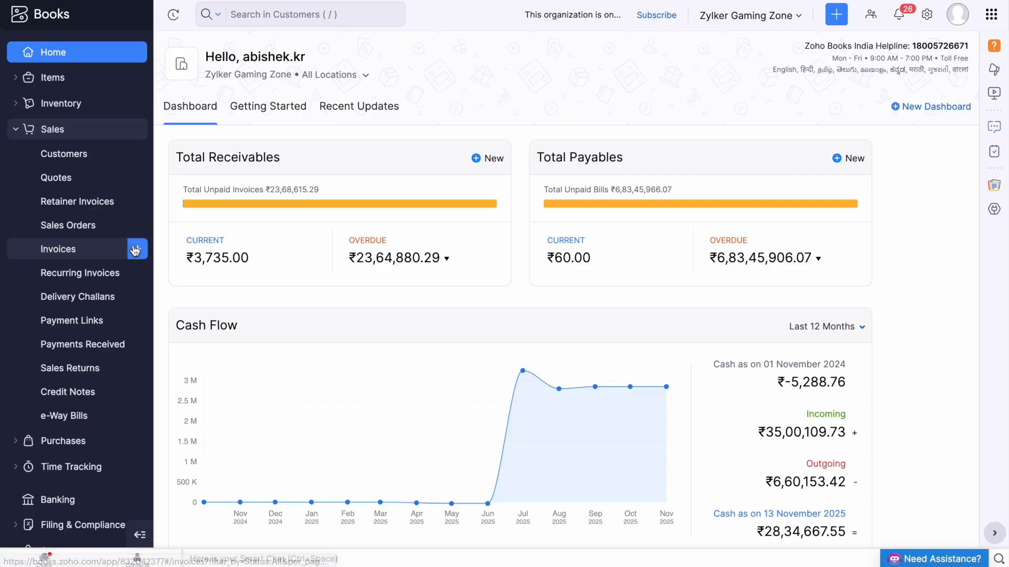
{"action": "left_click", "coordinate": [136, 249]}
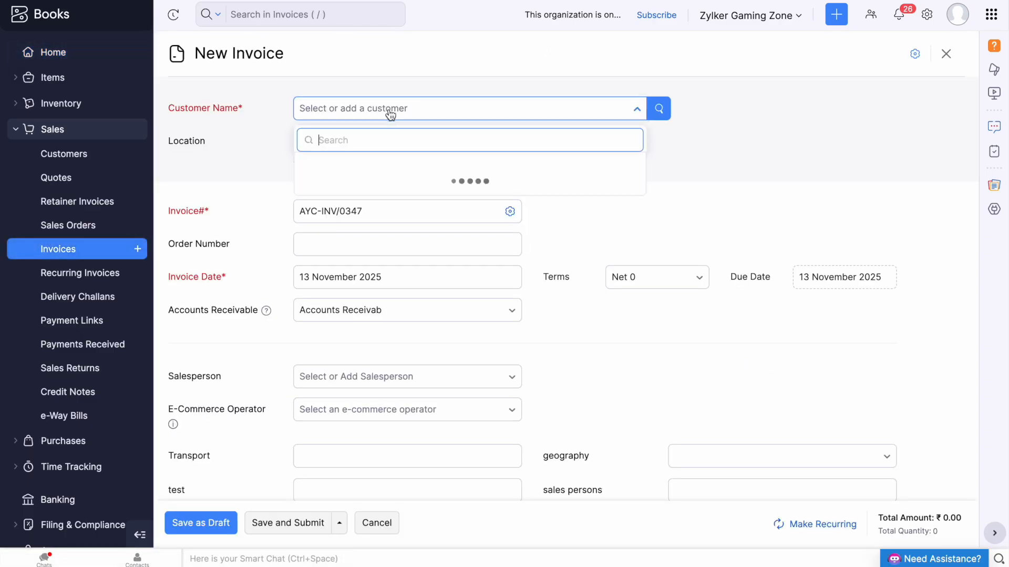
Pick the customer and add 21122Note pad as the first line item.
{"action": "left_click", "coordinate": [433, 164]}
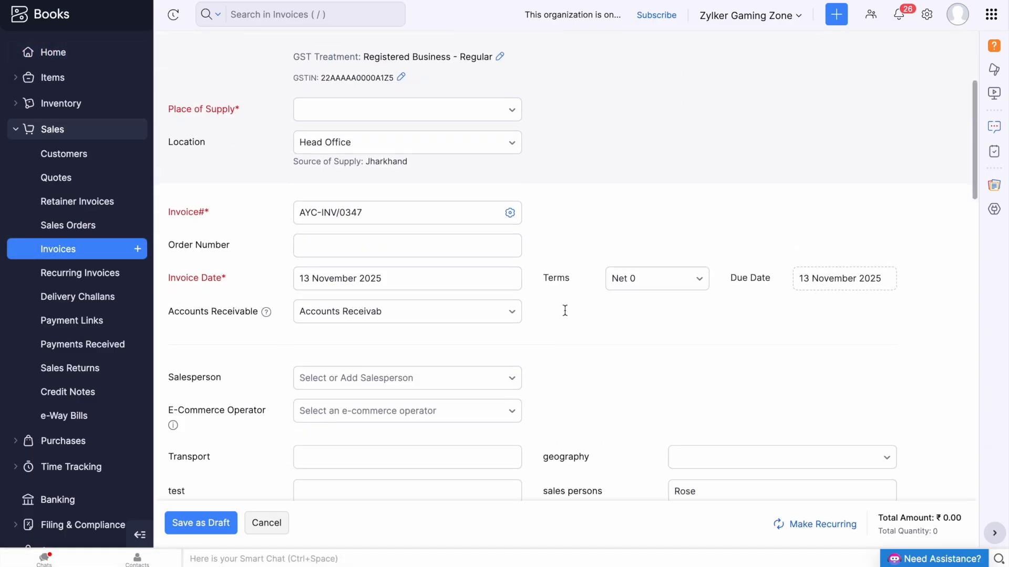
{"action": "scroll", "coordinate": [564, 310], "scroll_direction": "down", "scroll_amount": 9}
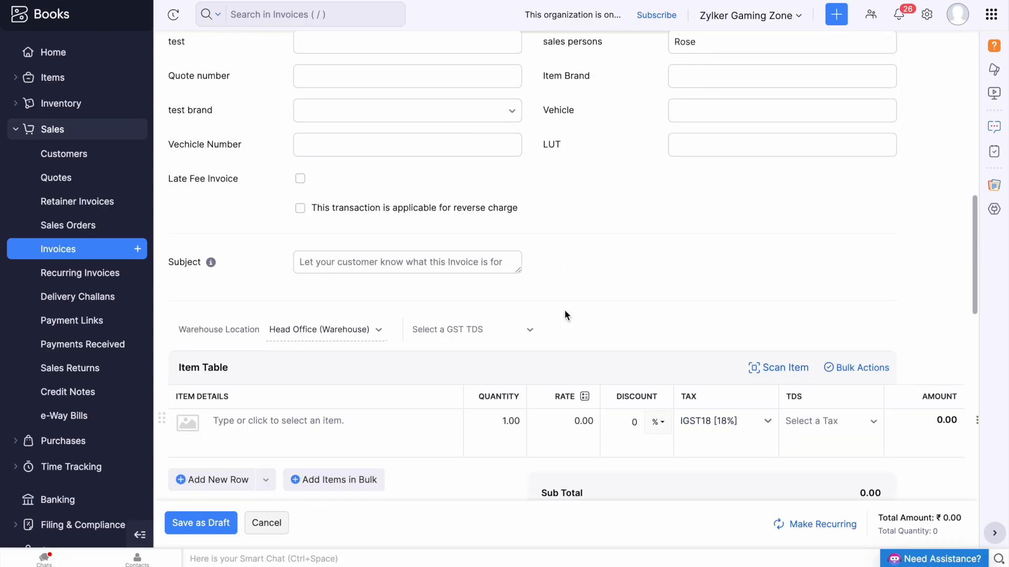
{"action": "scroll", "coordinate": [562, 314], "scroll_direction": "down", "scroll_amount": 2}
{"action": "left_click", "coordinate": [396, 322]}
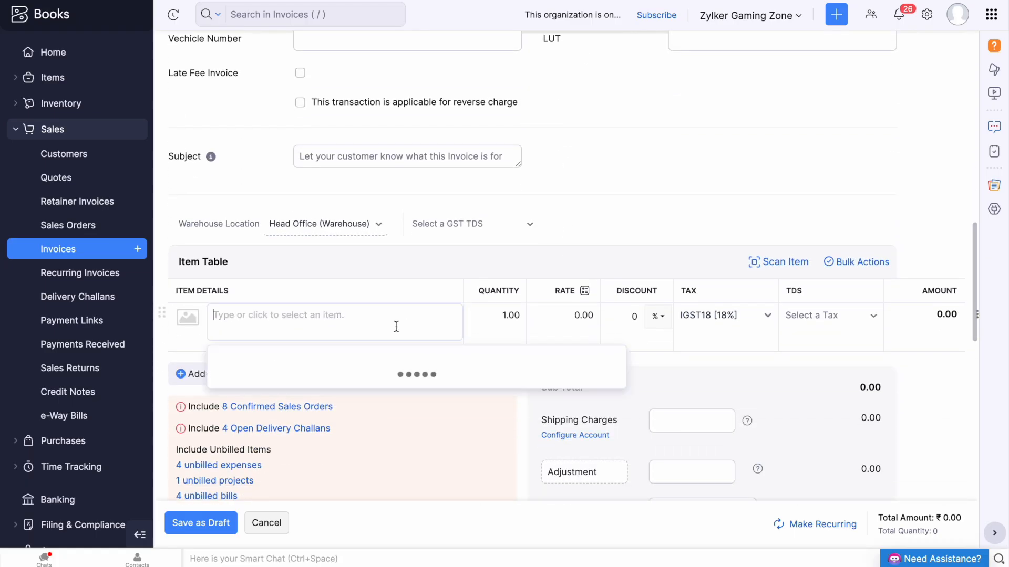
{"action": "left_click", "coordinate": [394, 366]}
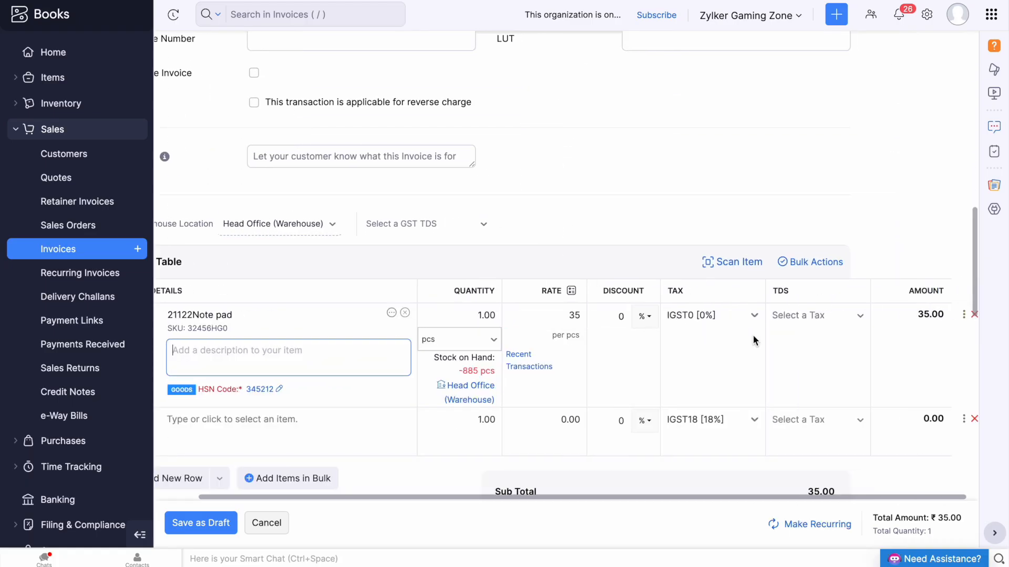
Set the line item's Department Section reporting tag to Marketing and save.
{"action": "left_click", "coordinate": [965, 317]}
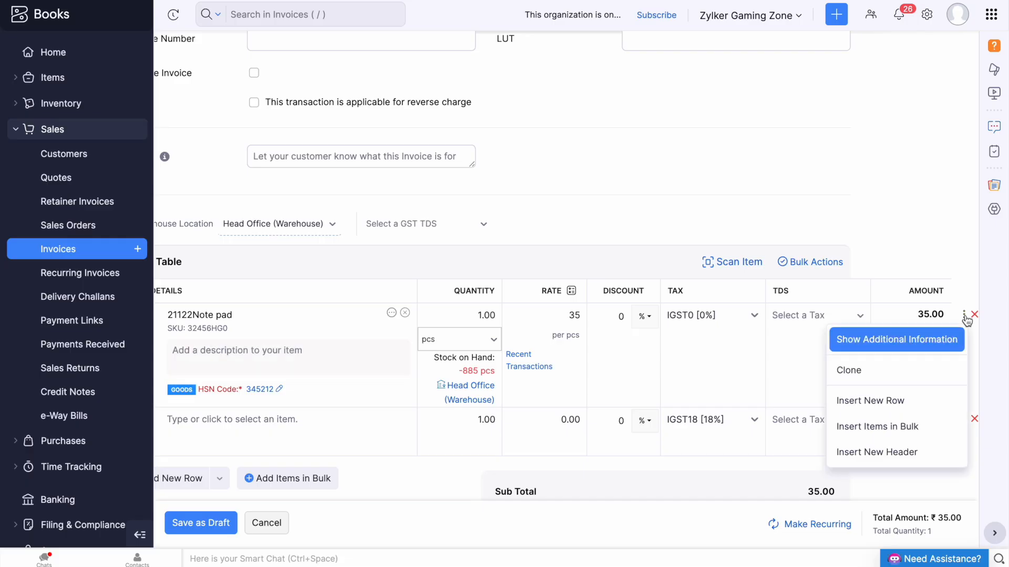
{"action": "left_click", "coordinate": [925, 338]}
{"action": "scroll", "coordinate": [720, 381], "scroll_direction": "left", "scroll_amount": 1}
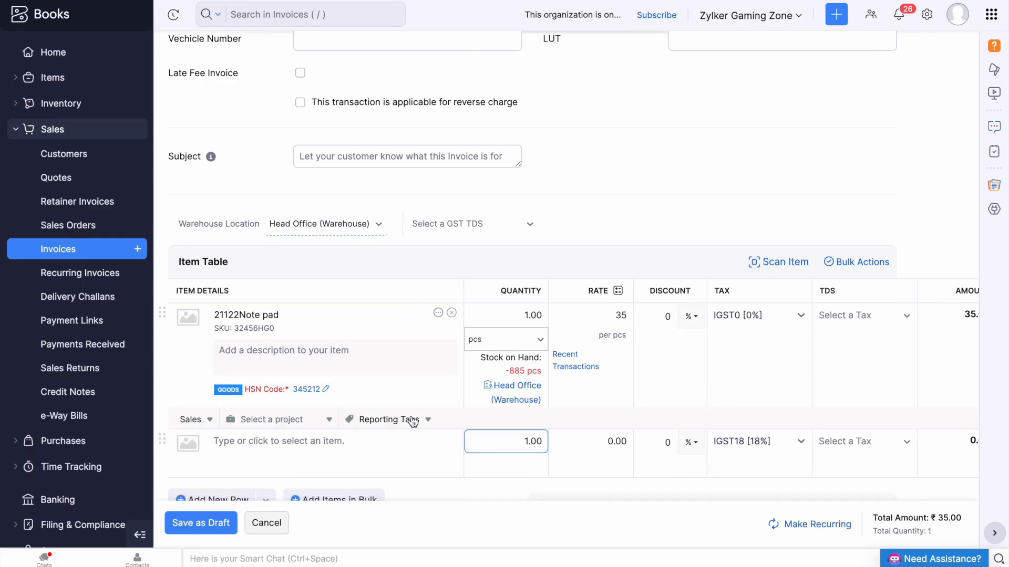
{"action": "left_click", "coordinate": [401, 420]}
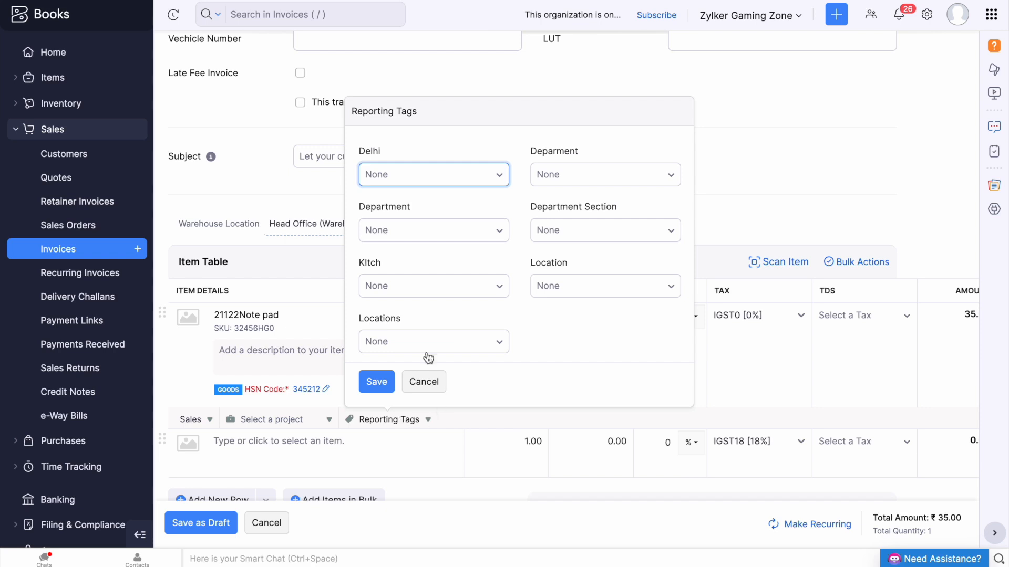
{"action": "left_click", "coordinate": [401, 181]}
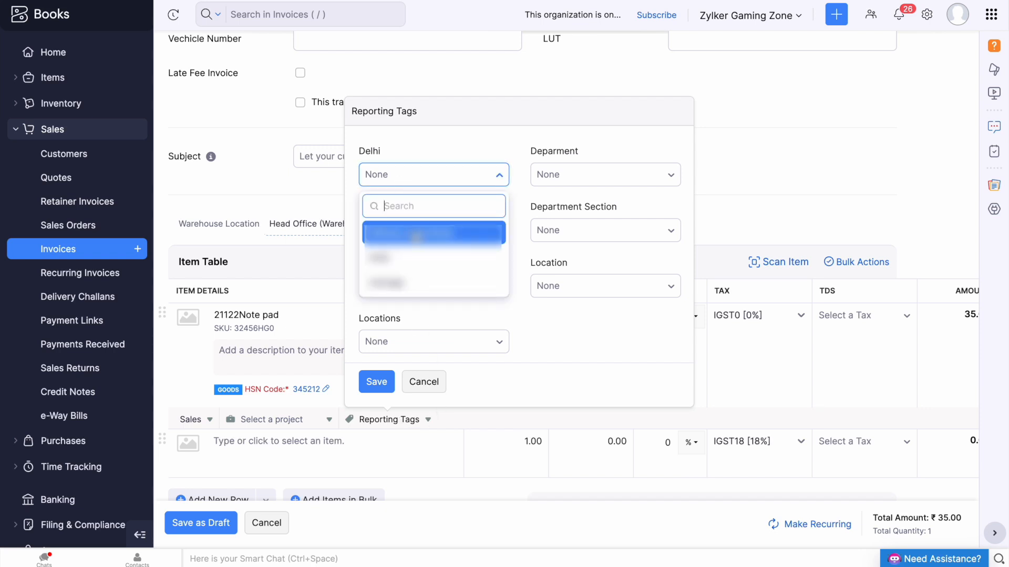
{"action": "left_click", "coordinate": [466, 342]}
{"action": "left_click", "coordinate": [597, 239]}
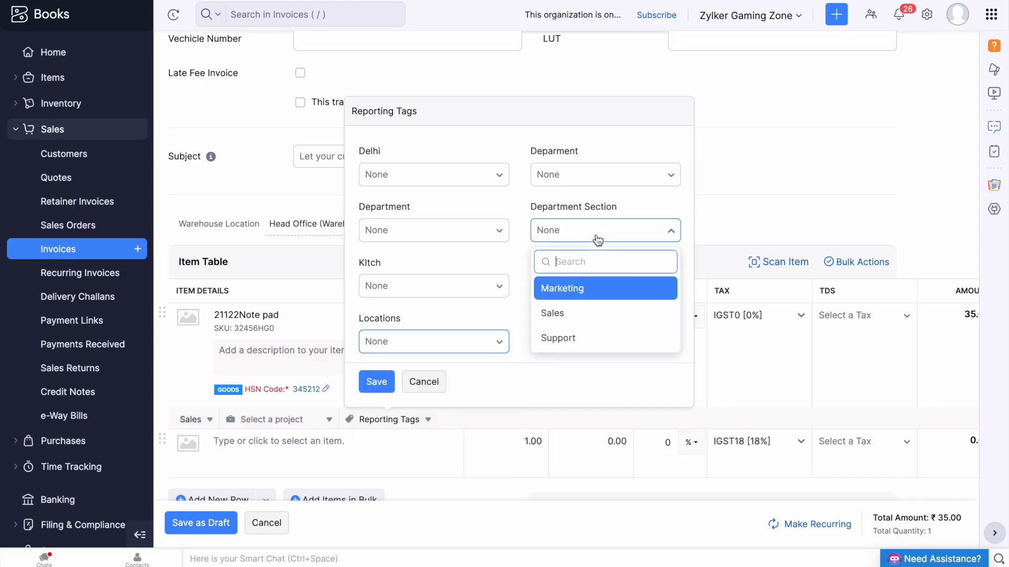
{"action": "left_click", "coordinate": [604, 288]}
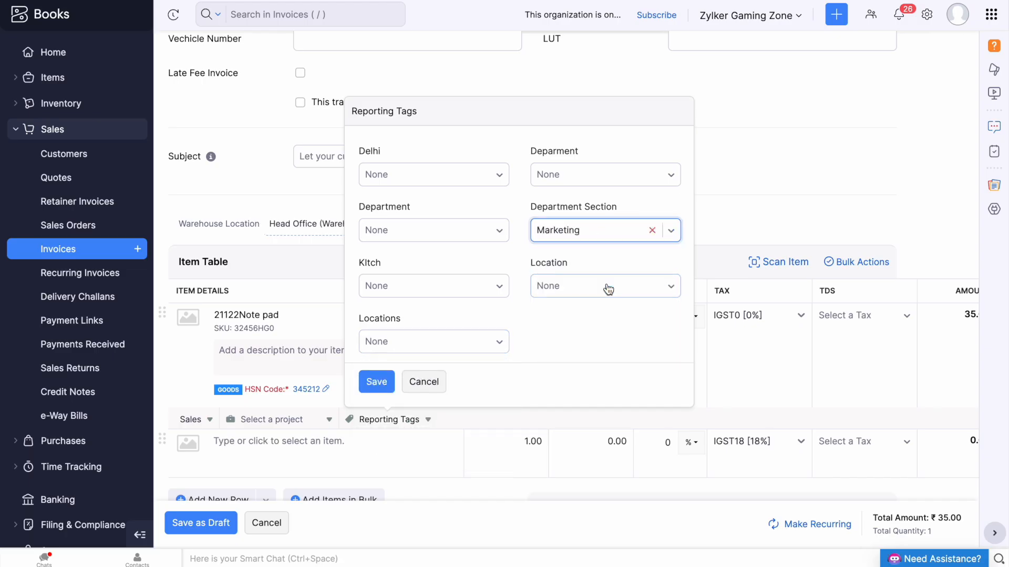
{"action": "left_click", "coordinate": [378, 381]}
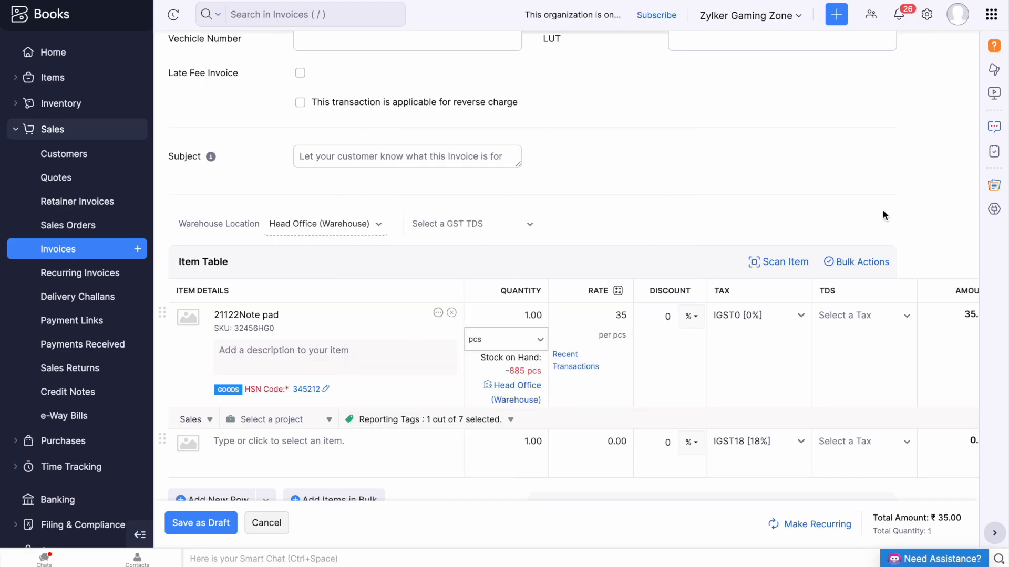
Switch on bulk updating of line items for the invoice rows.
{"action": "left_click", "coordinate": [791, 326]}
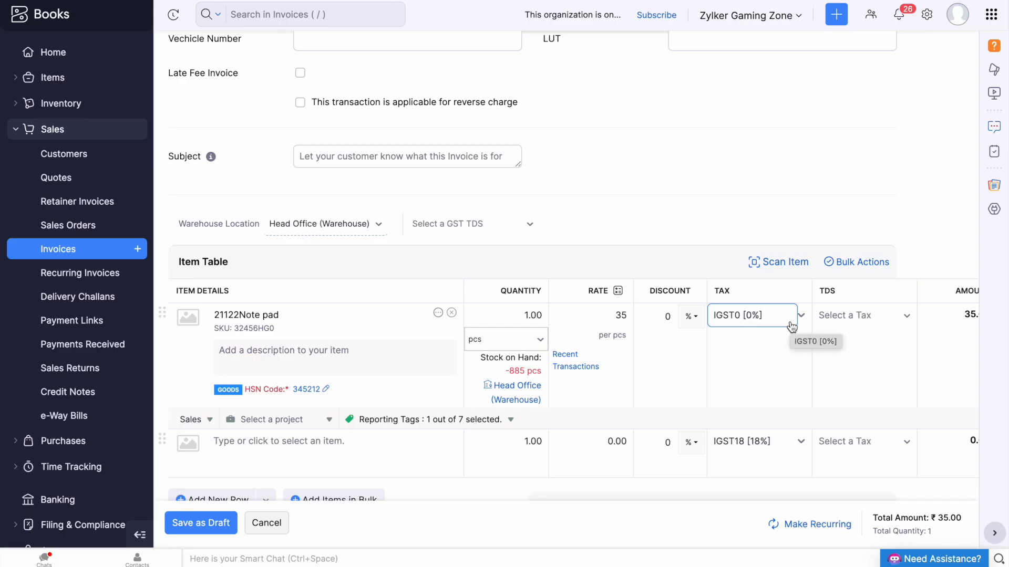
{"action": "left_click", "coordinate": [855, 264]}
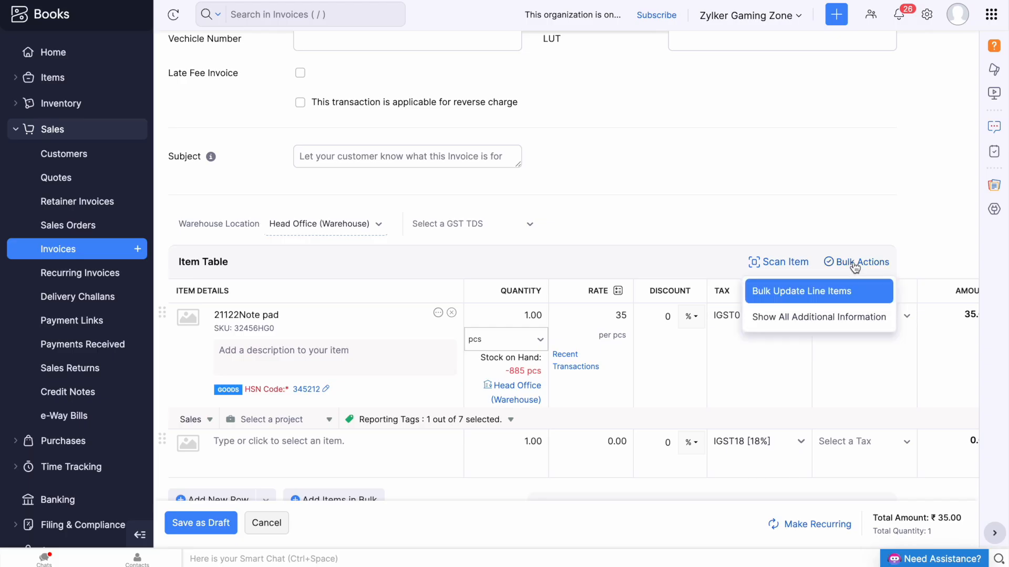
{"action": "left_click", "coordinate": [843, 292]}
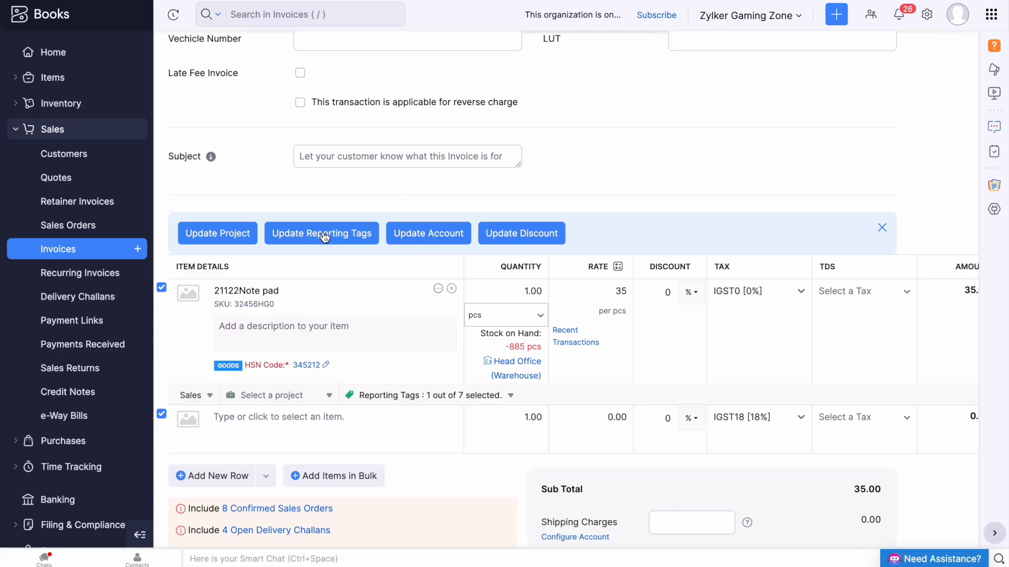
{"action": "scroll", "coordinate": [909, 144], "scroll_direction": "up", "scroll_amount": 7}
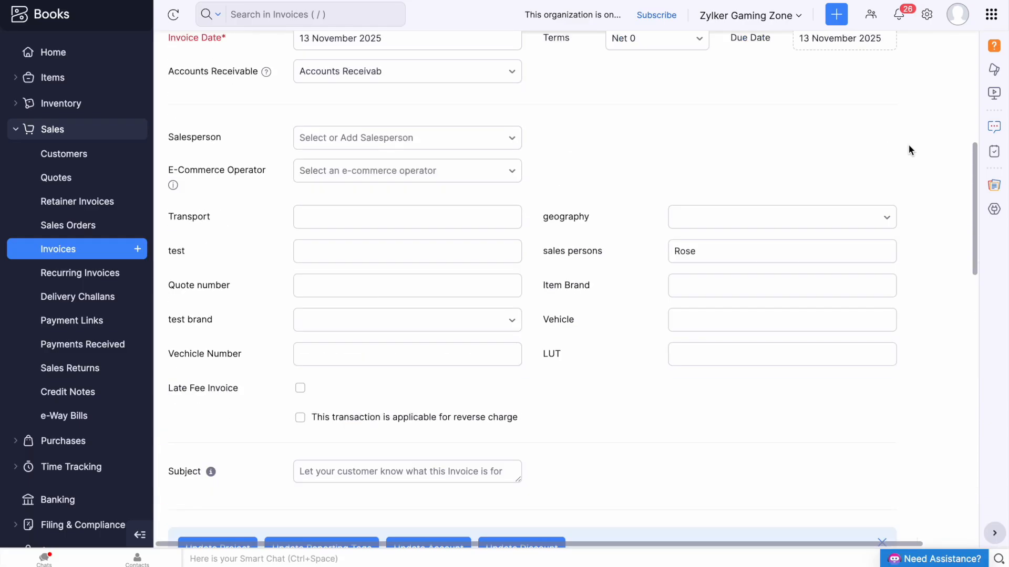
{"action": "scroll", "coordinate": [880, 130], "scroll_direction": "up", "scroll_amount": 7}
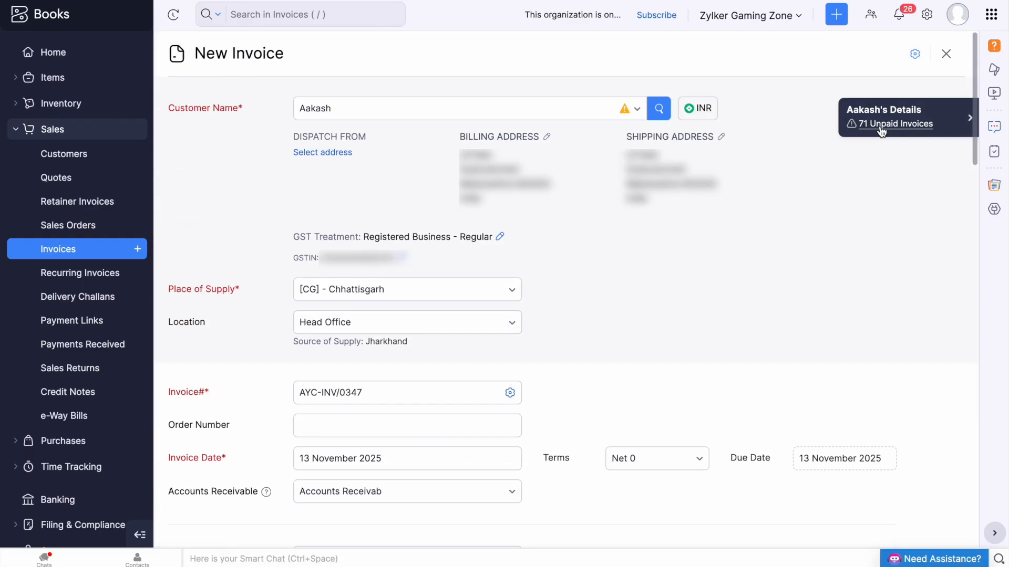
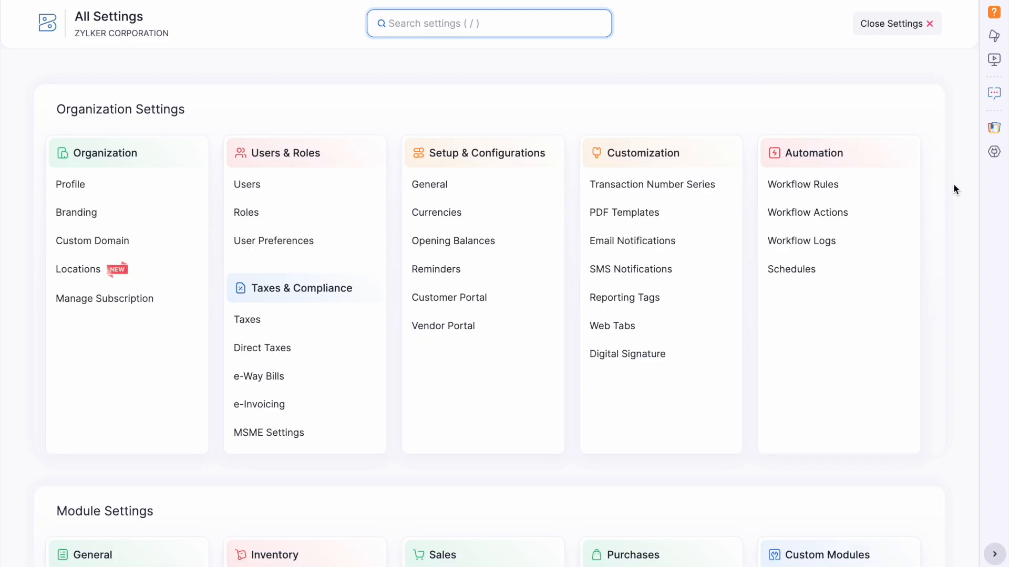
Open the Invoices settings' Validation Rules tab and start a new validation rule.
{"action": "scroll", "coordinate": [750, 363], "scroll_direction": "down", "scroll_amount": 3}
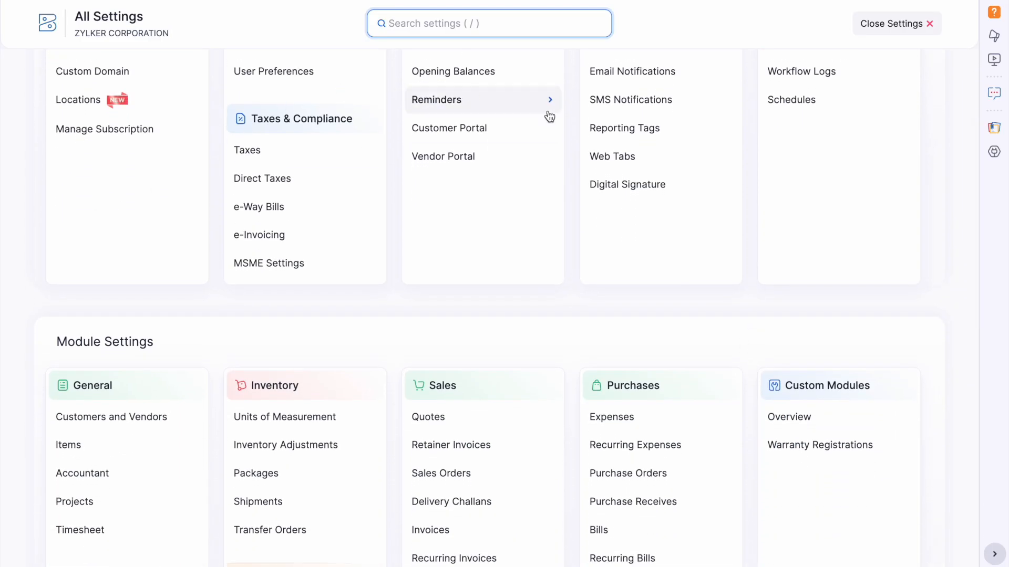
{"action": "scroll", "coordinate": [663, 305], "scroll_direction": "down", "scroll_amount": 1}
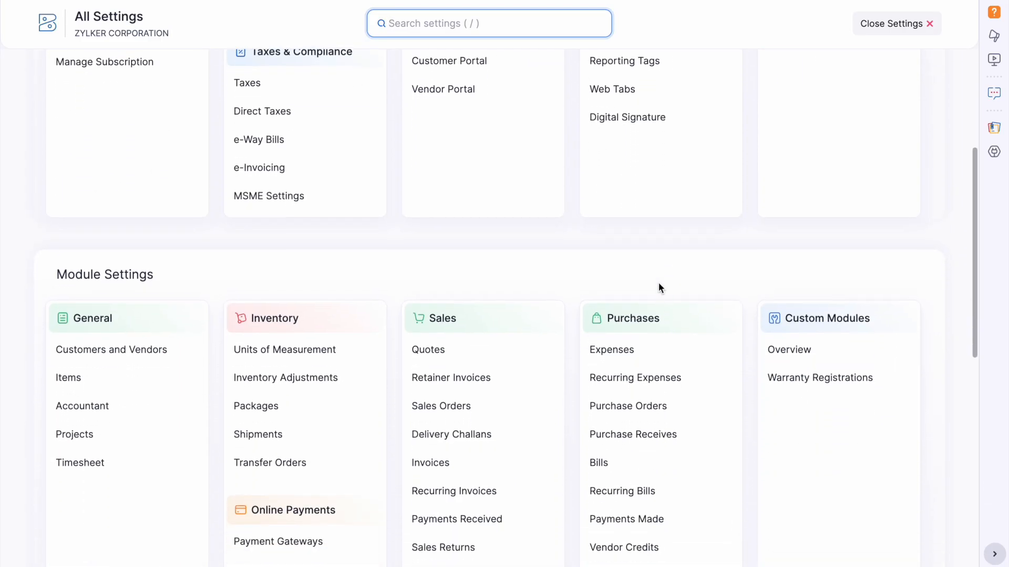
{"action": "left_click", "coordinate": [450, 470]}
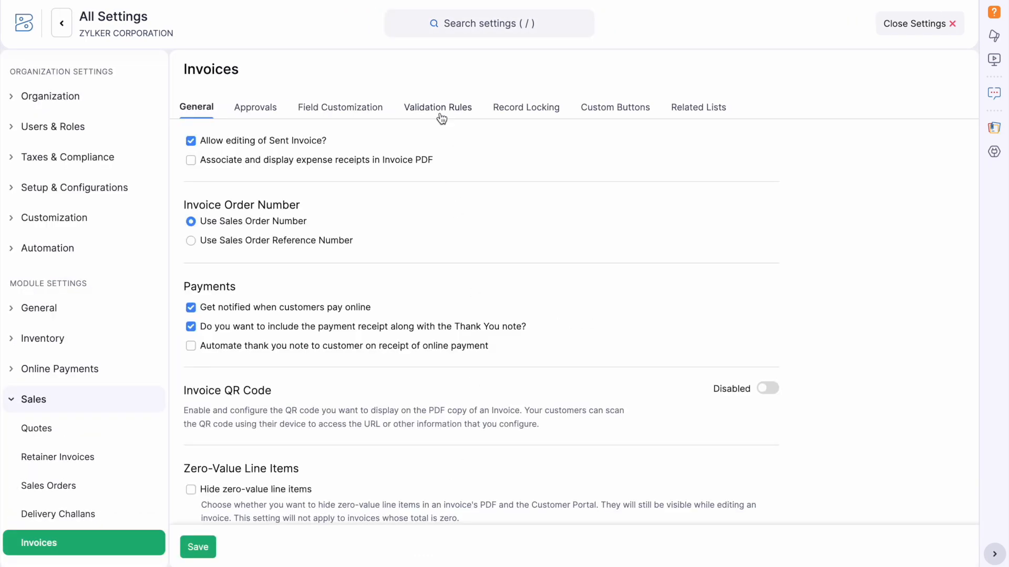
{"action": "left_click", "coordinate": [439, 107]}
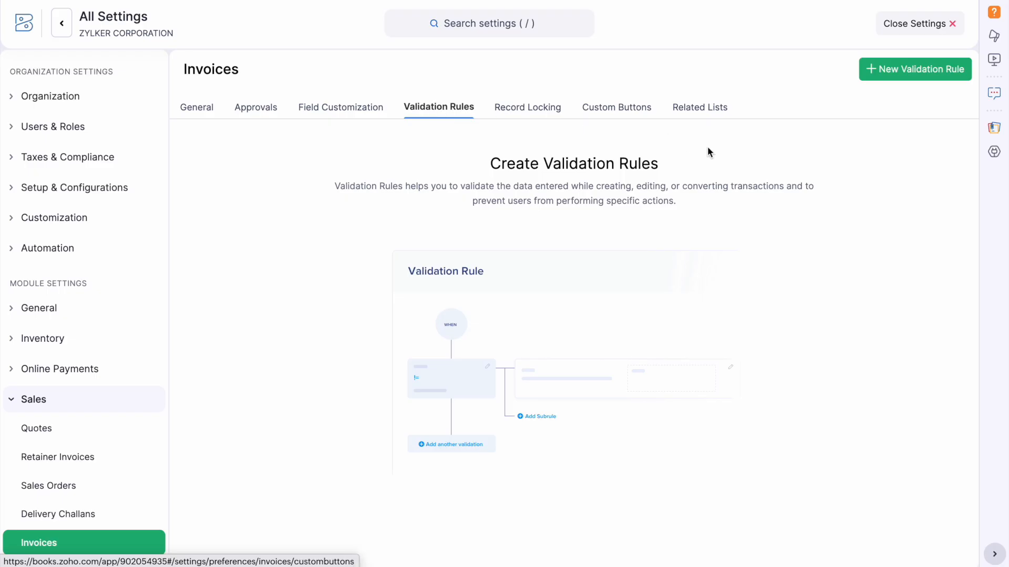
{"action": "left_click", "coordinate": [878, 71]}
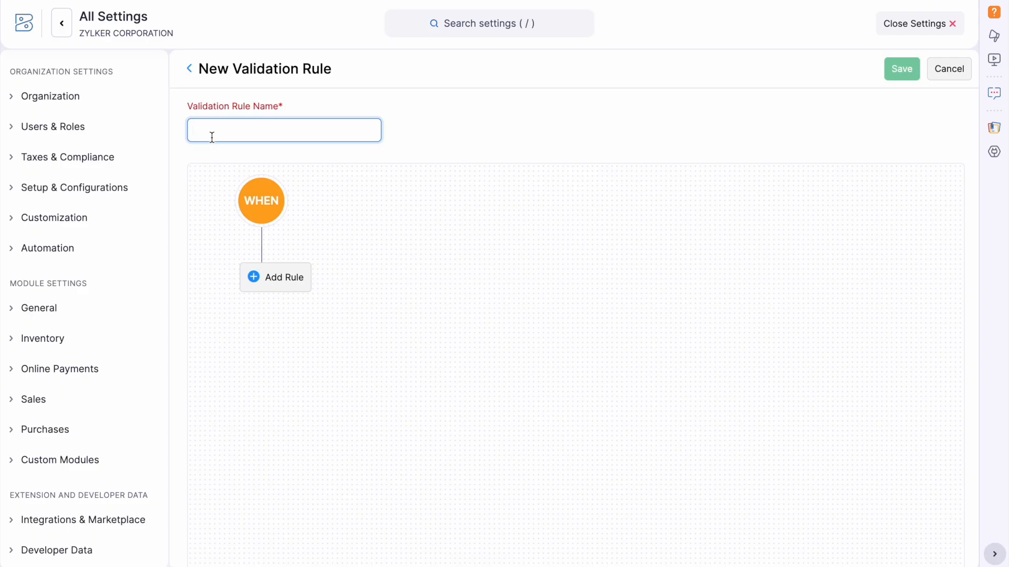
Name the rule 'Discount' and add Rule 1 with condition Total < 10000.
{"action": "type", "text": "Discount"}
{"action": "left_click", "coordinate": [279, 278]}
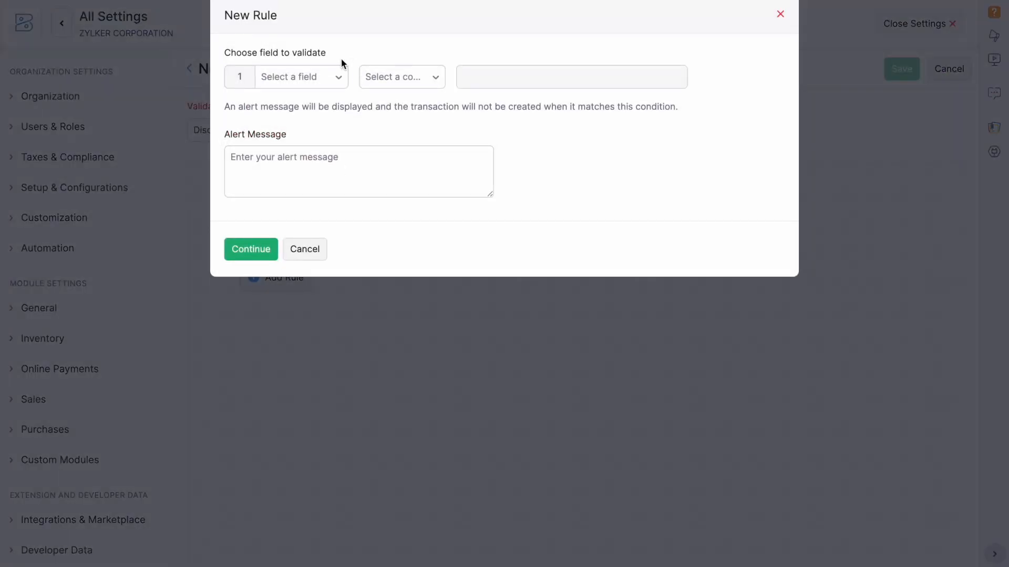
{"action": "left_click", "coordinate": [331, 76]}
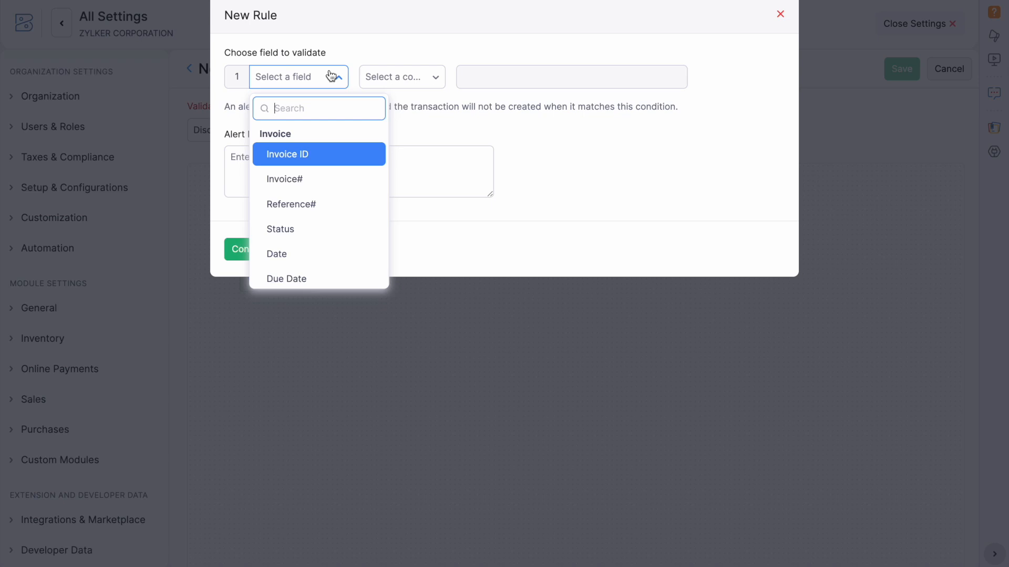
{"action": "type", "text": "total"}
{"action": "left_click", "coordinate": [327, 156]}
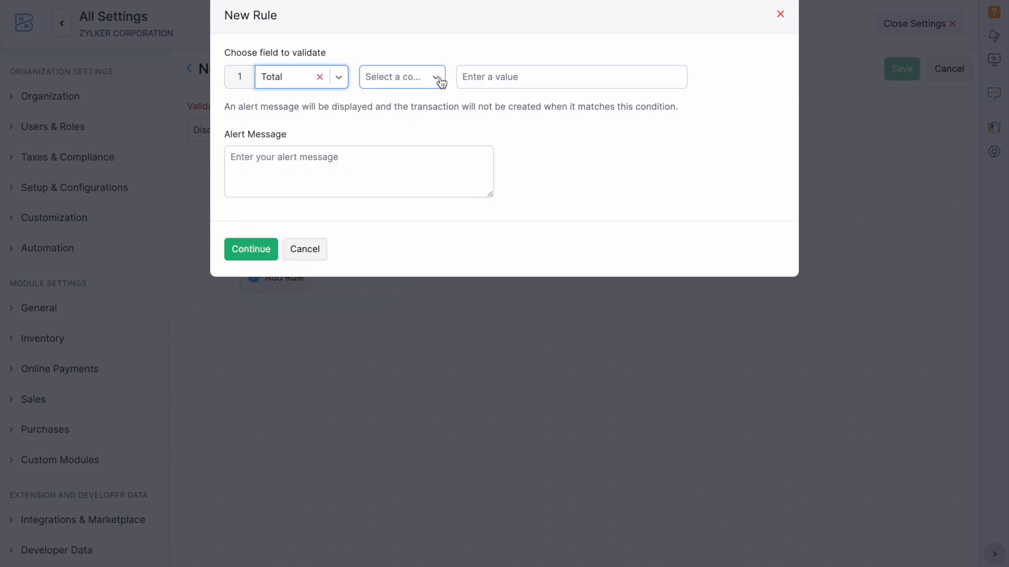
{"action": "left_click", "coordinate": [440, 82]}
{"action": "left_click", "coordinate": [405, 182]}
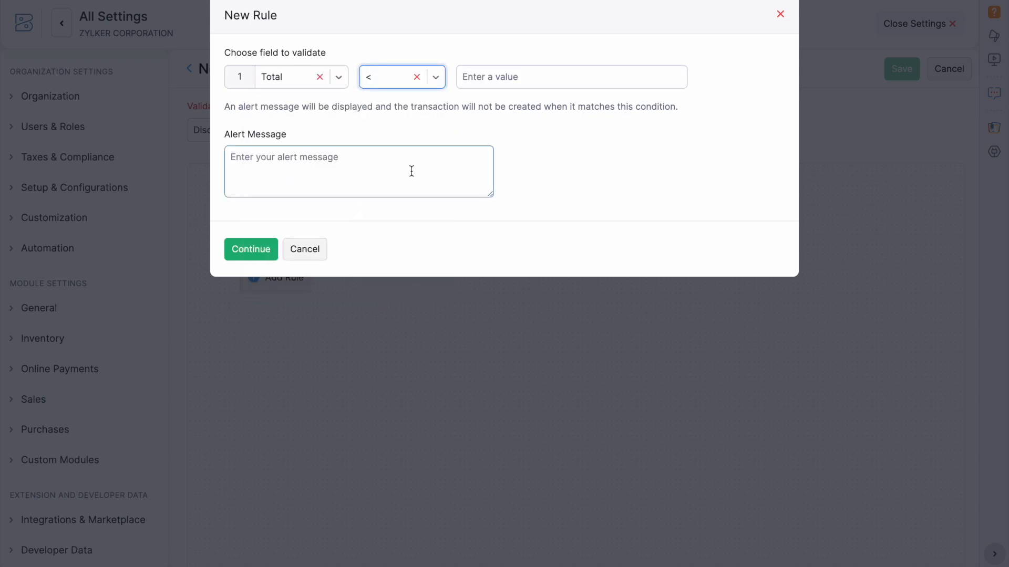
{"action": "left_click", "coordinate": [518, 76]}
{"action": "type", "text": "100"}
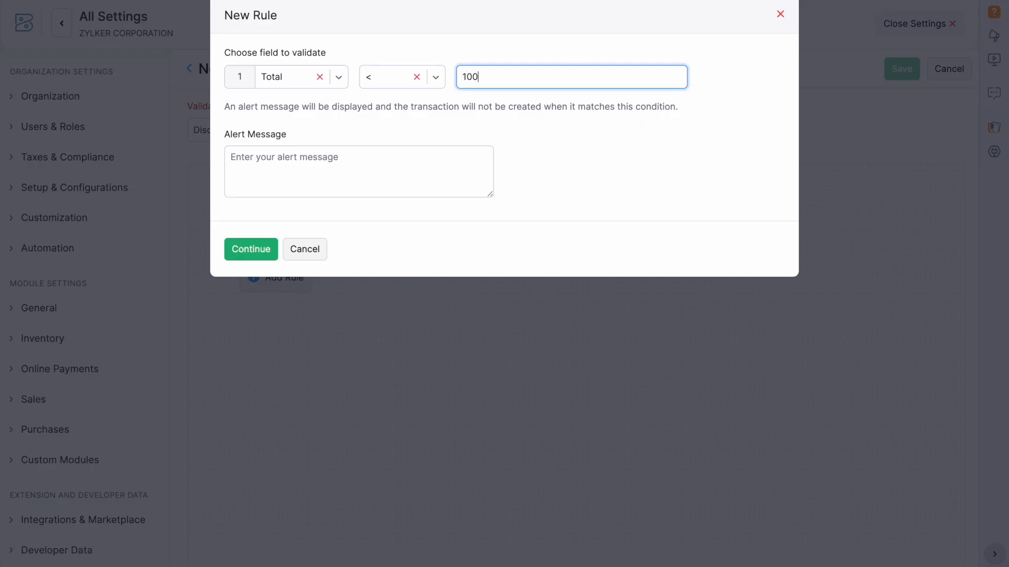
{"action": "type", "text": "00"}
{"action": "left_click", "coordinate": [259, 254]}
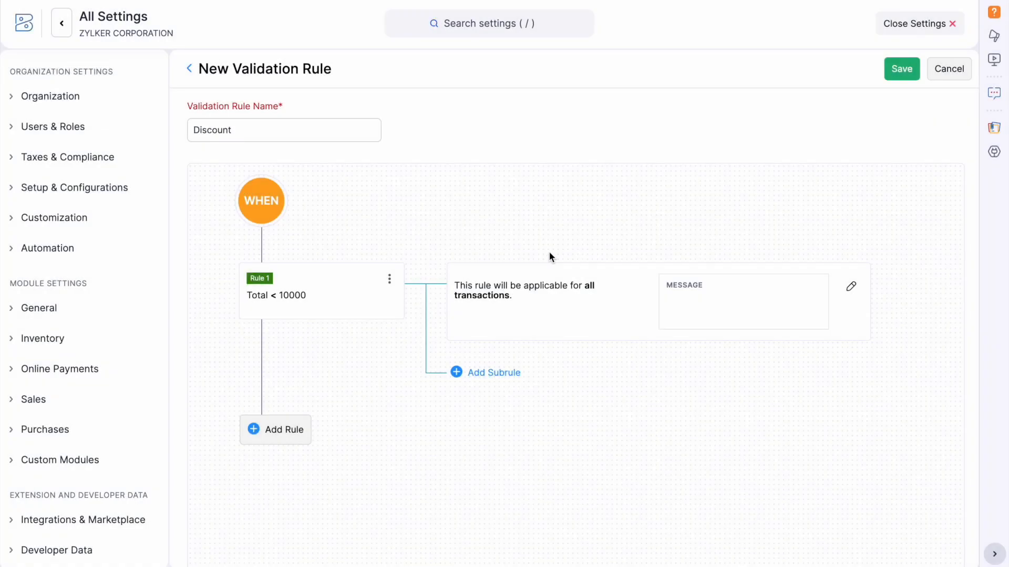
Give the rule a subrule based on specific criteria: Discount (%) >= 10.
{"action": "left_click", "coordinate": [852, 288]}
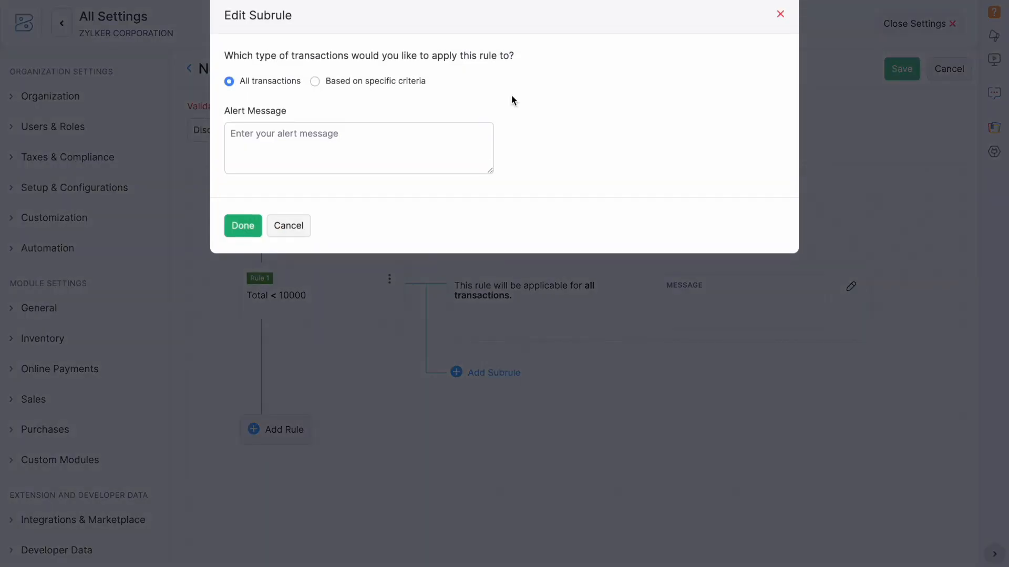
{"action": "left_click", "coordinate": [316, 82]}
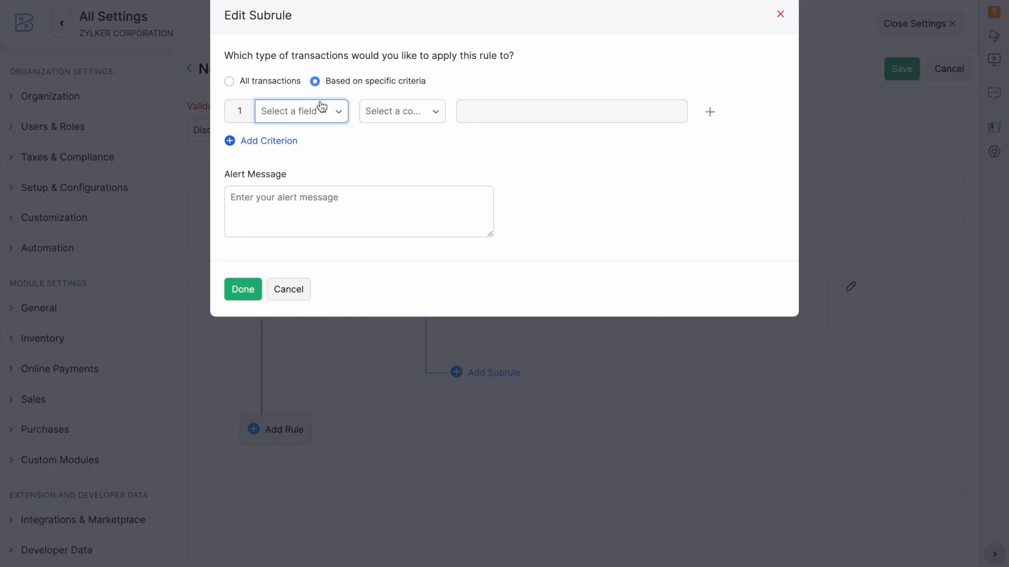
{"action": "left_click", "coordinate": [322, 108]}
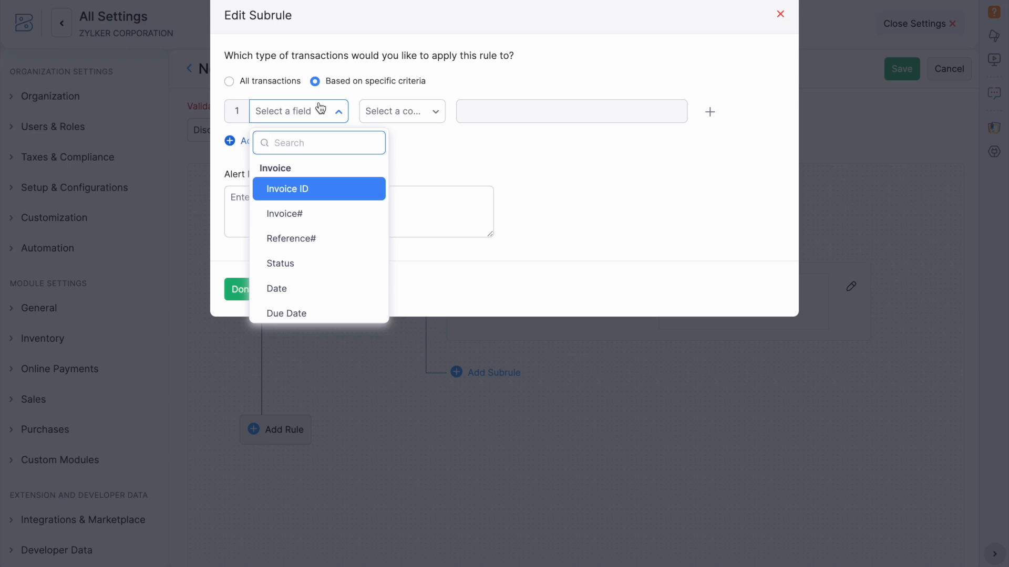
{"action": "scroll", "coordinate": [355, 188], "scroll_direction": "down", "scroll_amount": 1}
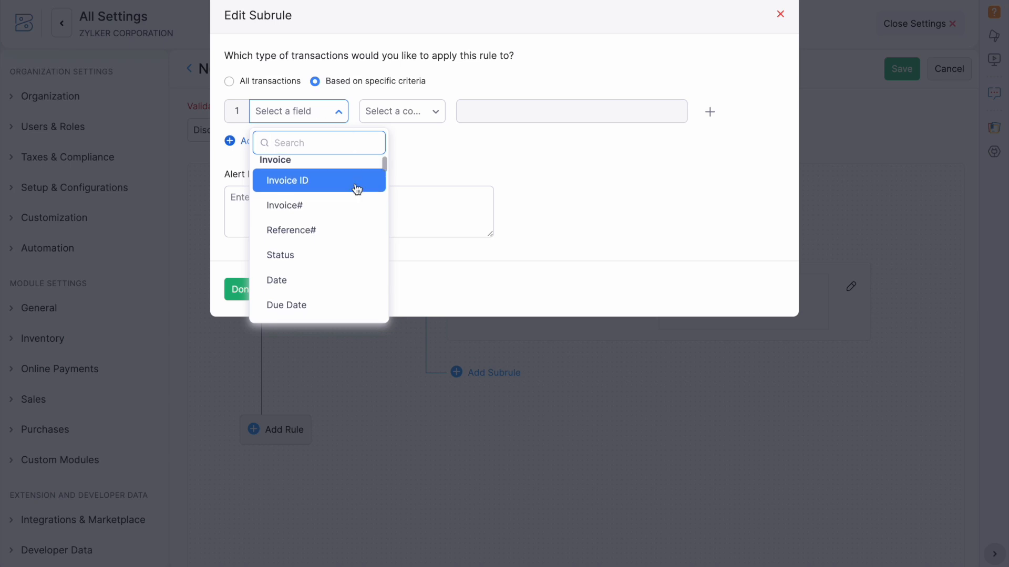
{"action": "scroll", "coordinate": [354, 166], "scroll_direction": "up", "scroll_amount": 1}
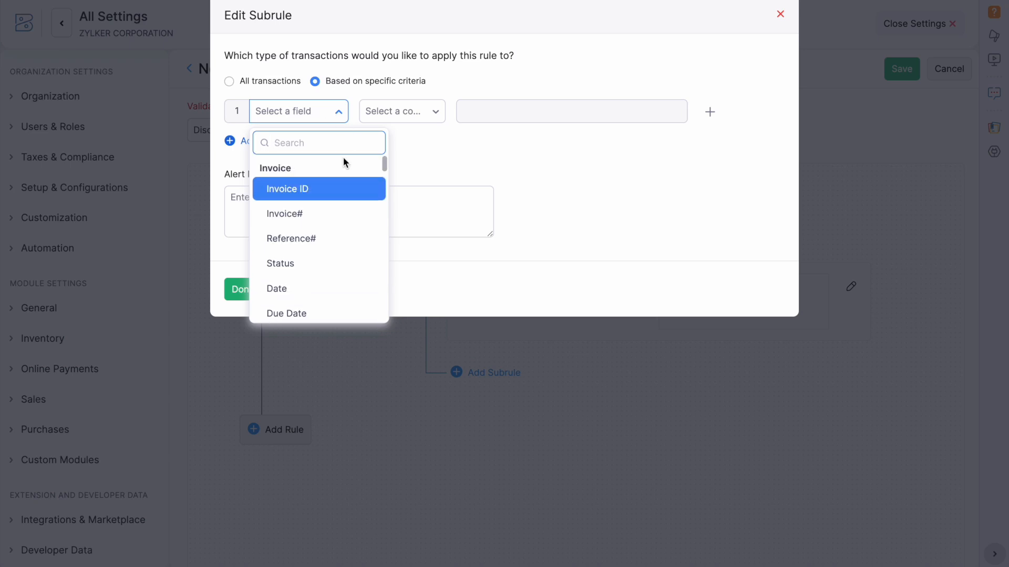
{"action": "type", "text": "discount"}
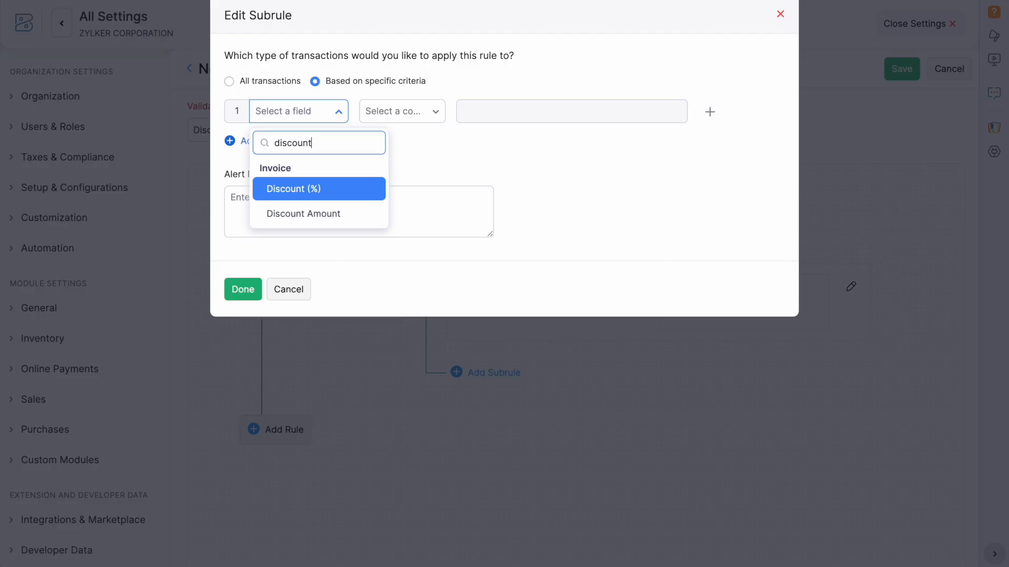
{"action": "left_click", "coordinate": [323, 190]}
{"action": "left_click", "coordinate": [418, 127]}
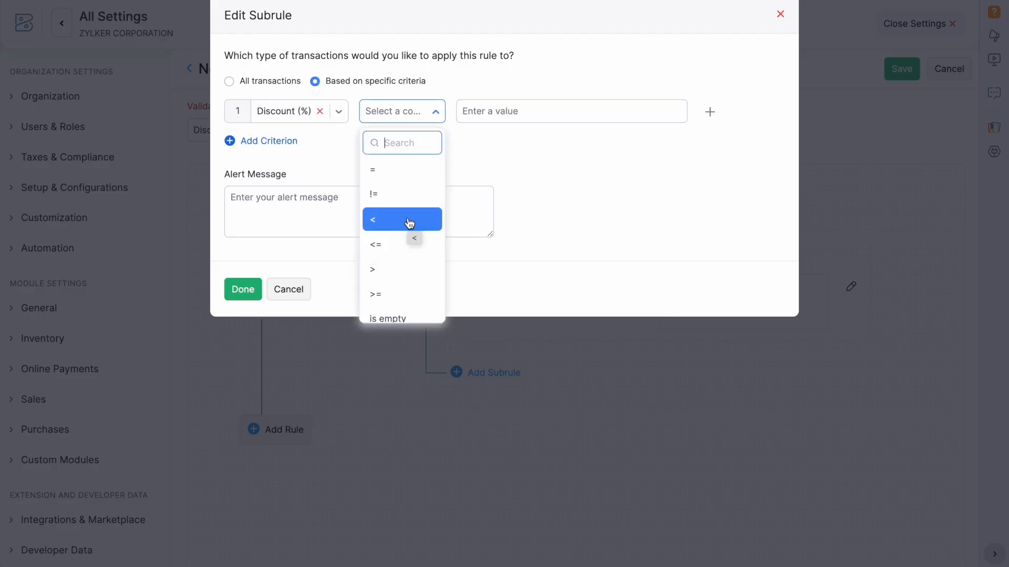
{"action": "left_click", "coordinate": [401, 293]}
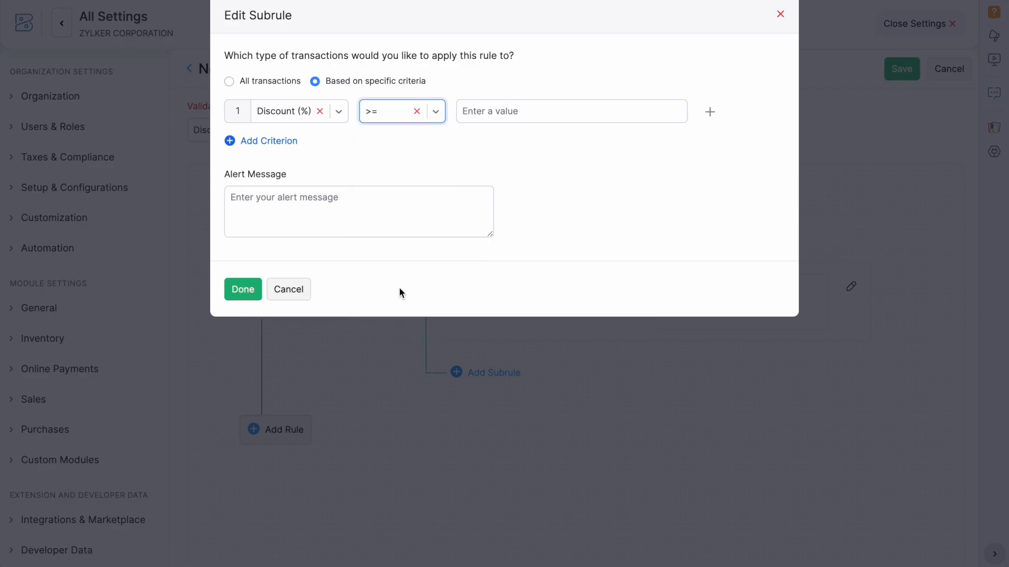
{"action": "left_click", "coordinate": [520, 108]}
{"action": "type", "text": "10"}
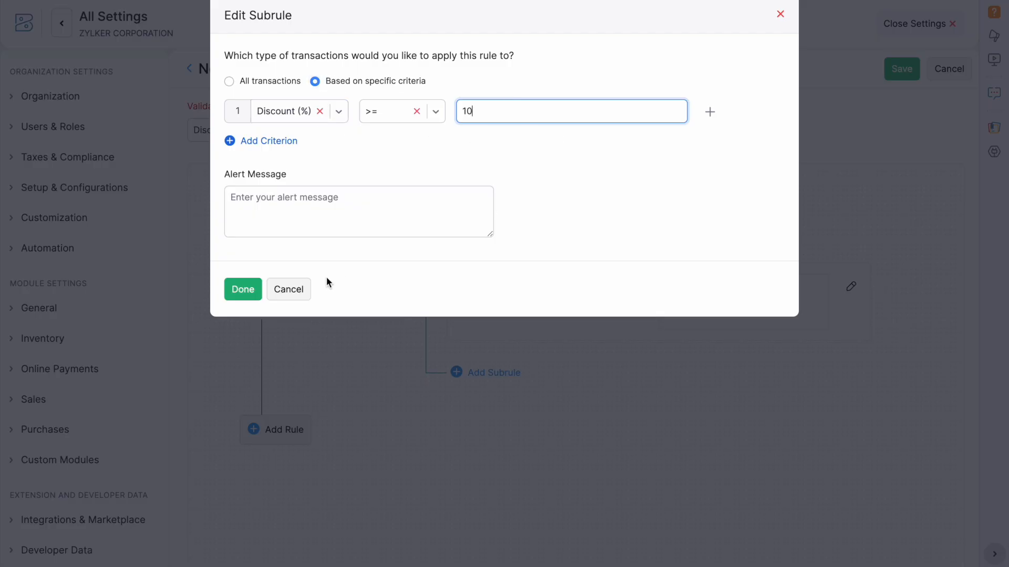
Add the alert 'Maximum discount applied 10%', save the rule, and close settings.
{"action": "left_click", "coordinate": [304, 207]}
{"action": "type", "text": "Ma"}
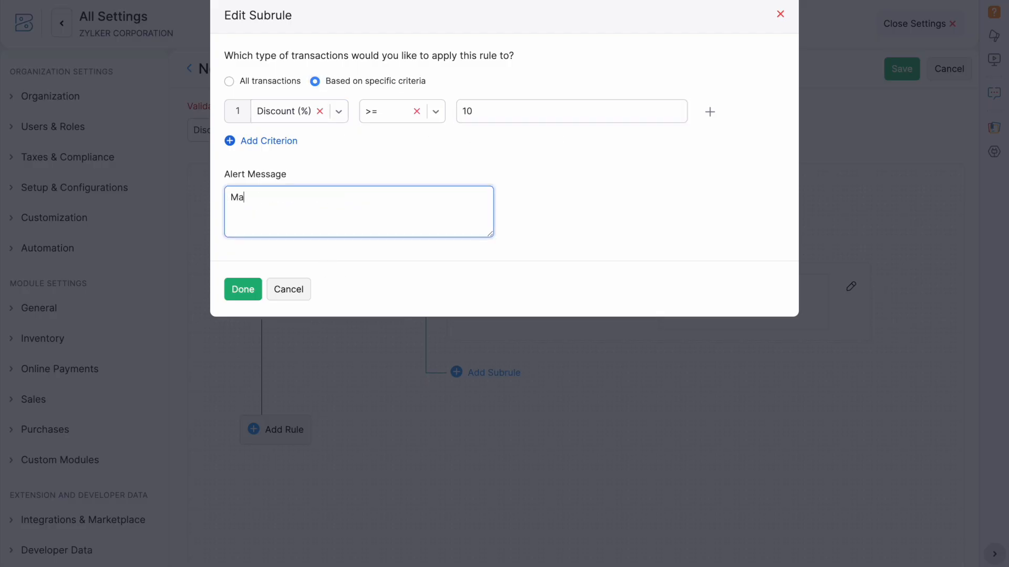
{"action": "type", "text": "ximum discount applied 10"}
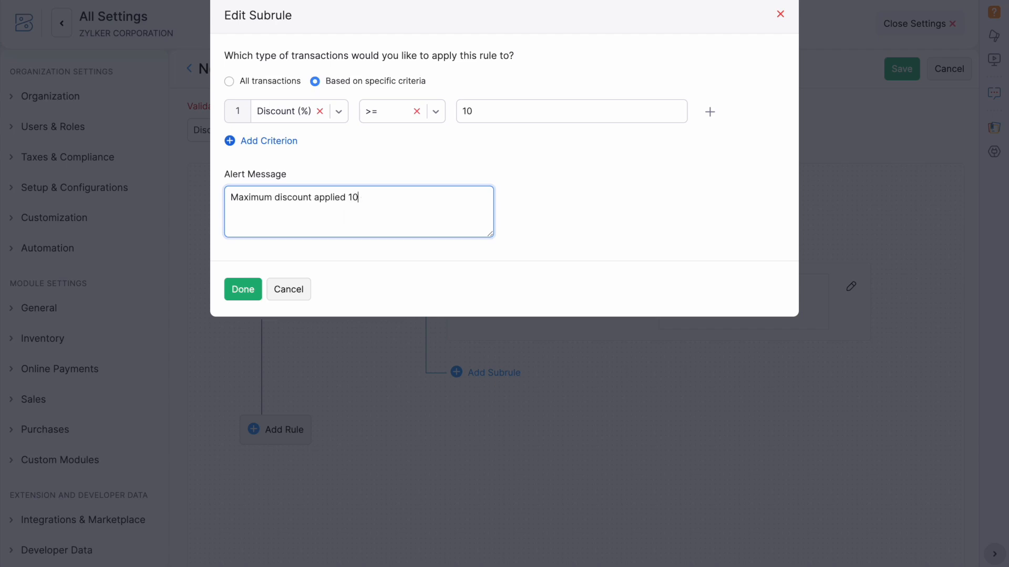
{"action": "type", "text": "%"}
{"action": "left_click", "coordinate": [250, 295]}
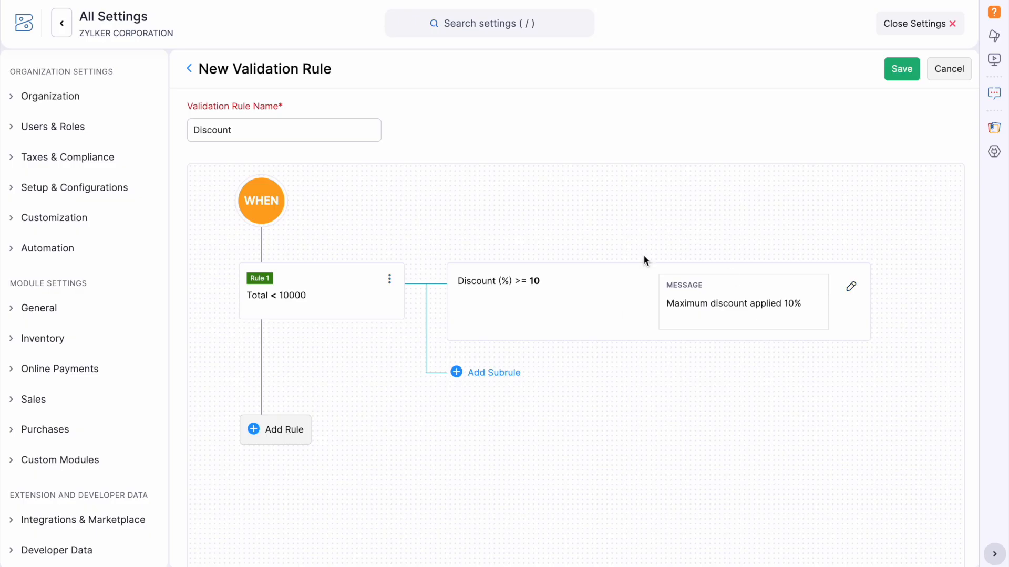
{"action": "left_click", "coordinate": [903, 71]}
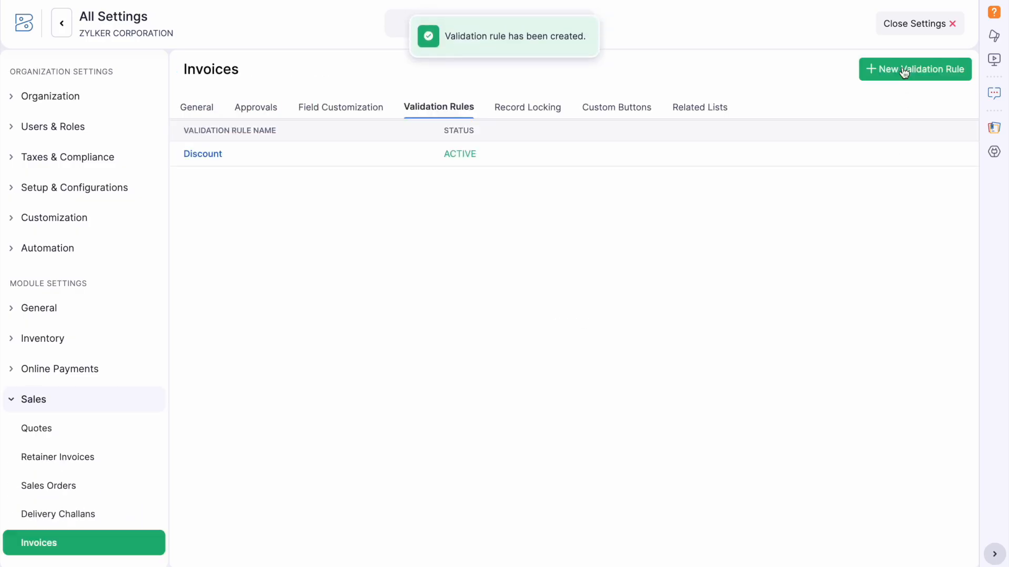
{"action": "left_click", "coordinate": [938, 25]}
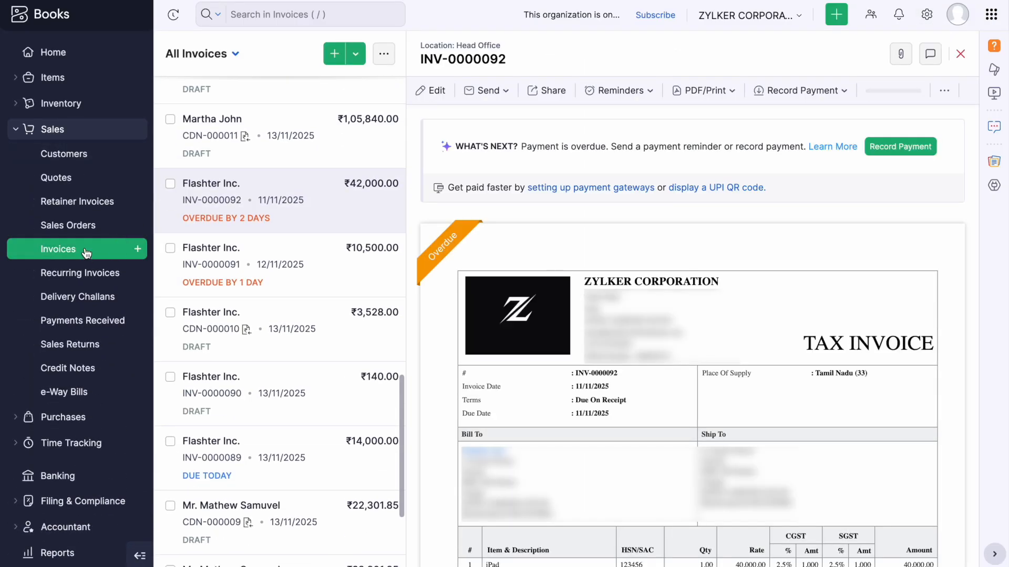
Start a new invoice for Flashter Inc. with Glass bottle as the first line item.
{"action": "left_click", "coordinate": [113, 249]}
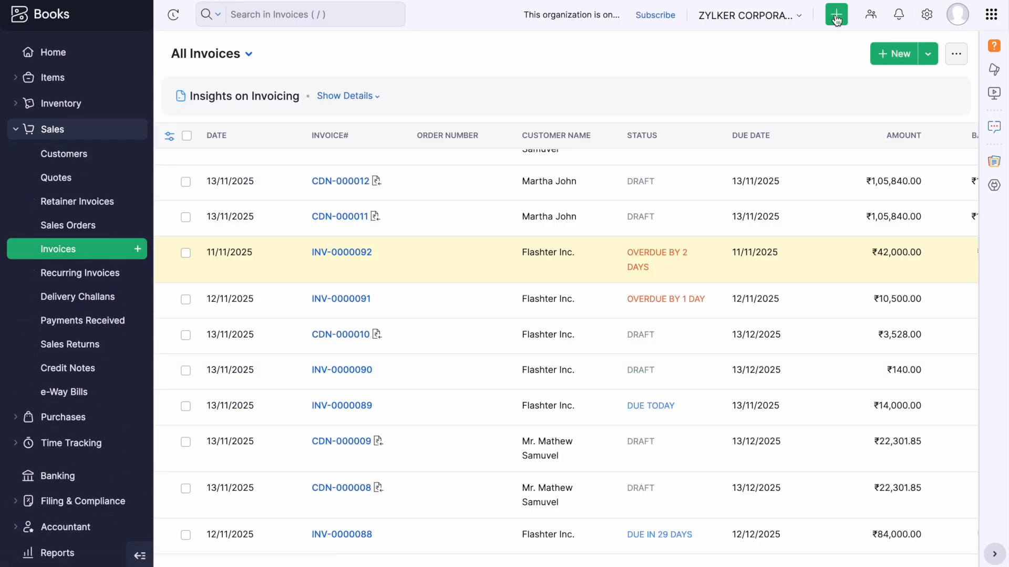
{"action": "left_click", "coordinate": [893, 58]}
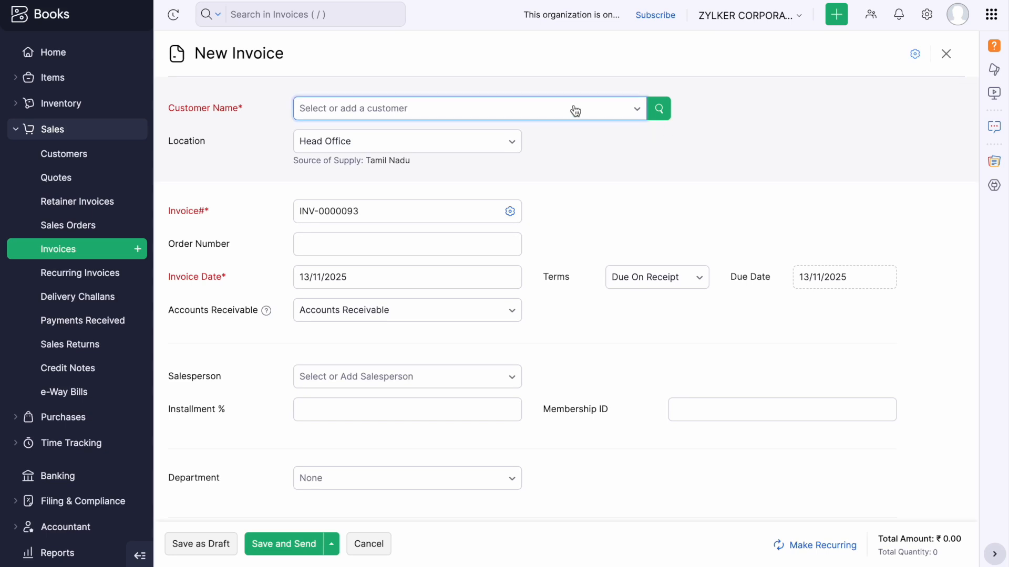
{"action": "left_click", "coordinate": [567, 108]}
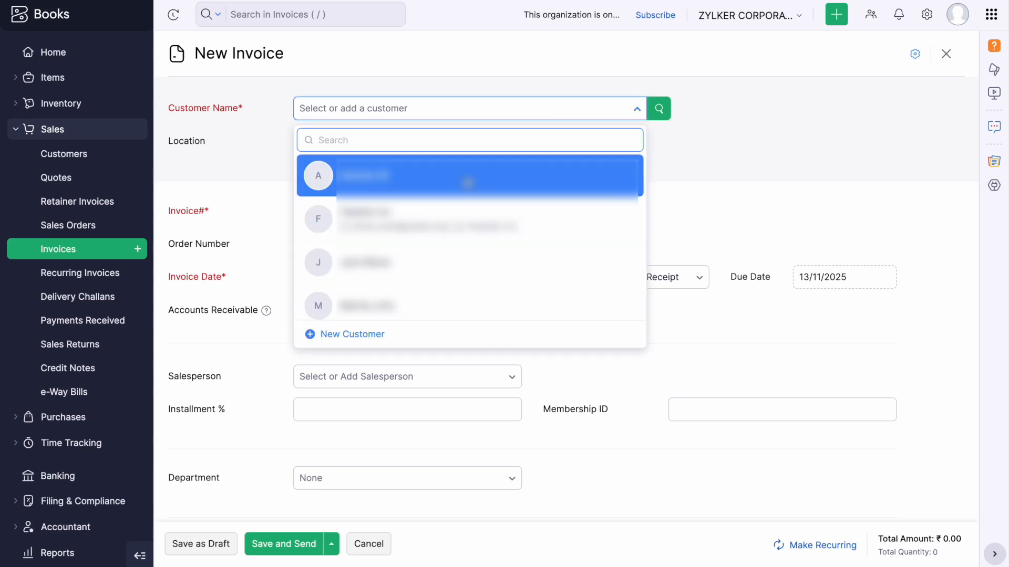
{"action": "left_click", "coordinate": [465, 210]}
{"action": "scroll", "coordinate": [661, 271], "scroll_direction": "down", "scroll_amount": 9}
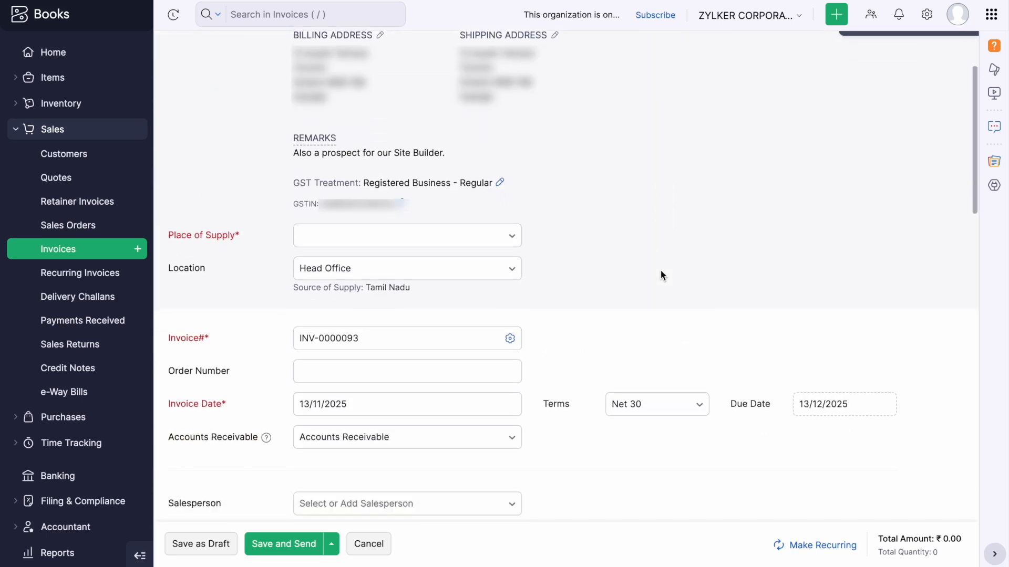
{"action": "scroll", "coordinate": [660, 272], "scroll_direction": "down", "scroll_amount": 3}
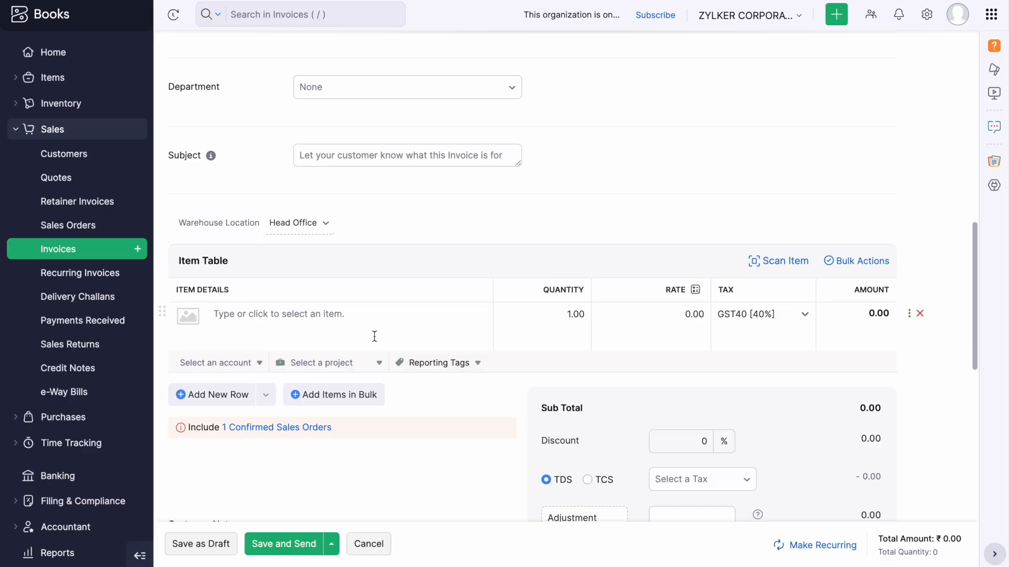
{"action": "left_click", "coordinate": [348, 317]}
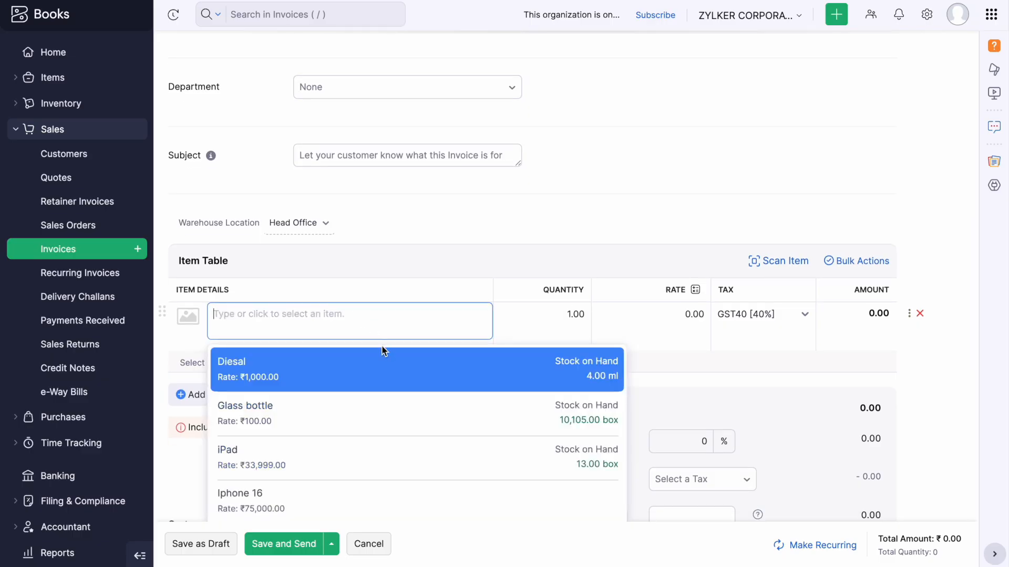
{"action": "left_click", "coordinate": [357, 412]}
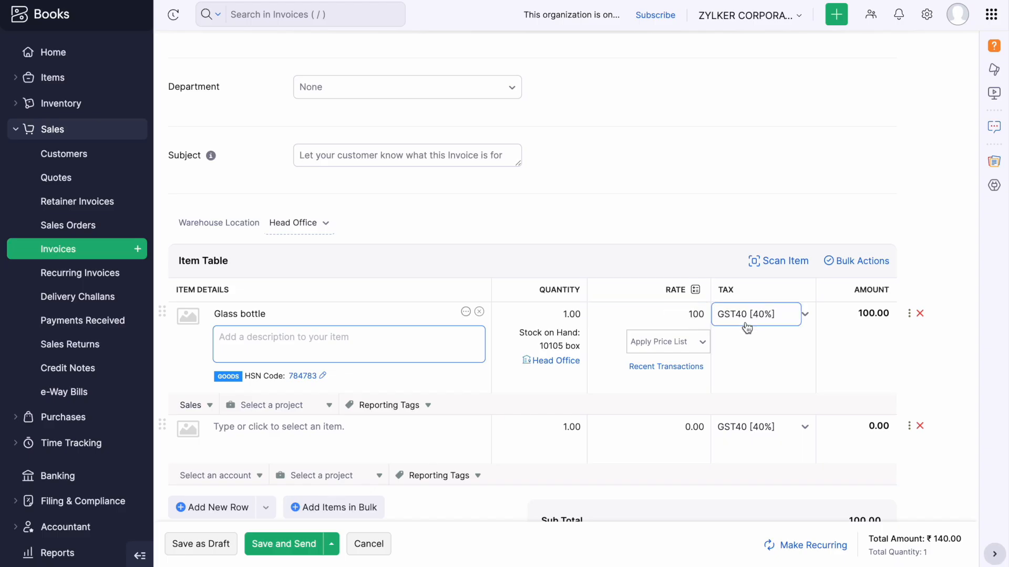
Set the invoice discount to 10% to trigger the validation warning.
{"action": "scroll", "coordinate": [745, 329], "scroll_direction": "down", "scroll_amount": 1}
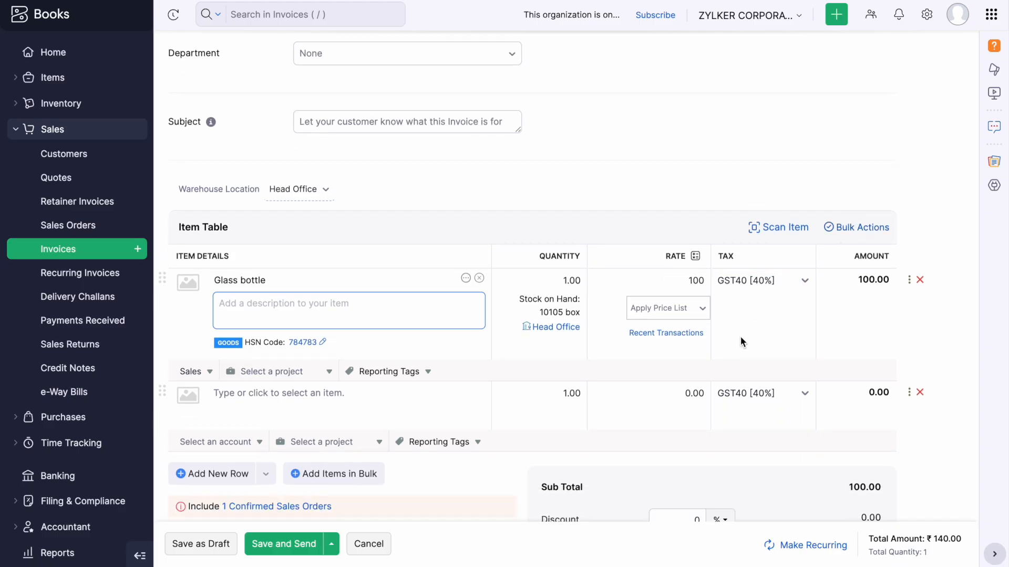
{"action": "scroll", "coordinate": [739, 339], "scroll_direction": "down", "scroll_amount": 3}
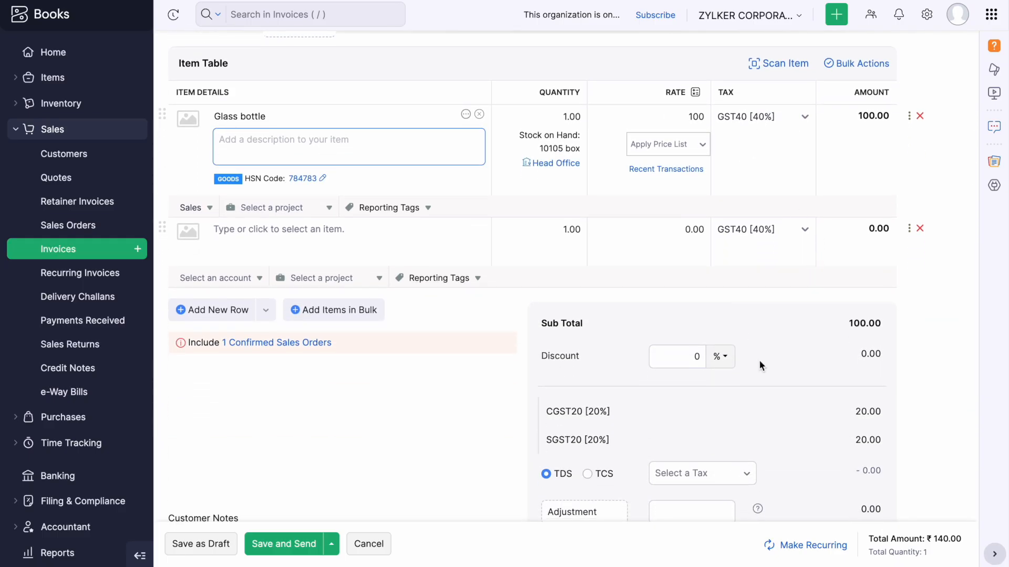
{"action": "left_click", "coordinate": [701, 360]}
{"action": "key", "text": "BackSpace"}
{"action": "type", "text": "10"}
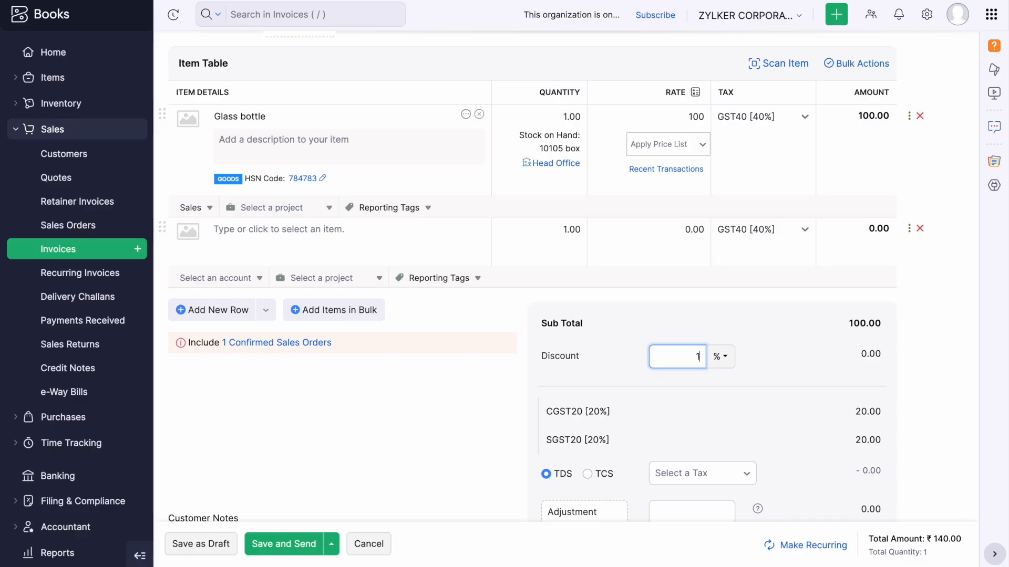
{"action": "left_click", "coordinate": [431, 453]}
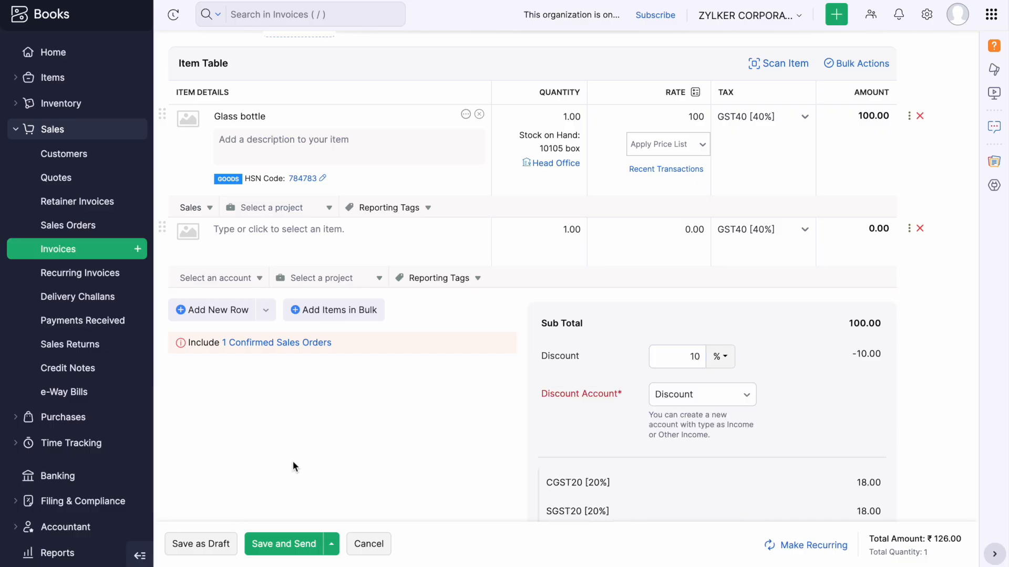
Lower the discount to 8% and save the invoice as a draft.
{"action": "scroll", "coordinate": [292, 464], "scroll_direction": "down", "scroll_amount": 3}
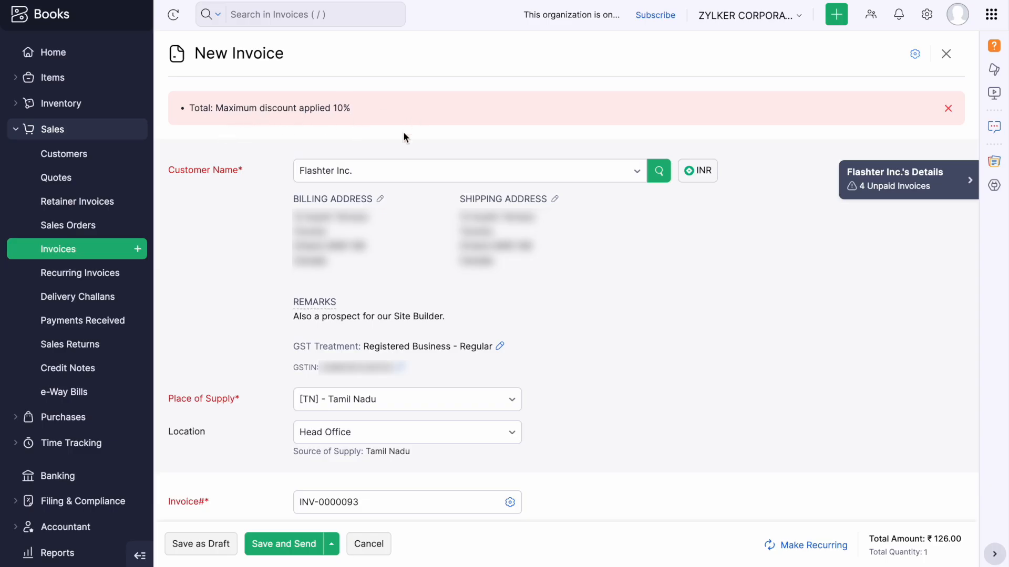
{"action": "scroll", "coordinate": [611, 317], "scroll_direction": "down", "scroll_amount": 10}
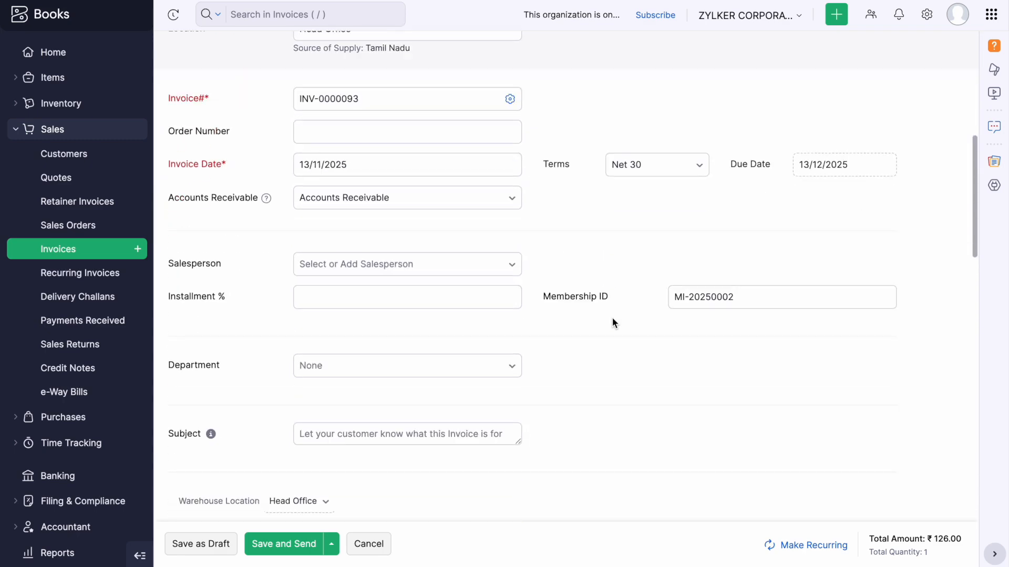
{"action": "scroll", "coordinate": [802, 474], "scroll_direction": "down", "scroll_amount": 5}
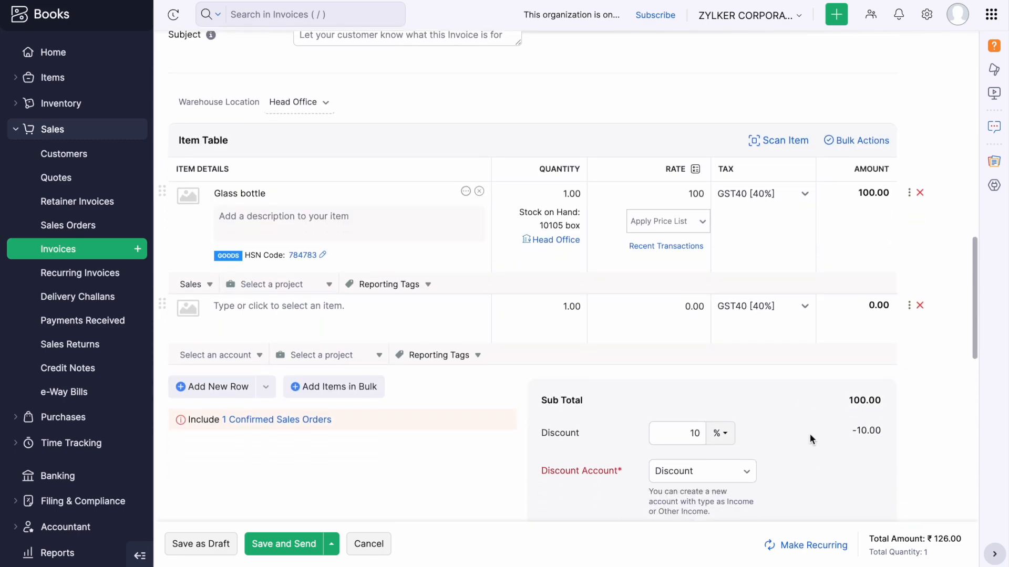
{"action": "left_click", "coordinate": [695, 399]}
{"action": "key", "text": "BackSpace"}
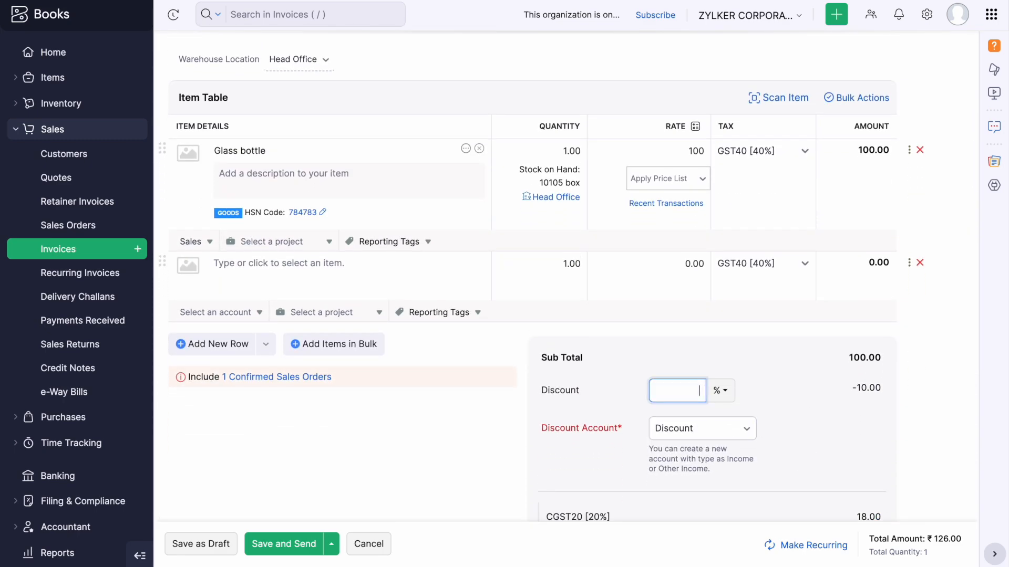
{"action": "type", "text": "8"}
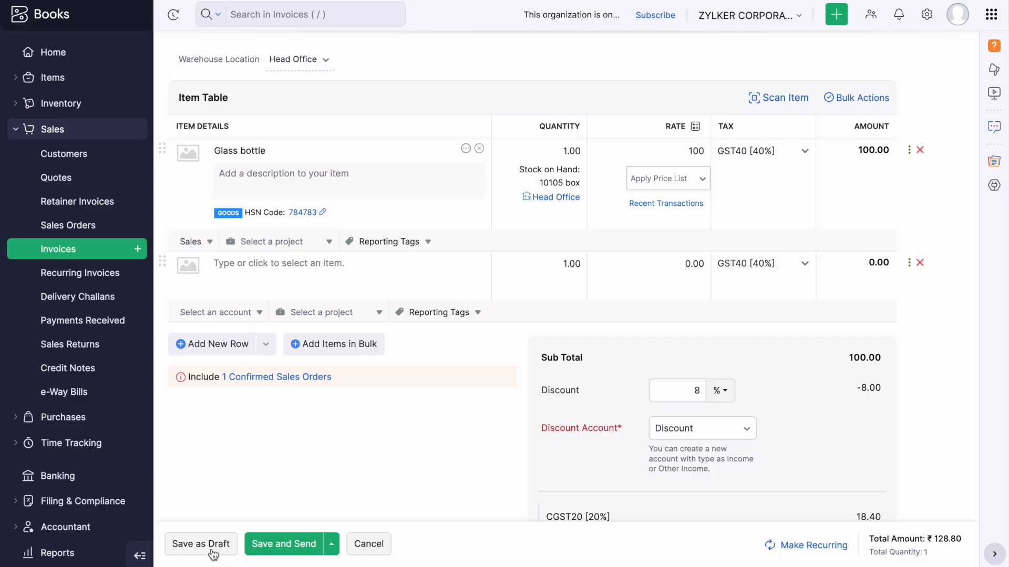
{"action": "left_click", "coordinate": [198, 538]}
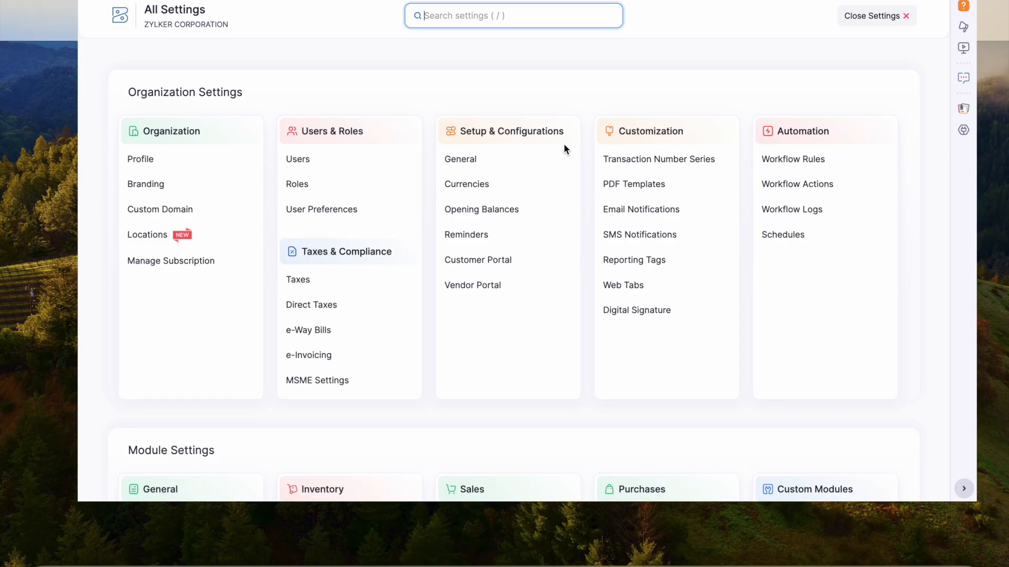
Browse the Accountant preferences under General, then return to the organization settings.
{"action": "scroll", "coordinate": [563, 146], "scroll_direction": "down", "scroll_amount": 5}
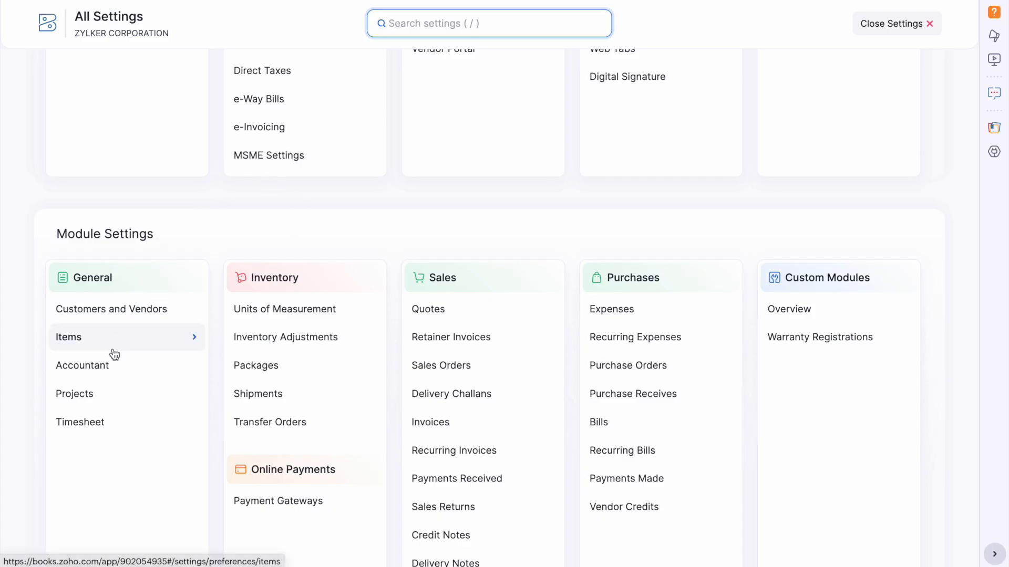
{"action": "left_click", "coordinate": [104, 368]}
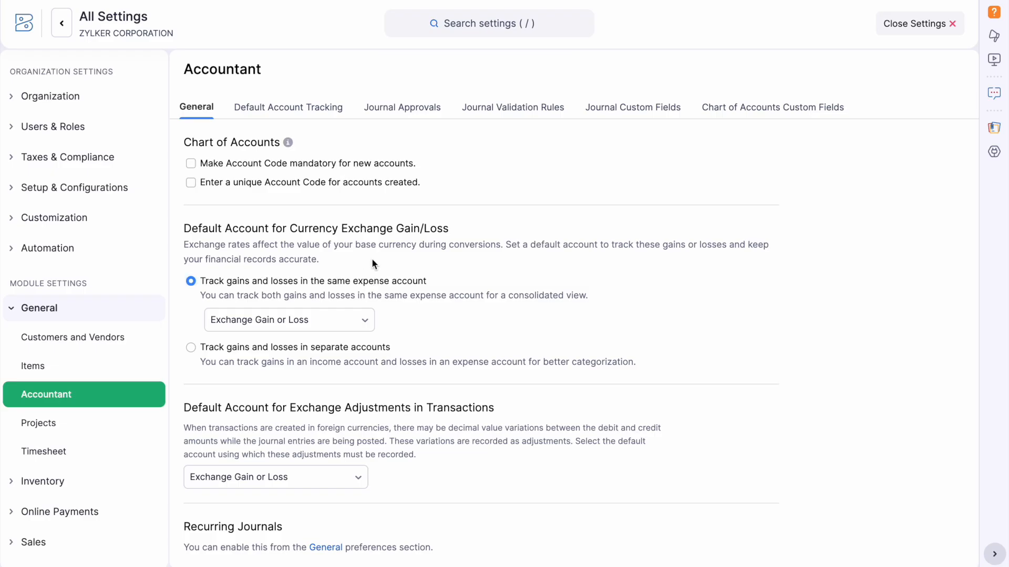
{"action": "scroll", "coordinate": [373, 264], "scroll_direction": "down", "scroll_amount": 3}
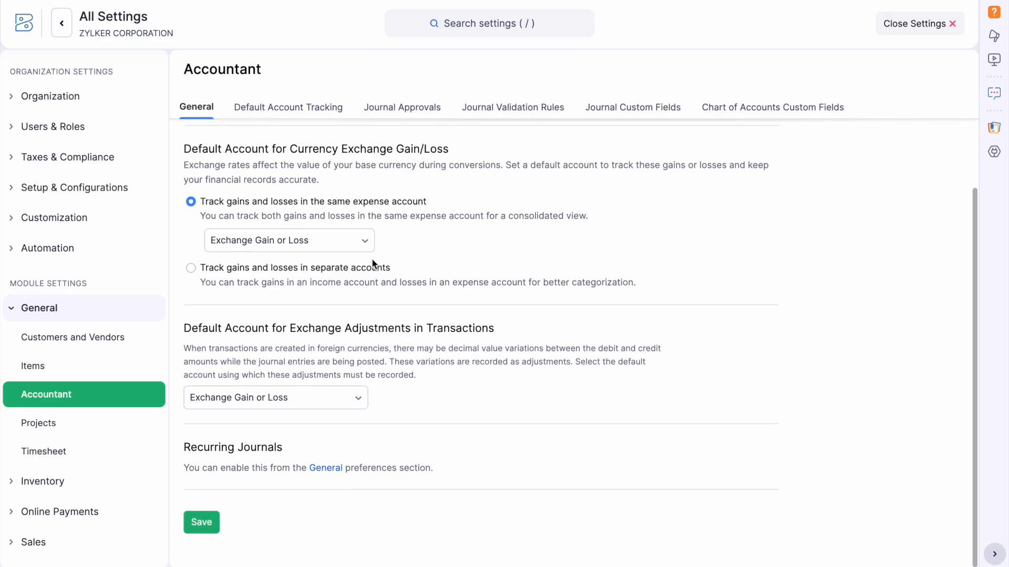
{"action": "scroll", "coordinate": [339, 284], "scroll_direction": "up", "scroll_amount": 3}
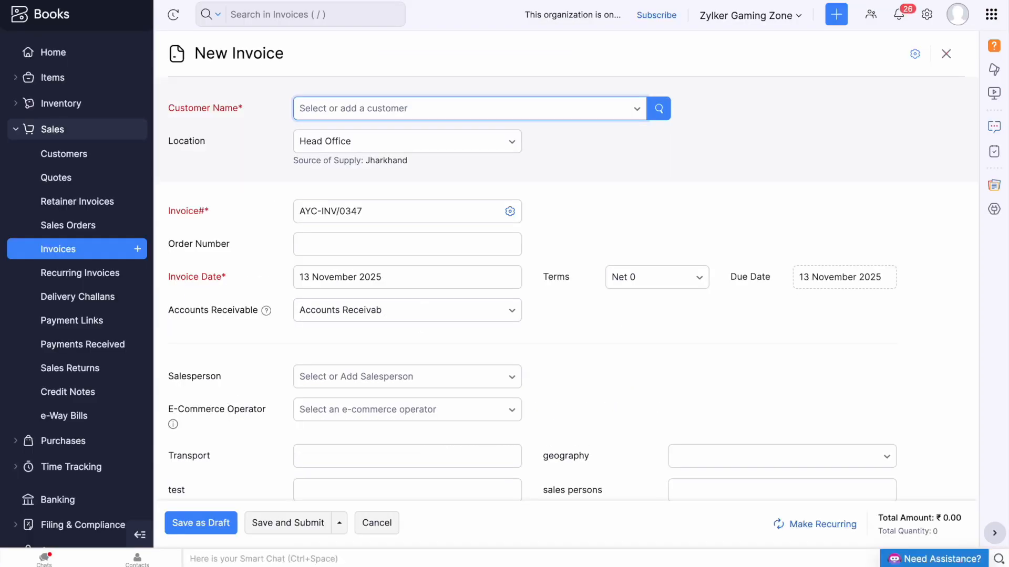
{"action": "left_click", "coordinate": [927, 14]}
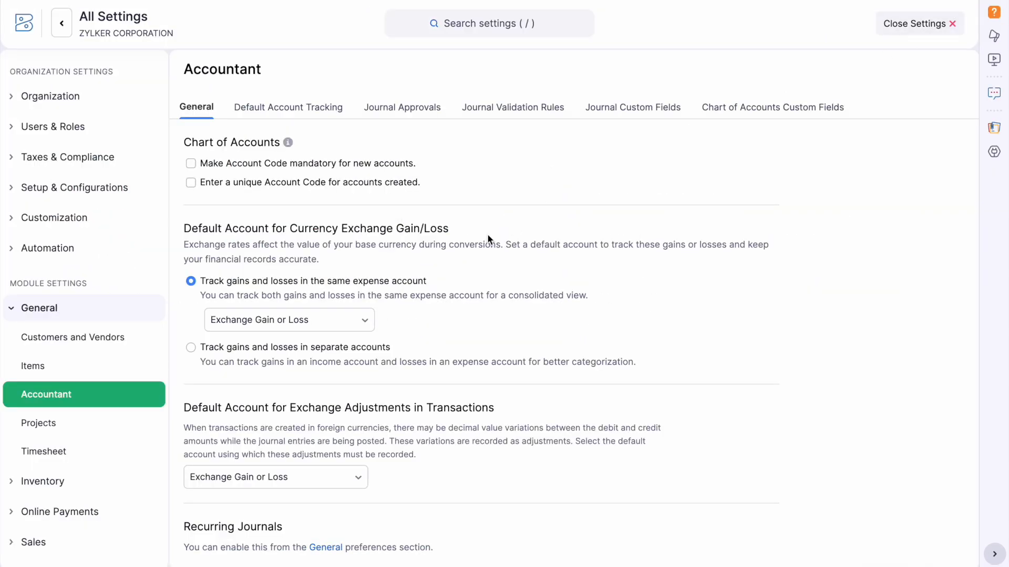
{"action": "scroll", "coordinate": [344, 216], "scroll_direction": "down", "scroll_amount": 1}
{"action": "scroll", "coordinate": [344, 217], "scroll_direction": "up", "scroll_amount": 1}
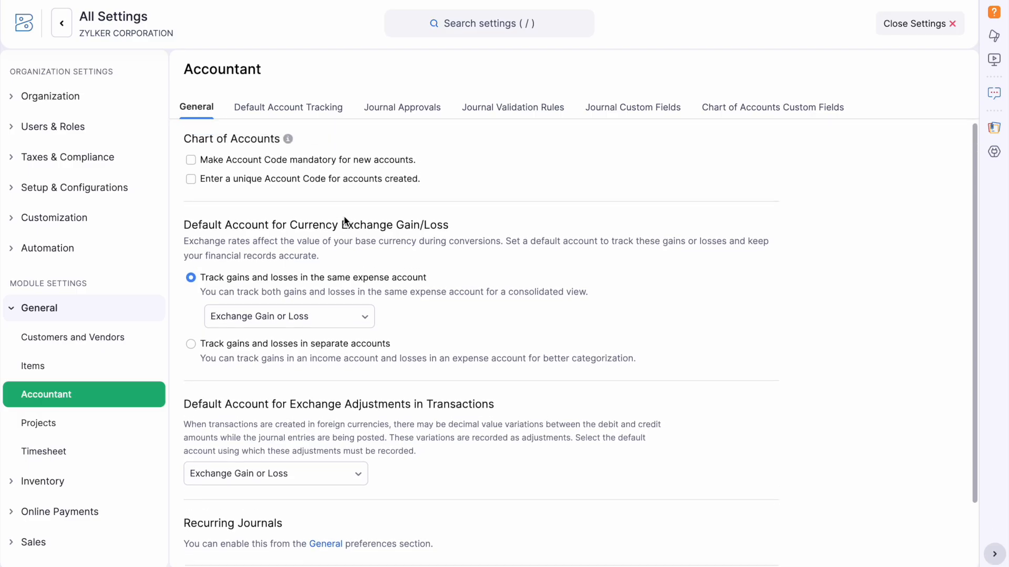
Review Default Account Tracking mappings for Asset, Liability, Income and Expense accounts and save them.
{"action": "left_click", "coordinate": [326, 109]}
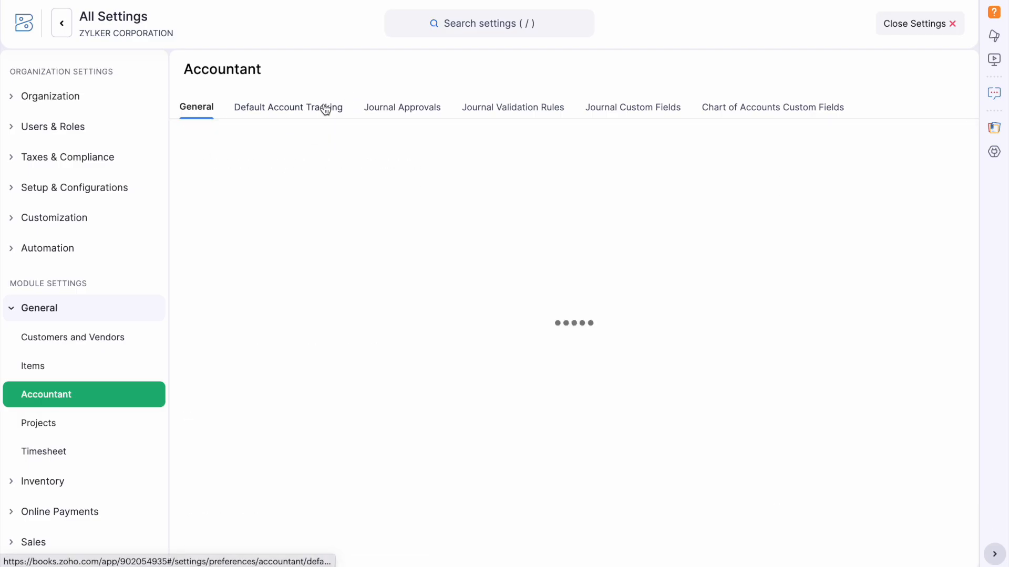
{"action": "left_click", "coordinate": [444, 250]}
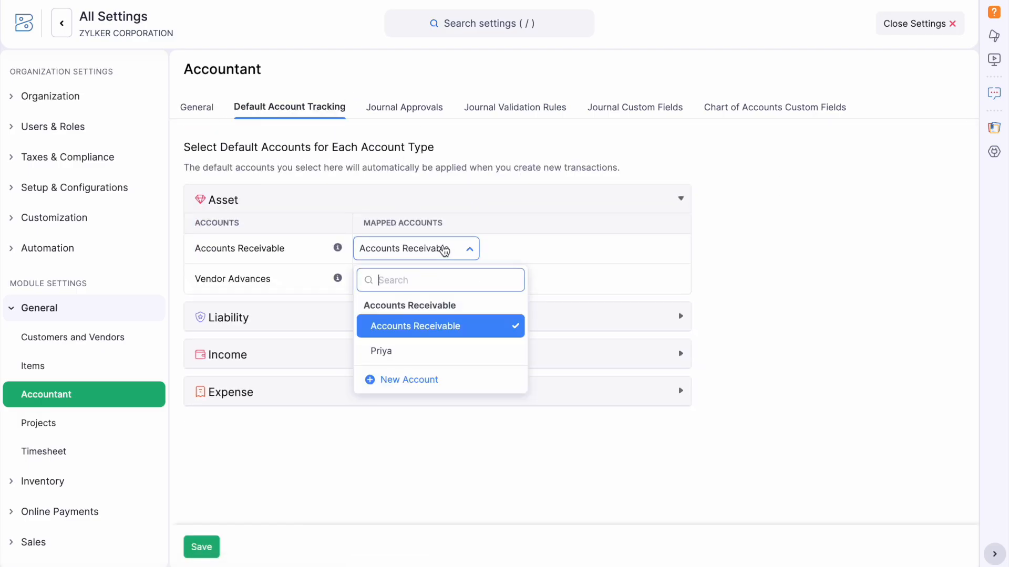
{"action": "left_click", "coordinate": [270, 314]}
{"action": "left_click", "coordinate": [271, 316]}
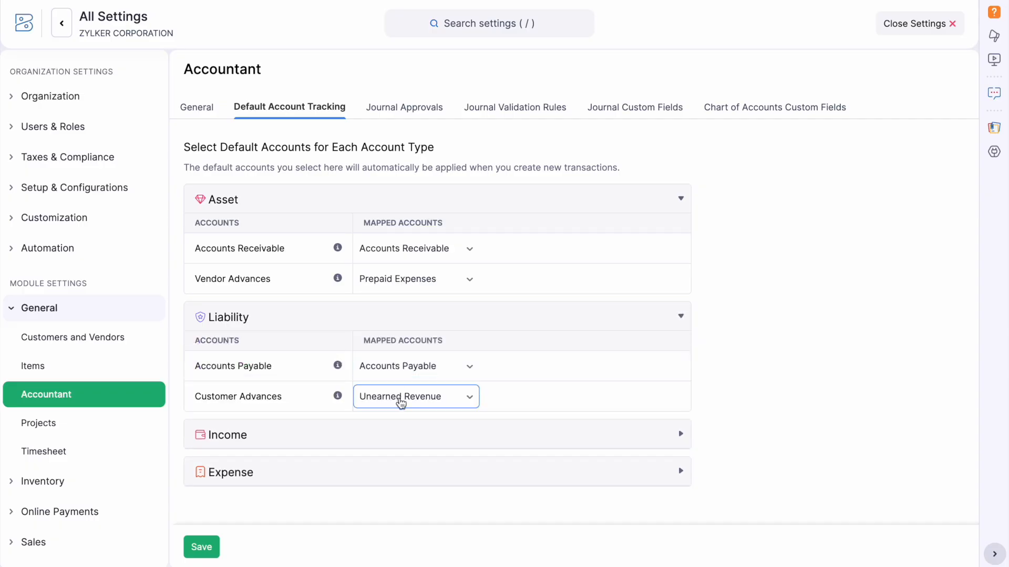
{"action": "left_click", "coordinate": [369, 435]}
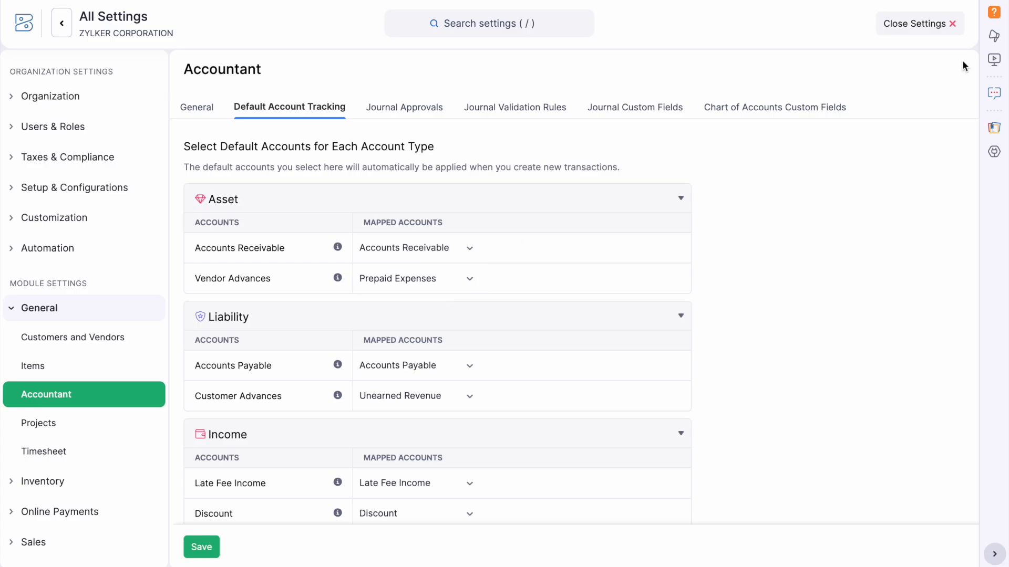
{"action": "left_click", "coordinate": [209, 549]}
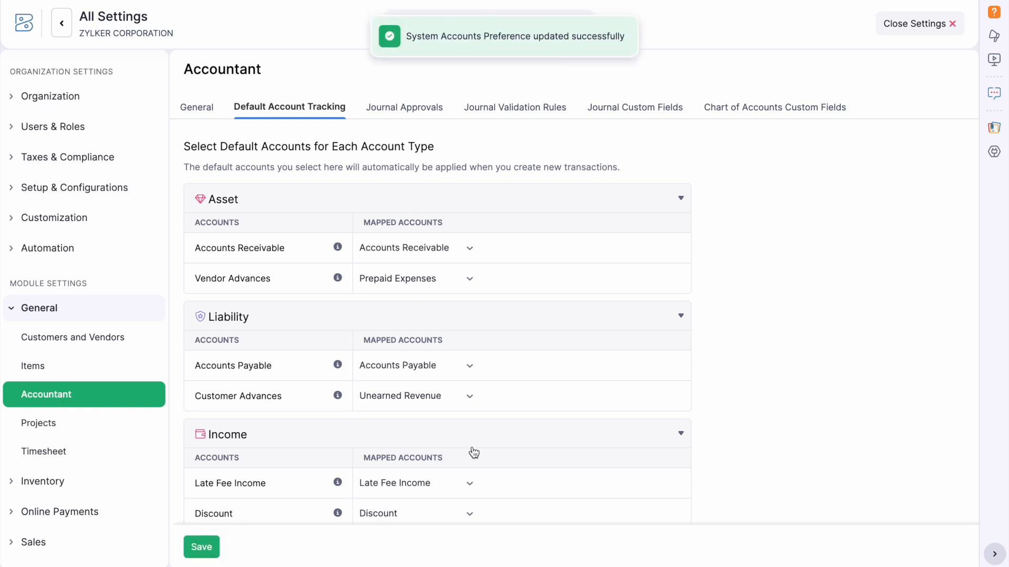
{"action": "scroll", "coordinate": [472, 453], "scroll_direction": "down", "scroll_amount": 3}
{"action": "left_click", "coordinate": [448, 471]}
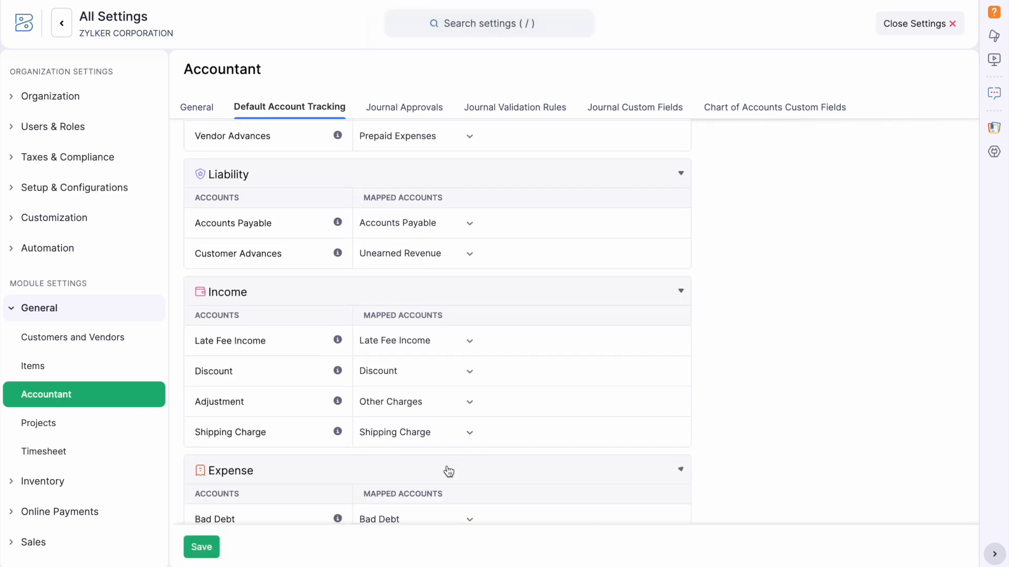
{"action": "scroll", "coordinate": [448, 471], "scroll_direction": "down", "scroll_amount": 2}
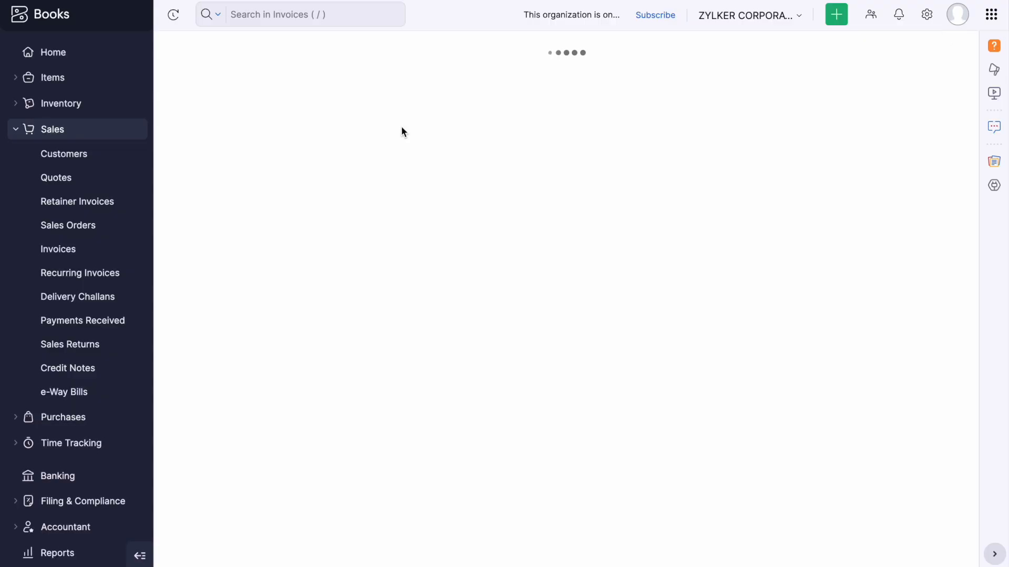
Create a new Home dashboard named 'Sales Person' with access for Everyone.
{"action": "left_click", "coordinate": [79, 52]}
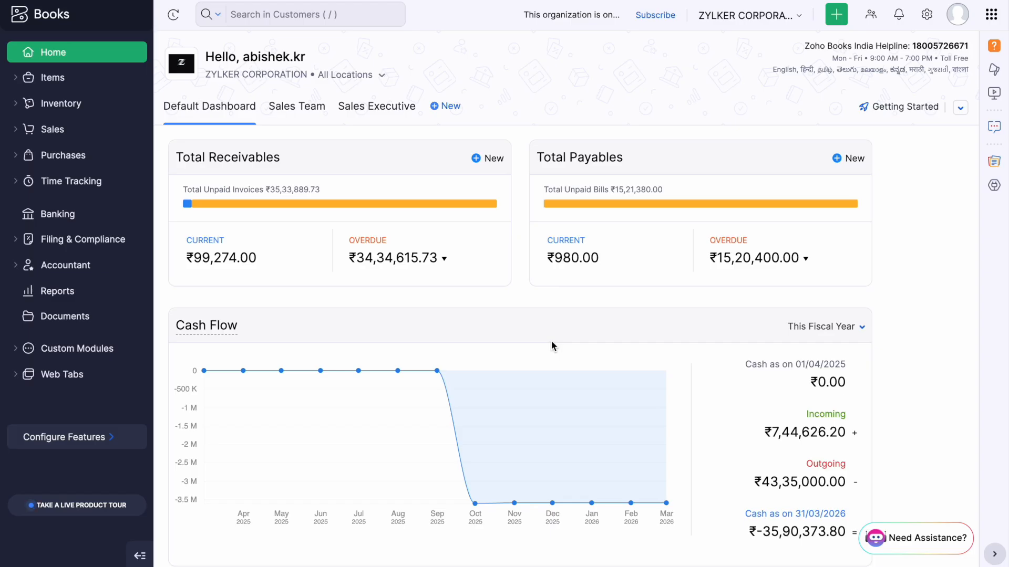
{"action": "scroll", "coordinate": [551, 345], "scroll_direction": "down", "scroll_amount": 9}
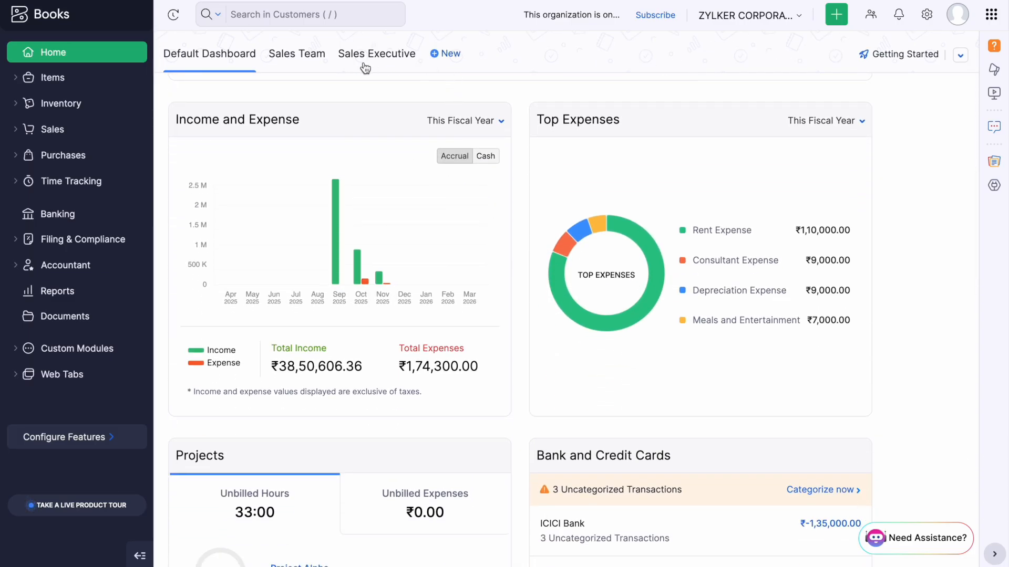
{"action": "left_click", "coordinate": [446, 57]}
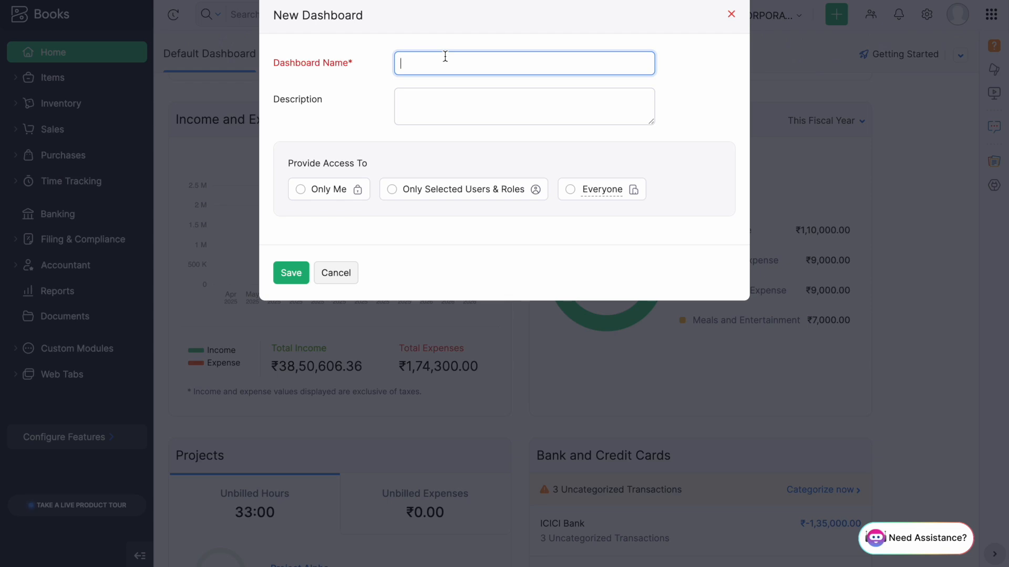
{"action": "type", "text": "Sales Person"}
{"action": "left_click", "coordinate": [574, 191]}
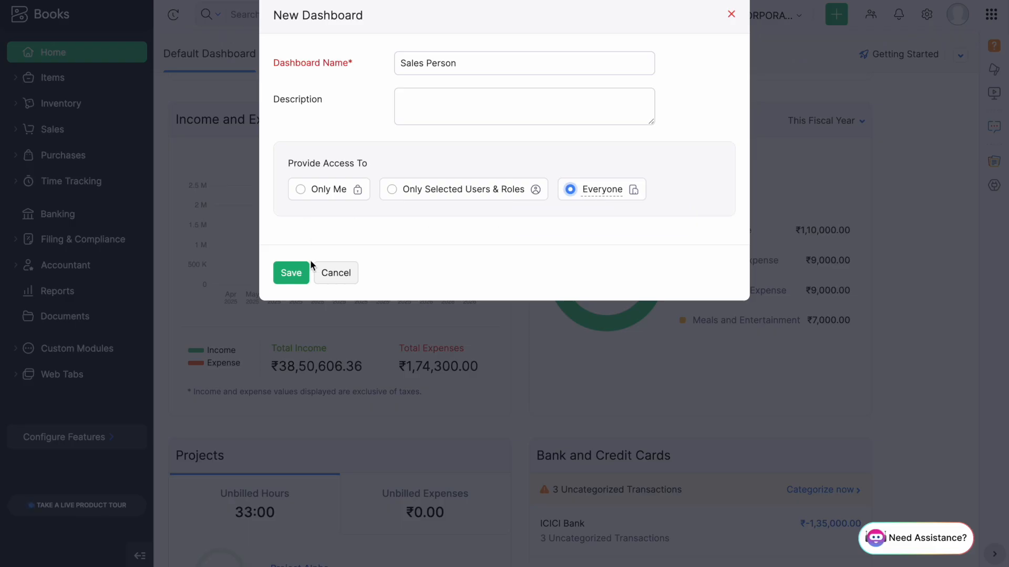
{"action": "left_click", "coordinate": [298, 273]}
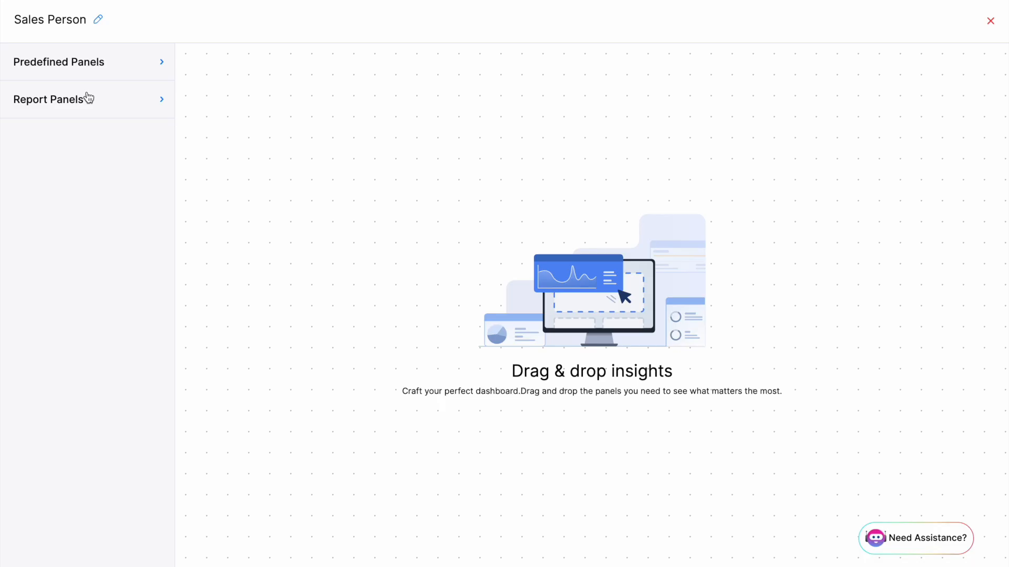
Add the predefined Total Receivables panel to the dashboard and list the Report Panels.
{"action": "left_click", "coordinate": [111, 68]}
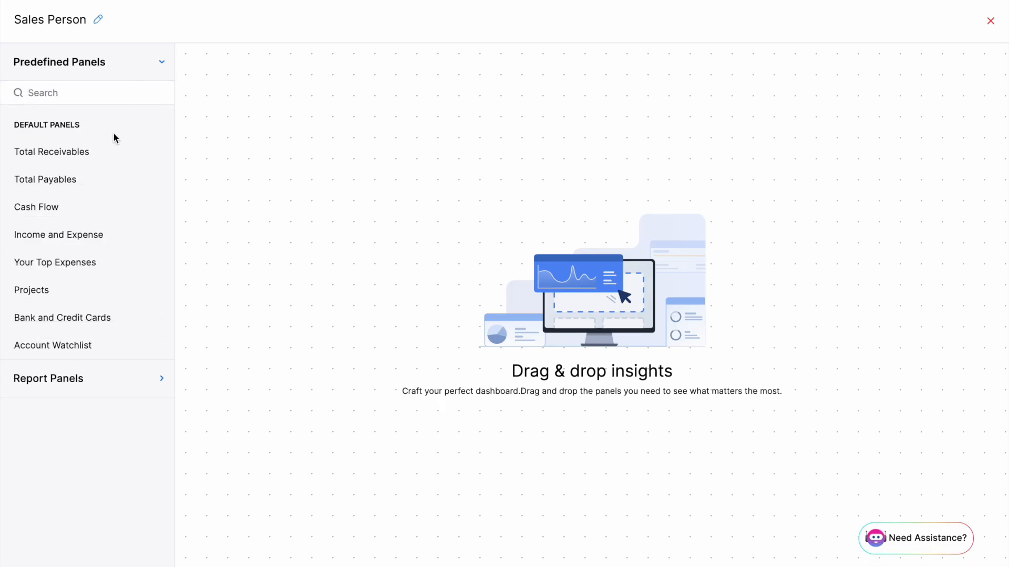
{"action": "left_click_drag", "start_coordinate": [79, 152], "coordinate": [403, 99]}
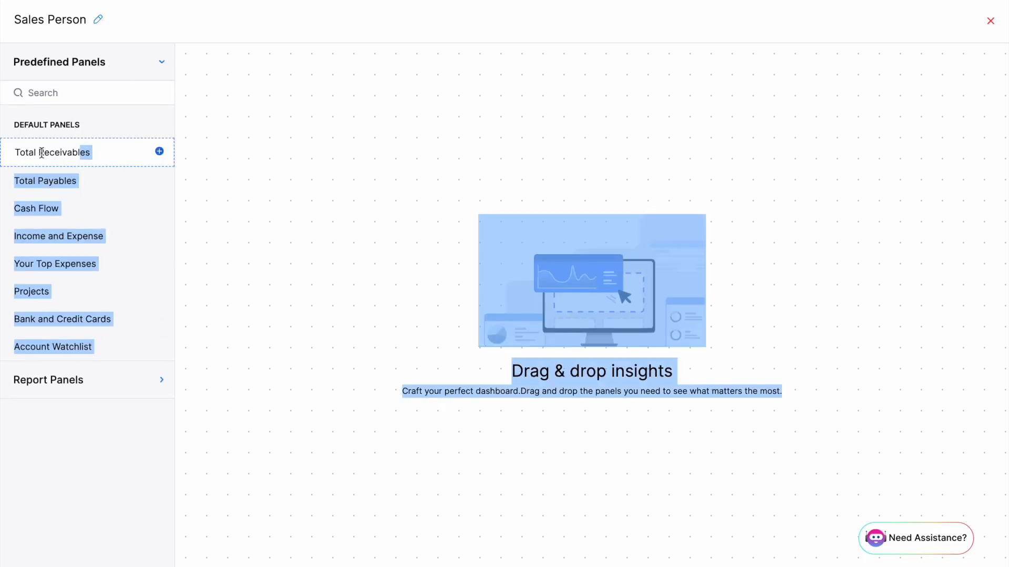
{"action": "left_click", "coordinate": [160, 151]}
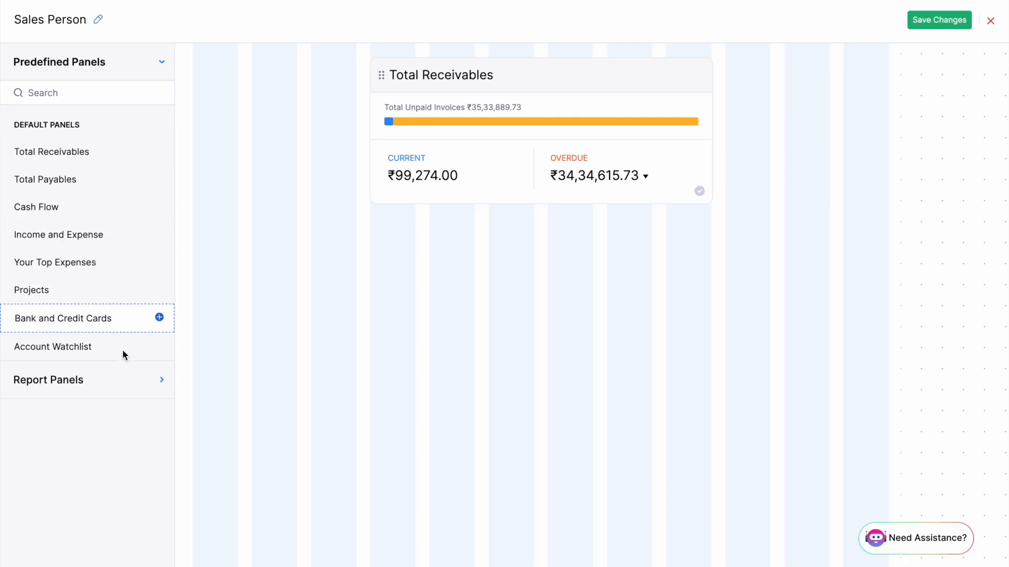
{"action": "left_click", "coordinate": [105, 383]}
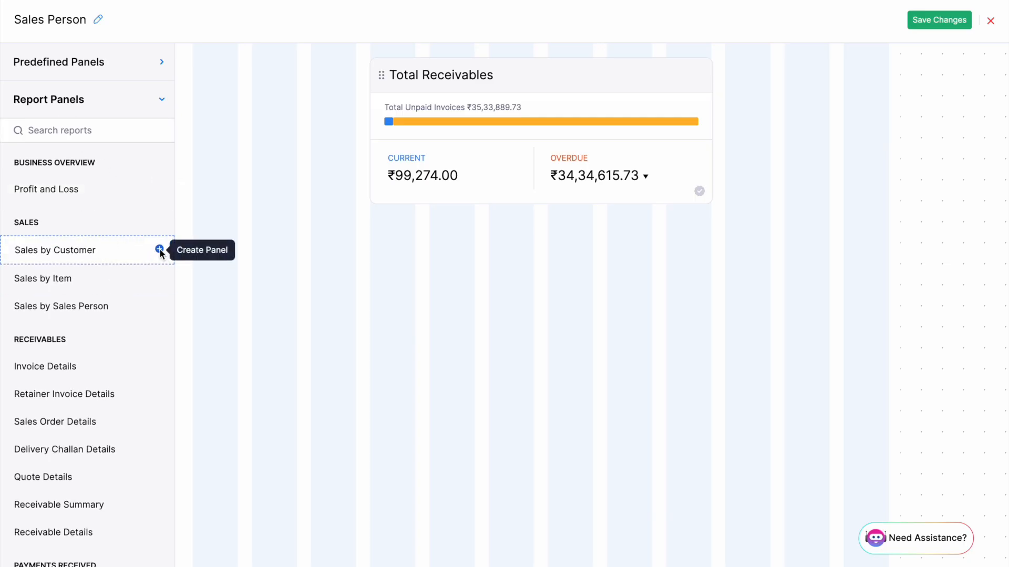
Start a Sales by Customer panel named 'Customers' with time period This Year.
{"action": "left_click", "coordinate": [160, 250]}
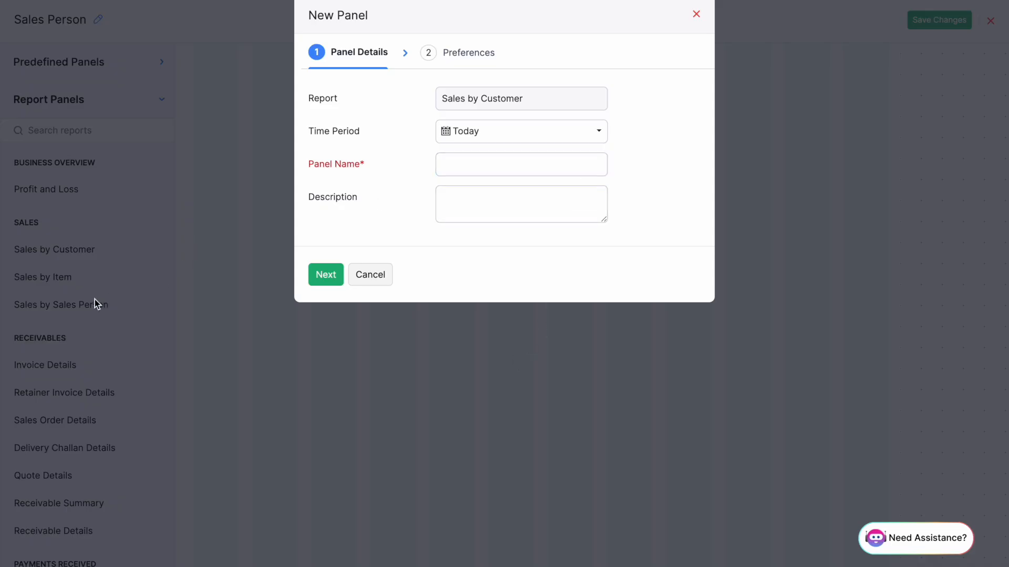
{"action": "left_click", "coordinate": [474, 159]}
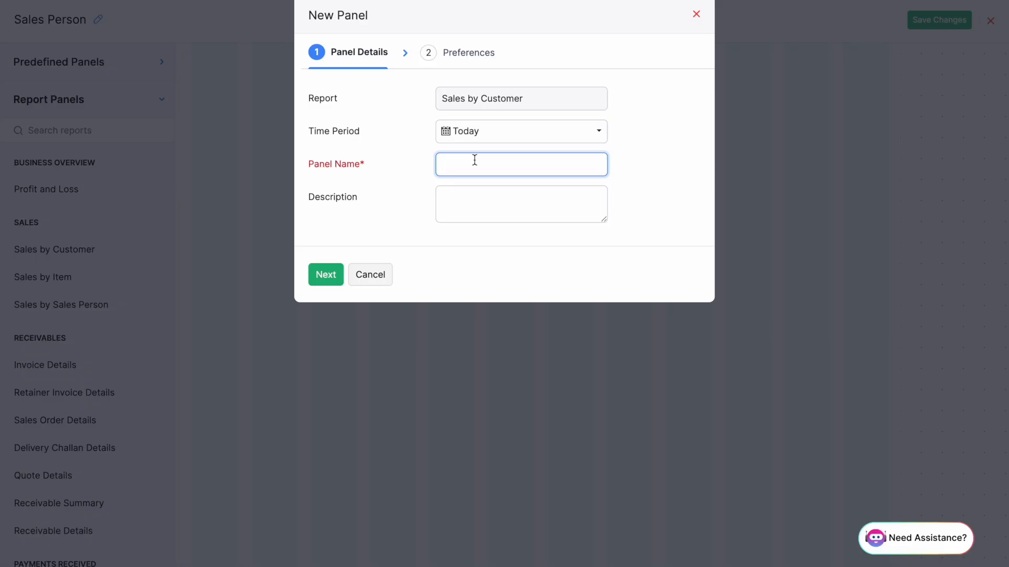
{"action": "left_click", "coordinate": [489, 140]}
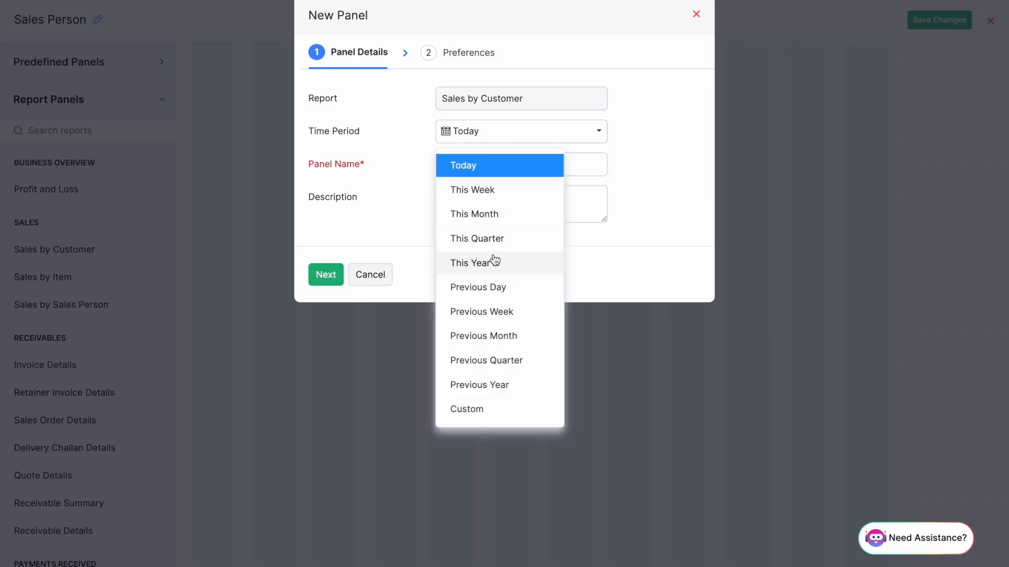
{"action": "left_click", "coordinate": [494, 261]}
{"action": "left_click", "coordinate": [498, 167]}
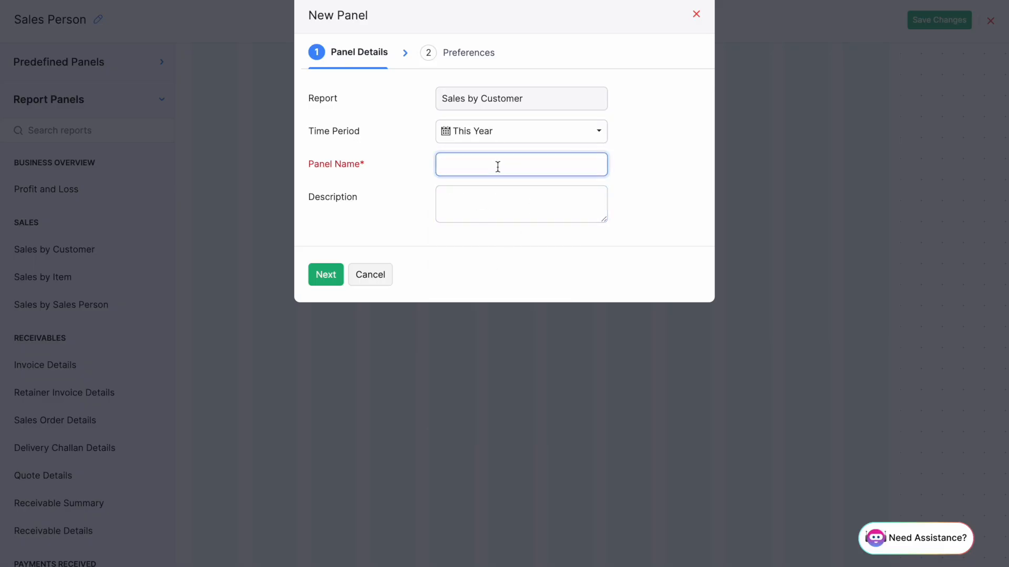
{"action": "type", "text": "Customers"}
{"action": "left_click", "coordinate": [331, 275]}
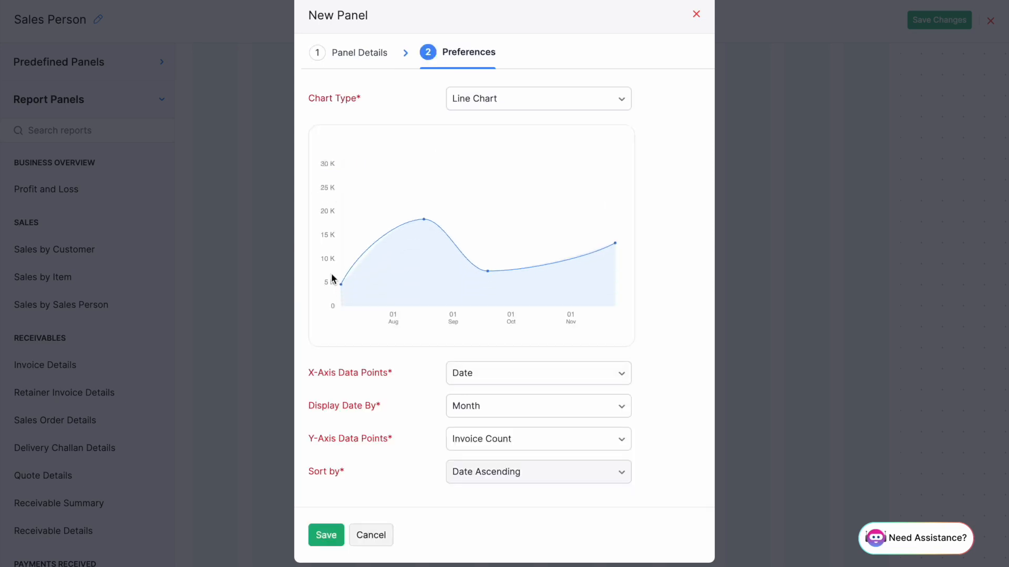
Make the Customers panel a pie chart with Name as x-axis data and save it.
{"action": "left_click", "coordinate": [525, 100]}
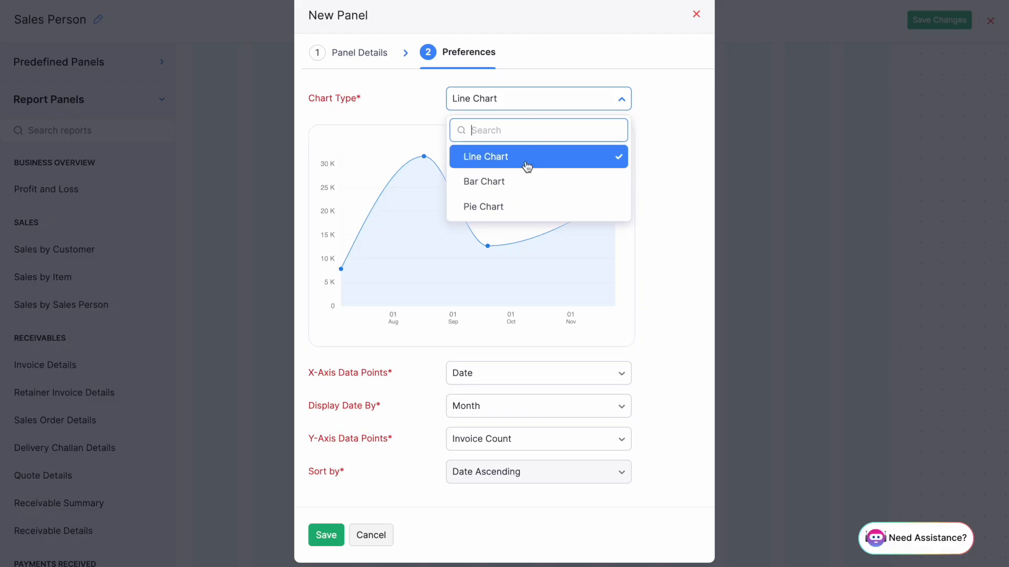
{"action": "left_click", "coordinate": [504, 205]}
{"action": "scroll", "coordinate": [570, 267], "scroll_direction": "down", "scroll_amount": 1}
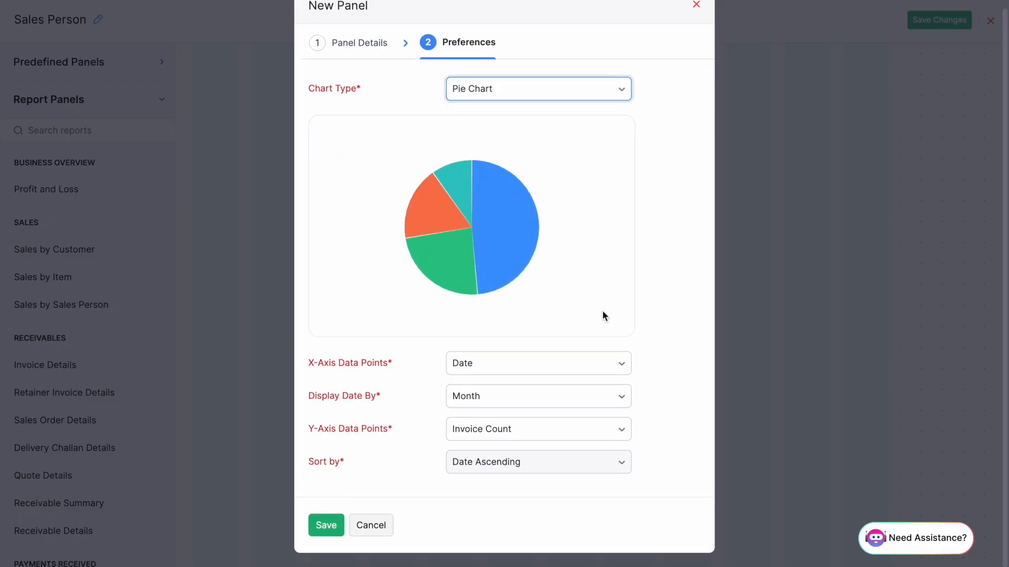
{"action": "left_click", "coordinate": [519, 364]}
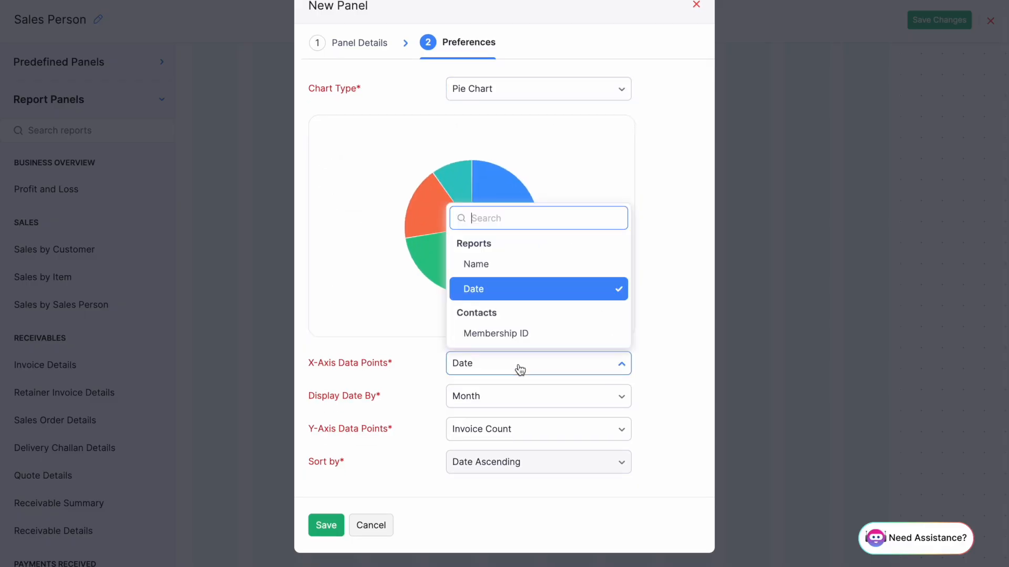
{"action": "left_click", "coordinate": [496, 268]}
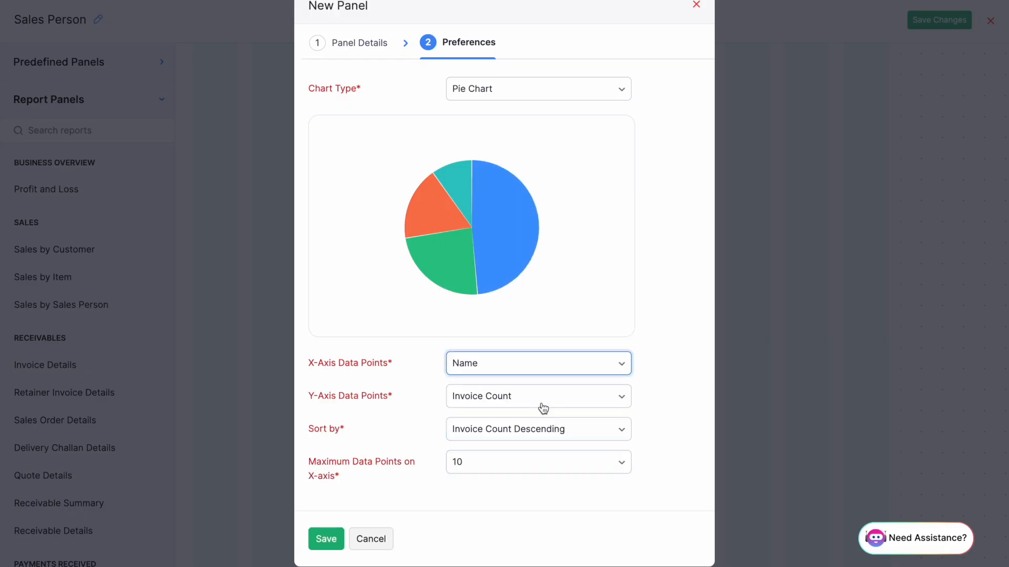
{"action": "scroll", "coordinate": [424, 451], "scroll_direction": "down", "scroll_amount": 1}
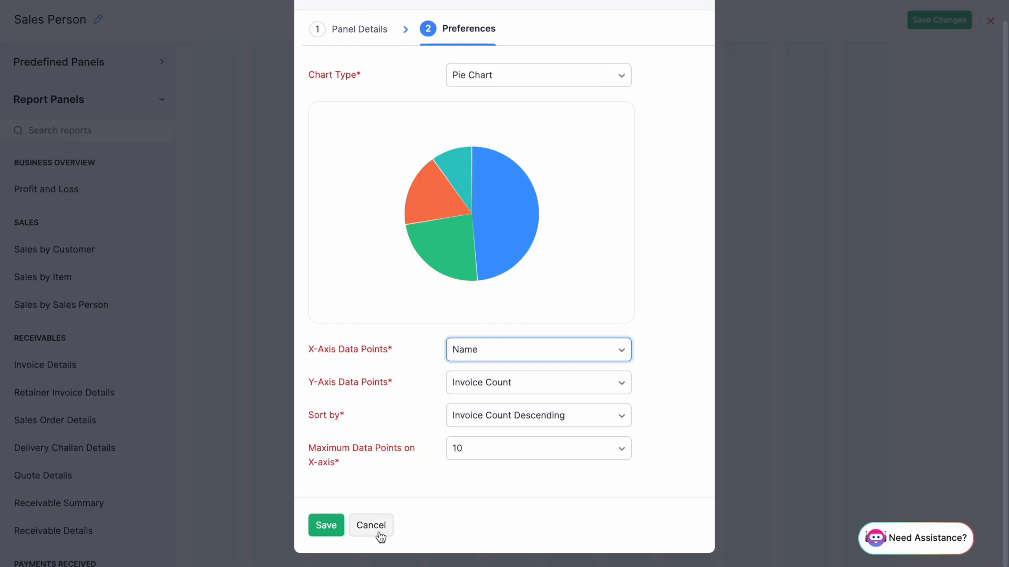
{"action": "left_click", "coordinate": [326, 522]}
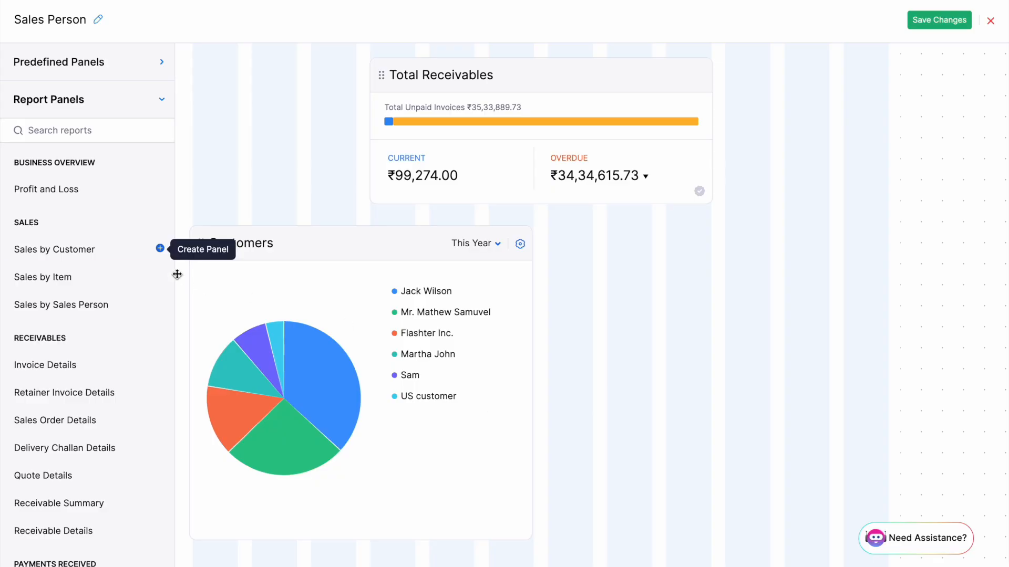
Add a 'Sales Person' panel from Sales by Sales Person as a bar chart grouped by Name.
{"action": "left_click", "coordinate": [160, 305]}
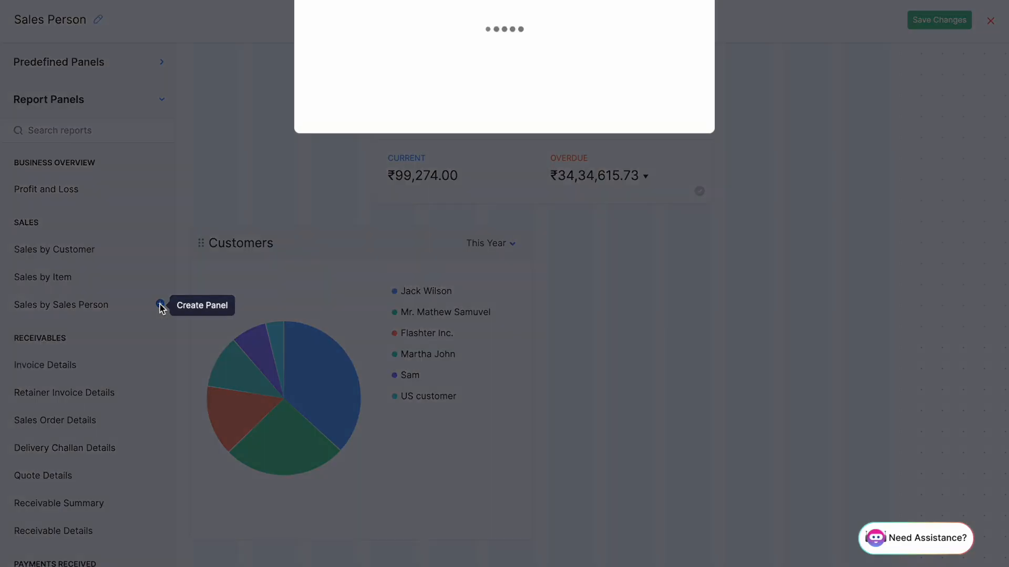
{"action": "left_click", "coordinate": [522, 168]}
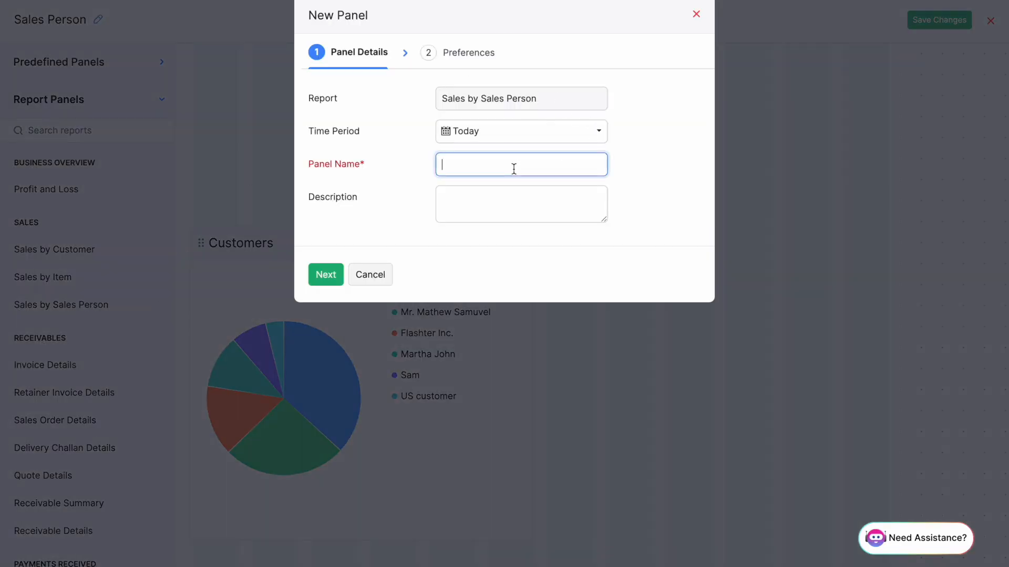
{"action": "type", "text": "Sales  Person"}
{"action": "left_click", "coordinate": [318, 276]}
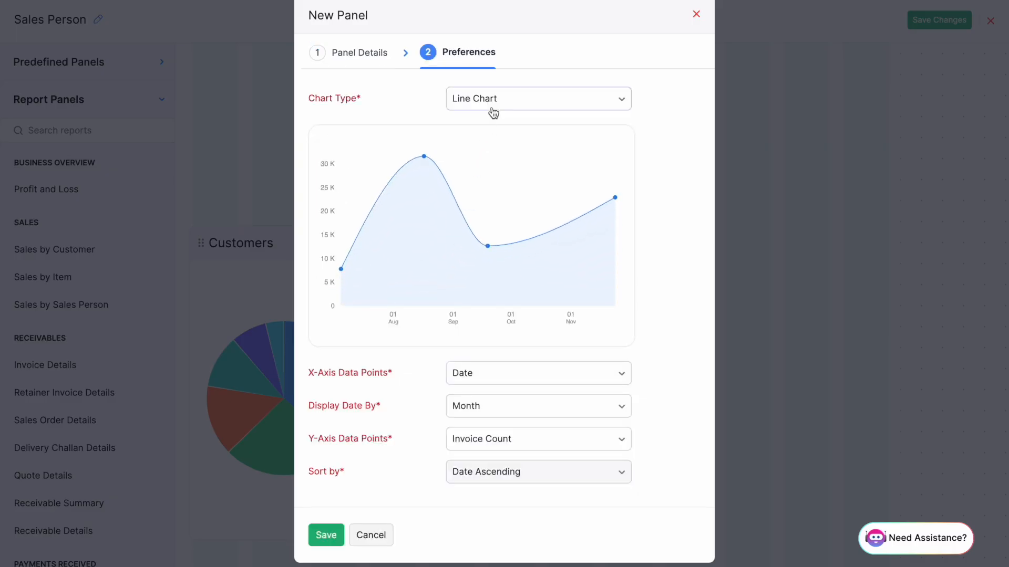
{"action": "left_click", "coordinate": [493, 111]}
{"action": "left_click", "coordinate": [524, 184]}
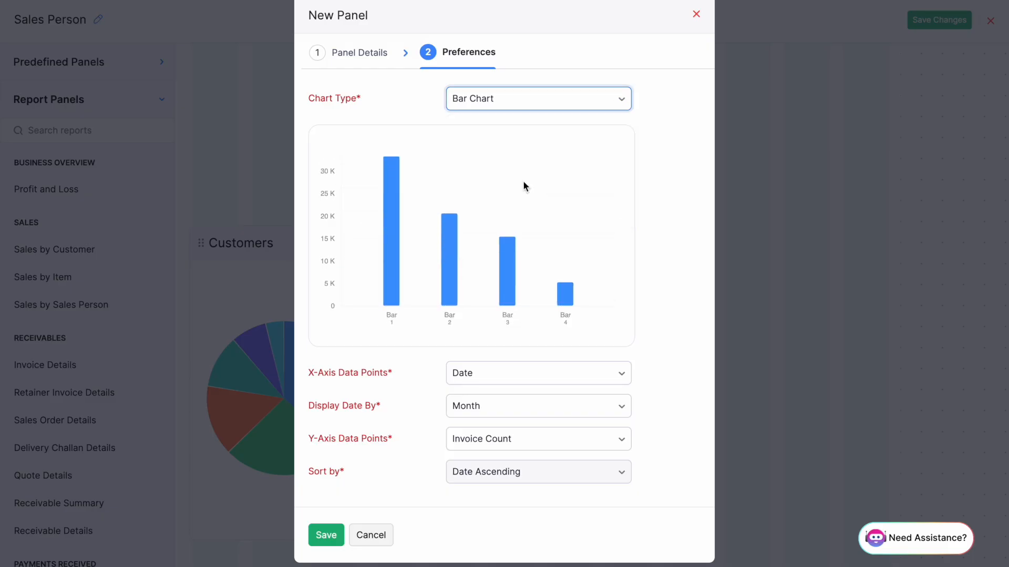
{"action": "left_click", "coordinate": [520, 379]}
{"action": "left_click", "coordinate": [513, 317]}
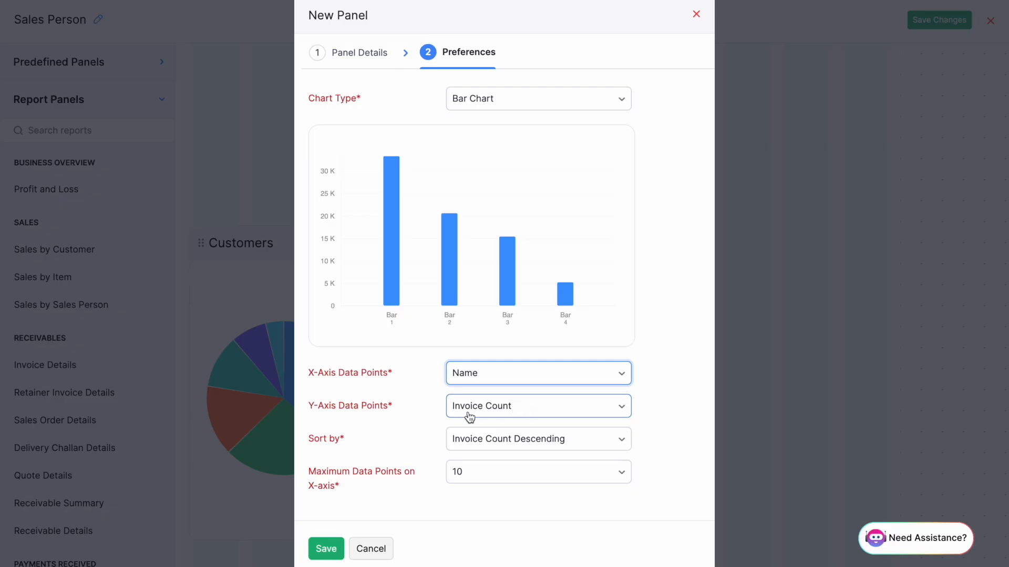
{"action": "scroll", "coordinate": [462, 415], "scroll_direction": "down", "scroll_amount": 1}
{"action": "left_click", "coordinate": [339, 527]}
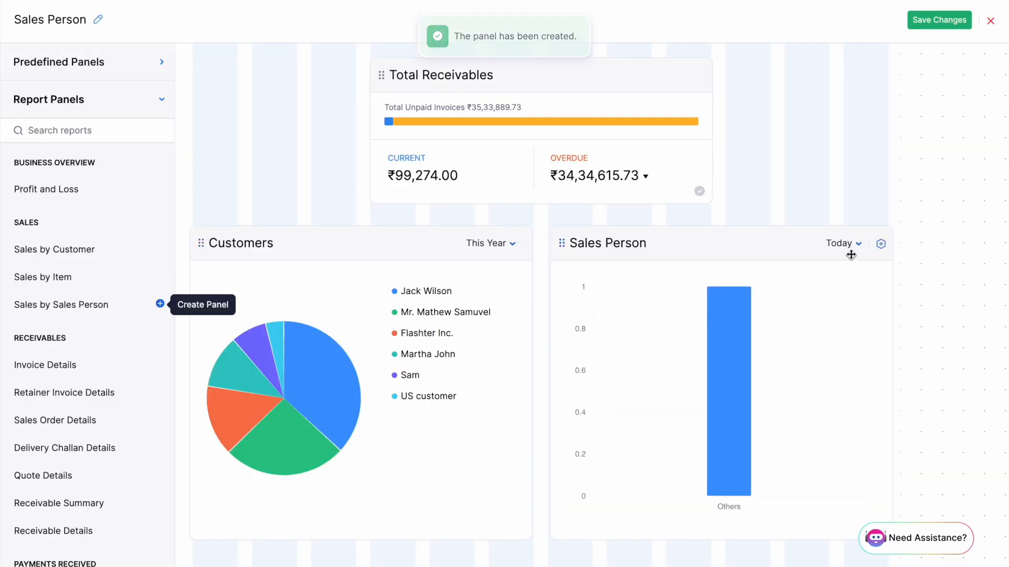
Show This Year in the Sales Person panel, place it left, and move Total Receivables below.
{"action": "left_click", "coordinate": [843, 243]}
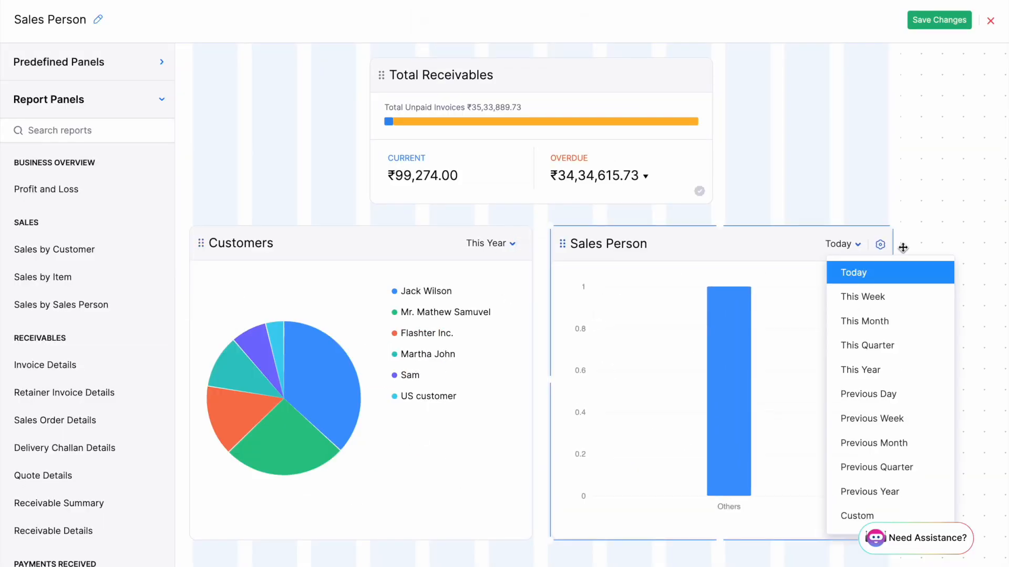
{"action": "left_click", "coordinate": [901, 368]}
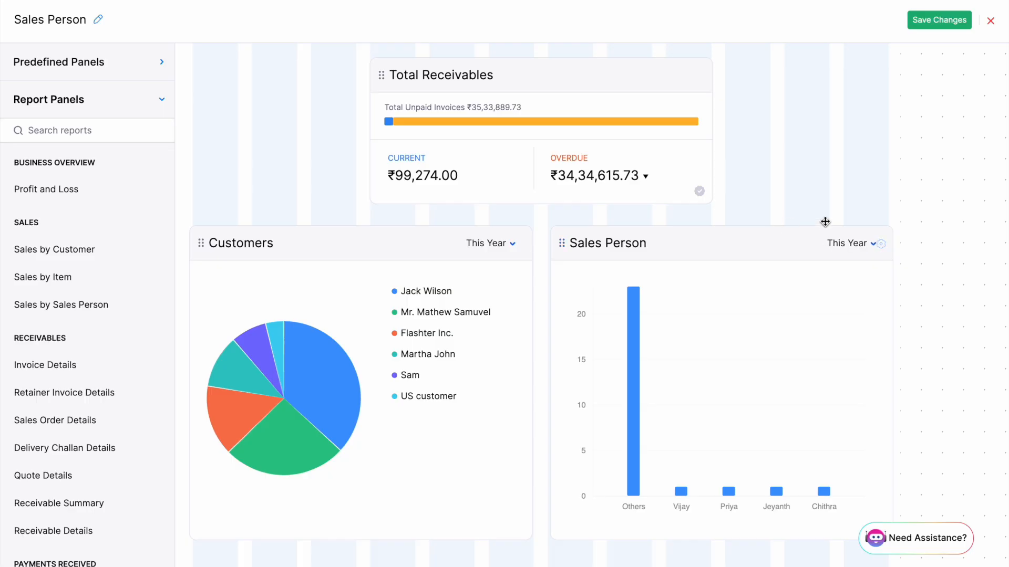
{"action": "left_click_drag", "start_coordinate": [797, 240], "coordinate": [428, 216]}
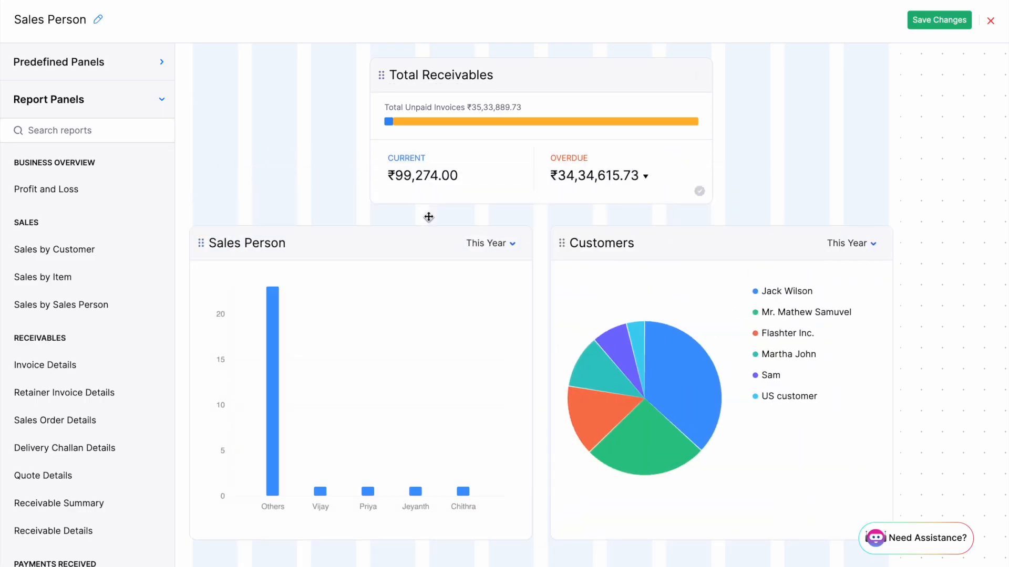
{"action": "left_click_drag", "start_coordinate": [518, 83], "coordinate": [524, 410]}
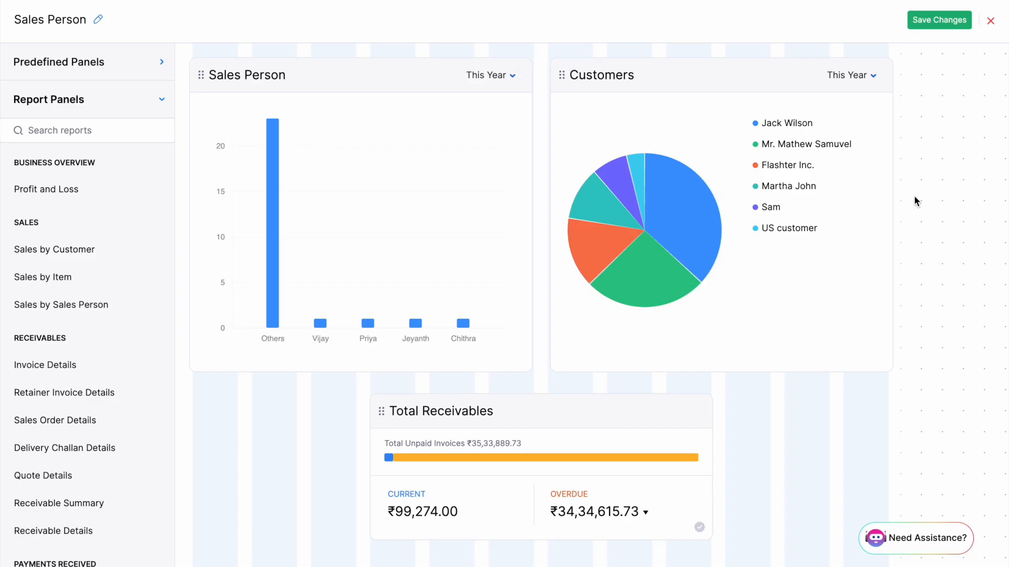
Save the rearranged layout, exit the editor, and set the Sales Person chart to This Year.
{"action": "left_click", "coordinate": [952, 24]}
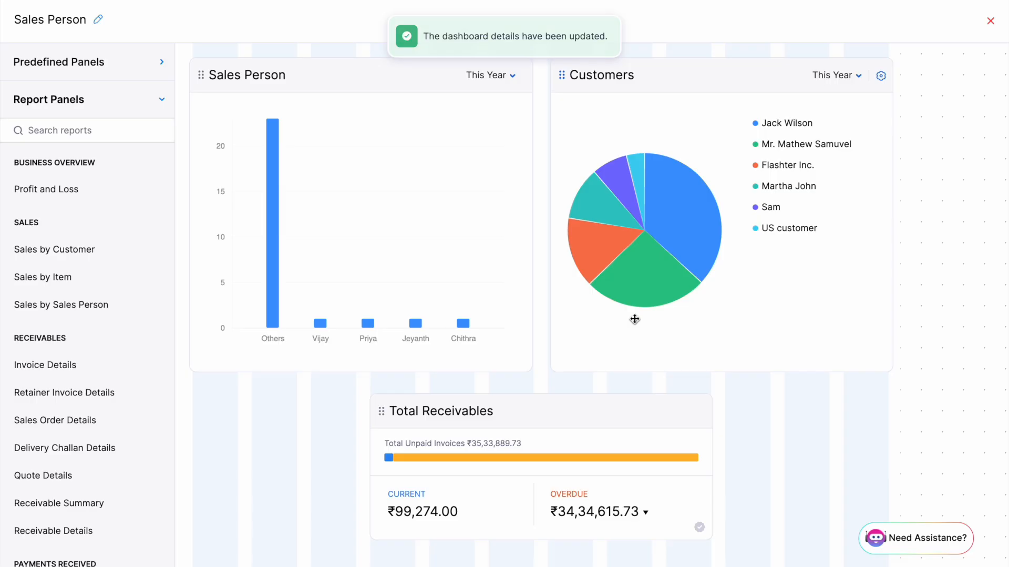
{"action": "left_click", "coordinate": [989, 21]}
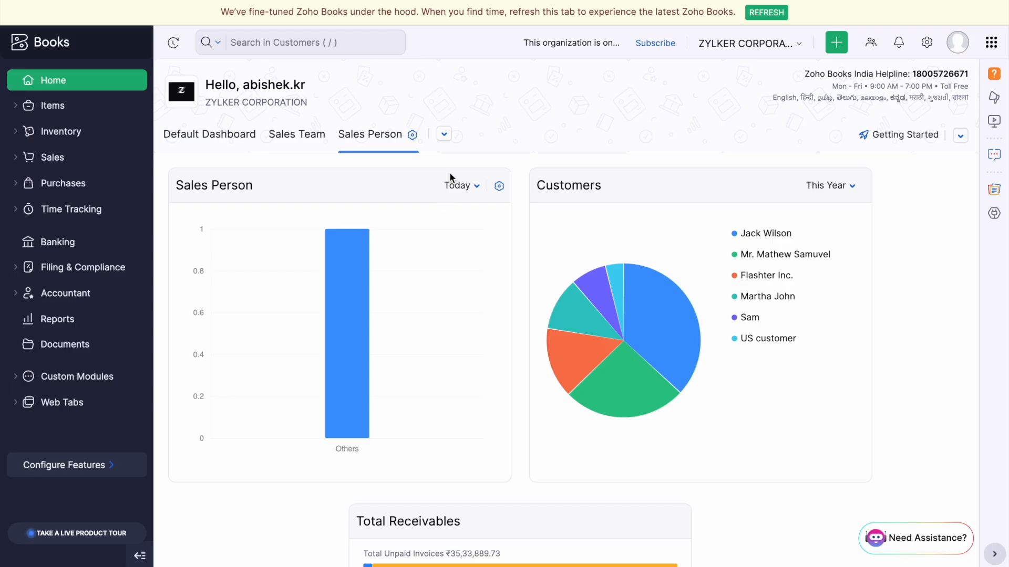
{"action": "left_click", "coordinate": [451, 192]}
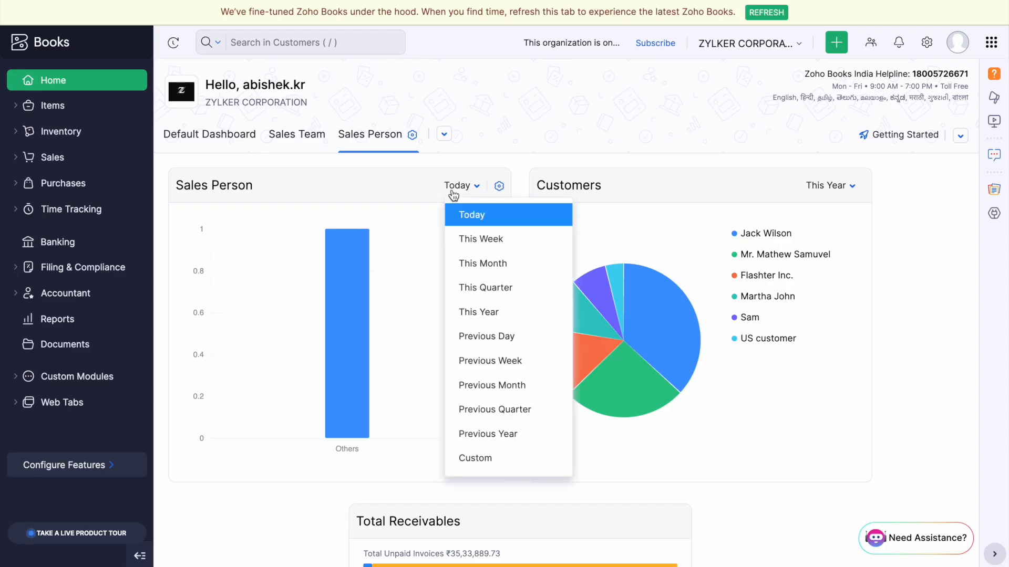
{"action": "left_click", "coordinate": [520, 312]}
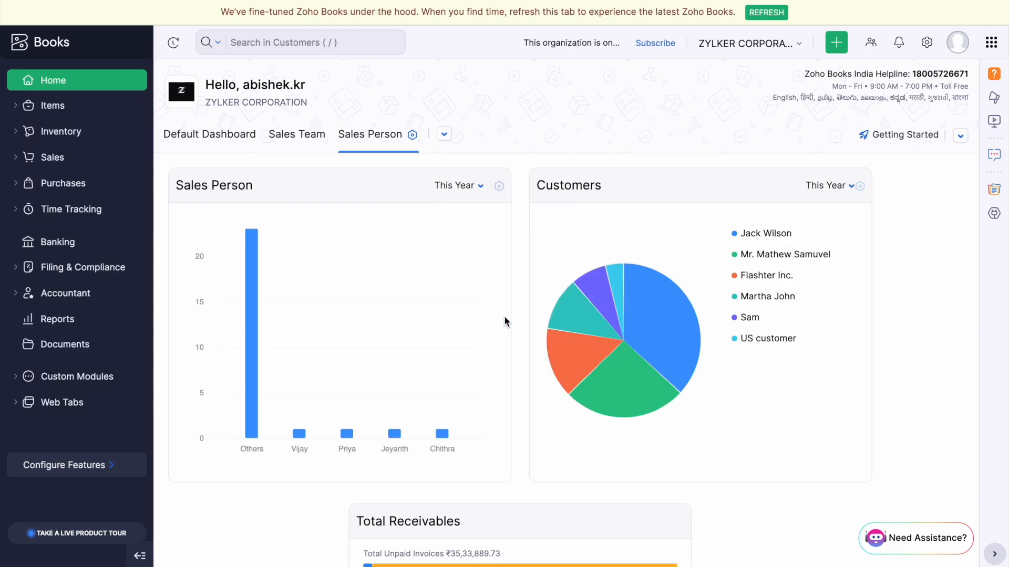
{"action": "scroll", "coordinate": [503, 317], "scroll_direction": "down", "scroll_amount": 4}
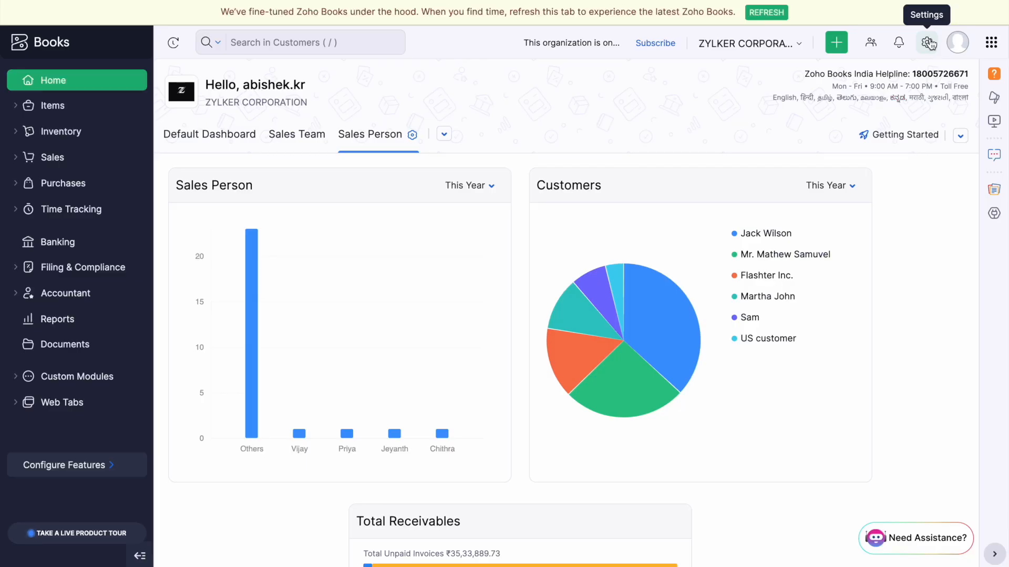
Open the Default Transaction Series for editing from Transaction Number Series settings.
{"action": "left_click", "coordinate": [928, 42]}
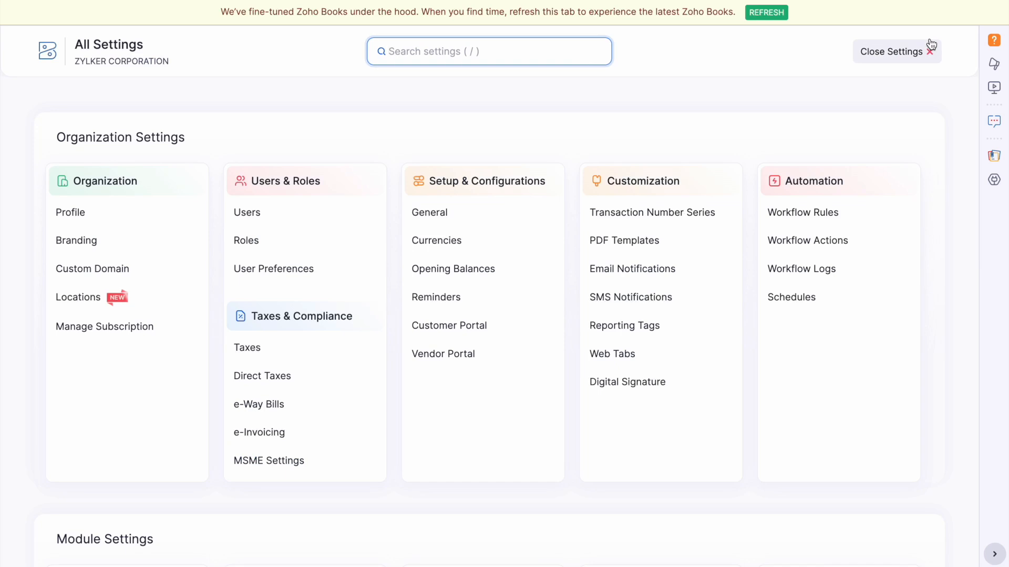
{"action": "left_click", "coordinate": [701, 213]}
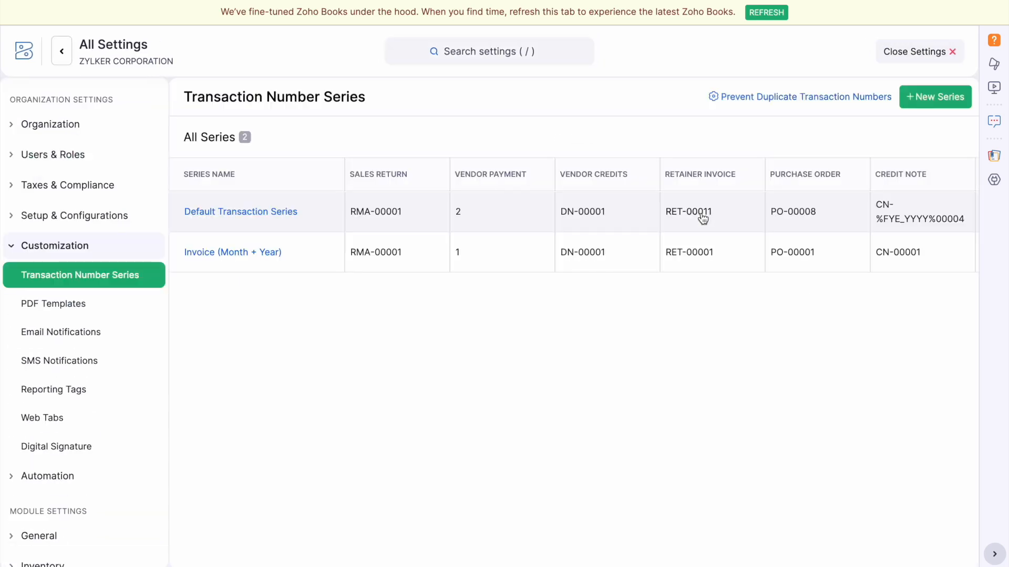
{"action": "left_click", "coordinate": [261, 212]}
Review the module prefixes from Credit Note down to the Invoice and Quote rows.
{"action": "left_click", "coordinate": [459, 269]}
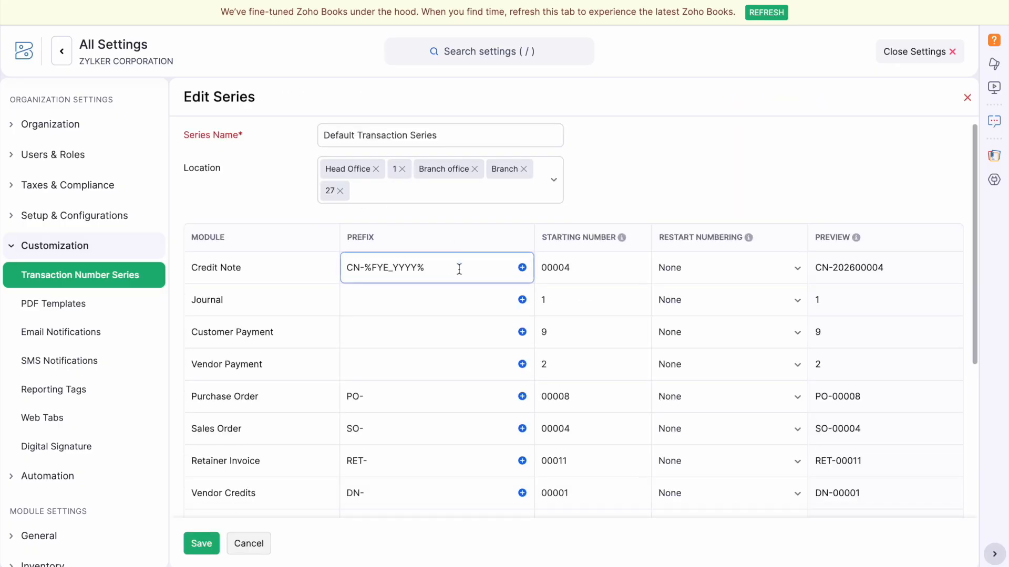
{"action": "scroll", "coordinate": [460, 269], "scroll_direction": "down", "scroll_amount": 5}
{"action": "scroll", "coordinate": [464, 402], "scroll_direction": "up", "scroll_amount": 5}
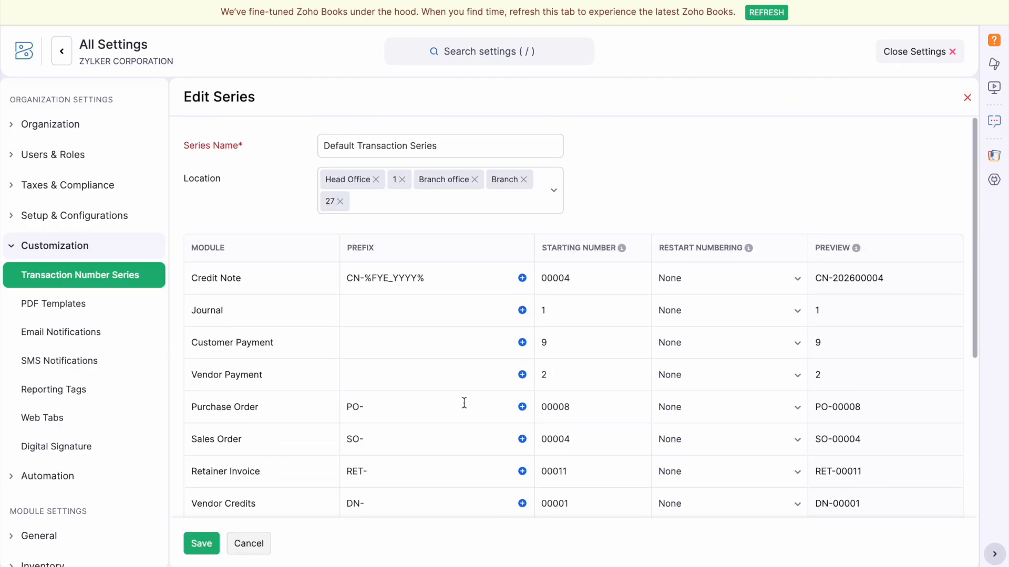
{"action": "scroll", "coordinate": [464, 403], "scroll_direction": "down", "scroll_amount": 2}
{"action": "scroll", "coordinate": [464, 402], "scroll_direction": "up", "scroll_amount": 2}
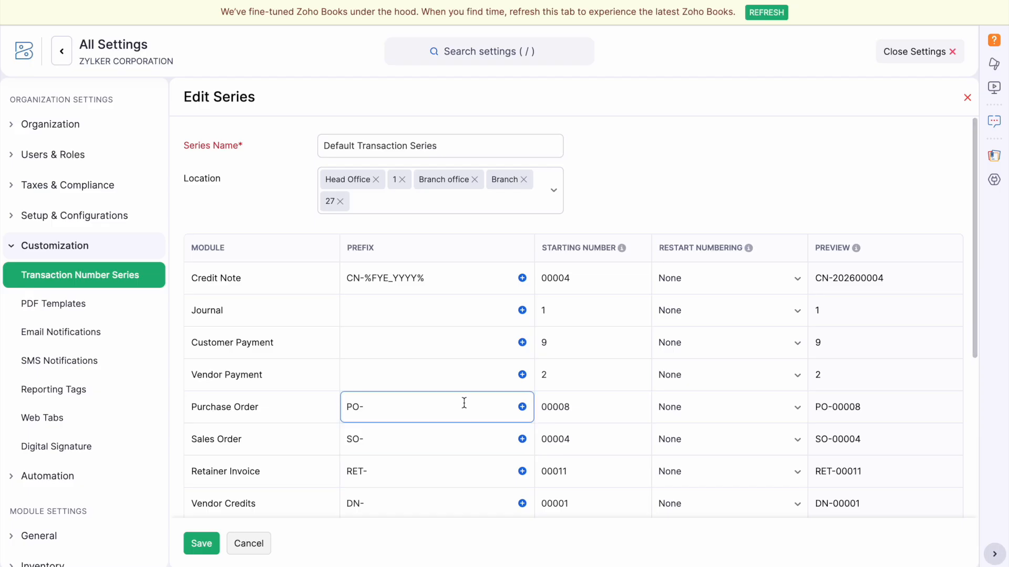
{"action": "scroll", "coordinate": [464, 403], "scroll_direction": "down", "scroll_amount": 1}
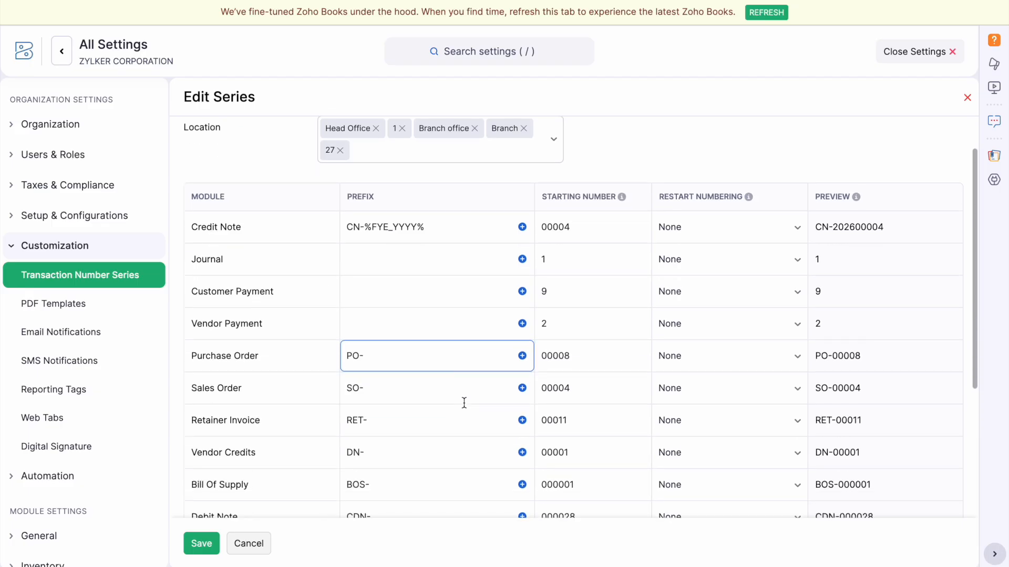
{"action": "scroll", "coordinate": [464, 403], "scroll_direction": "down", "scroll_amount": 2}
{"action": "scroll", "coordinate": [464, 398], "scroll_direction": "down", "scroll_amount": 1}
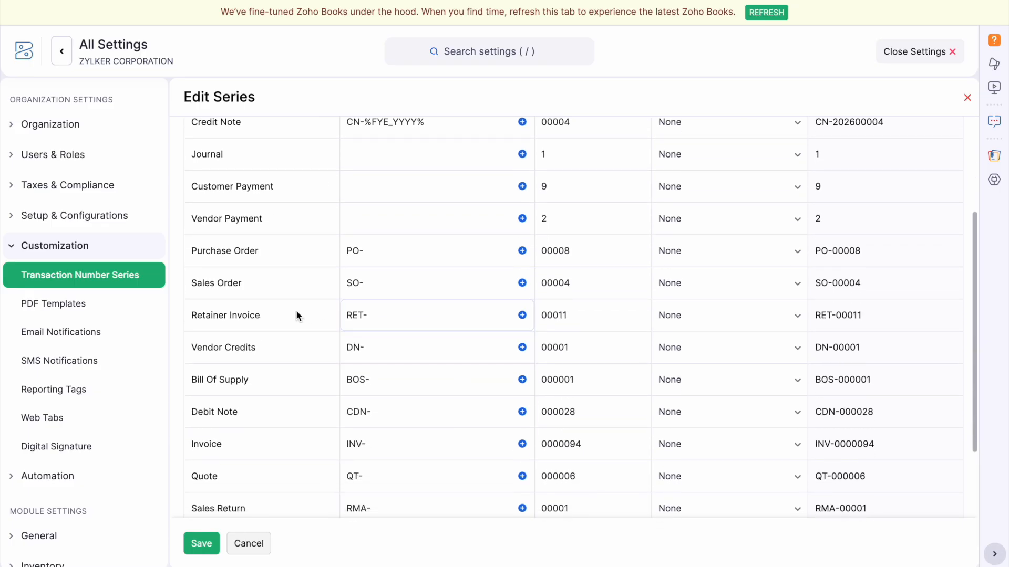
{"action": "scroll", "coordinate": [417, 430], "scroll_direction": "down", "scroll_amount": 2}
Add the four-digit Fiscal Year Start (YYYY) placeholder to the Quote prefix.
{"action": "left_click", "coordinate": [378, 339]}
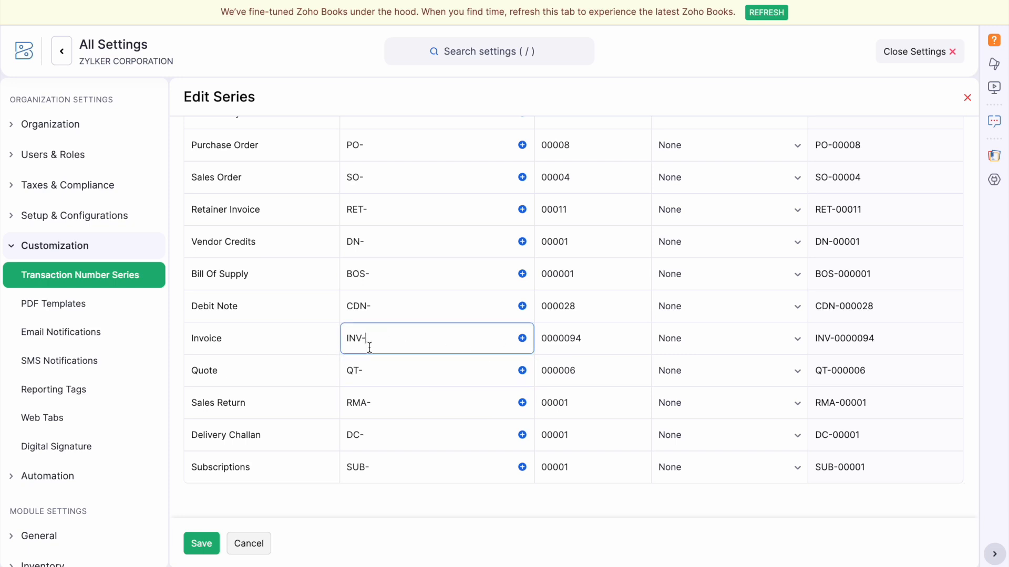
{"action": "left_click", "coordinate": [522, 339]}
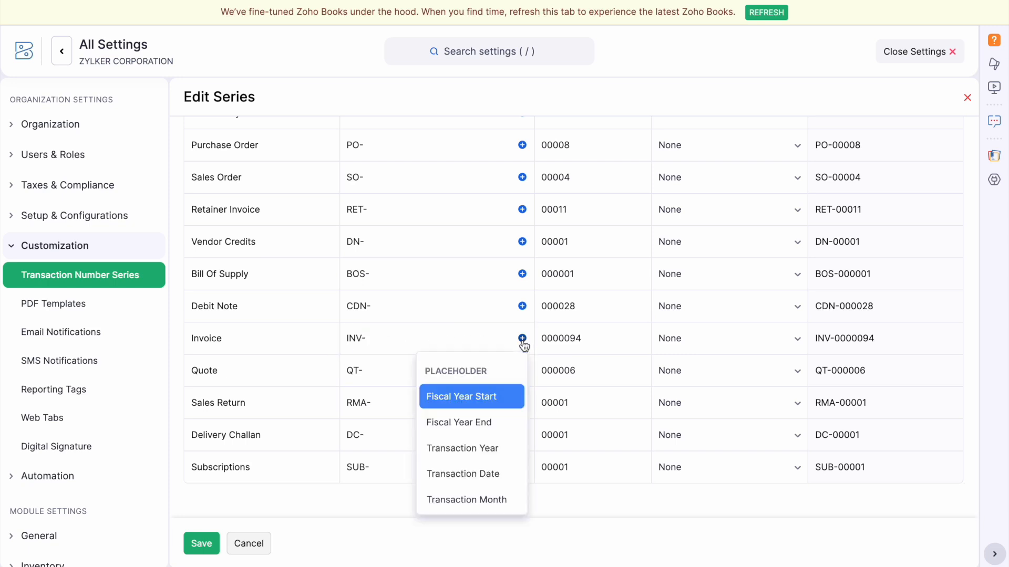
{"action": "left_click", "coordinate": [450, 322]}
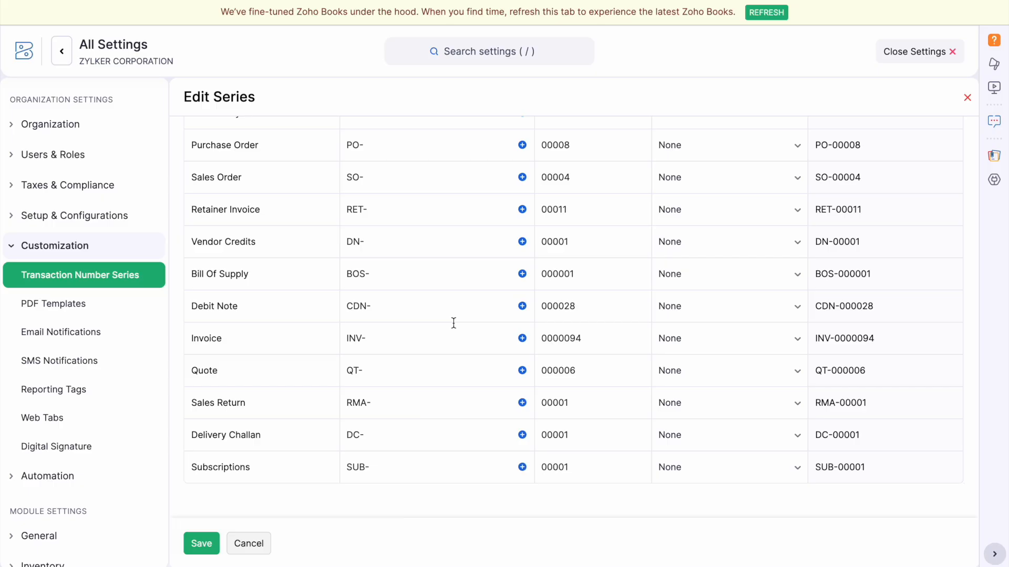
{"action": "left_click", "coordinate": [523, 341]}
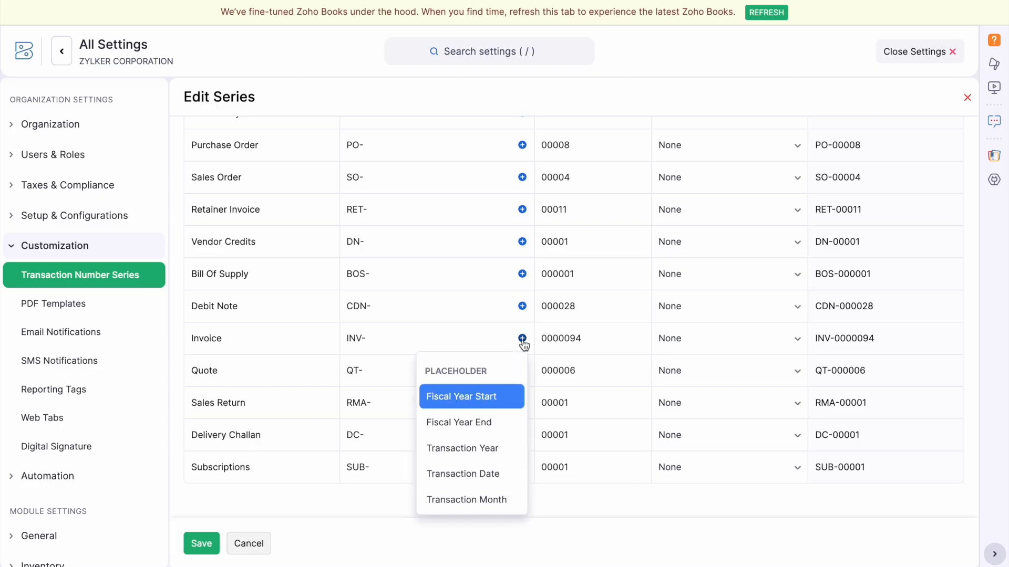
{"action": "mouse_move", "coordinate": [504, 397]}
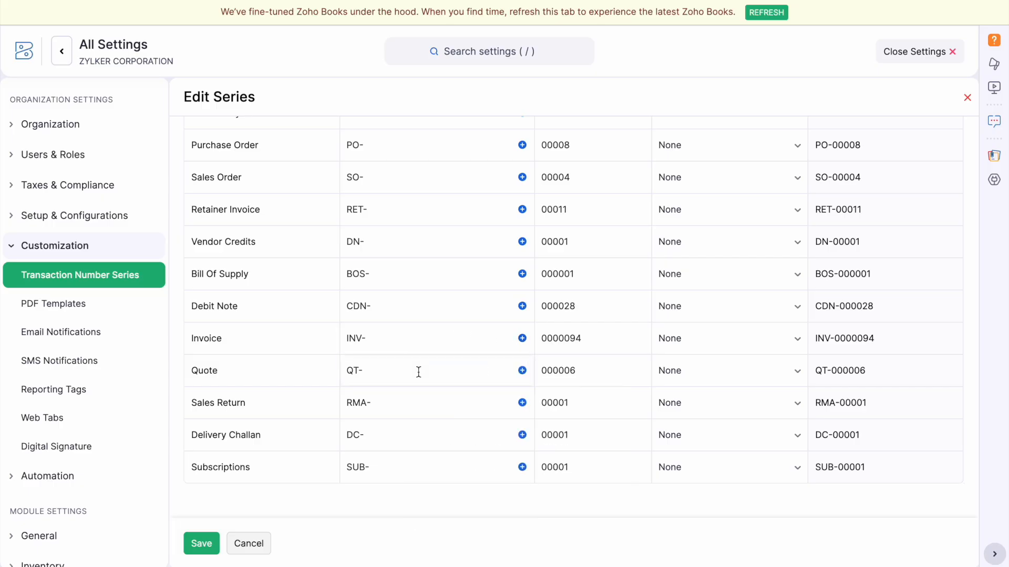
{"action": "left_click", "coordinate": [418, 371]}
{"action": "left_click", "coordinate": [523, 372]}
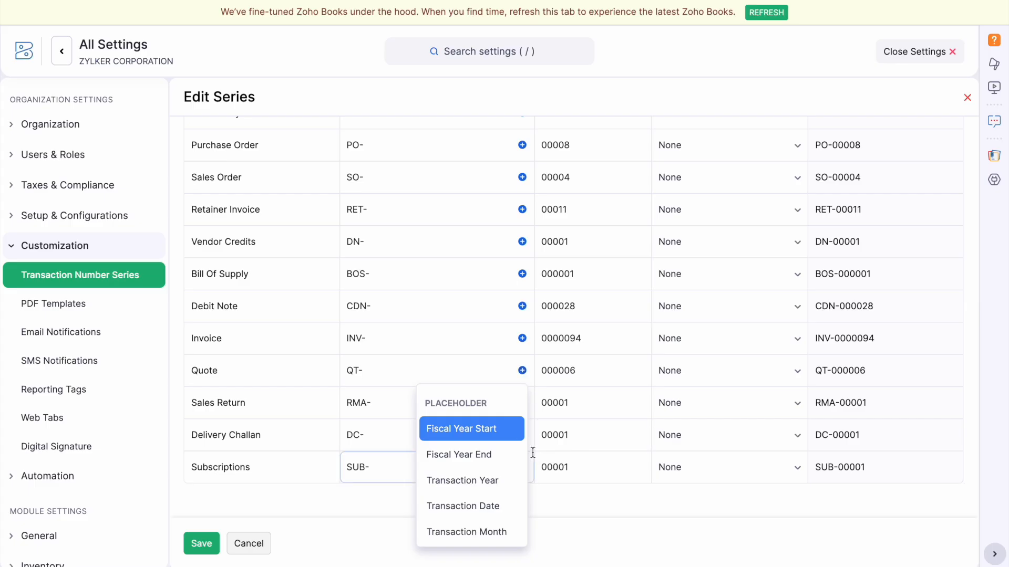
{"action": "mouse_move", "coordinate": [511, 438]}
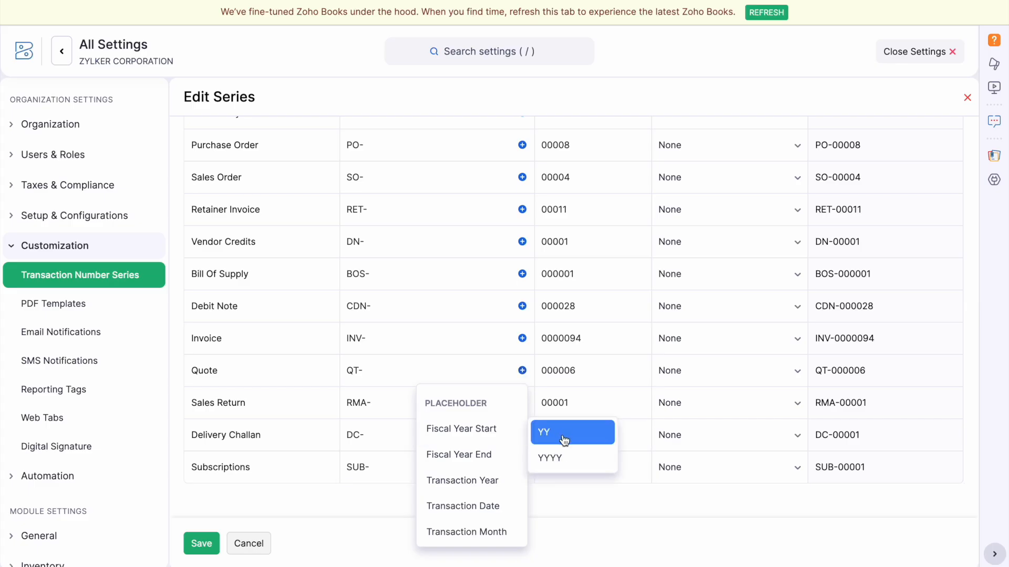
{"action": "left_click", "coordinate": [560, 457]}
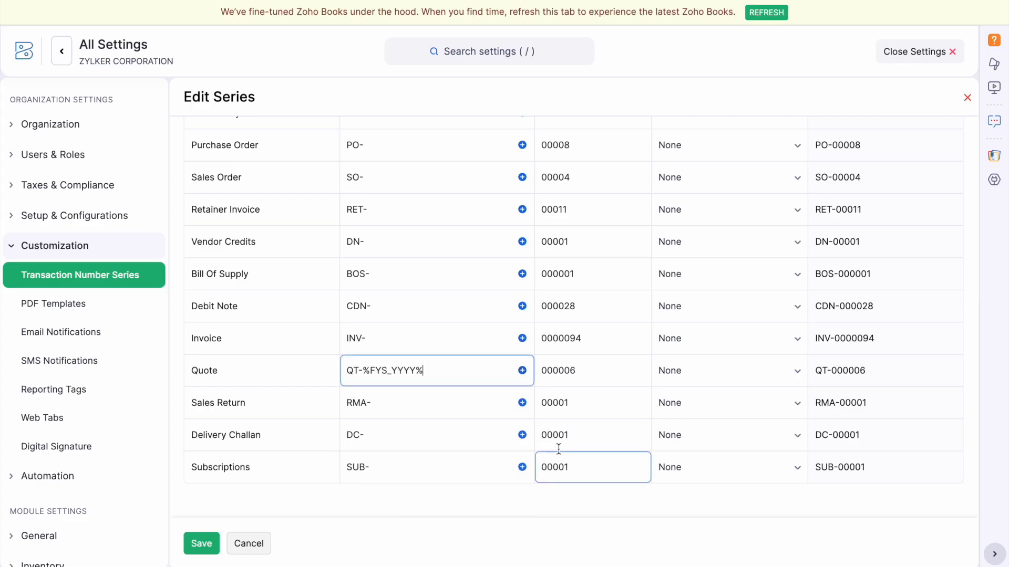
Add Transaction Month and a hyphen, making the Quote prefix QT-%FYS_YYYY%-%MM%.
{"action": "left_click", "coordinate": [522, 371]}
{"action": "mouse_move", "coordinate": [493, 488]}
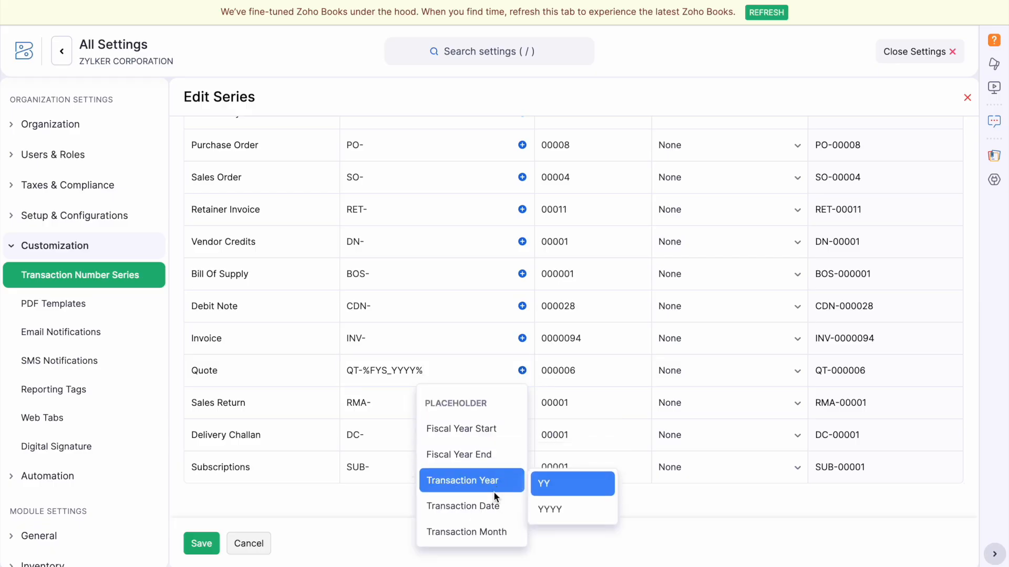
{"action": "left_click", "coordinate": [486, 532]}
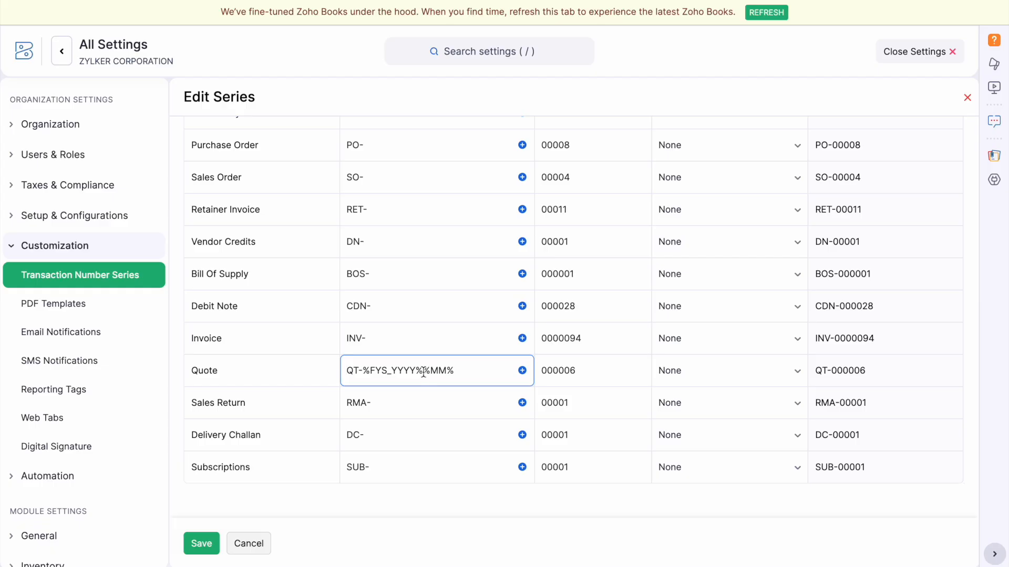
{"action": "type", "text": "-"}
Save the updated Default Transaction Series.
{"action": "left_click", "coordinate": [521, 338]}
{"action": "mouse_move", "coordinate": [489, 399]}
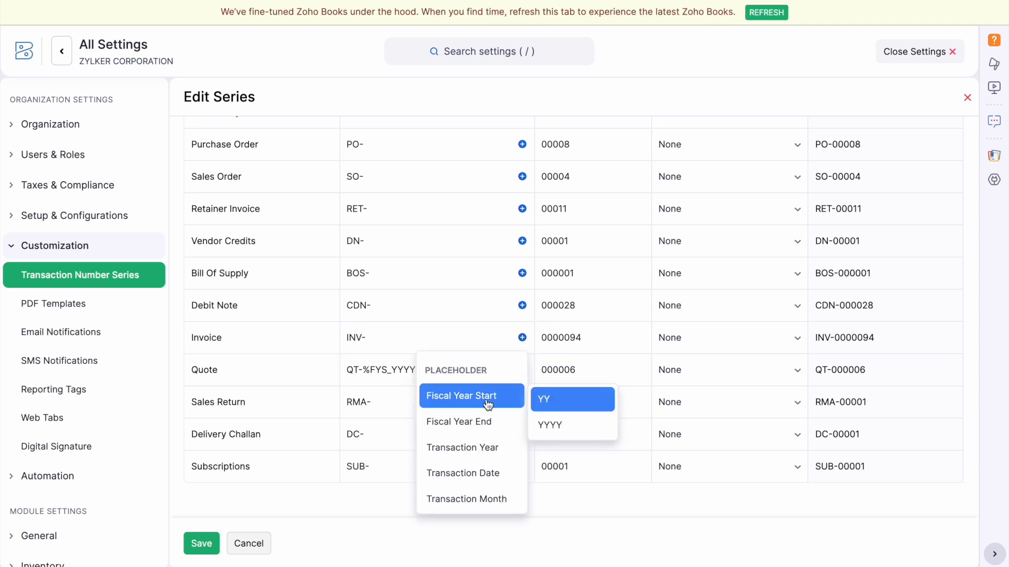
{"action": "left_click", "coordinate": [202, 545]}
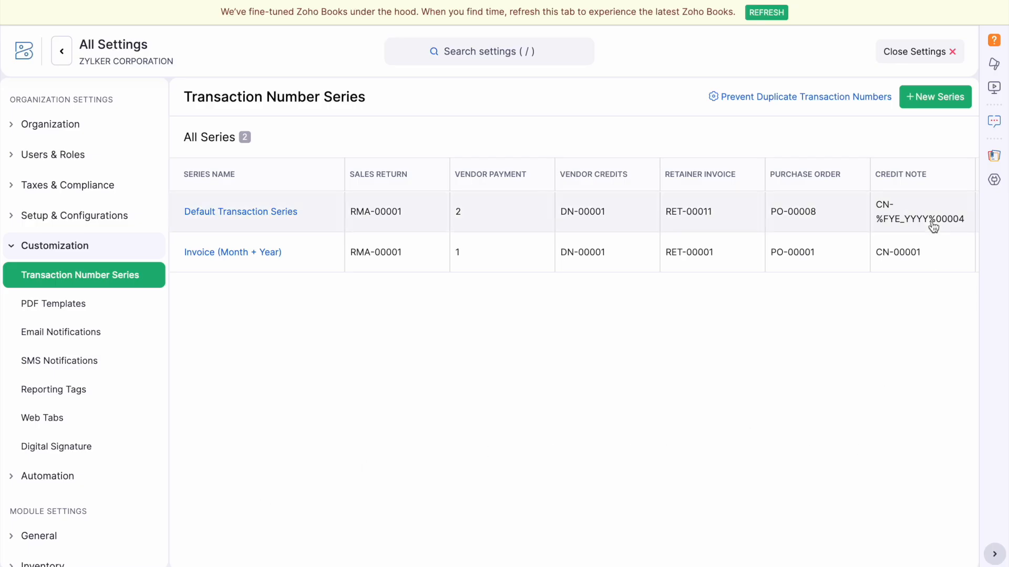
Start a new series named 'Online series' assigned to the Head Office location.
{"action": "left_click", "coordinate": [942, 95]}
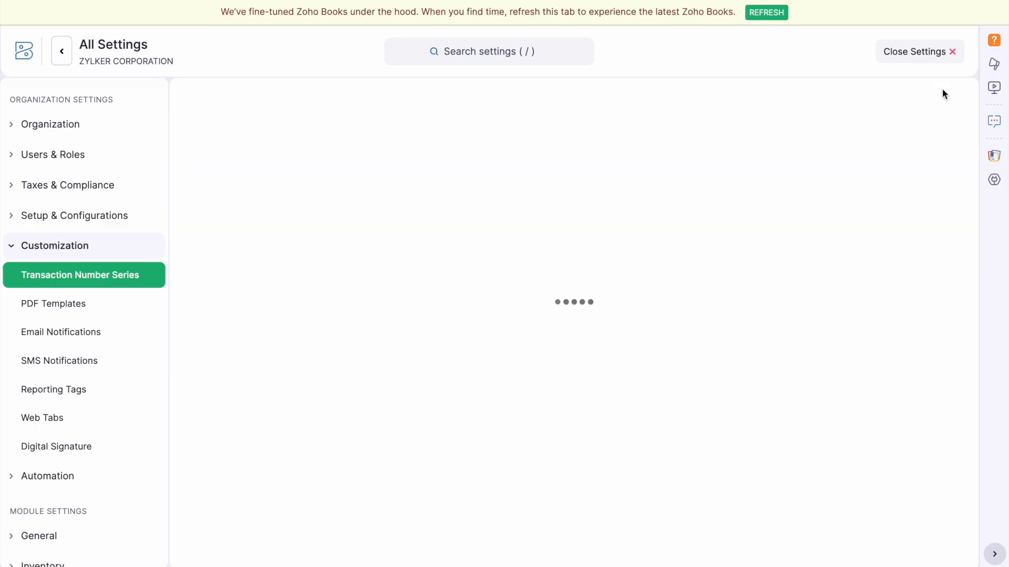
{"action": "left_click", "coordinate": [387, 138]}
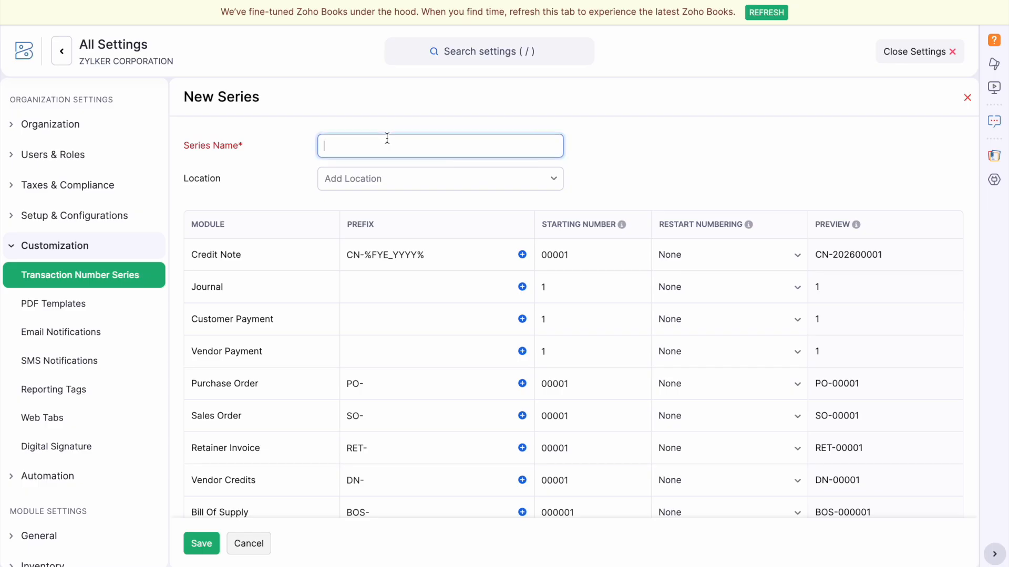
{"action": "type", "text": "Online series"}
{"action": "left_click", "coordinate": [410, 181]}
{"action": "left_click", "coordinate": [434, 236]}
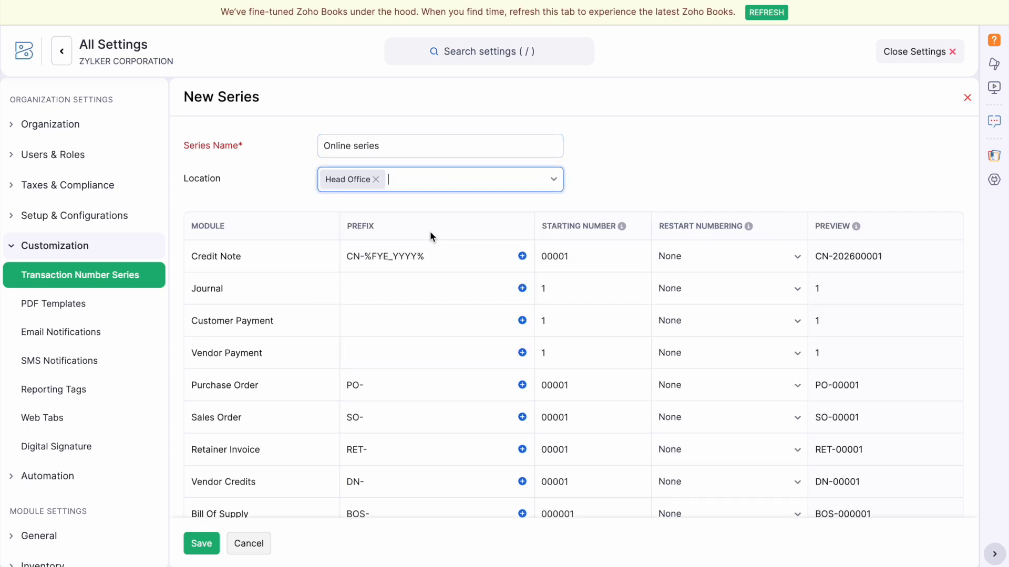
Prefix the Retainer Invoice, Vendor Credits and Bill Of Supply codes with ON.
{"action": "left_click", "coordinate": [344, 254]}
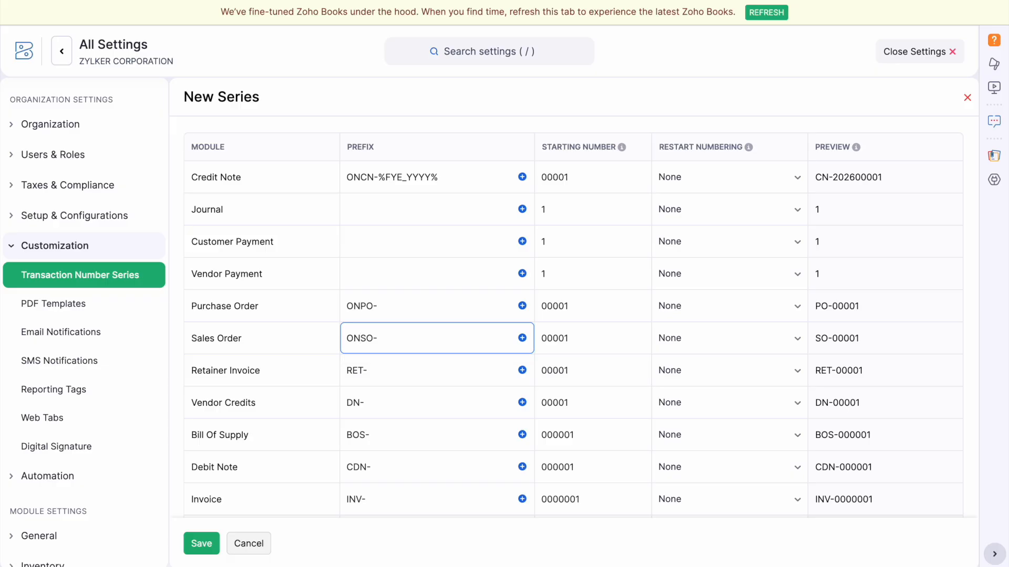
{"action": "left_click", "coordinate": [347, 370]}
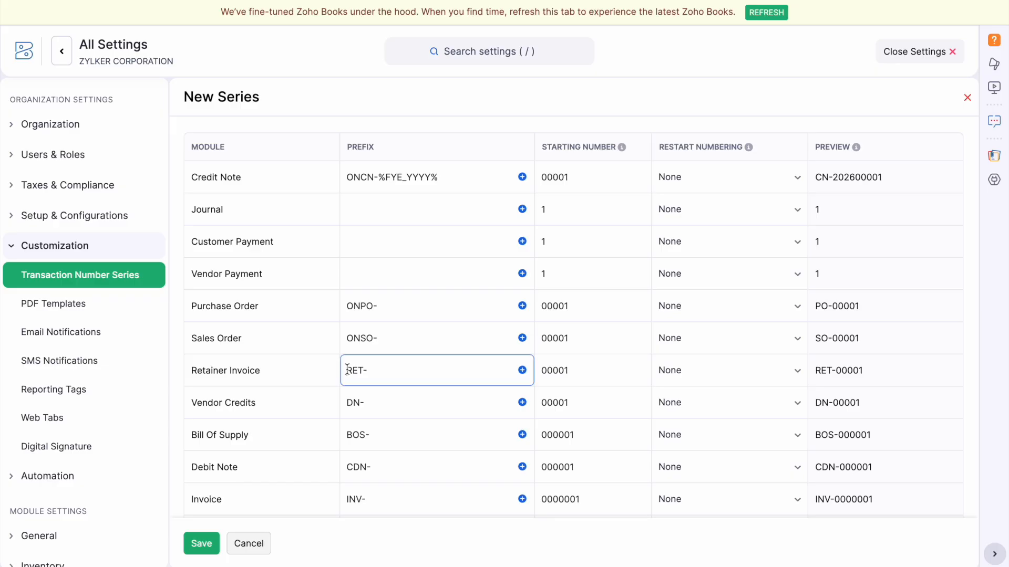
{"action": "type", "text": "ON"}
{"action": "scroll", "coordinate": [347, 369], "scroll_direction": "down", "scroll_amount": 2}
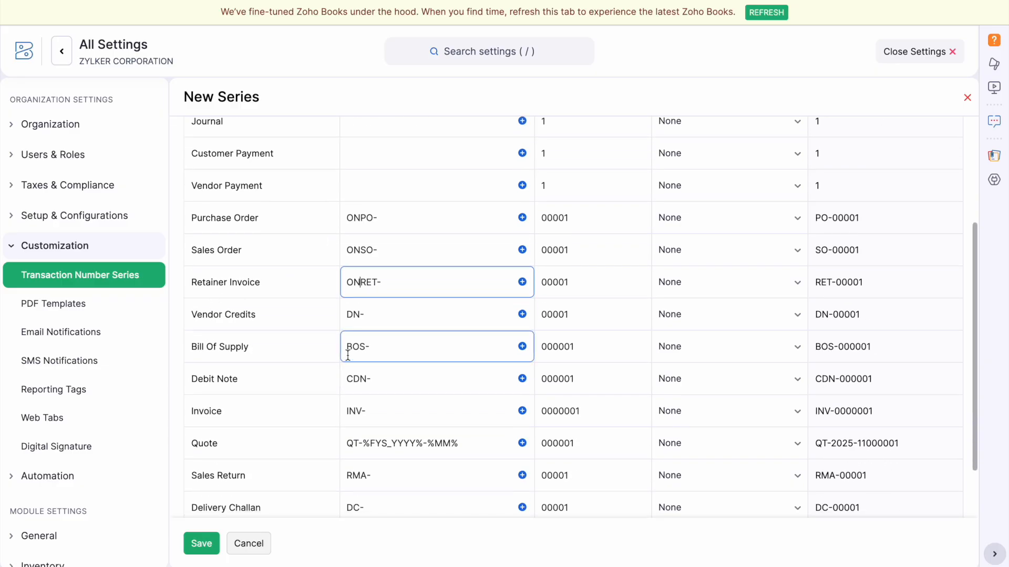
{"action": "left_click", "coordinate": [343, 313]}
{"action": "type", "text": "ON"}
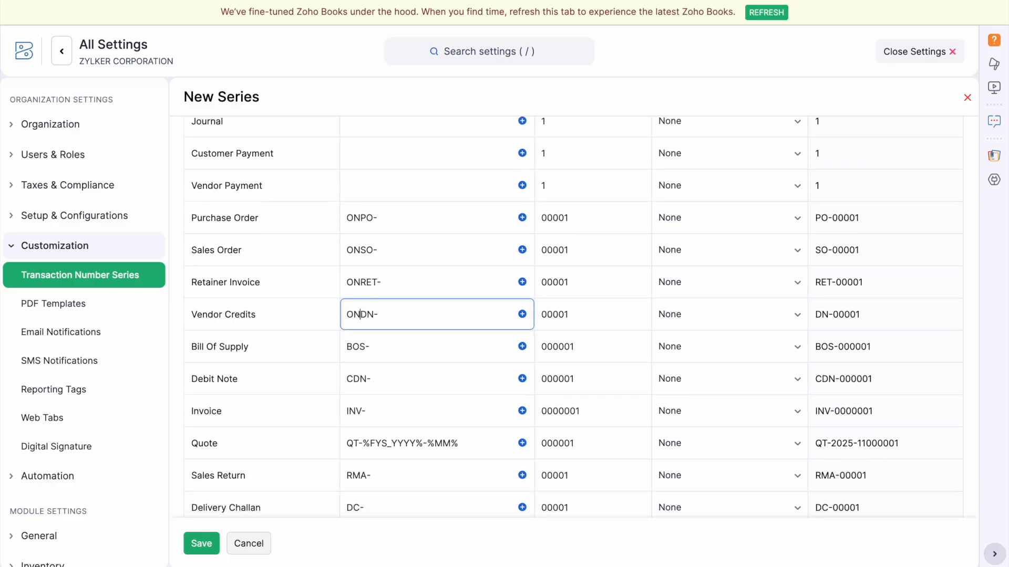
{"action": "left_click", "coordinate": [339, 342]}
{"action": "type", "text": "ON"}
{"action": "scroll", "coordinate": [343, 336], "scroll_direction": "down", "scroll_amount": 2}
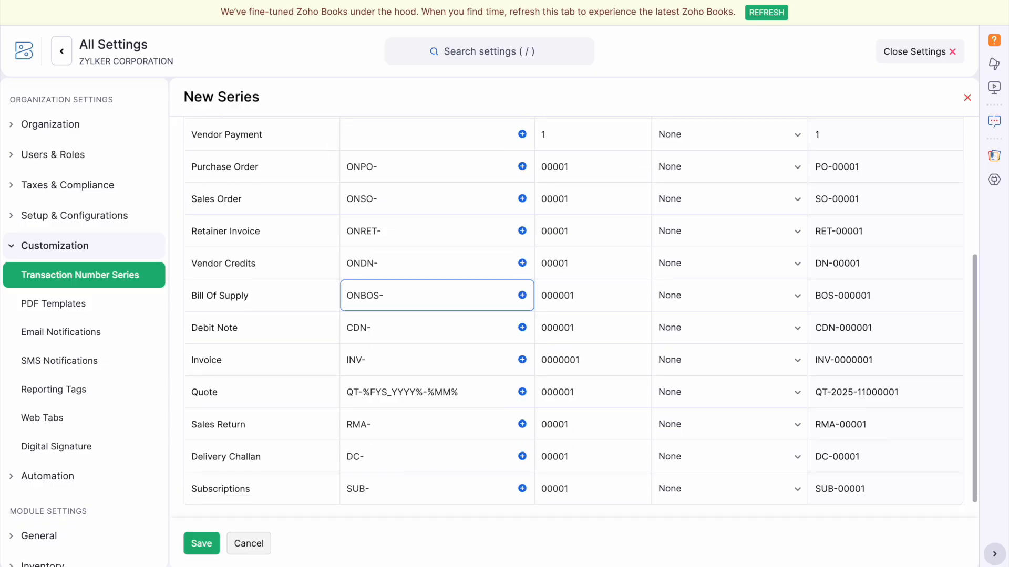
Add ON to Debit Note, Invoice, Quote, Sales Return, Delivery Challan and Subscriptions prefixes, then save.
{"action": "left_click", "coordinate": [351, 306]}
{"action": "type", "text": "ON"}
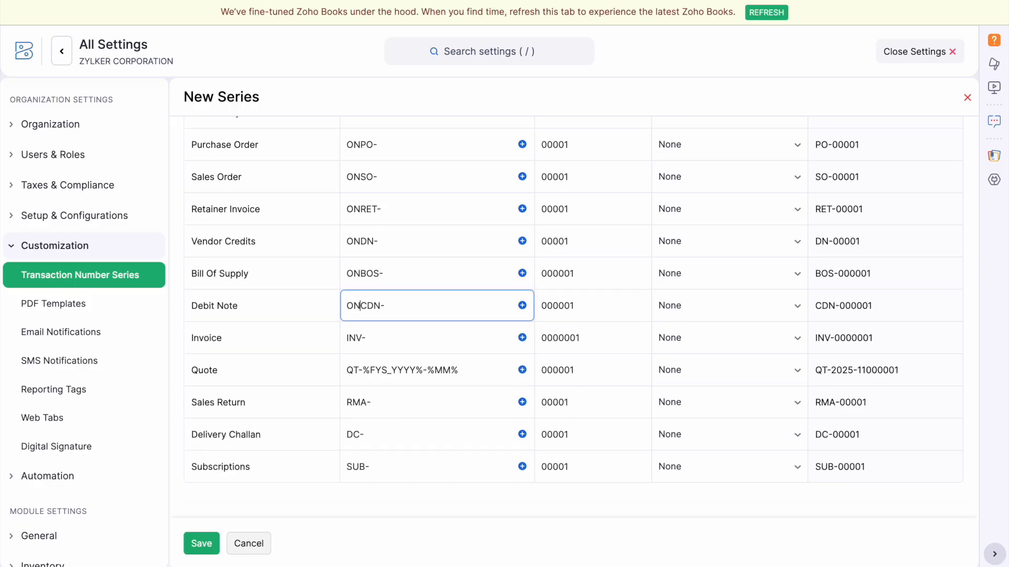
{"action": "left_click", "coordinate": [343, 336]}
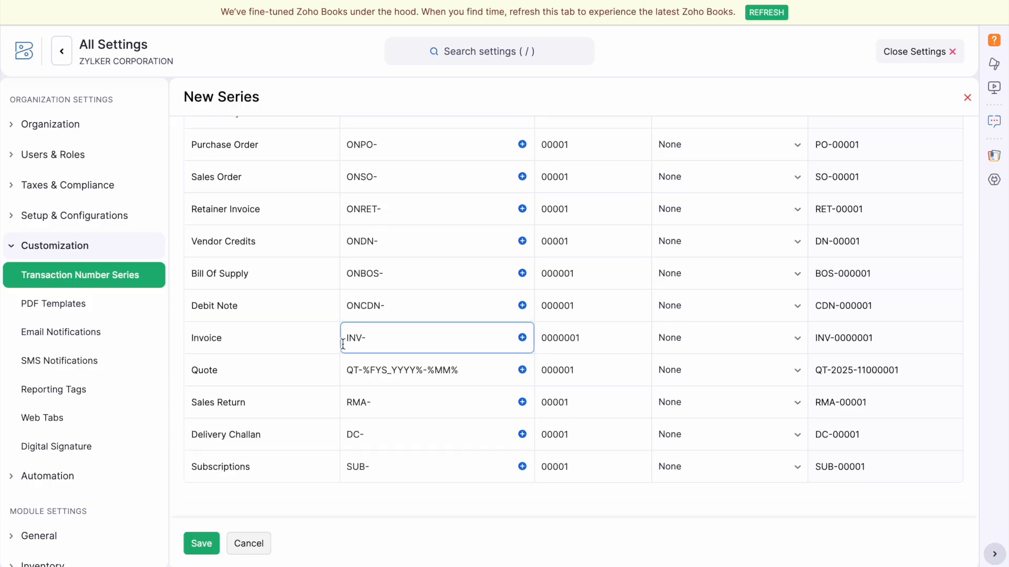
{"action": "type", "text": "ON"}
{"action": "left_click", "coordinate": [342, 369]}
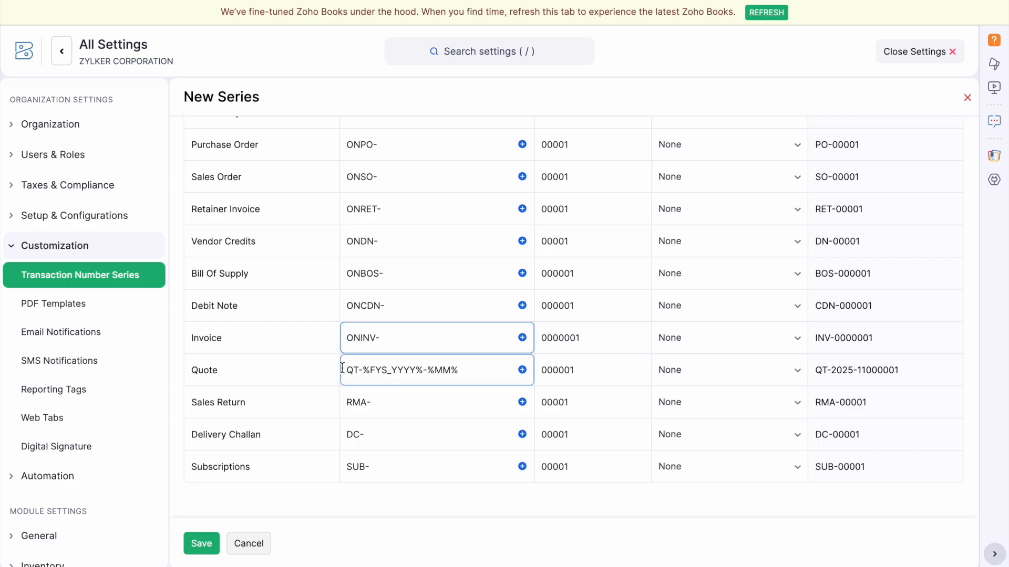
{"action": "type", "text": "ON"}
{"action": "left_click", "coordinate": [340, 405]}
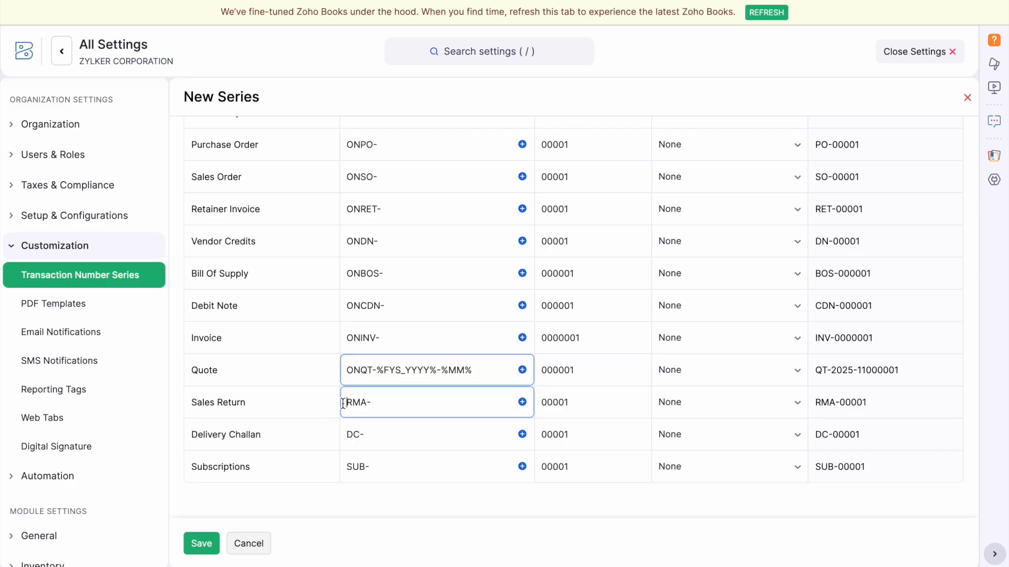
{"action": "type", "text": "ON"}
{"action": "left_click", "coordinate": [342, 434]}
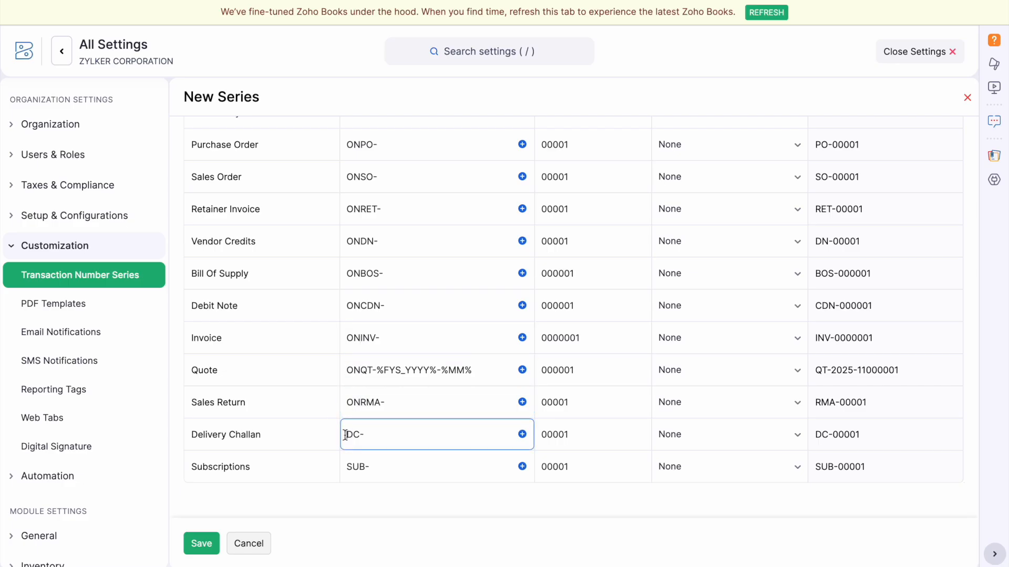
{"action": "type", "text": "ON"}
{"action": "left_click", "coordinate": [348, 468]}
{"action": "type", "text": "ON"}
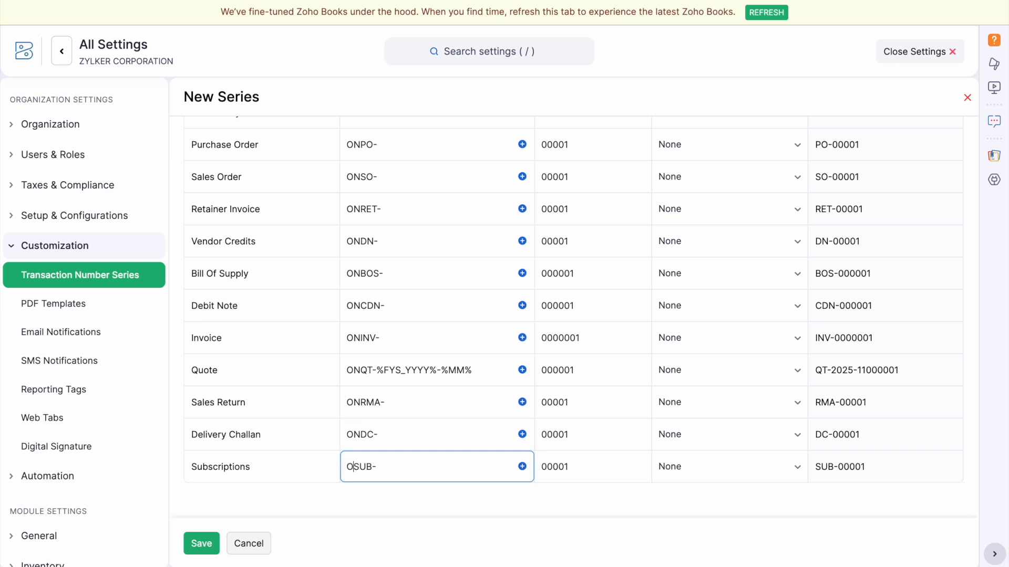
{"action": "left_click", "coordinate": [198, 544]}
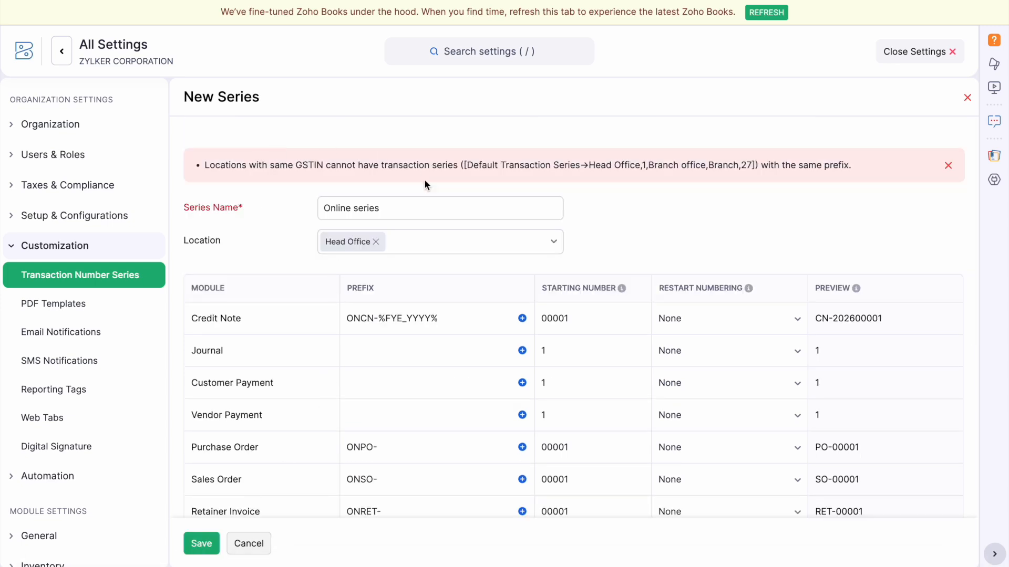
Dismiss the GSTIN error, add ON to Journal, Customer Payment and Vendor Payment prefixes, and save.
{"action": "right_click", "coordinate": [425, 176]}
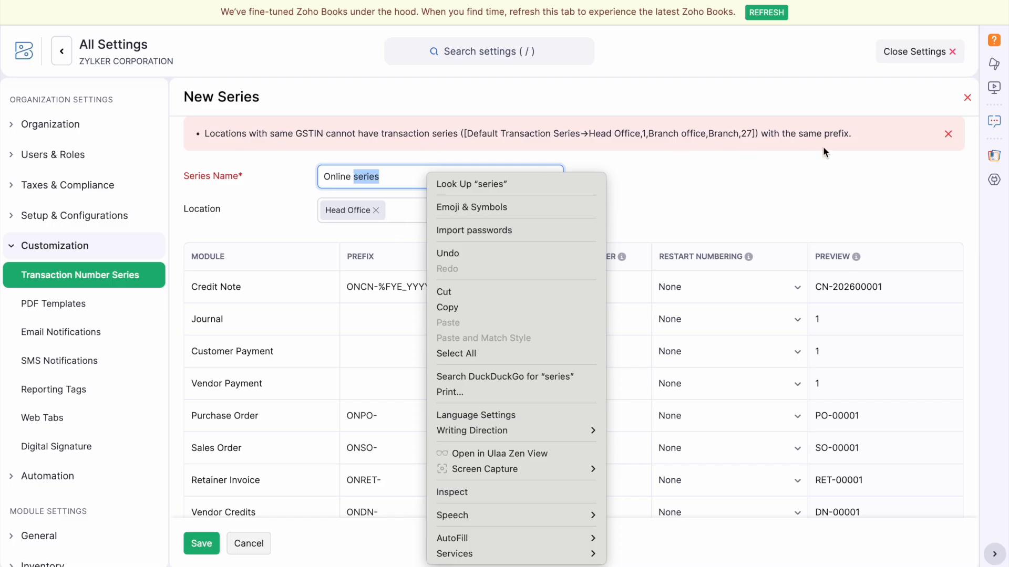
{"action": "left_click", "coordinate": [792, 198]}
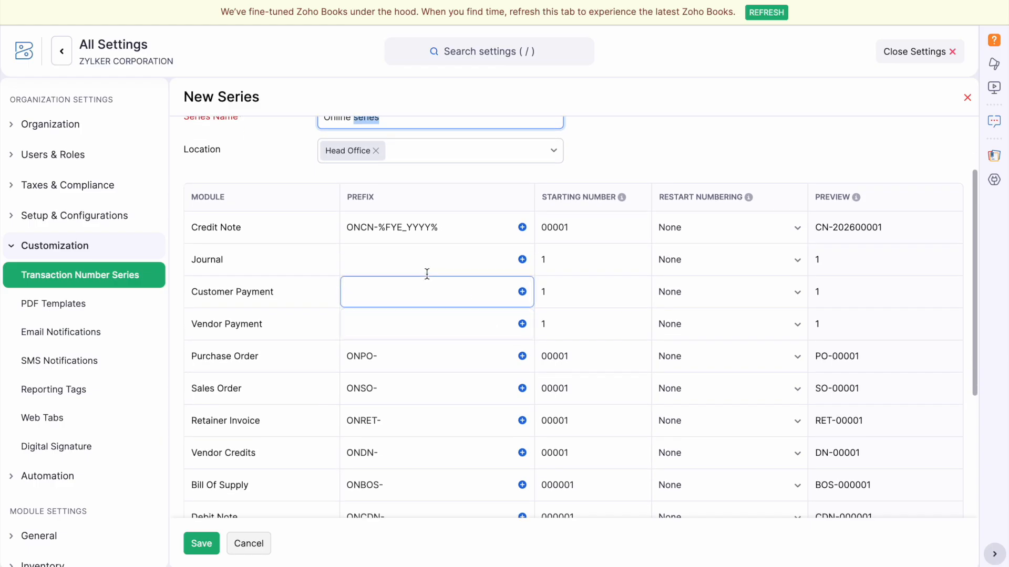
{"action": "left_click", "coordinate": [403, 259]}
{"action": "type", "text": "ON"}
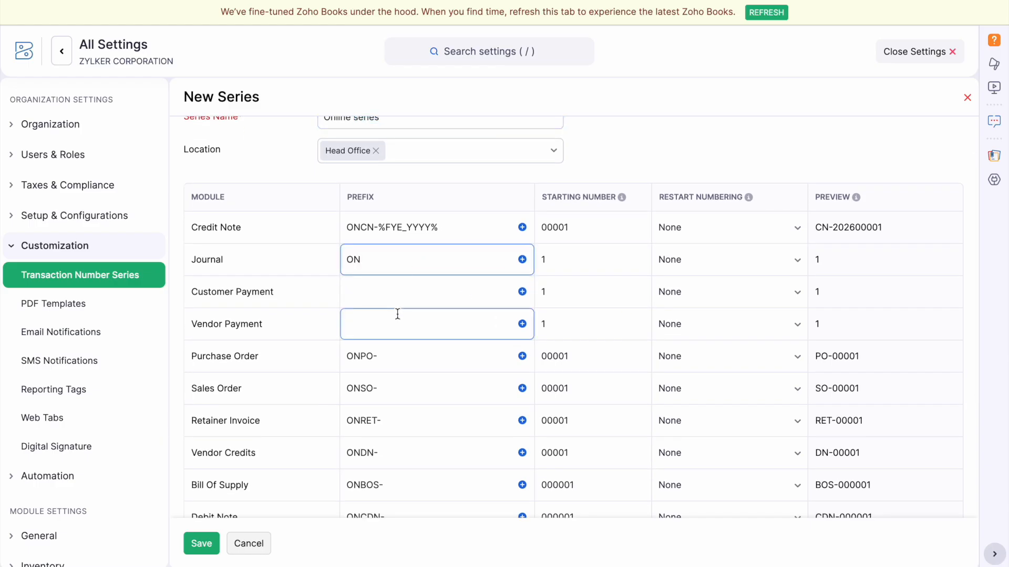
{"action": "left_click", "coordinate": [381, 298]}
{"action": "type", "text": "ON"}
{"action": "left_click", "coordinate": [373, 323]}
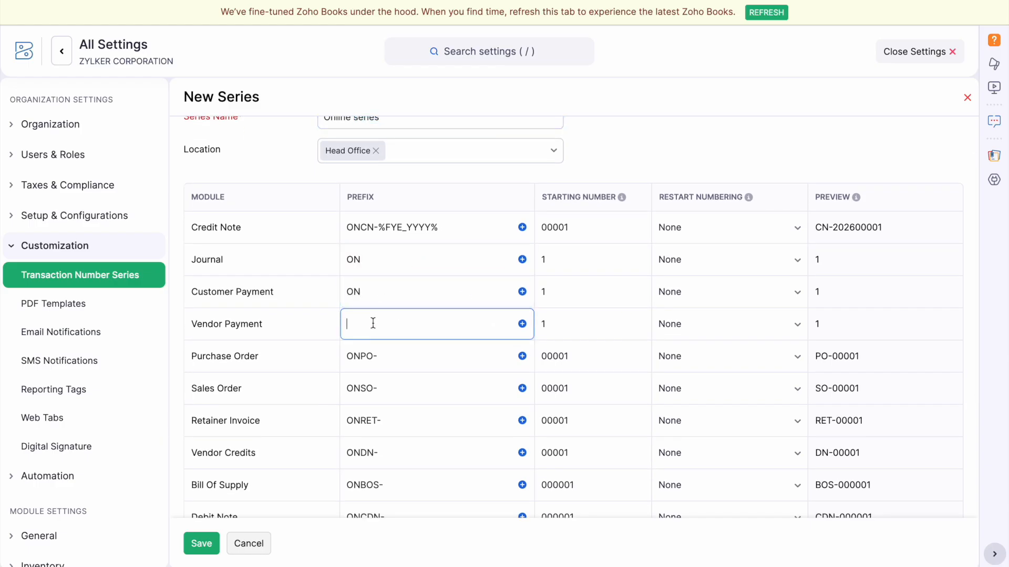
{"action": "type", "text": "ON"}
{"action": "scroll", "coordinate": [409, 235], "scroll_direction": "down", "scroll_amount": 4}
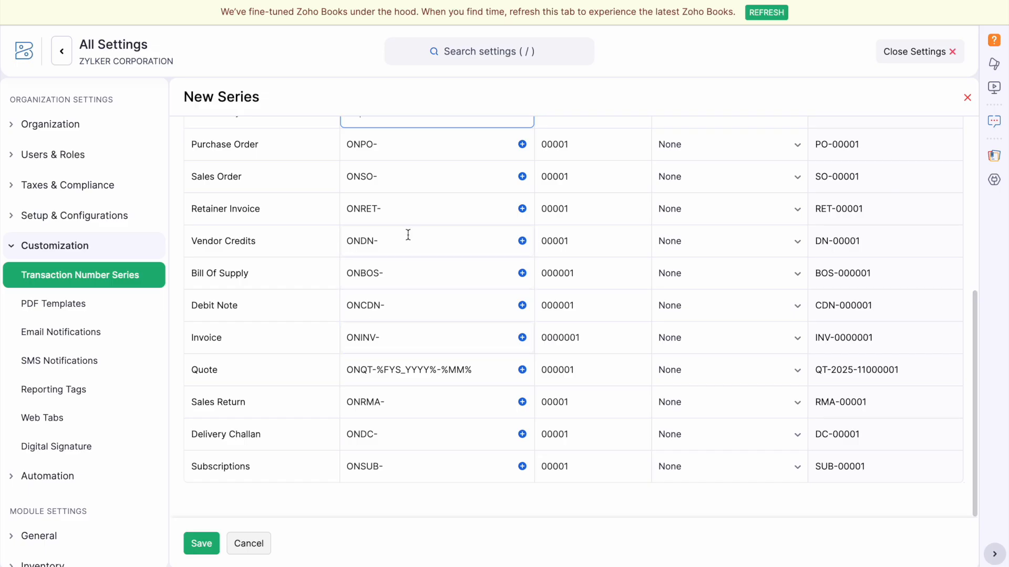
{"action": "left_click", "coordinate": [208, 537]}
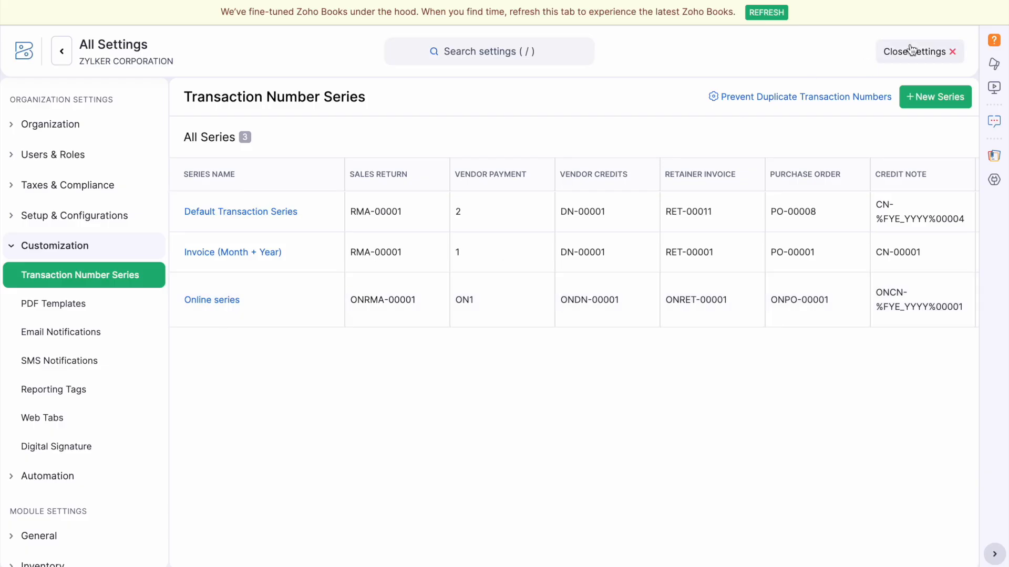
Create a new invoice for the first customer, numbered ONINV-0000001 from the Online series.
{"action": "left_click", "coordinate": [911, 51]}
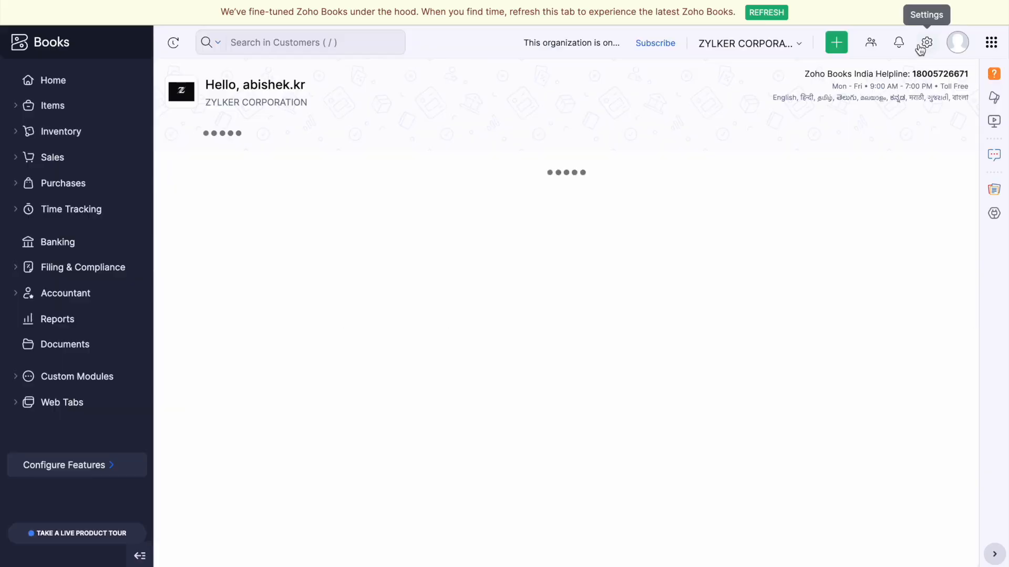
{"action": "left_click", "coordinate": [67, 158]}
{"action": "left_click", "coordinate": [79, 283]}
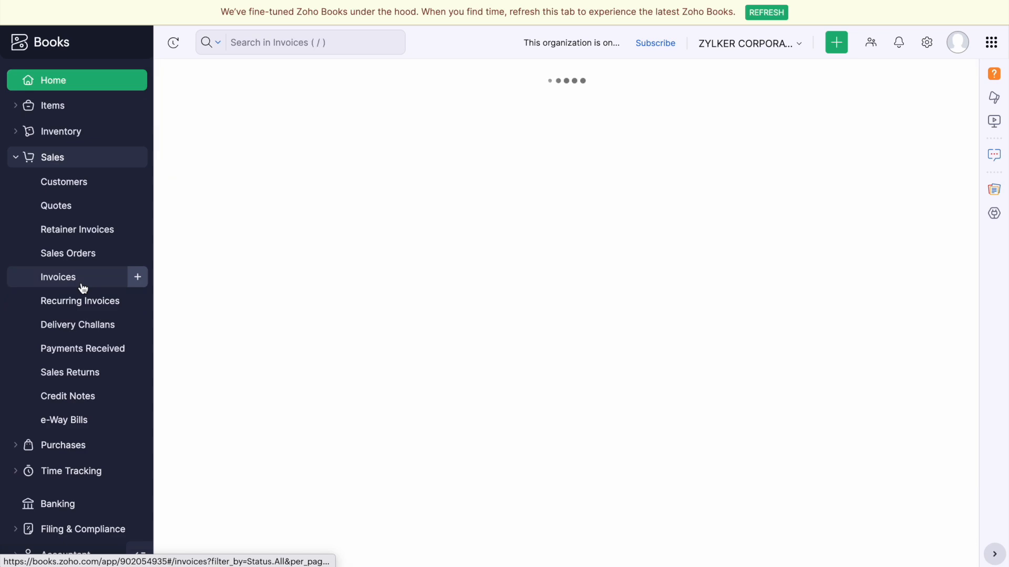
{"action": "left_click", "coordinate": [902, 79]}
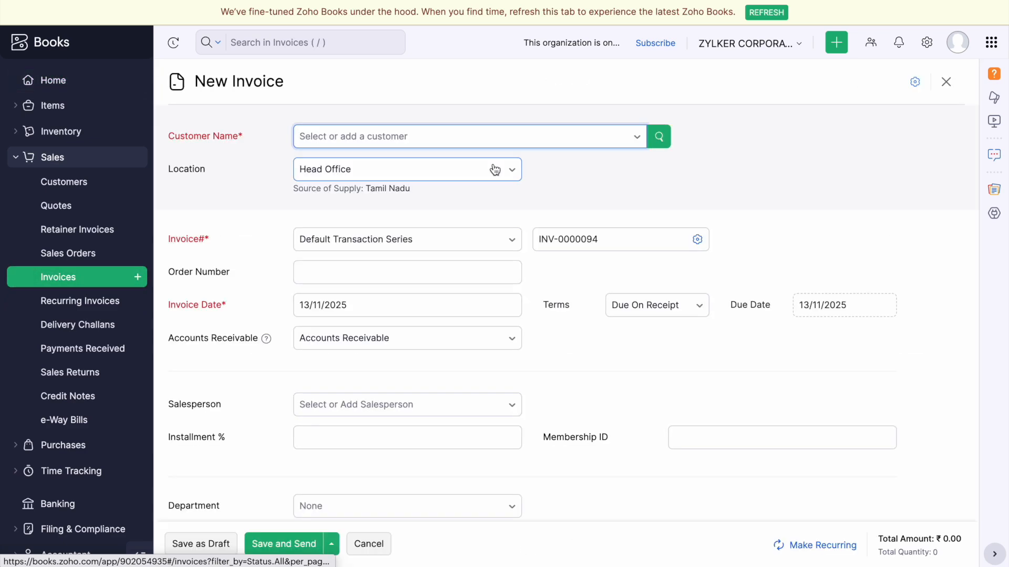
{"action": "left_click", "coordinate": [386, 138]}
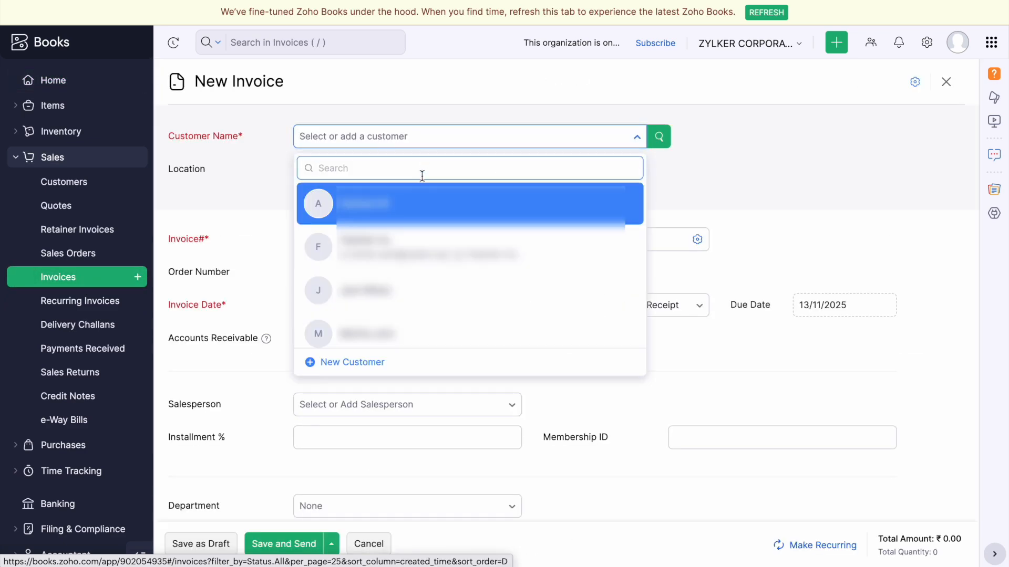
{"action": "left_click", "coordinate": [418, 200]}
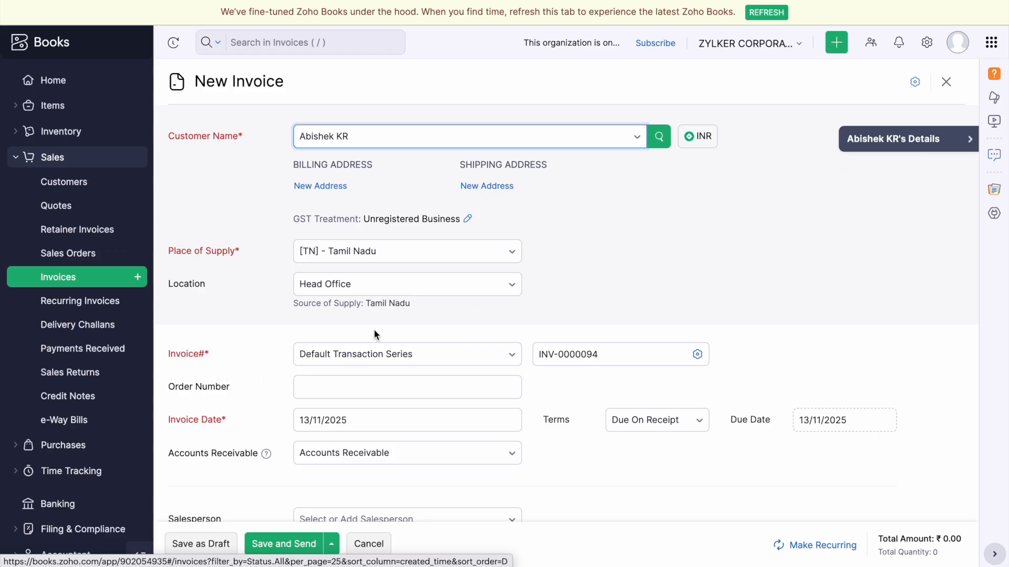
{"action": "left_click", "coordinate": [415, 355]}
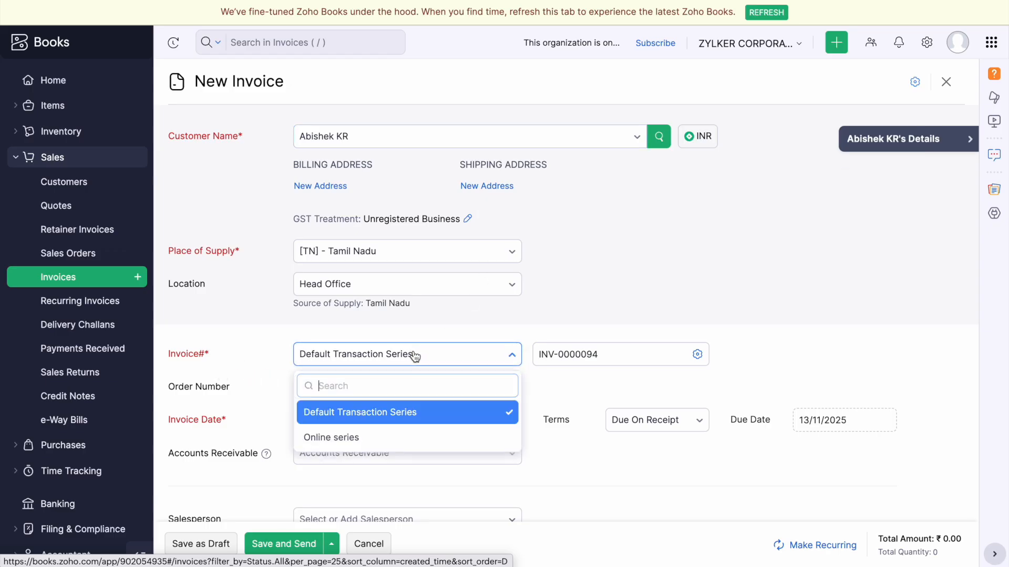
{"action": "left_click", "coordinate": [400, 438]}
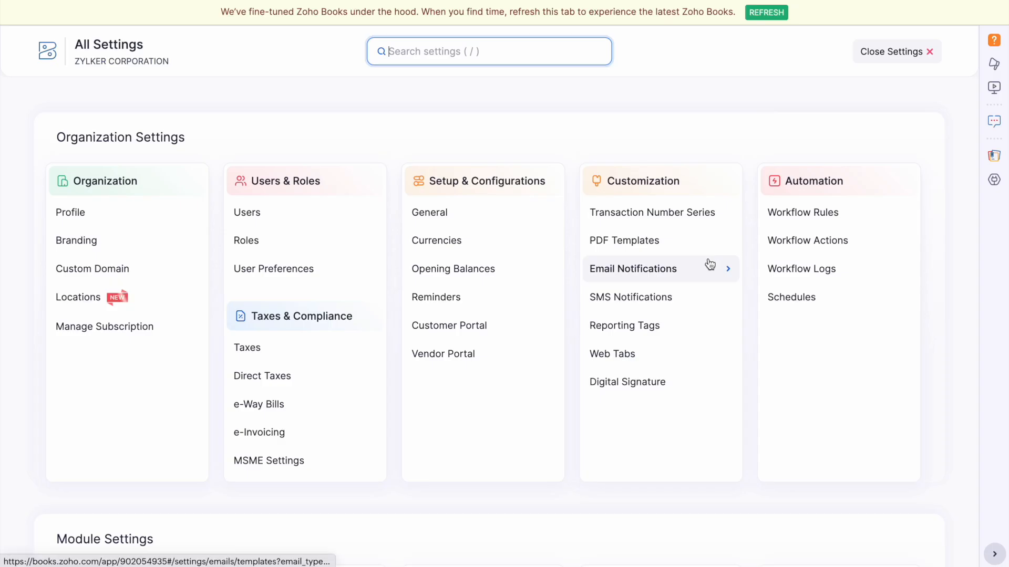
Create a new web tab in Web Tabs and name it 'Barcode generator'.
{"action": "scroll", "coordinate": [708, 263], "scroll_direction": "down", "scroll_amount": 1}
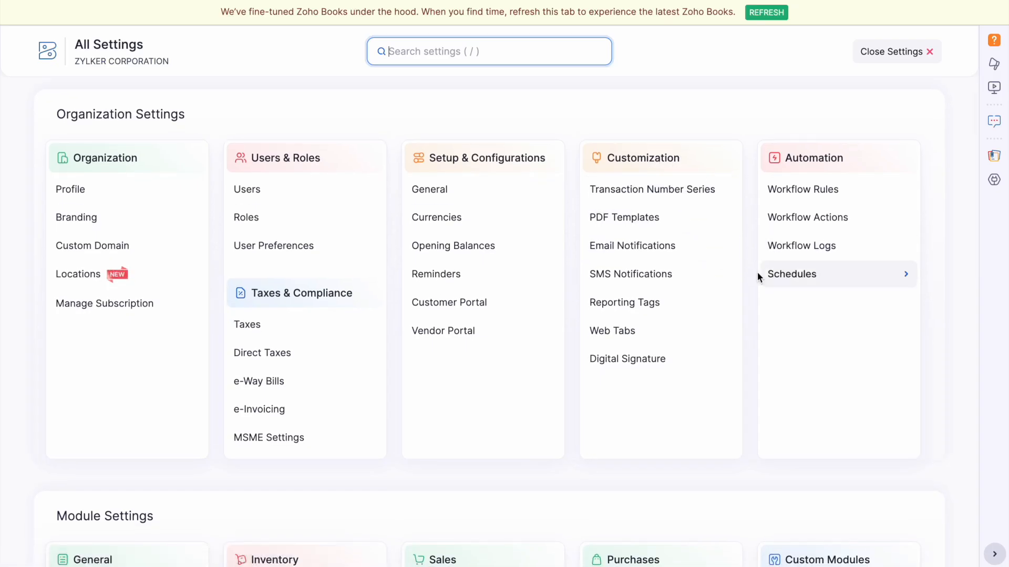
{"action": "left_click", "coordinate": [660, 332]}
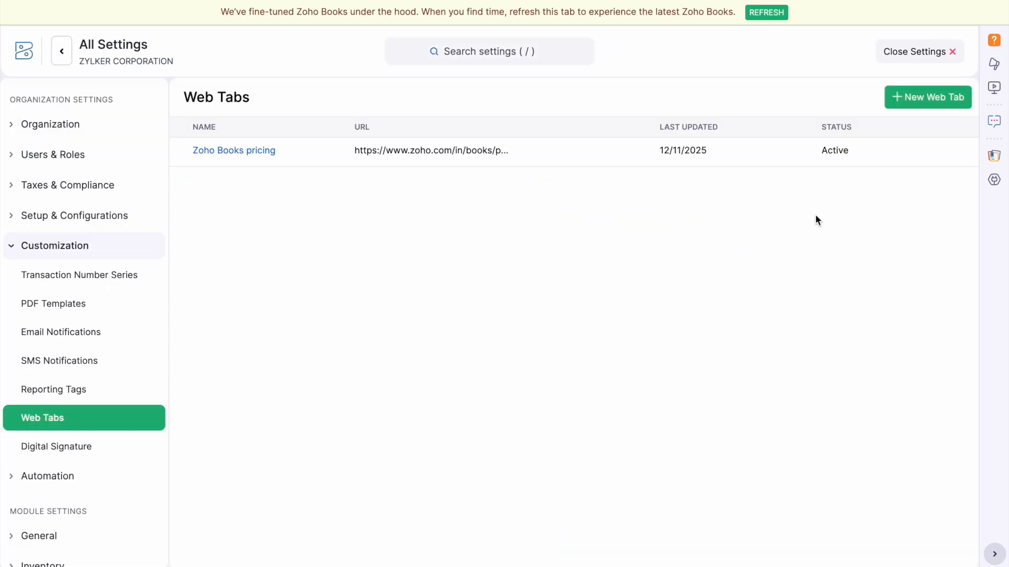
{"action": "left_click", "coordinate": [912, 99]}
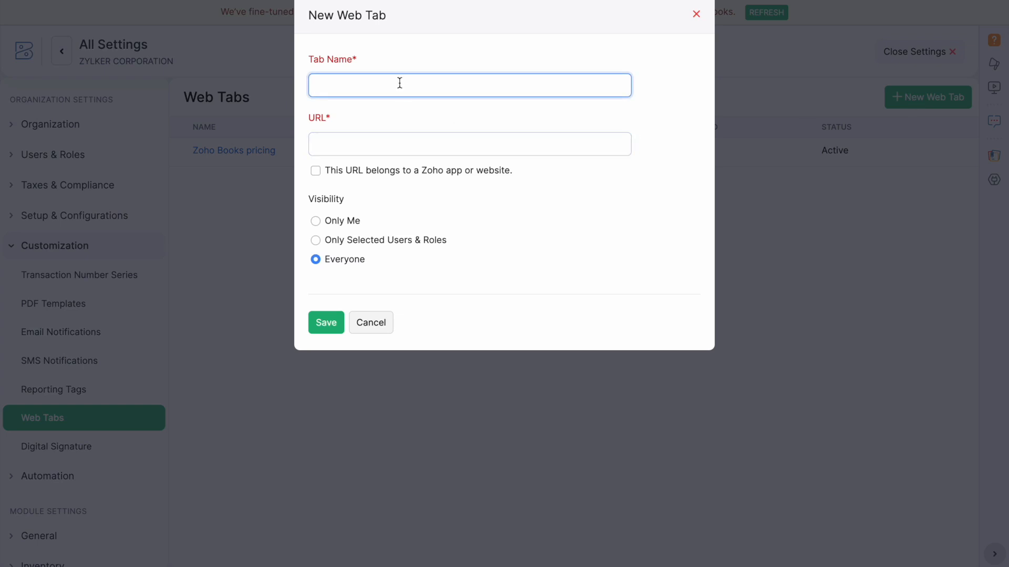
{"action": "type", "text": "Barcode geb="}
{"action": "key", "text": "BackSpace"}
{"action": "type", "text": "nerator"}
{"action": "left_click", "coordinate": [415, 138]}
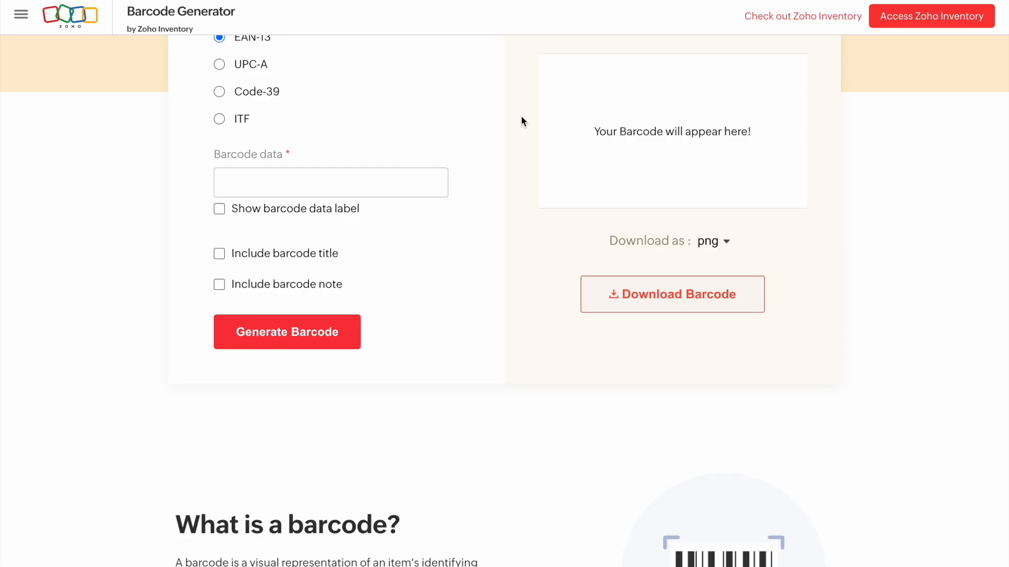
{"action": "scroll", "coordinate": [521, 121], "scroll_direction": "up", "scroll_amount": 5}
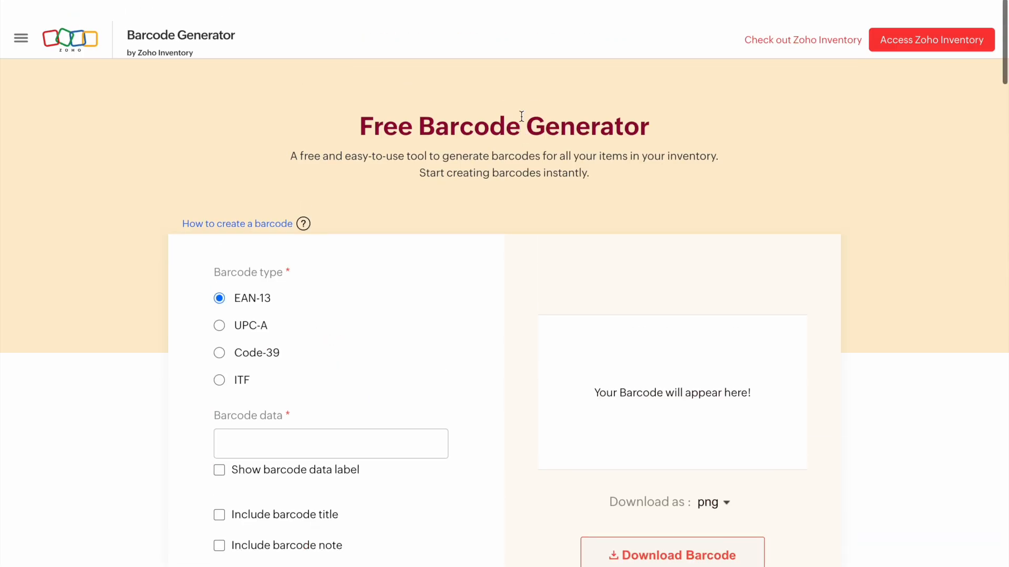
{"action": "scroll", "coordinate": [457, 11], "scroll_direction": "down", "scroll_amount": 1}
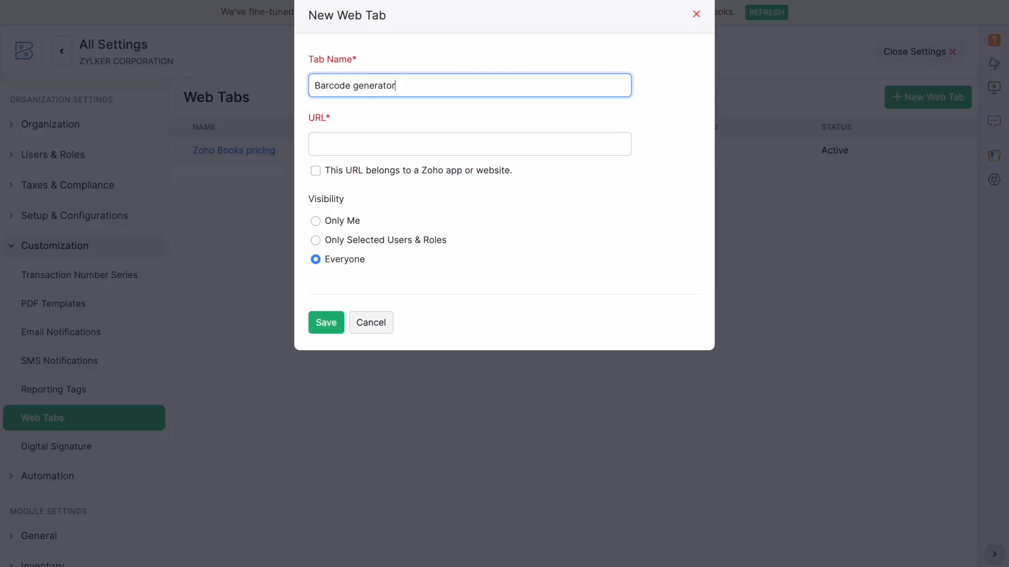
{"action": "left_click", "coordinate": [361, 138]}
{"action": "type", "text": "https://www.zoho.com/in/inventory/free-barcode-generator/"}
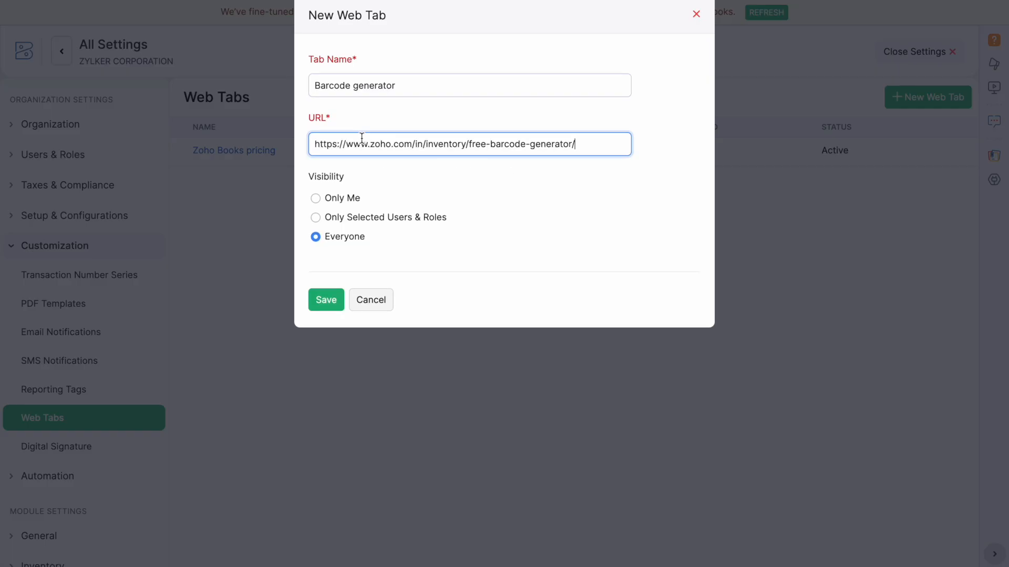
{"action": "left_click", "coordinate": [507, 185]}
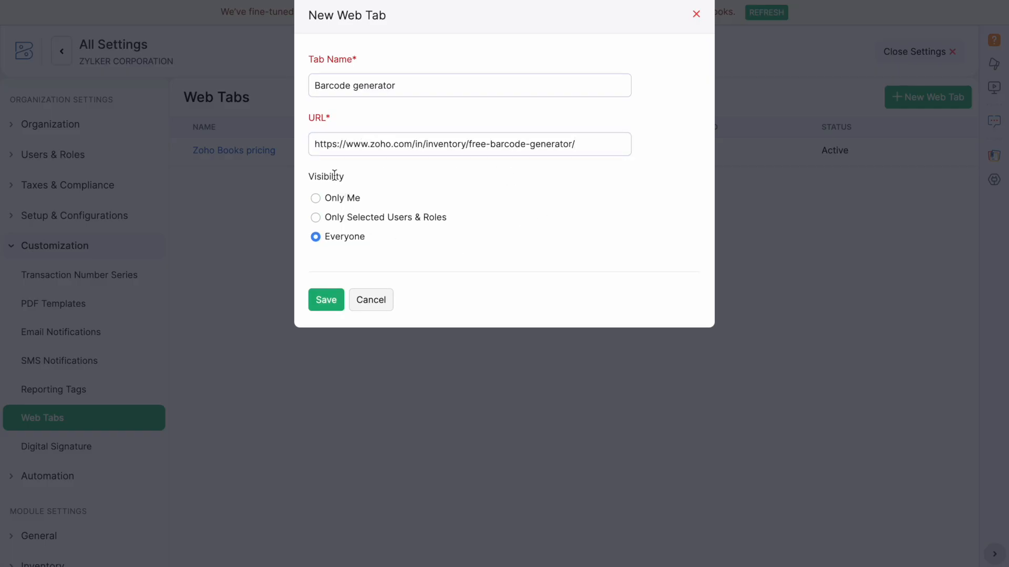
{"action": "left_click", "coordinate": [326, 299]}
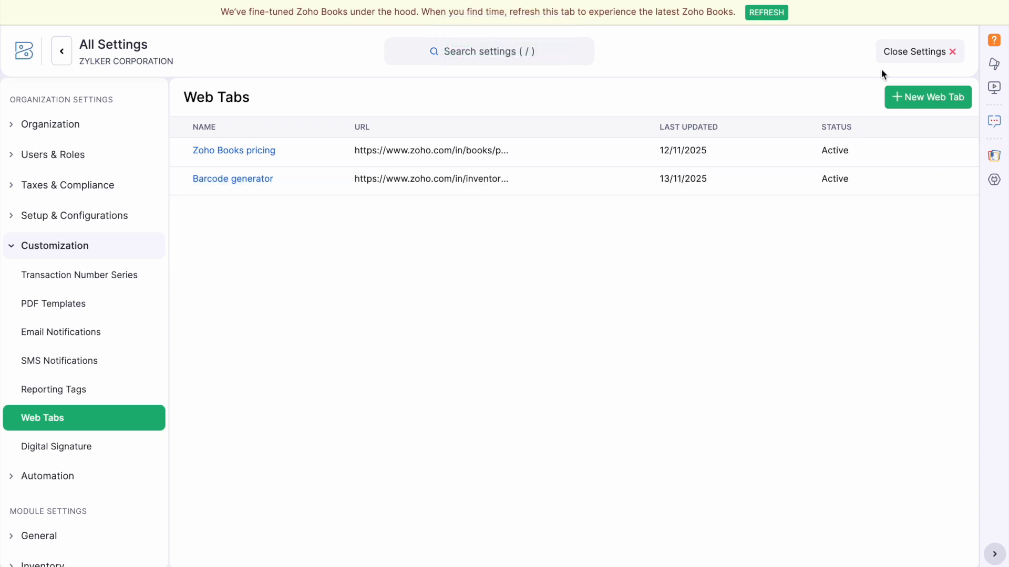
Leave Settings and discard the unfinished new invoice.
{"action": "left_click", "coordinate": [893, 52]}
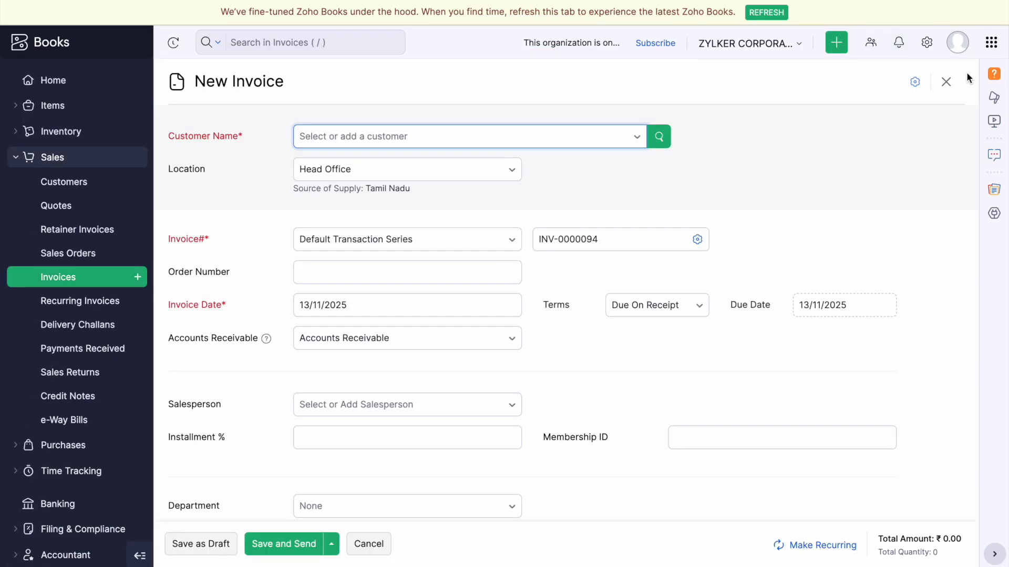
{"action": "left_click", "coordinate": [947, 82]}
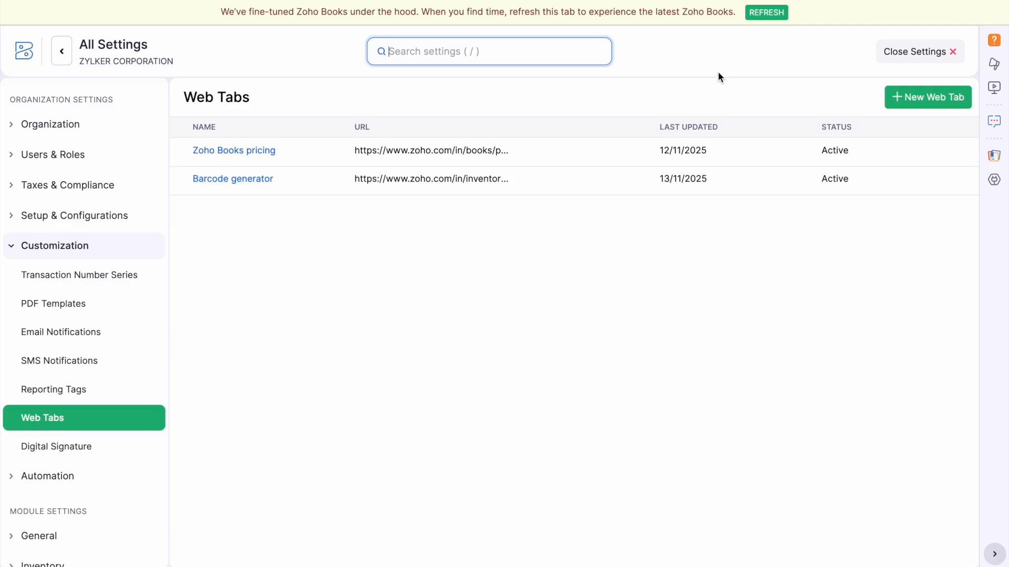
{"action": "left_click", "coordinate": [897, 52]}
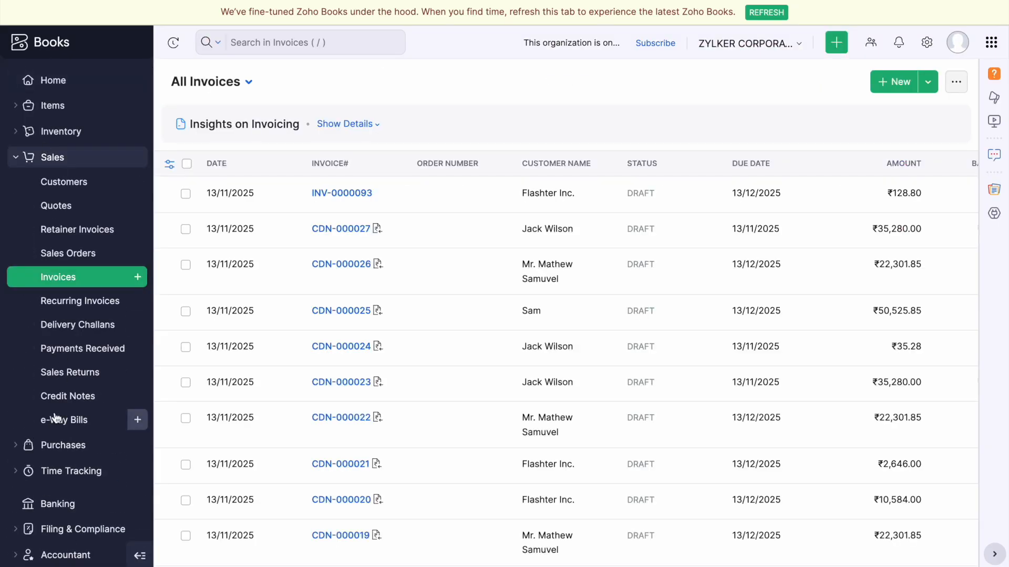
{"action": "scroll", "coordinate": [55, 415], "scroll_direction": "down", "scroll_amount": 5}
View the Barcode generator web tab, then the Zoho Books pricing tab's plan prices.
{"action": "left_click", "coordinate": [62, 386]}
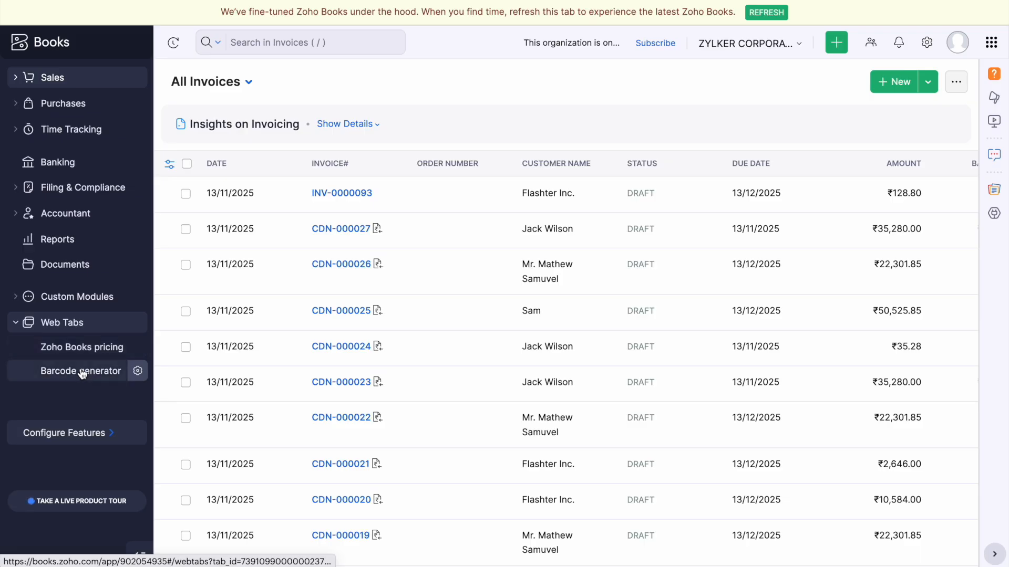
{"action": "left_click", "coordinate": [81, 373]}
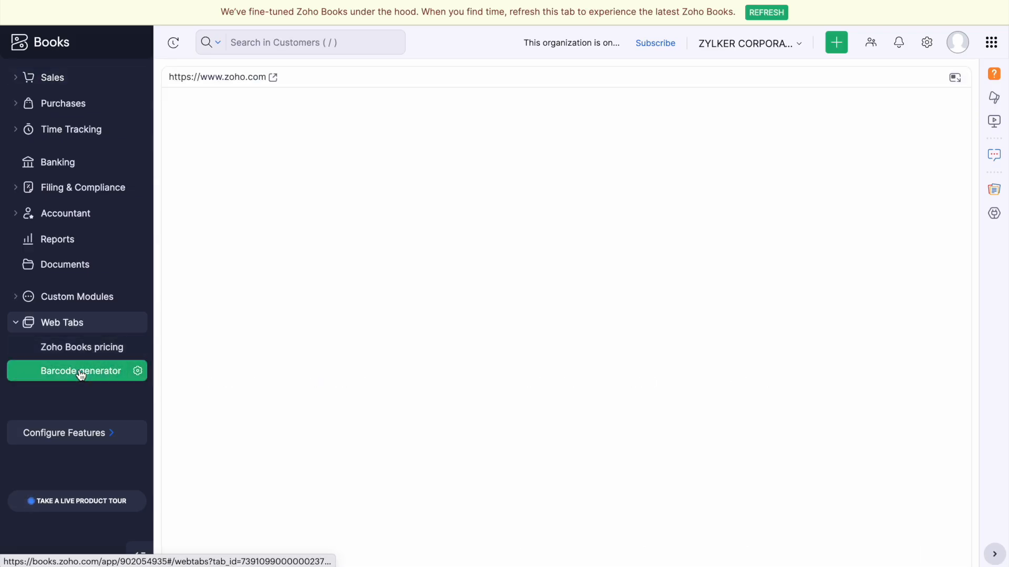
{"action": "mouse_move", "coordinate": [472, 3]}
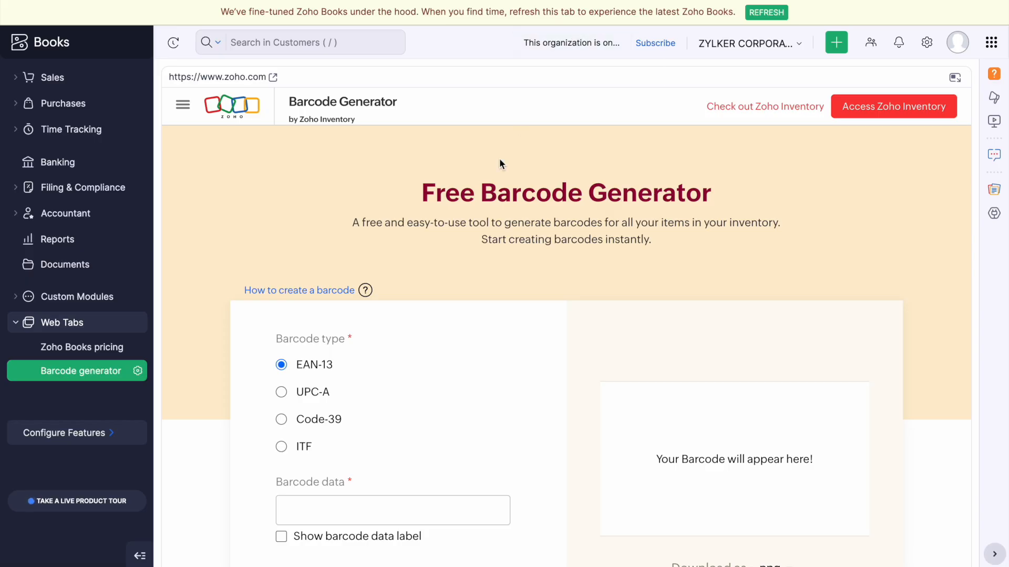
{"action": "scroll", "coordinate": [578, 274], "scroll_direction": "down", "scroll_amount": 5}
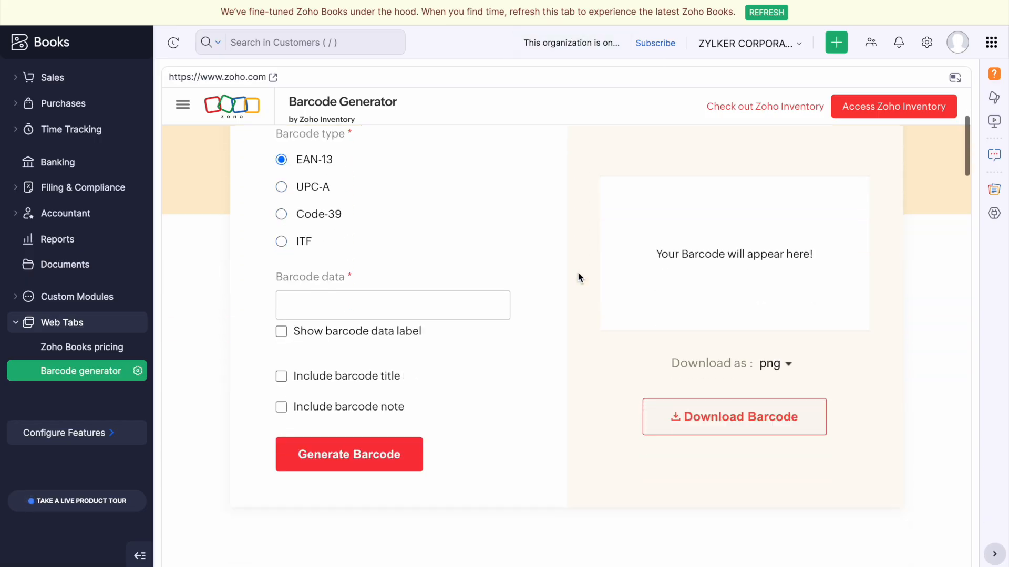
{"action": "scroll", "coordinate": [484, 268], "scroll_direction": "up", "scroll_amount": 6}
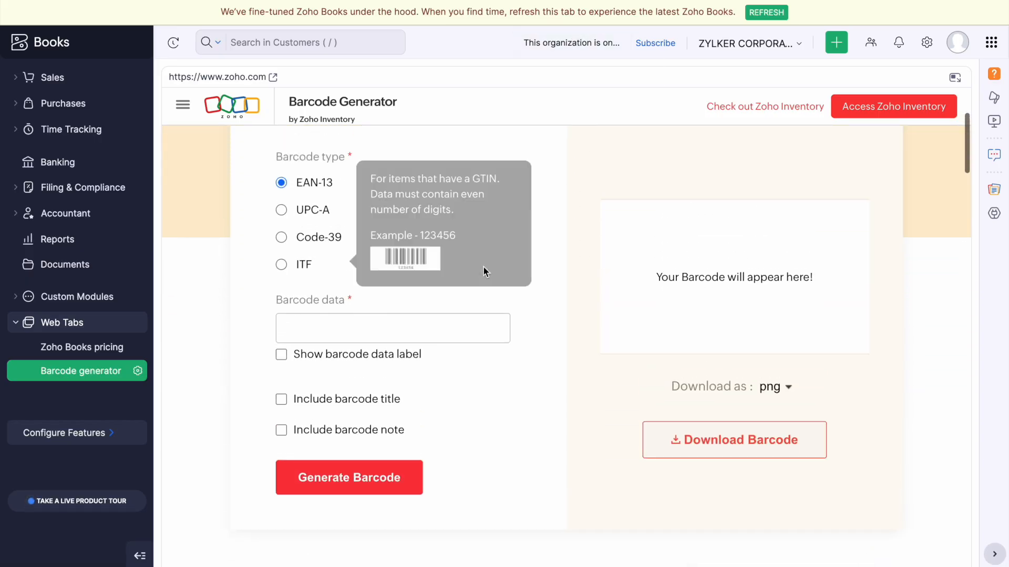
{"action": "scroll", "coordinate": [484, 272], "scroll_direction": "down", "scroll_amount": 4}
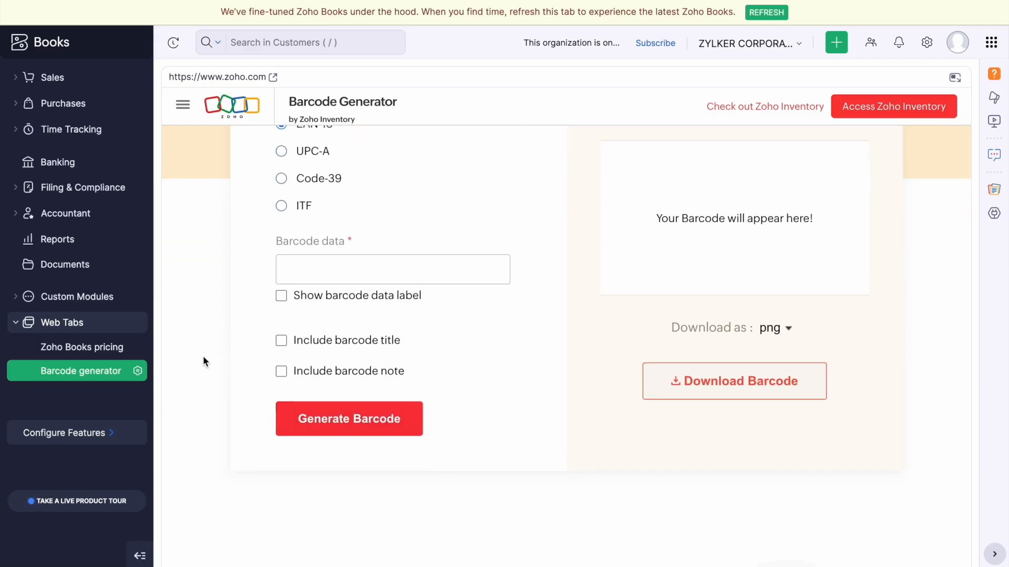
{"action": "left_click", "coordinate": [89, 347]}
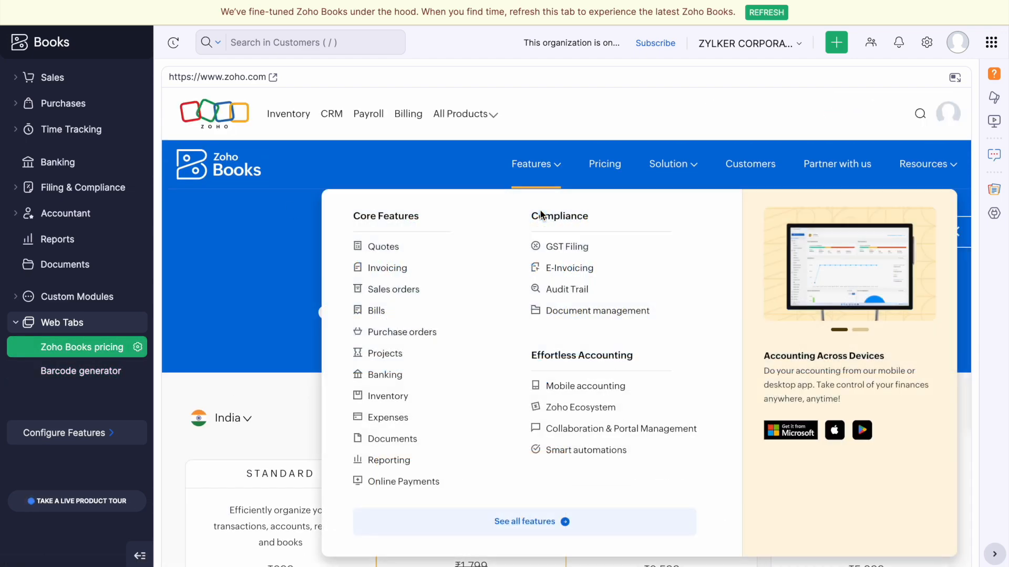
{"action": "scroll", "coordinate": [273, 253], "scroll_direction": "down", "scroll_amount": 10}
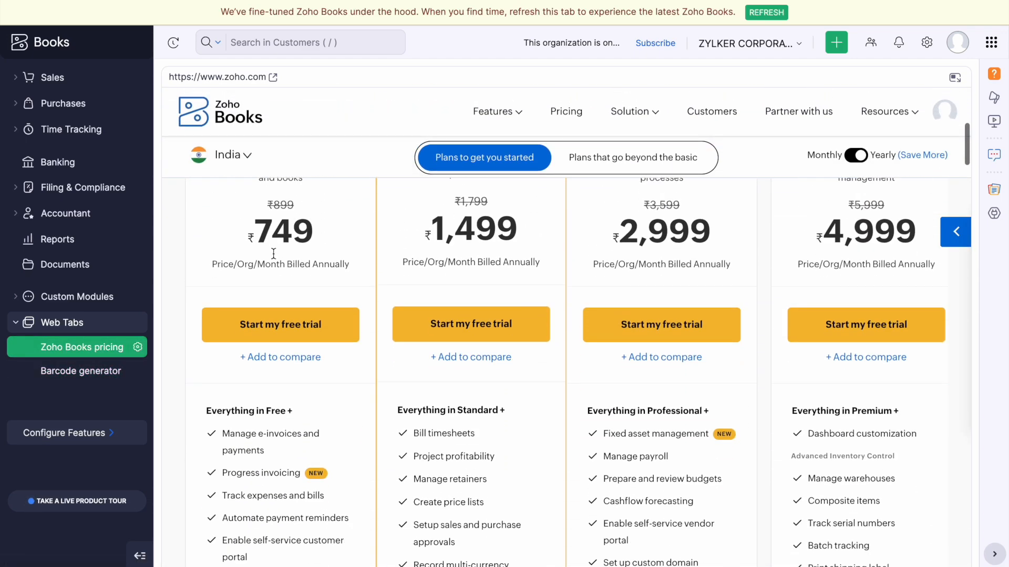
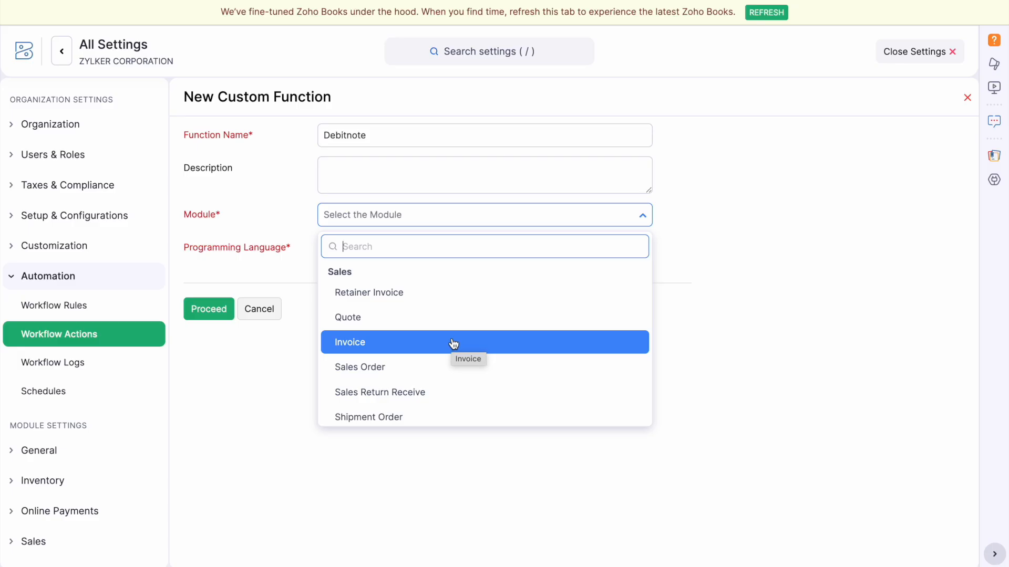
Assign the Debitnote function to the Invoice module in Deluge and review the sample script.
{"action": "left_click", "coordinate": [454, 344]}
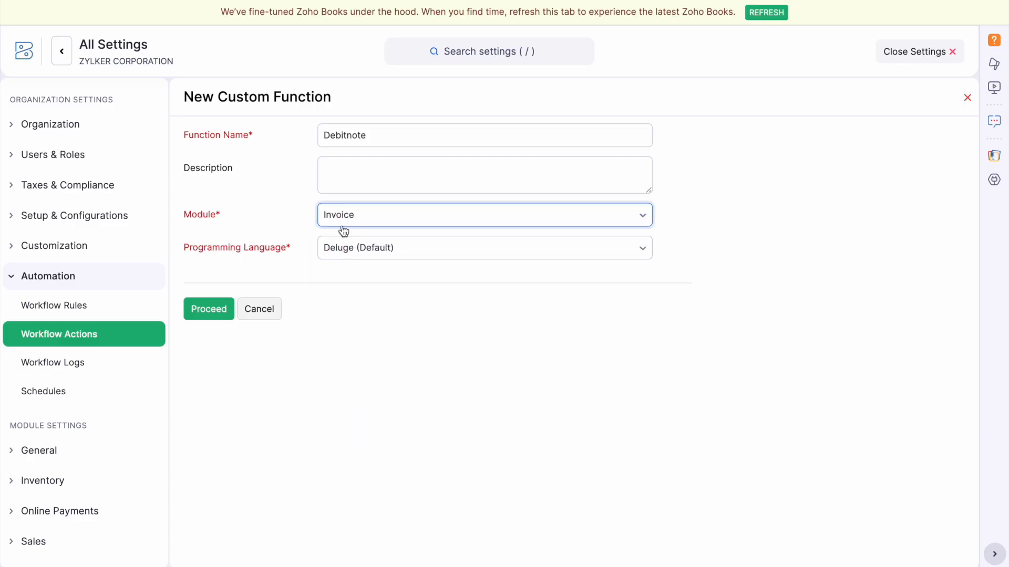
{"action": "left_click", "coordinate": [412, 249]}
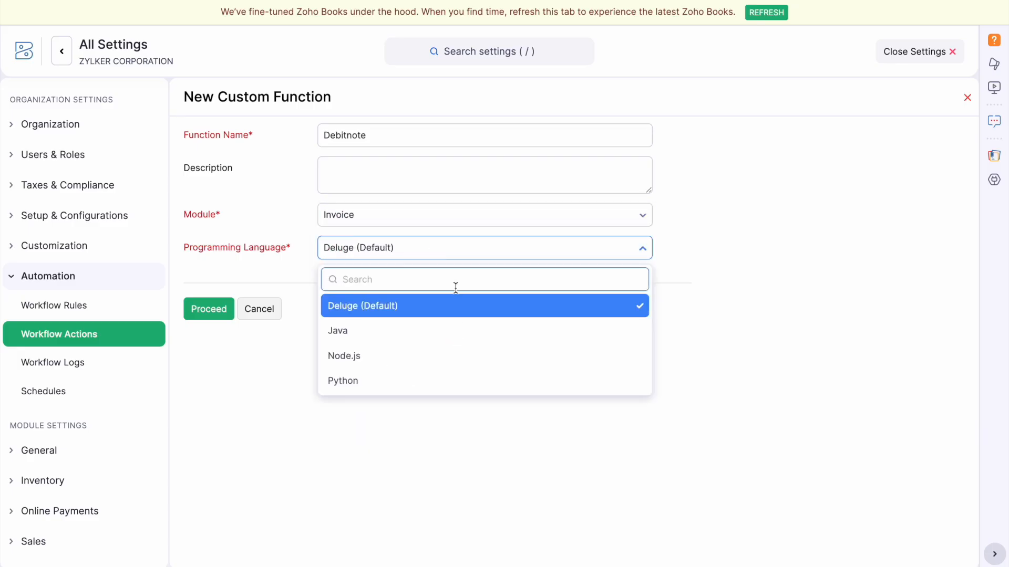
{"action": "left_click", "coordinate": [391, 310]}
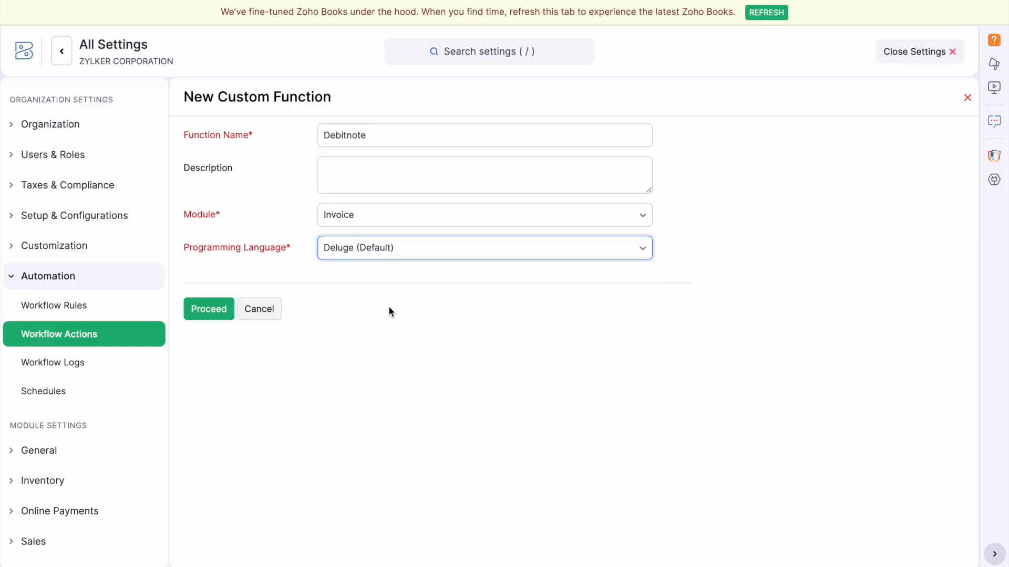
{"action": "left_click", "coordinate": [218, 309]}
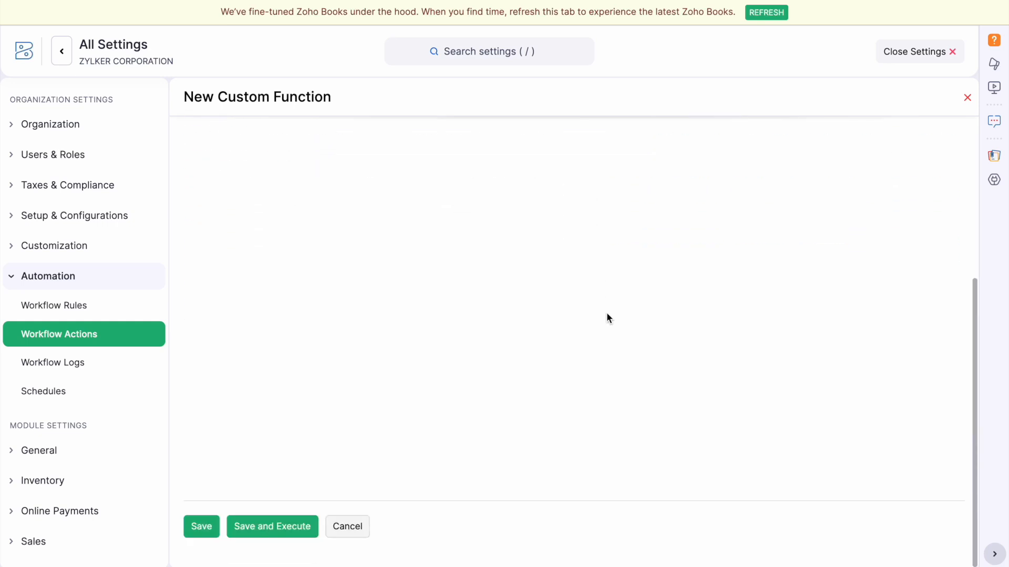
{"action": "scroll", "coordinate": [510, 292], "scroll_direction": "up", "scroll_amount": 5}
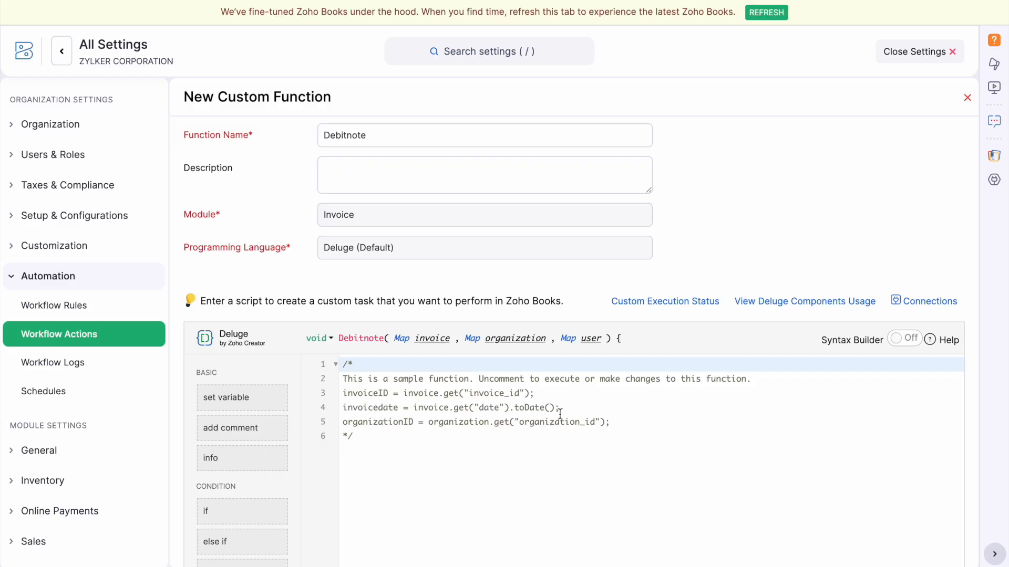
{"action": "scroll", "coordinate": [560, 414], "scroll_direction": "down", "scroll_amount": 4}
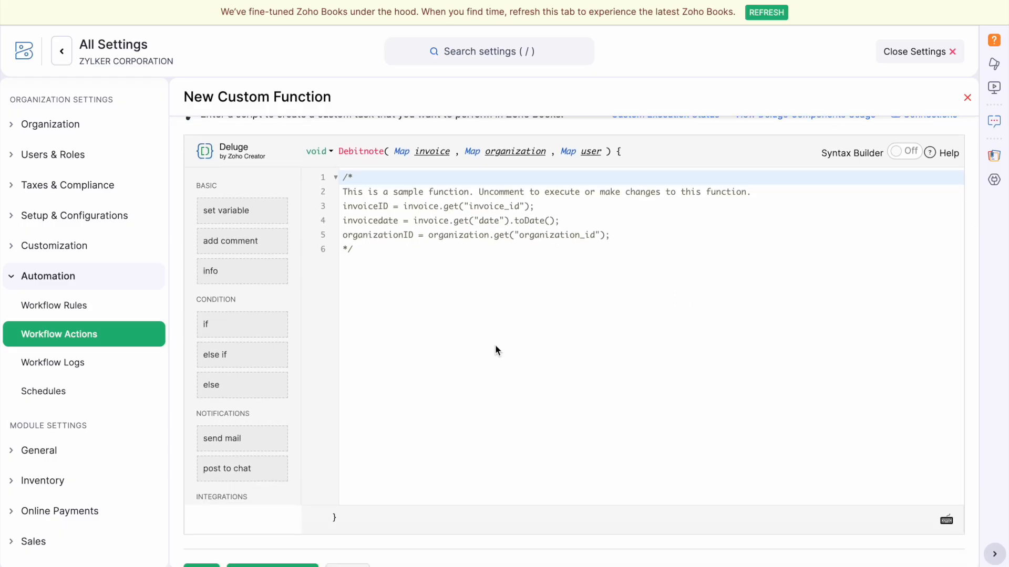
{"action": "scroll", "coordinate": [495, 344], "scroll_direction": "down", "scroll_amount": 1}
{"action": "scroll", "coordinate": [564, 273], "scroll_direction": "up", "scroll_amount": 5}
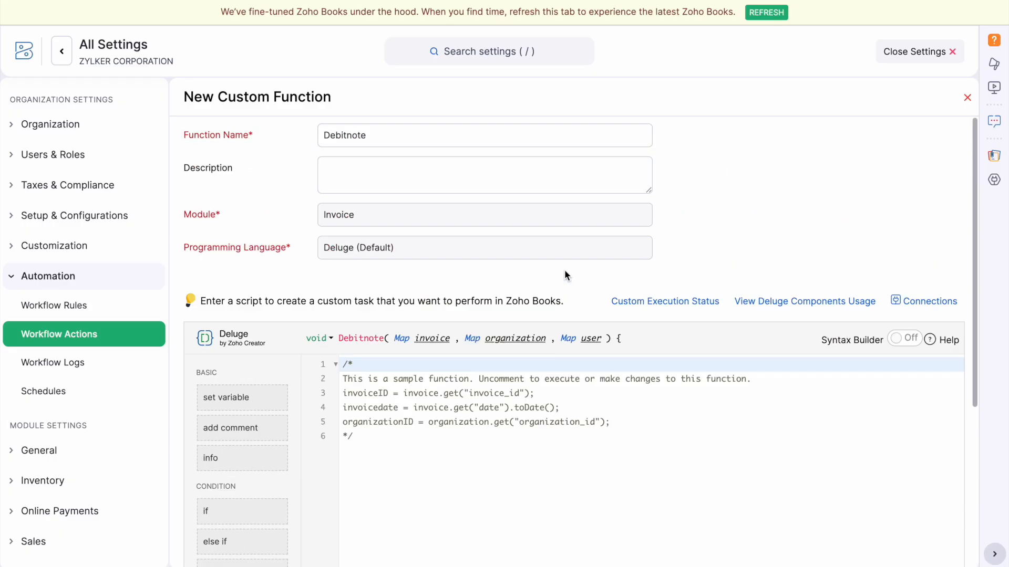
{"action": "left_click", "coordinate": [907, 304]}
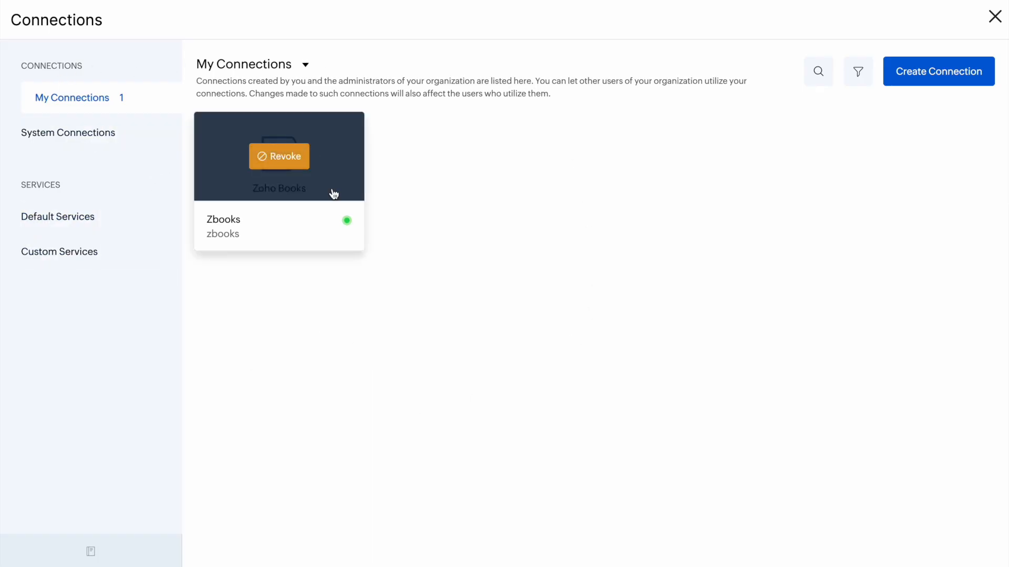
{"action": "left_click", "coordinate": [965, 80]}
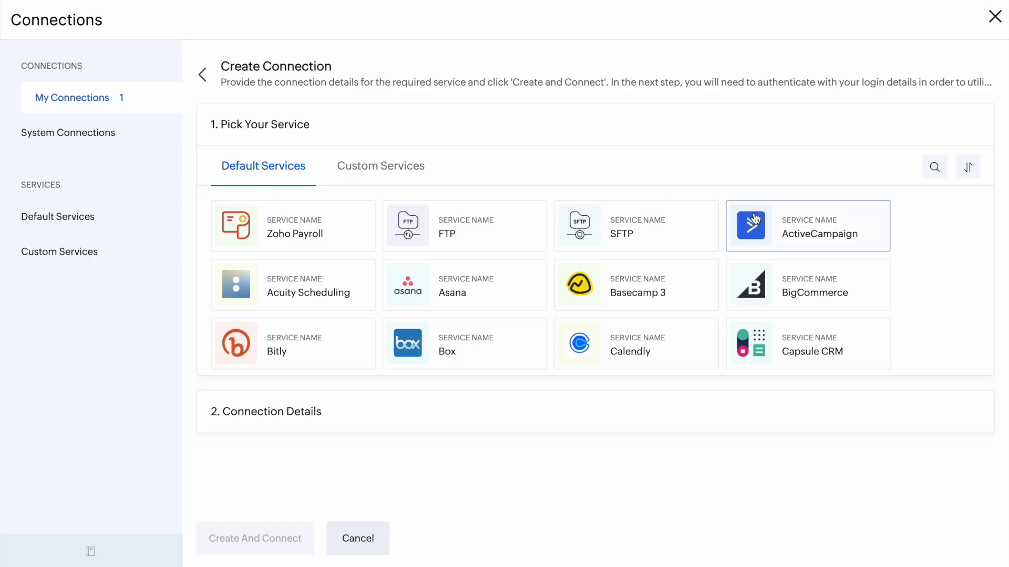
{"action": "left_click", "coordinate": [935, 167]}
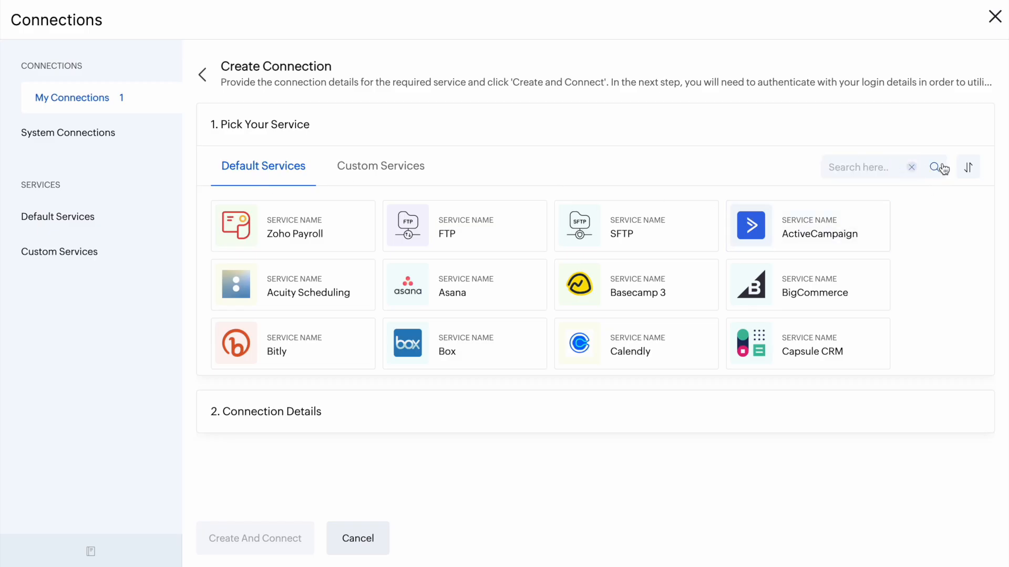
{"action": "type", "text": "zoho book"}
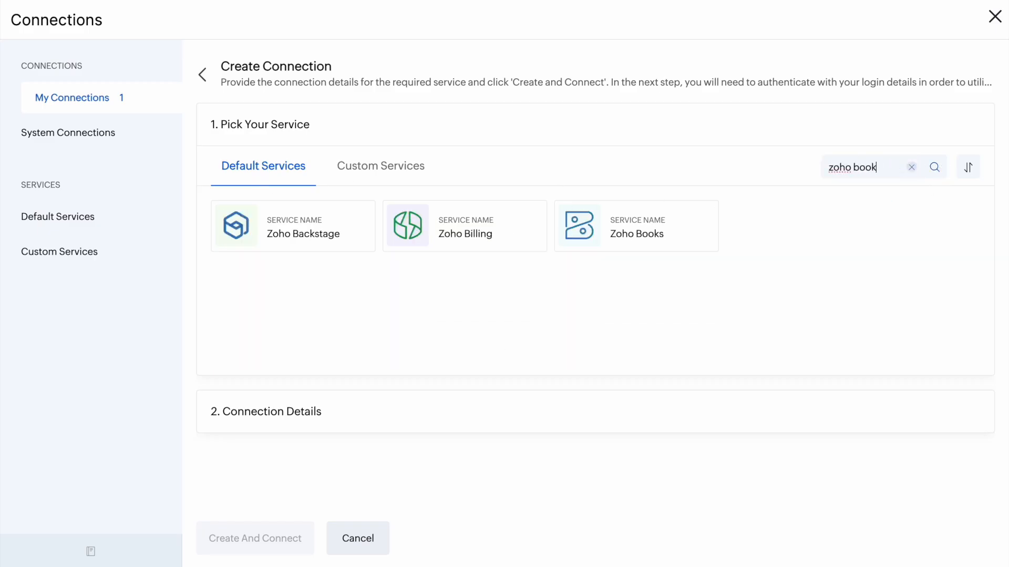
{"action": "type", "text": "s"}
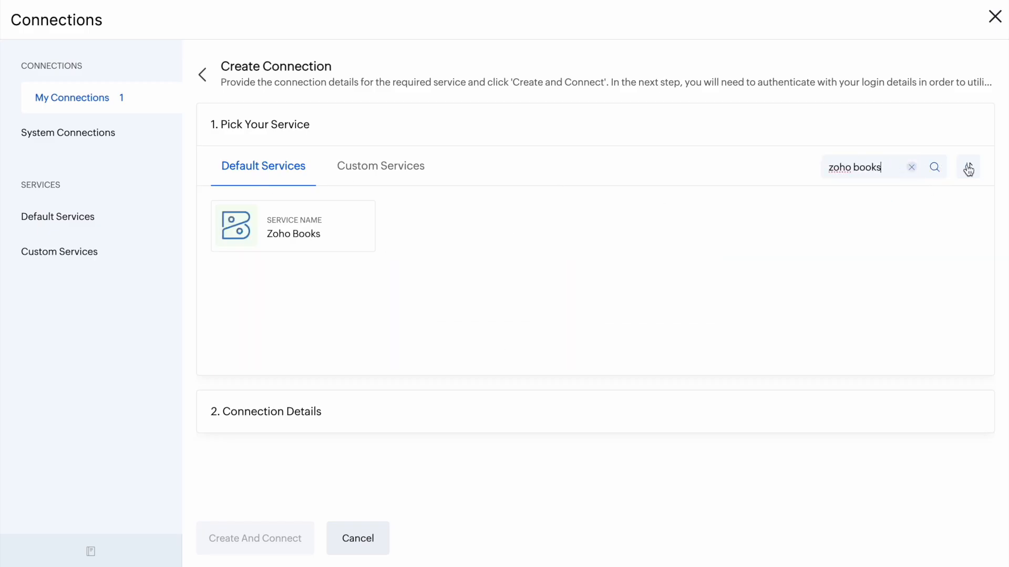
{"action": "left_click", "coordinate": [278, 241]}
{"action": "left_click", "coordinate": [203, 74]}
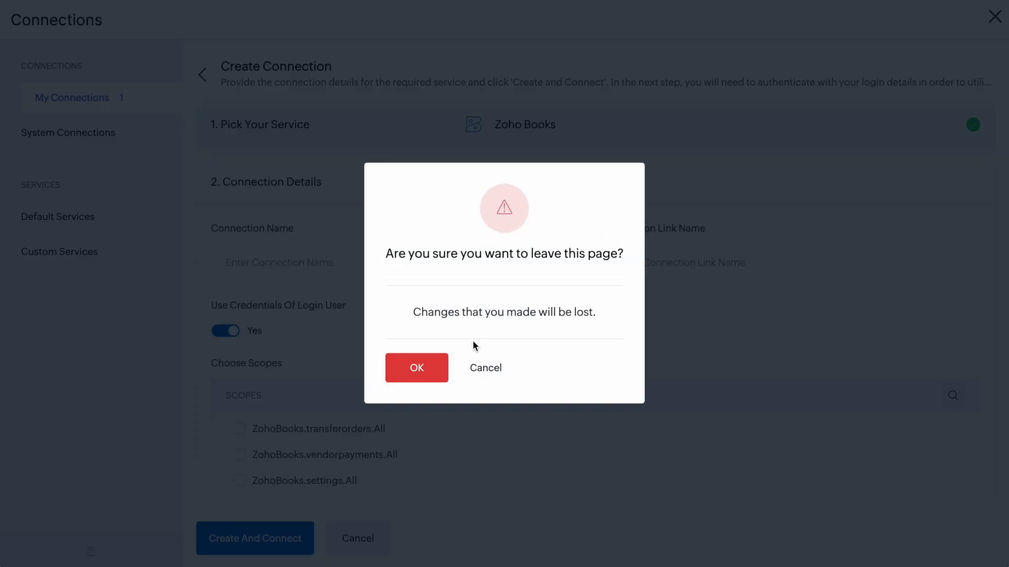
{"action": "left_click", "coordinate": [423, 368]}
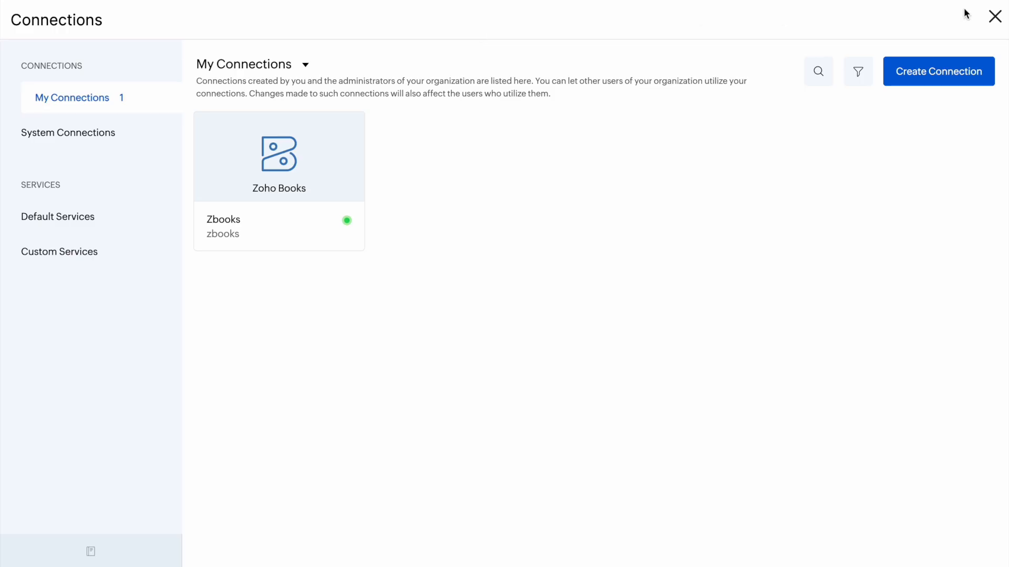
{"action": "left_click", "coordinate": [994, 16]}
{"action": "scroll", "coordinate": [632, 352], "scroll_direction": "down", "scroll_amount": 5}
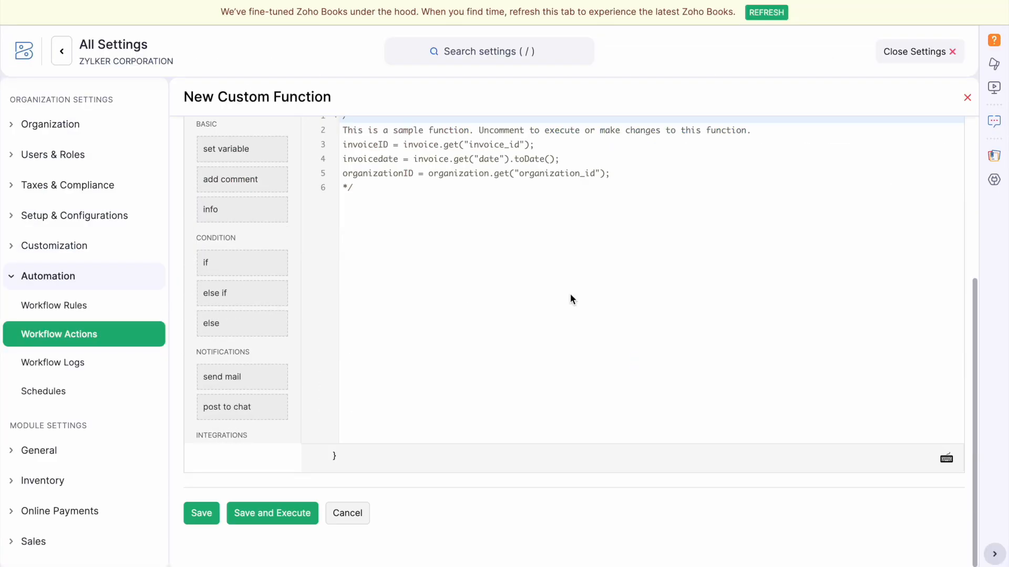
Discard the unsaved new function and review the existing debitnote script without changing it.
{"action": "left_click", "coordinate": [356, 512]}
{"action": "left_click", "coordinate": [453, 105]}
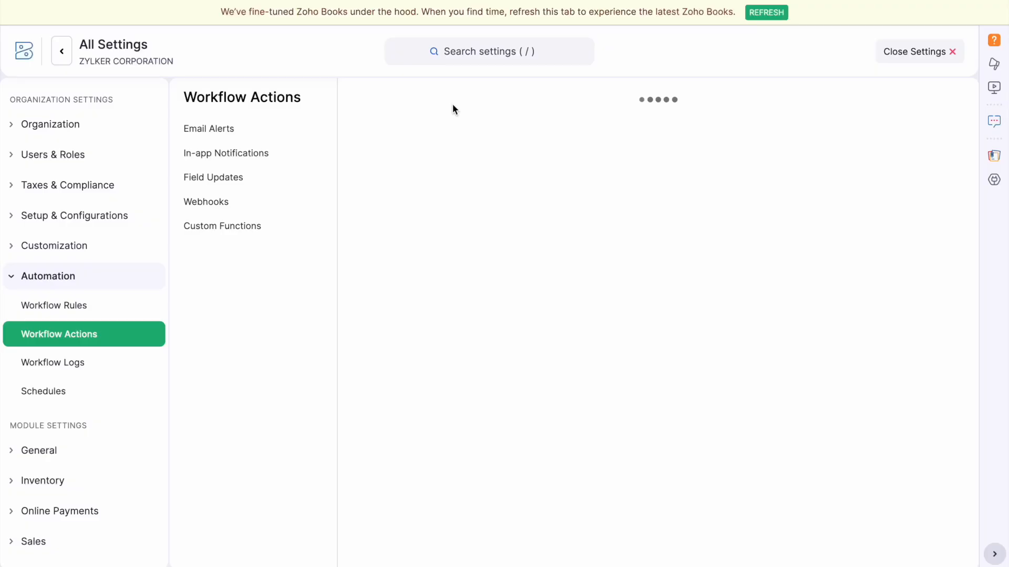
{"action": "left_click", "coordinate": [386, 258]}
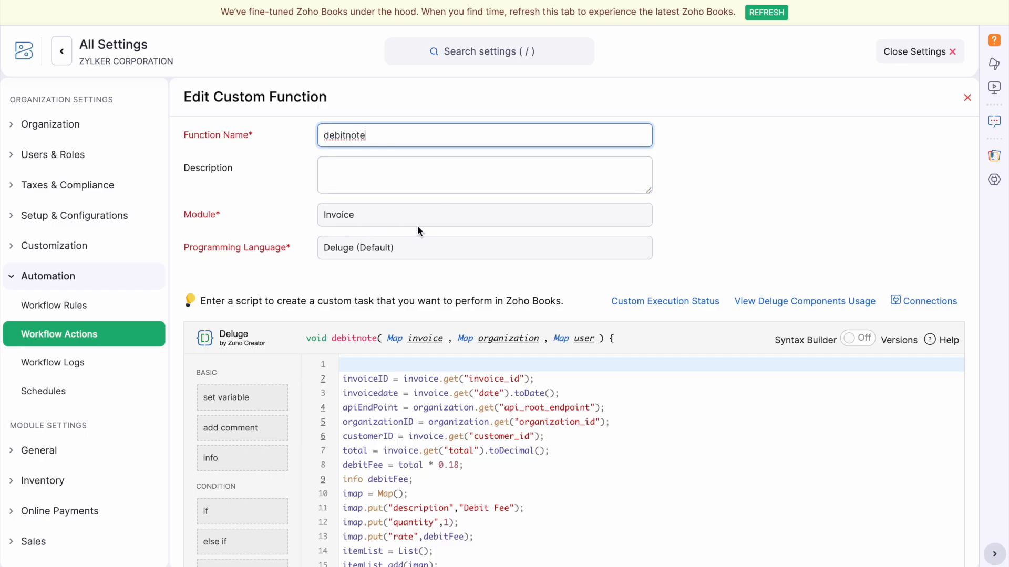
{"action": "scroll", "coordinate": [441, 265], "scroll_direction": "down", "scroll_amount": 7}
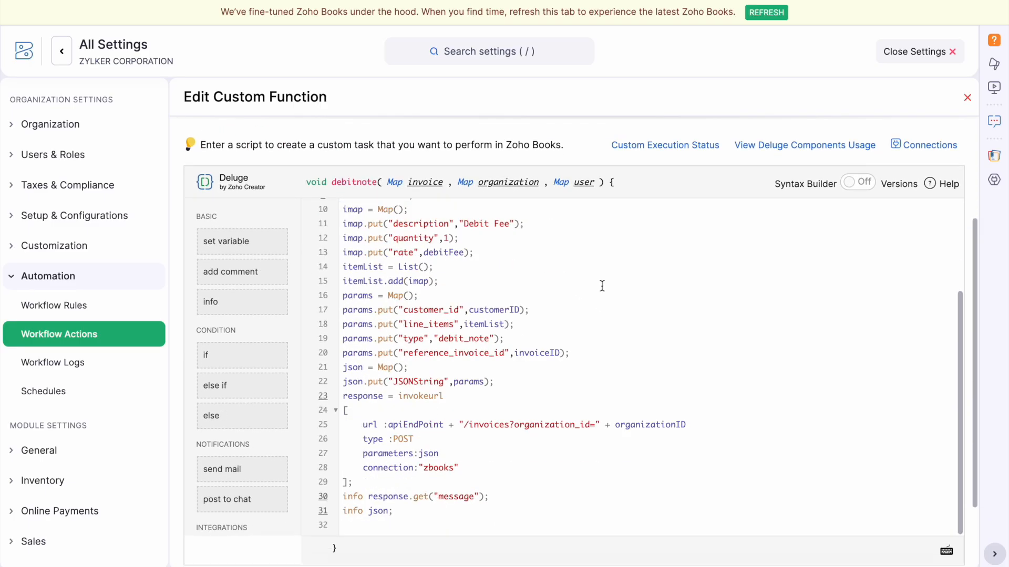
{"action": "scroll", "coordinate": [602, 286], "scroll_direction": "up", "scroll_amount": 3}
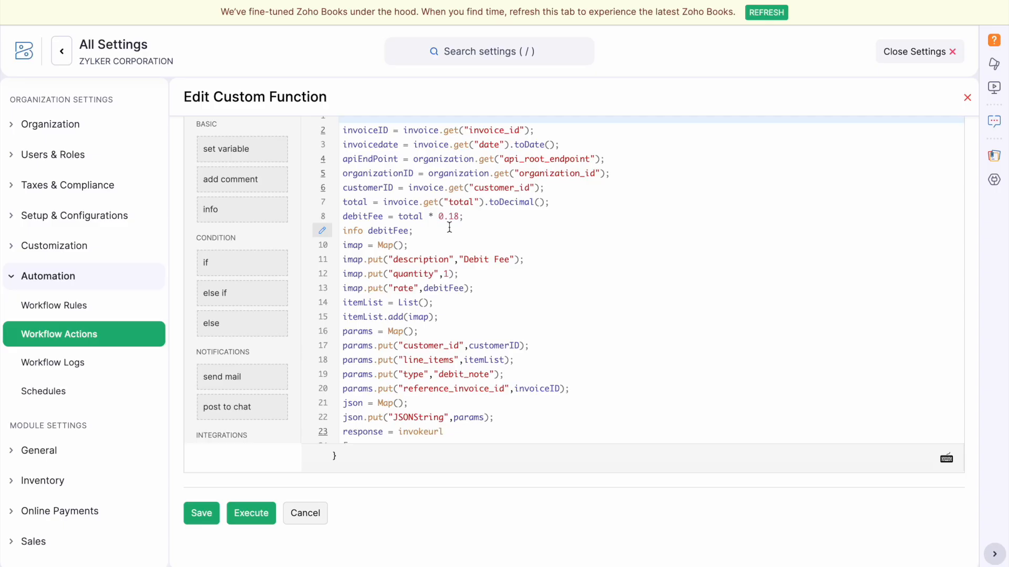
{"action": "left_click", "coordinate": [317, 518]}
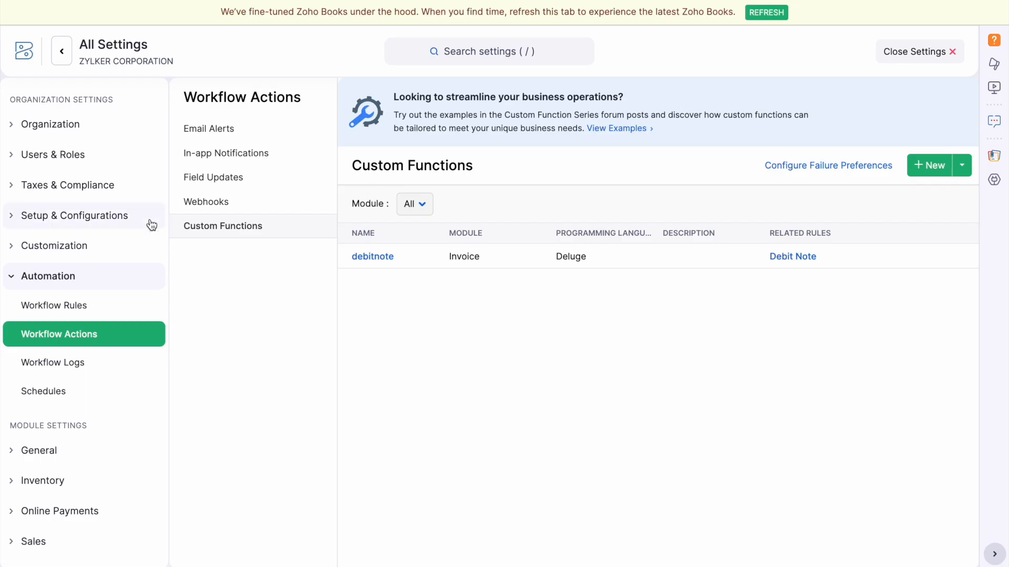
Update the Debit Note rule to run daily at hour 13, 1 day after Due Date.
{"action": "left_click", "coordinate": [67, 312]}
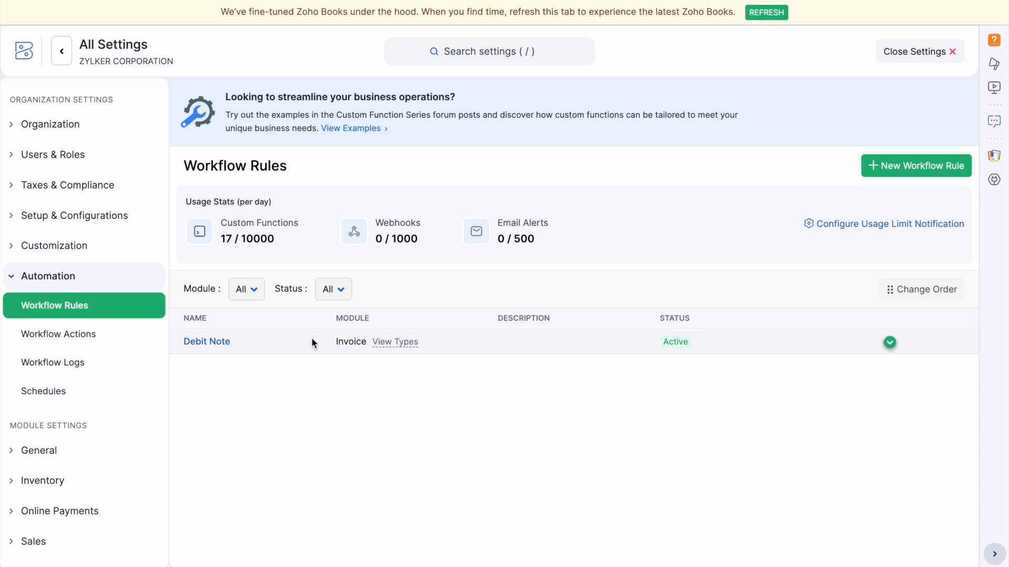
{"action": "left_click", "coordinate": [214, 344]}
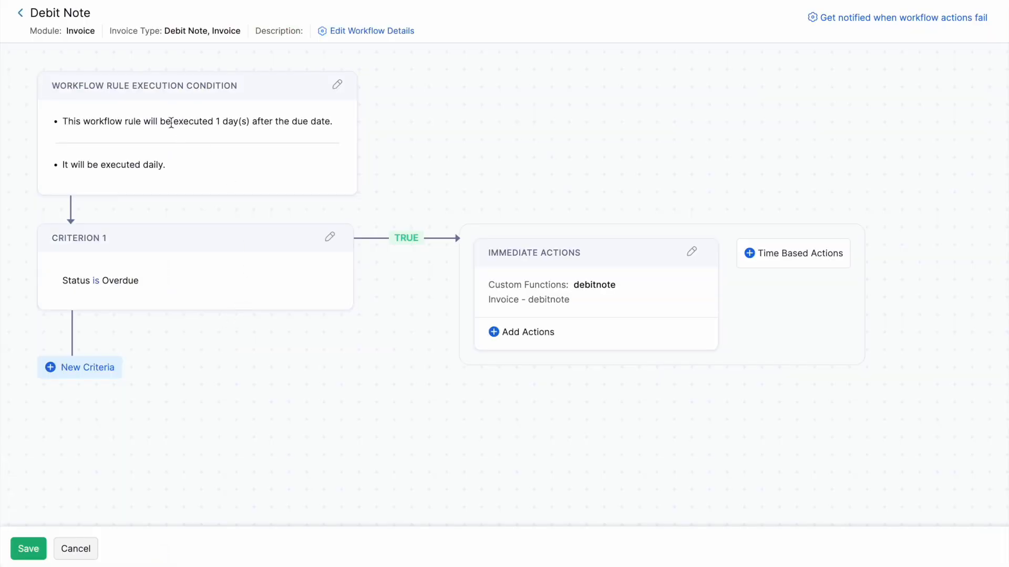
{"action": "left_click", "coordinate": [339, 83]}
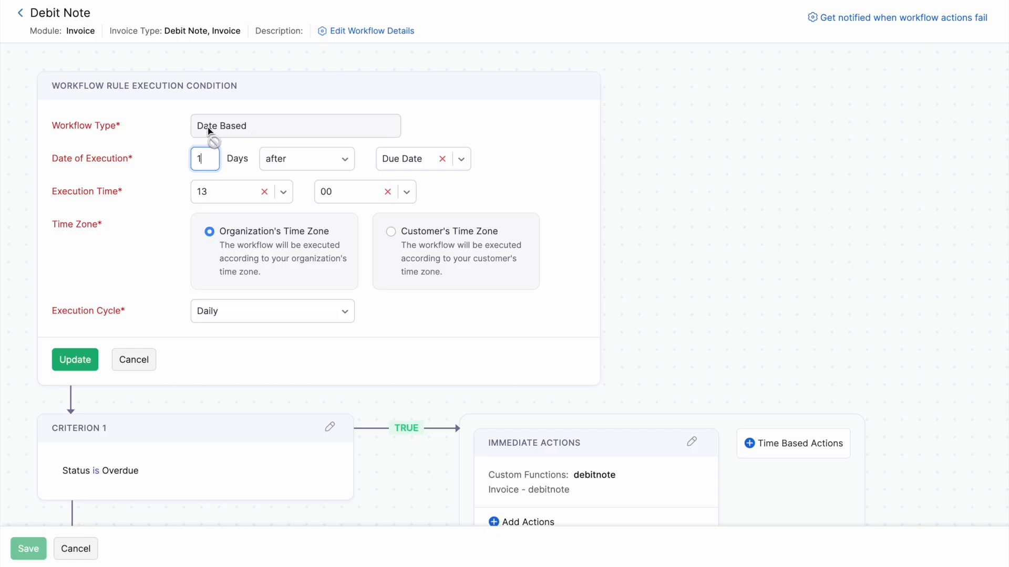
{"action": "left_click", "coordinate": [268, 132]}
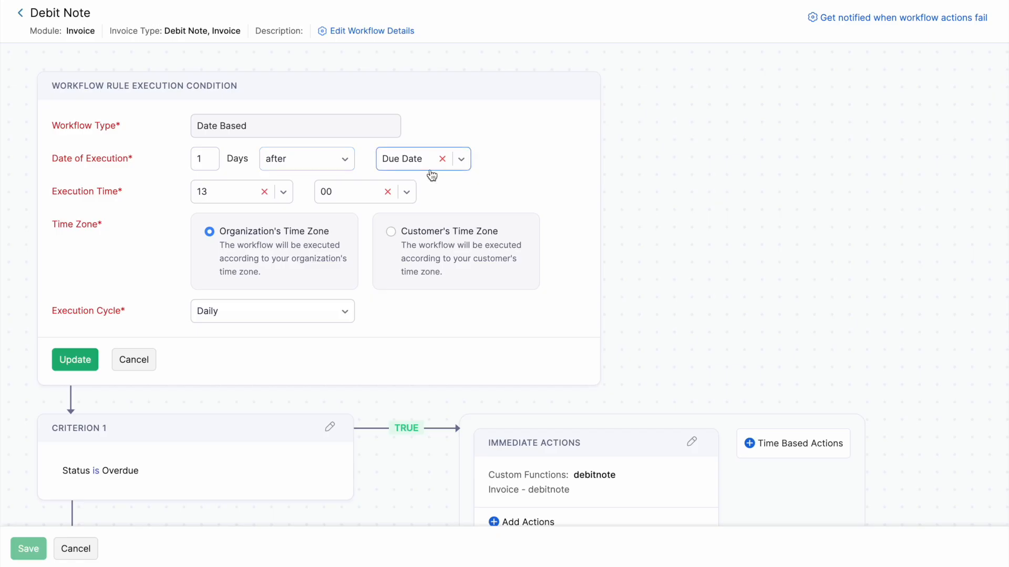
{"action": "left_click", "coordinate": [248, 195]}
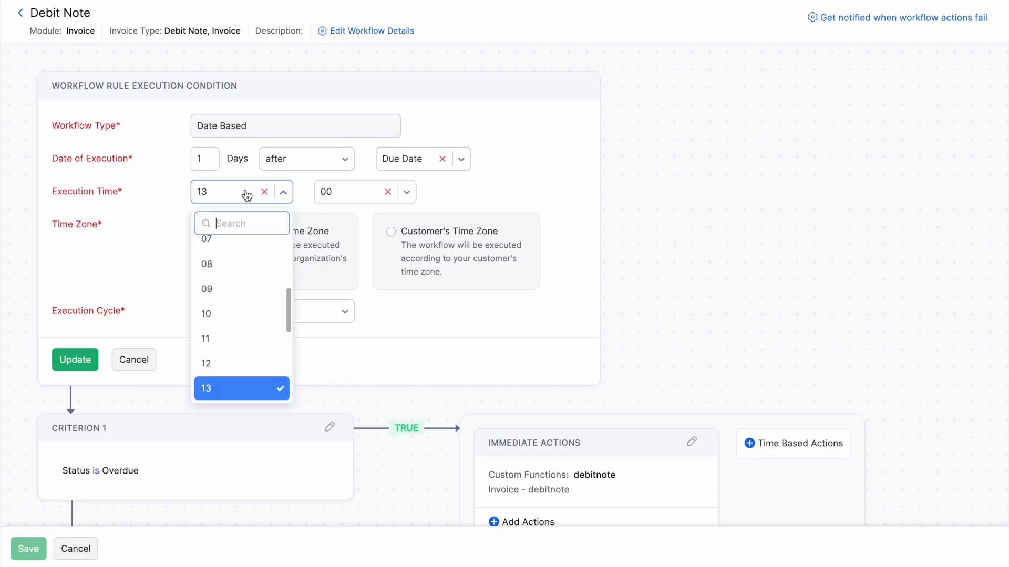
{"action": "left_click", "coordinate": [567, 213]}
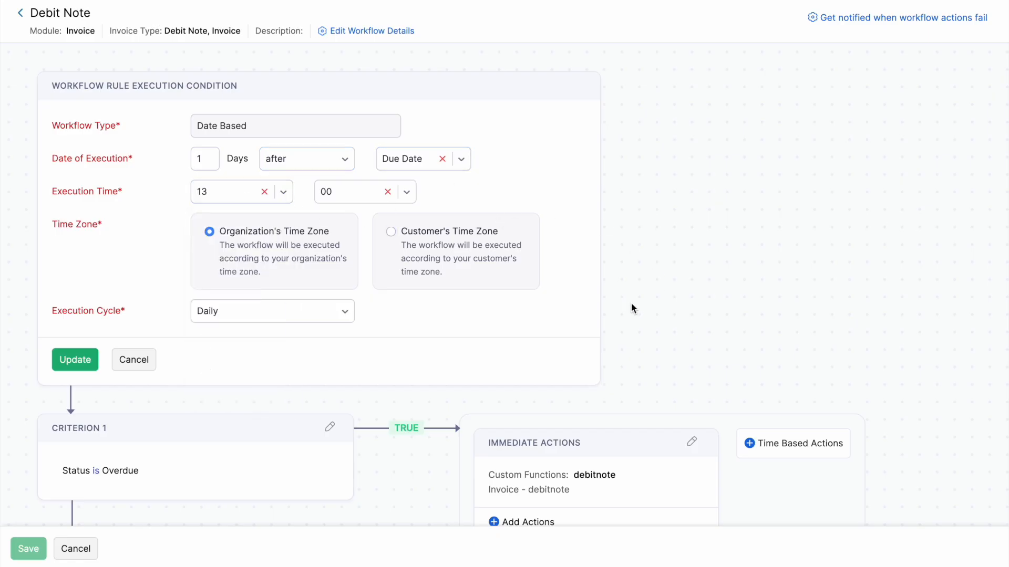
{"action": "left_click", "coordinate": [239, 321]}
{"action": "scroll", "coordinate": [273, 405], "scroll_direction": "down", "scroll_amount": 1}
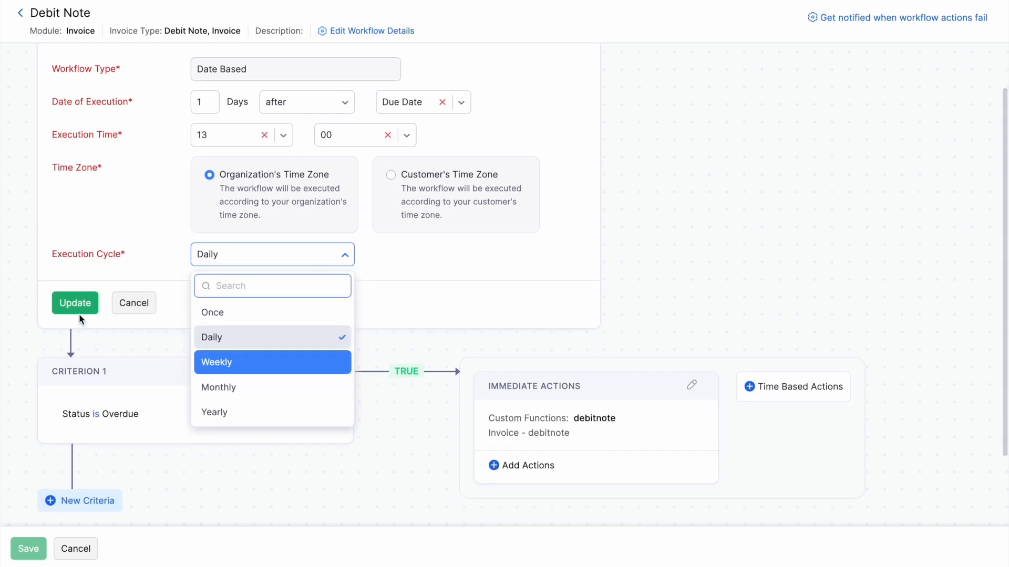
{"action": "left_click", "coordinate": [67, 302]}
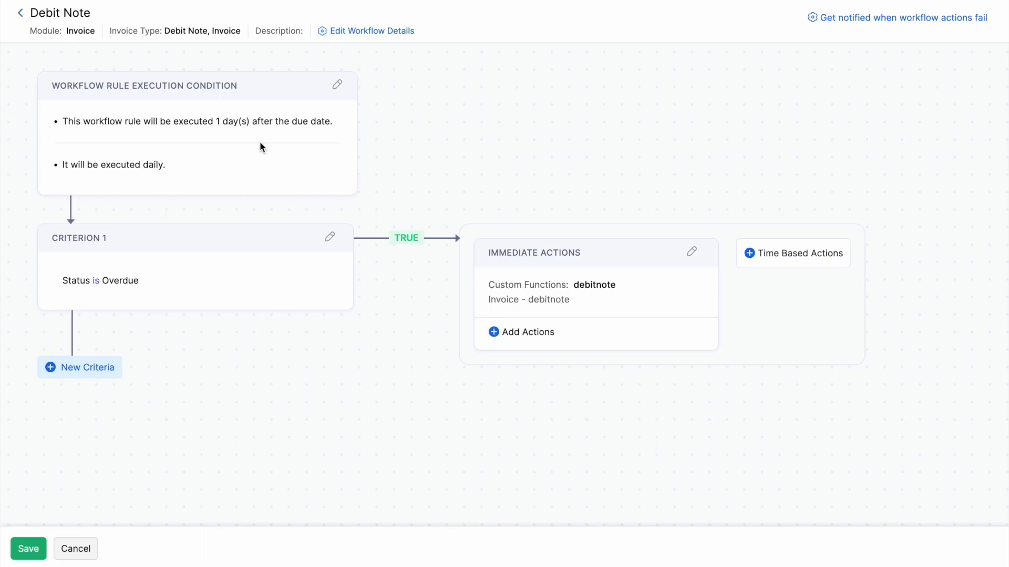
{"action": "left_click", "coordinate": [330, 236]}
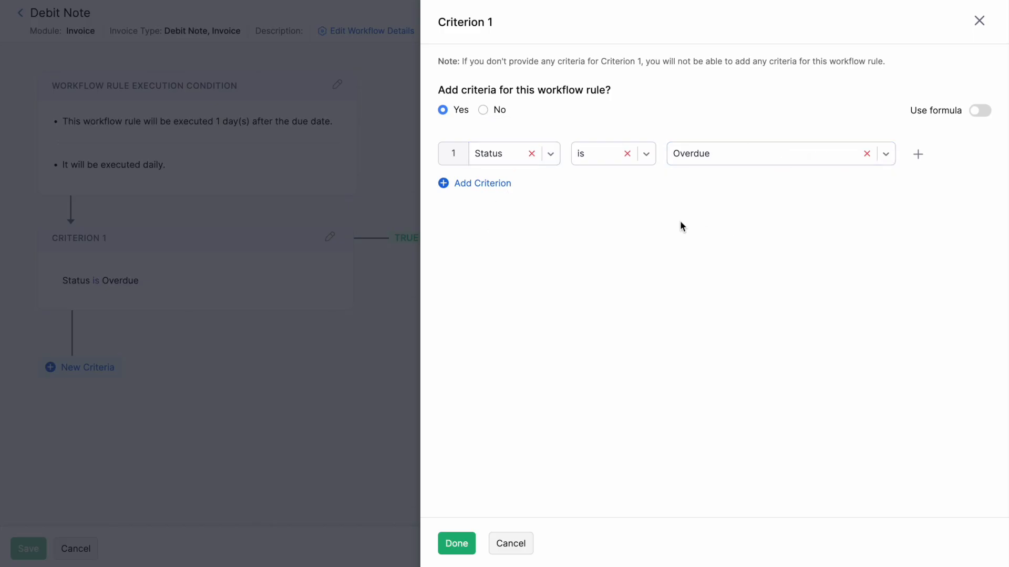
{"action": "left_click", "coordinate": [457, 544]}
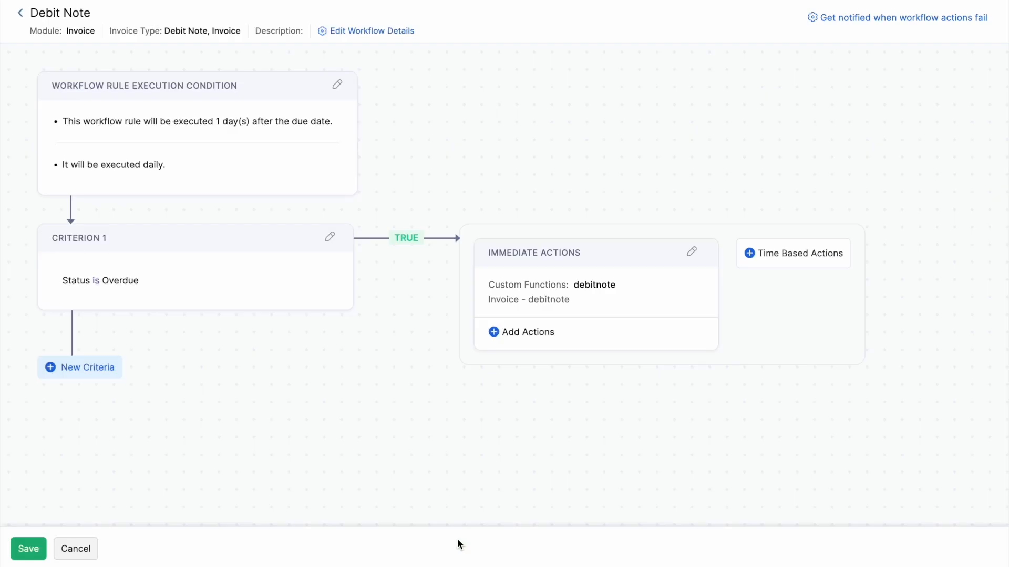
{"action": "left_click", "coordinate": [693, 252]}
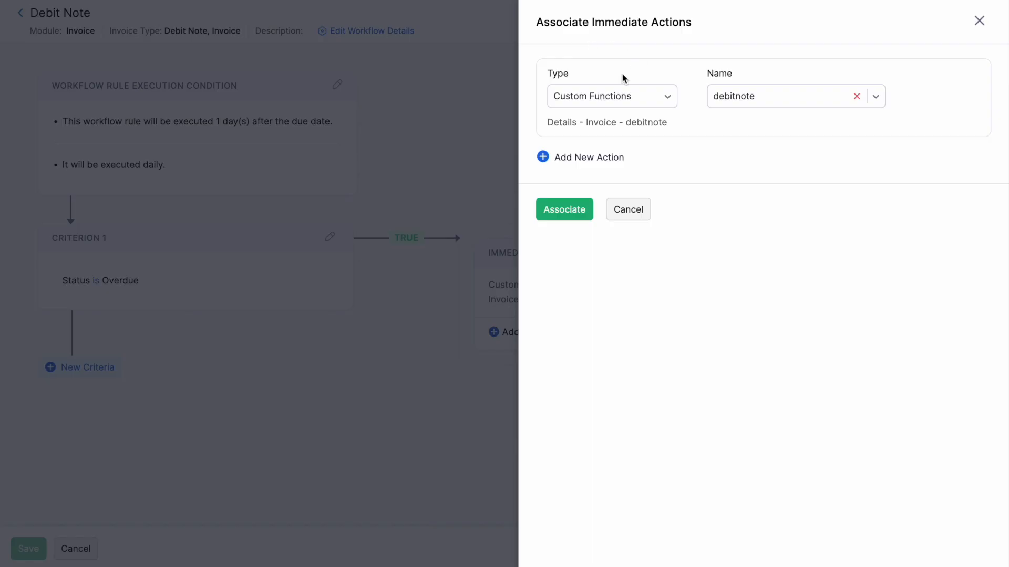
{"action": "left_click", "coordinate": [627, 97]}
{"action": "left_click", "coordinate": [653, 205]}
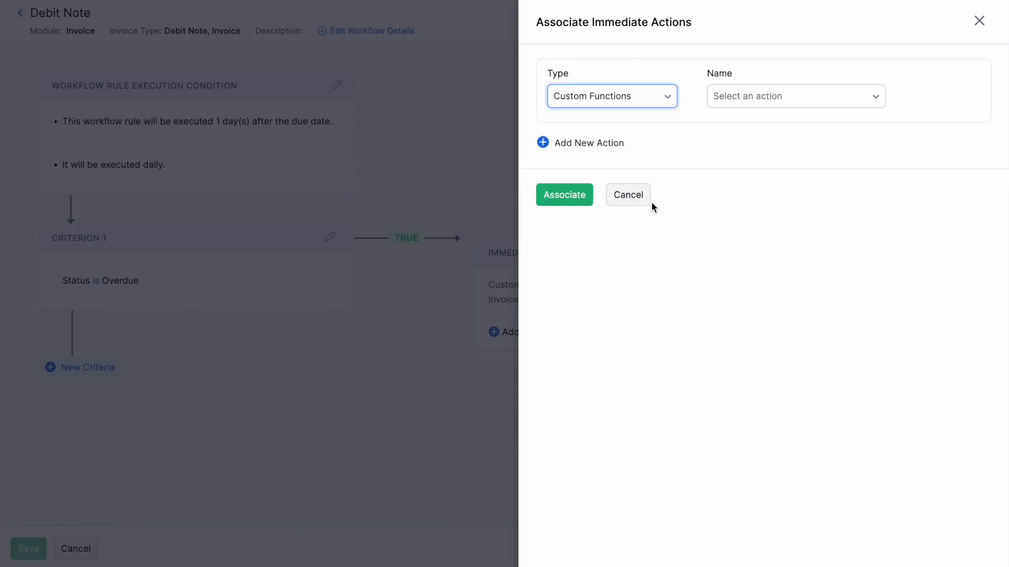
{"action": "left_click", "coordinate": [814, 98]}
{"action": "left_click", "coordinate": [789, 159]}
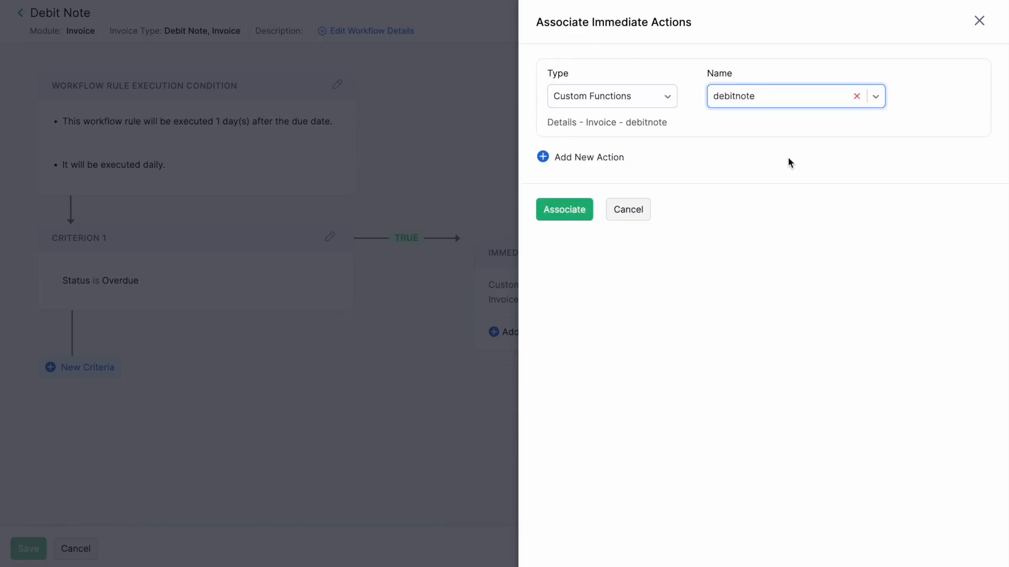
{"action": "left_click", "coordinate": [779, 101]}
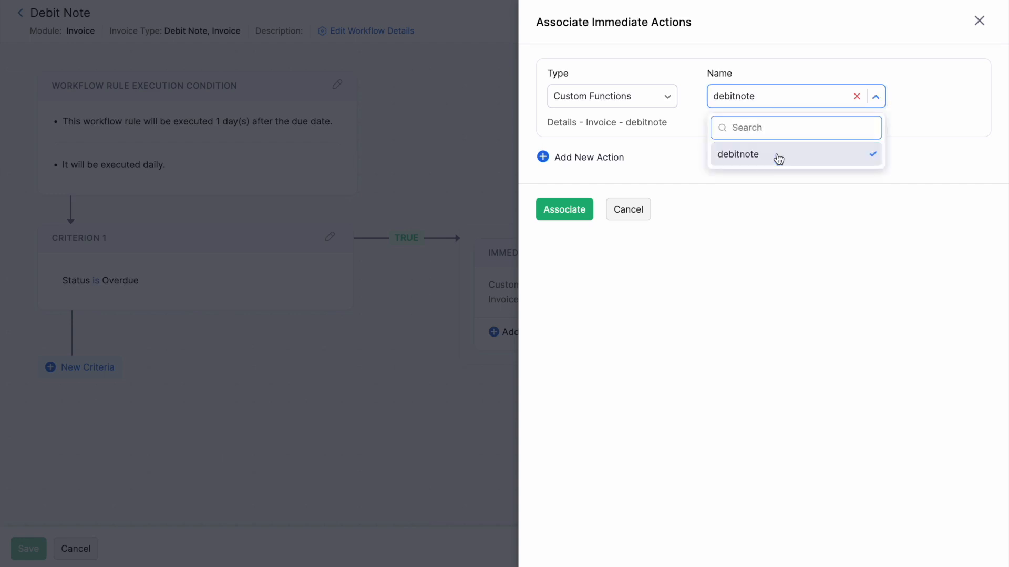
{"action": "left_click", "coordinate": [777, 156]}
{"action": "left_click", "coordinate": [572, 211]}
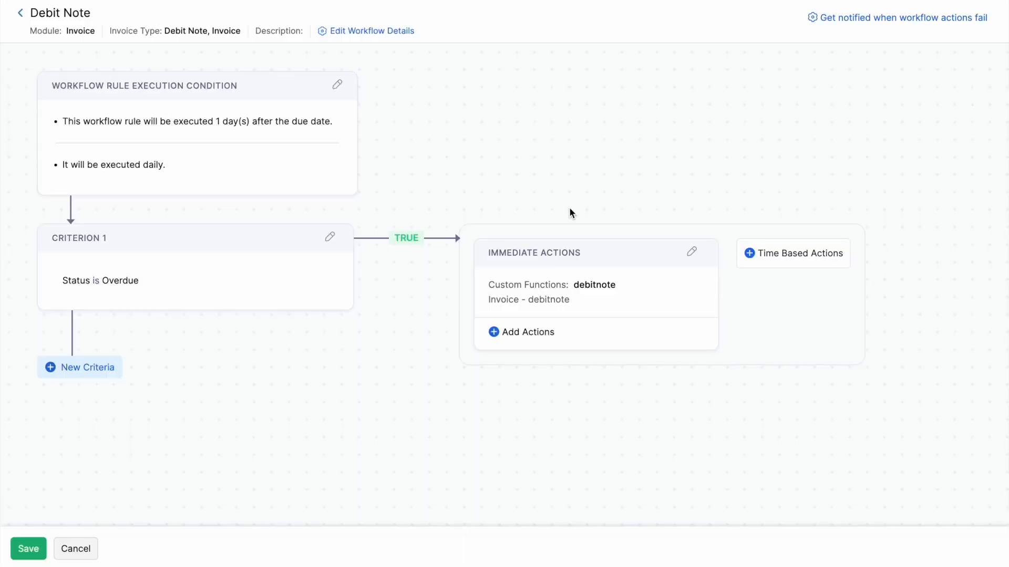
Save the Debit Note rule, then view overdue invoice INV-0000091's history showing debit note CDN-000021.
{"action": "left_click", "coordinate": [32, 549]}
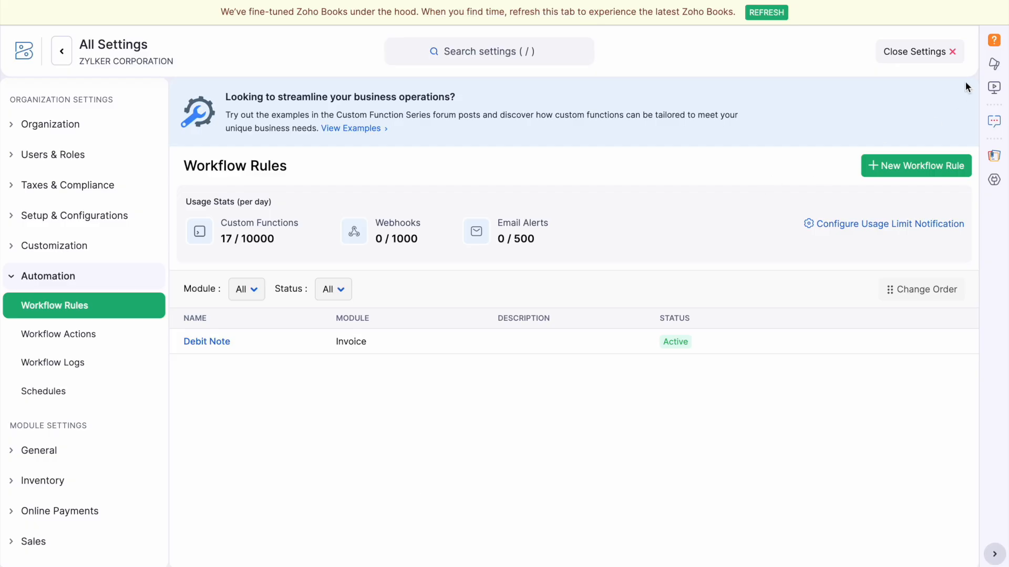
{"action": "left_click", "coordinate": [943, 52]}
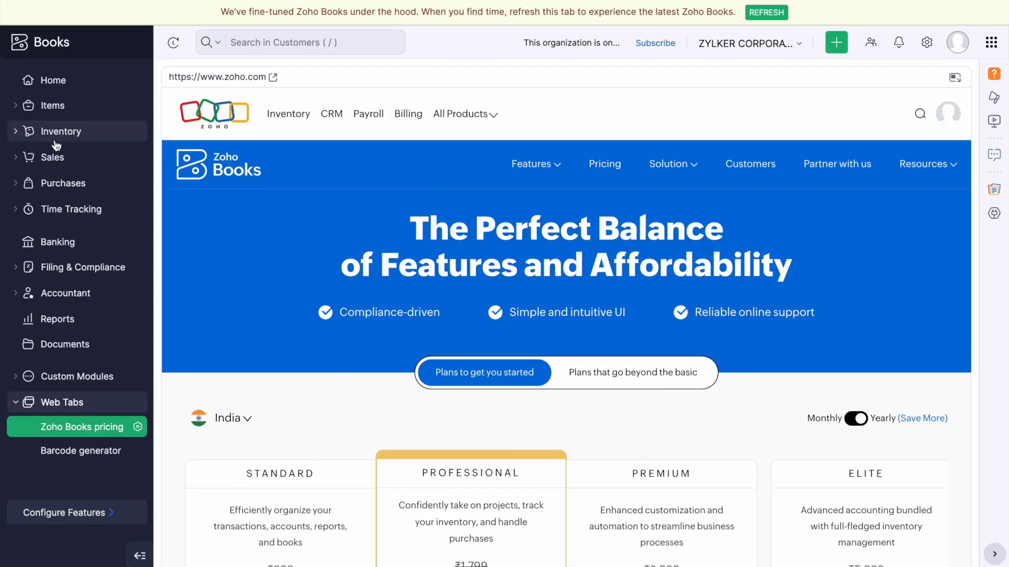
{"action": "left_click", "coordinate": [58, 159]}
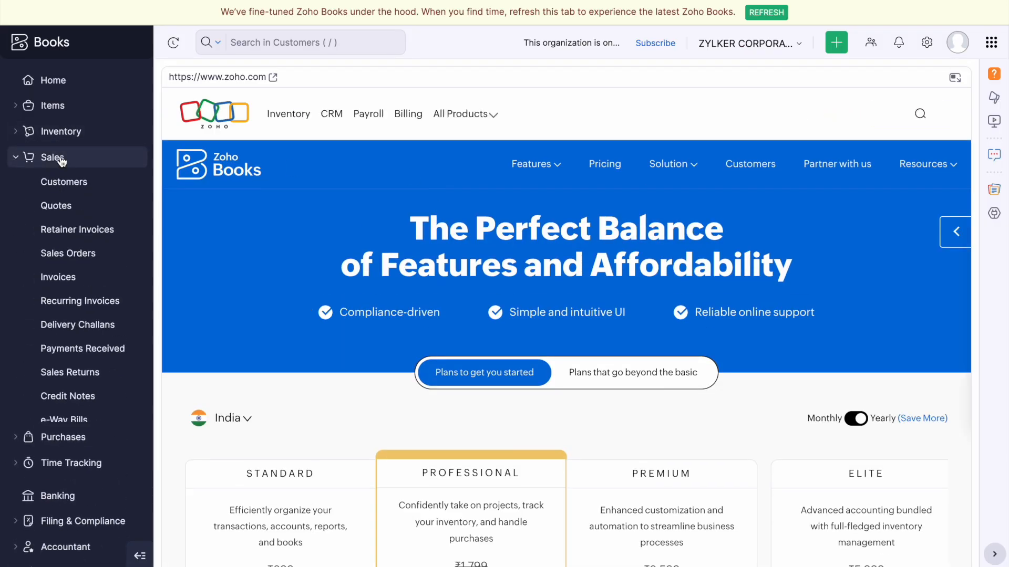
{"action": "left_click", "coordinate": [72, 284]}
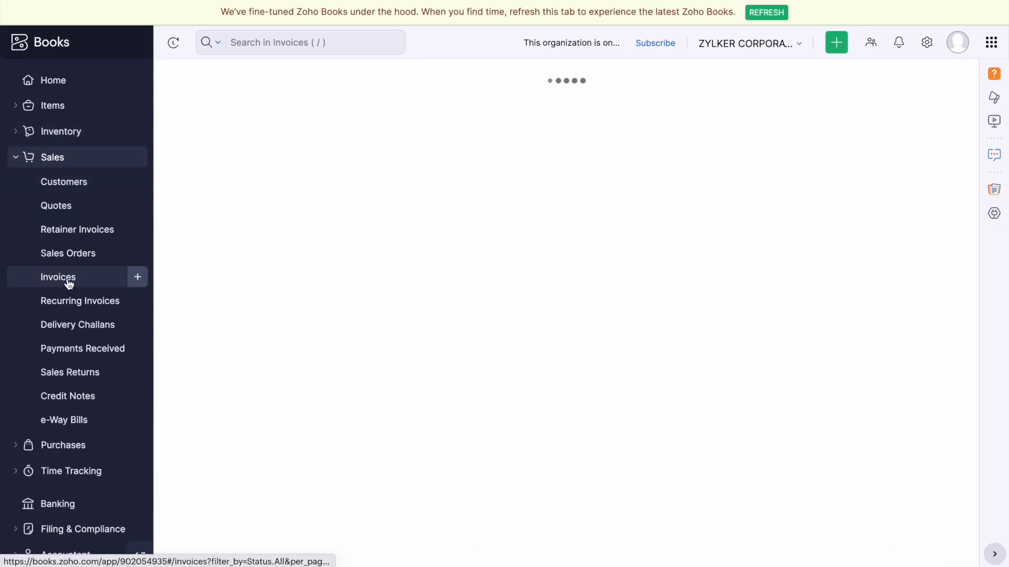
{"action": "scroll", "coordinate": [649, 293], "scroll_direction": "down", "scroll_amount": 10}
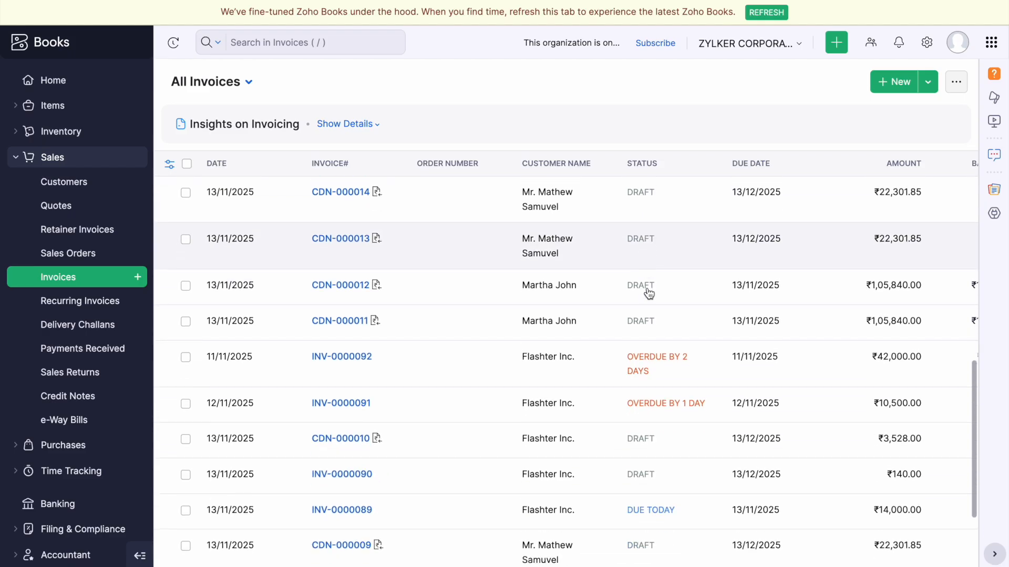
{"action": "left_click", "coordinate": [707, 363]}
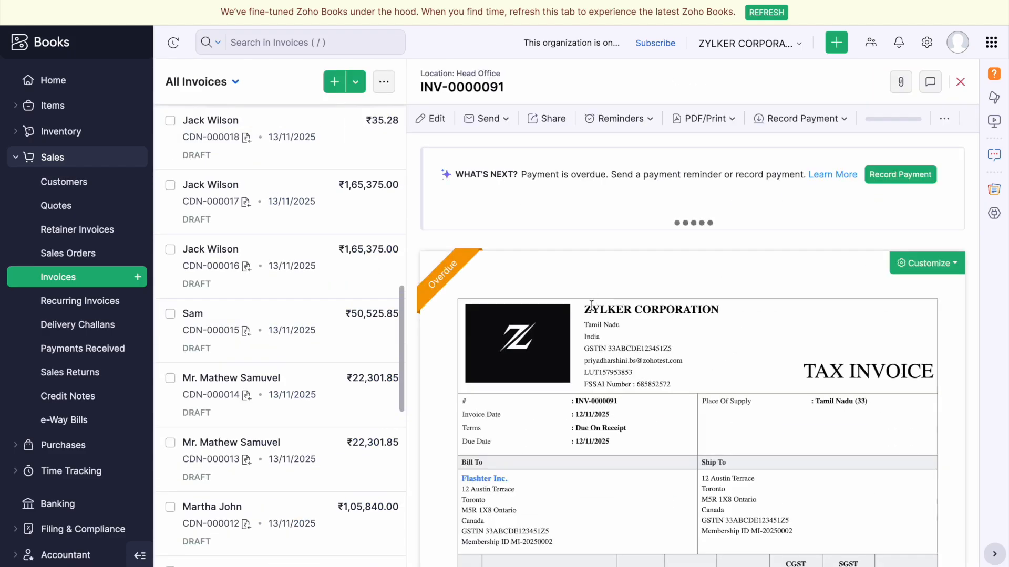
{"action": "scroll", "coordinate": [692, 364], "scroll_direction": "down", "scroll_amount": 2}
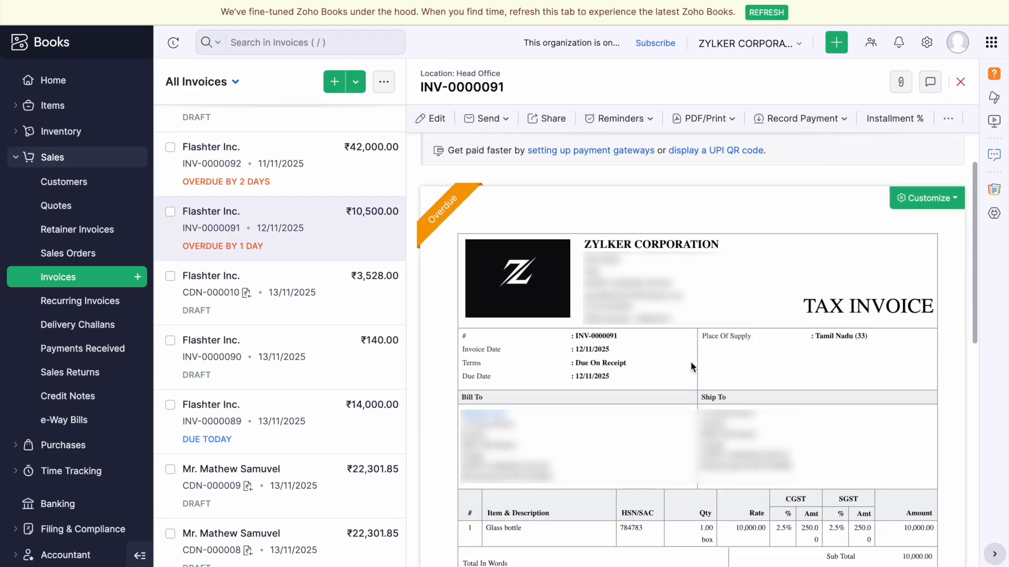
{"action": "scroll", "coordinate": [692, 362], "scroll_direction": "up", "scroll_amount": 2}
{"action": "left_click", "coordinate": [930, 84]}
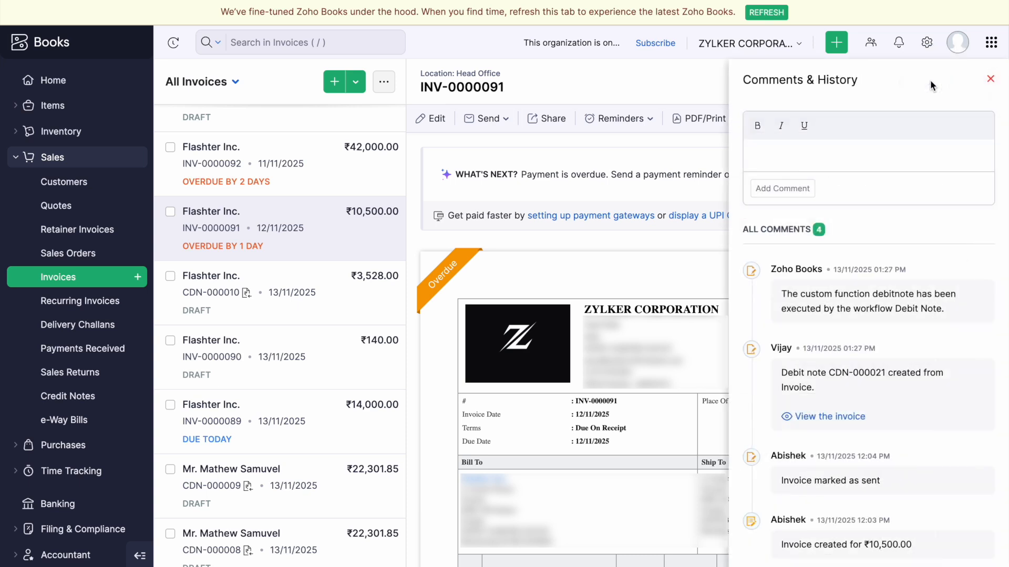
{"action": "scroll", "coordinate": [911, 262], "scroll_direction": "down", "scroll_amount": 1}
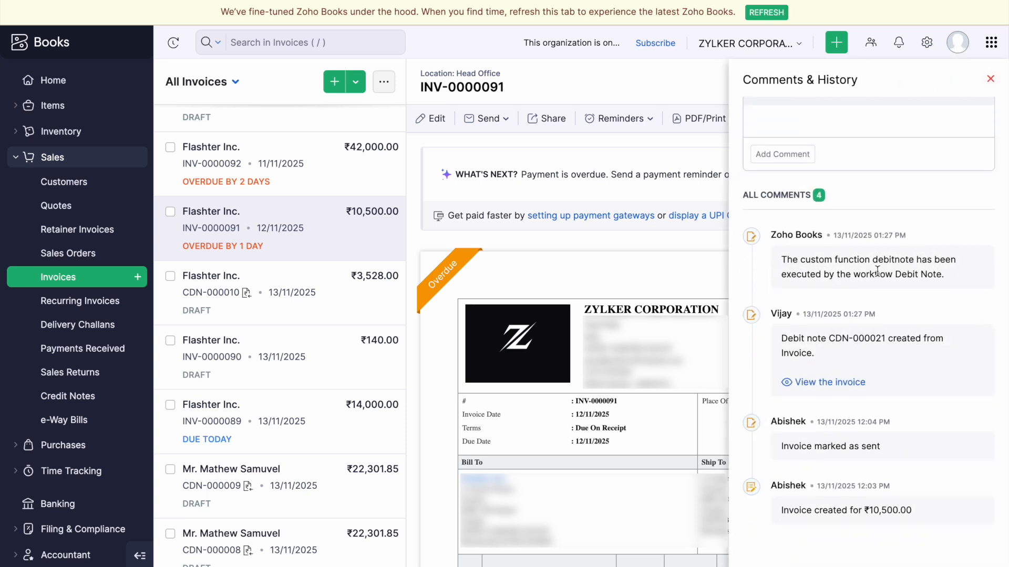